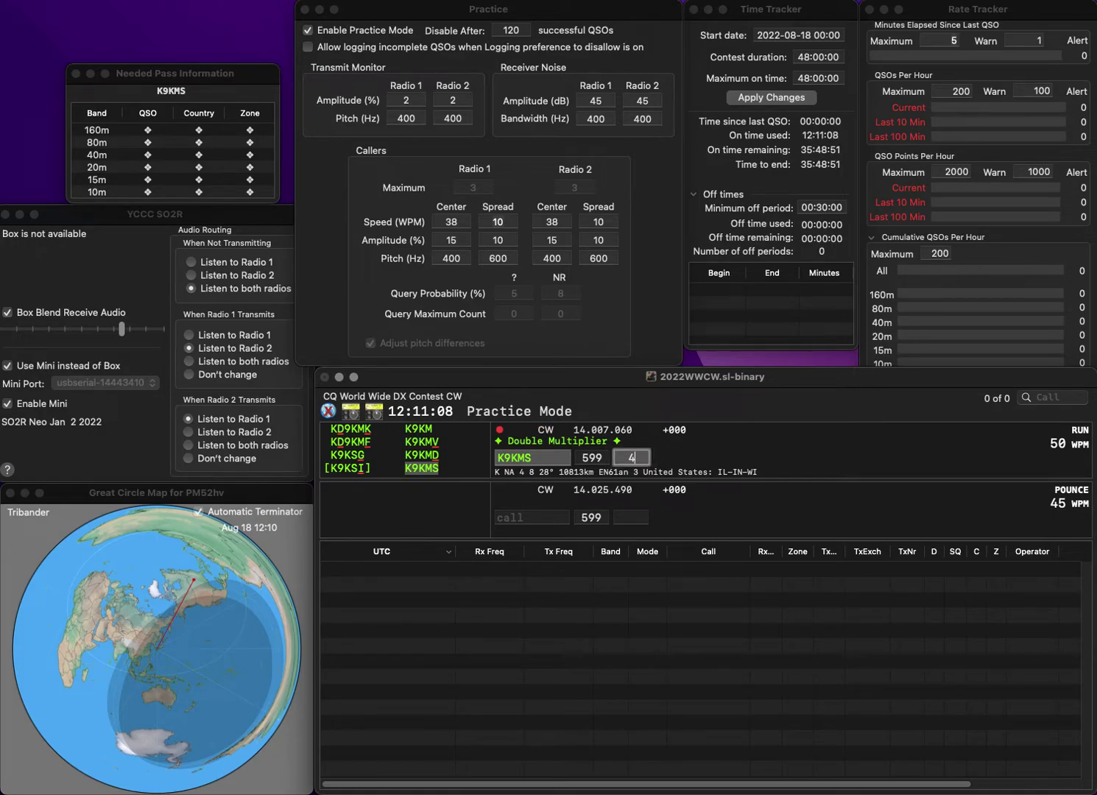
# Log the pending K9KMS contact and the following contact with JA2EMP in zone 25 on the run radio.
pyautogui.press('Return')
pyautogui.write('JA2EM')
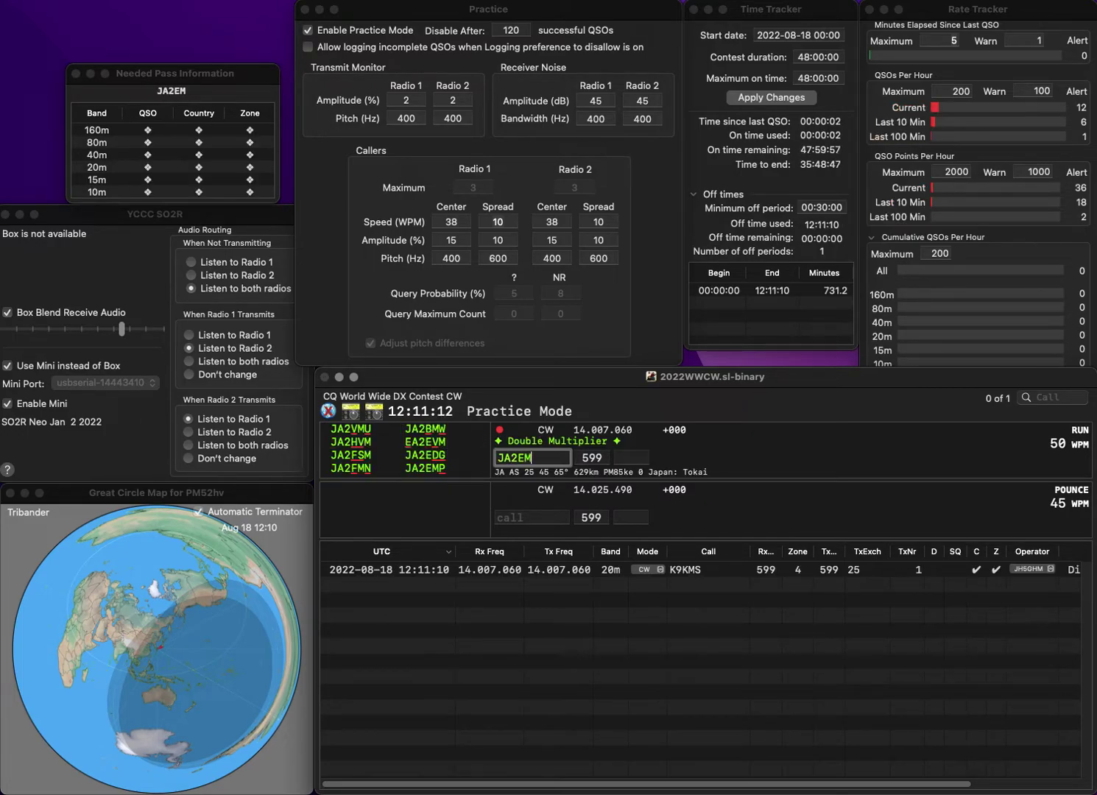
pyautogui.write('P')
pyautogui.press('Return')
pyautogui.write('25')
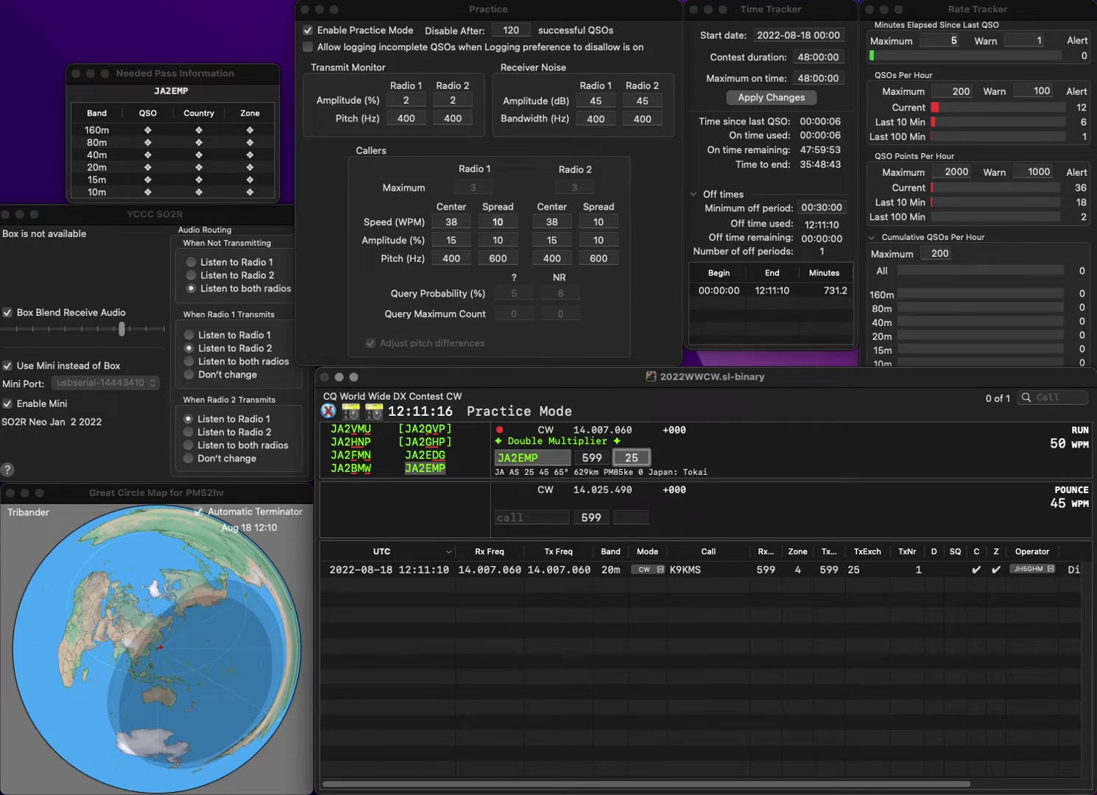
pyautogui.press('Return')
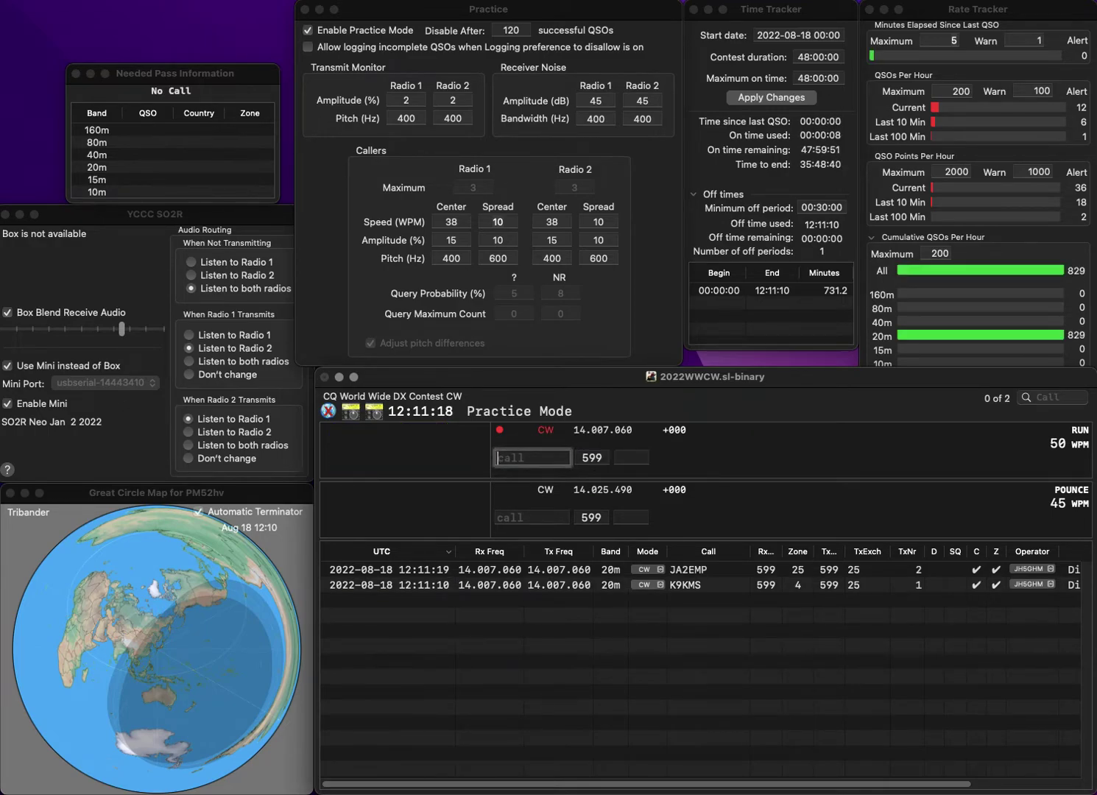
# Enter the caller N0XUK on the run radio and log the contact with zone 4.
pyautogui.write('N')
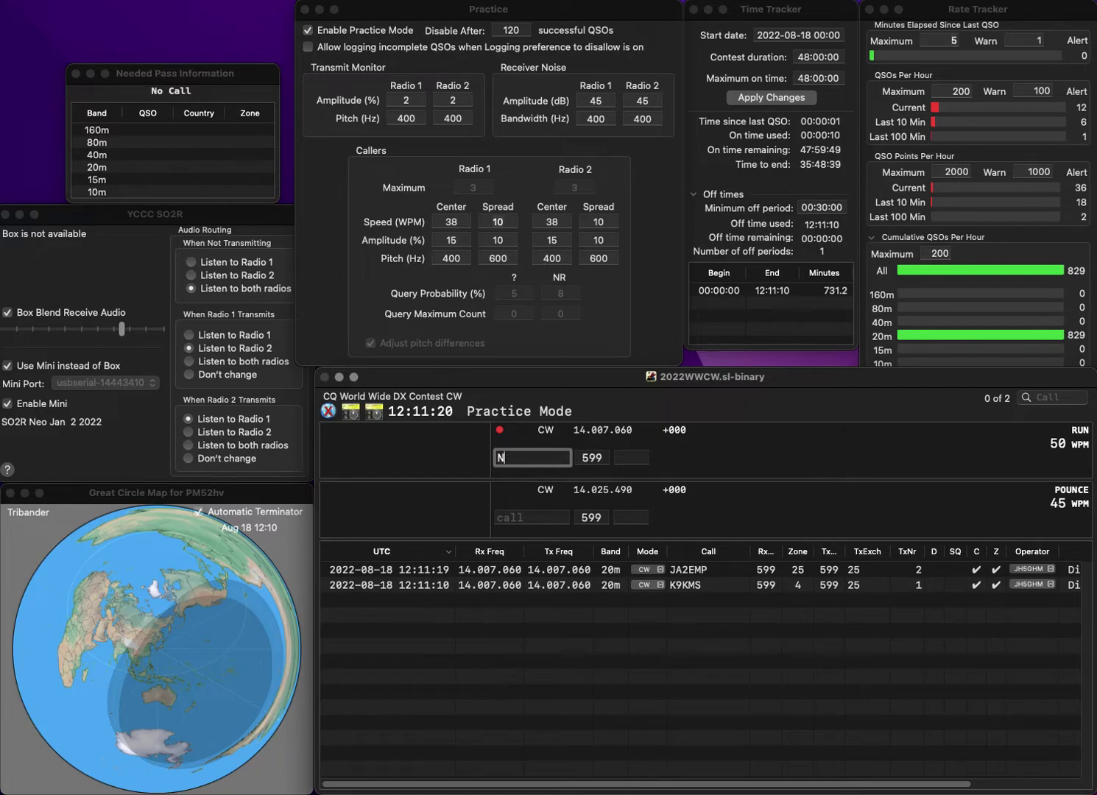
pyautogui.write('0XU')
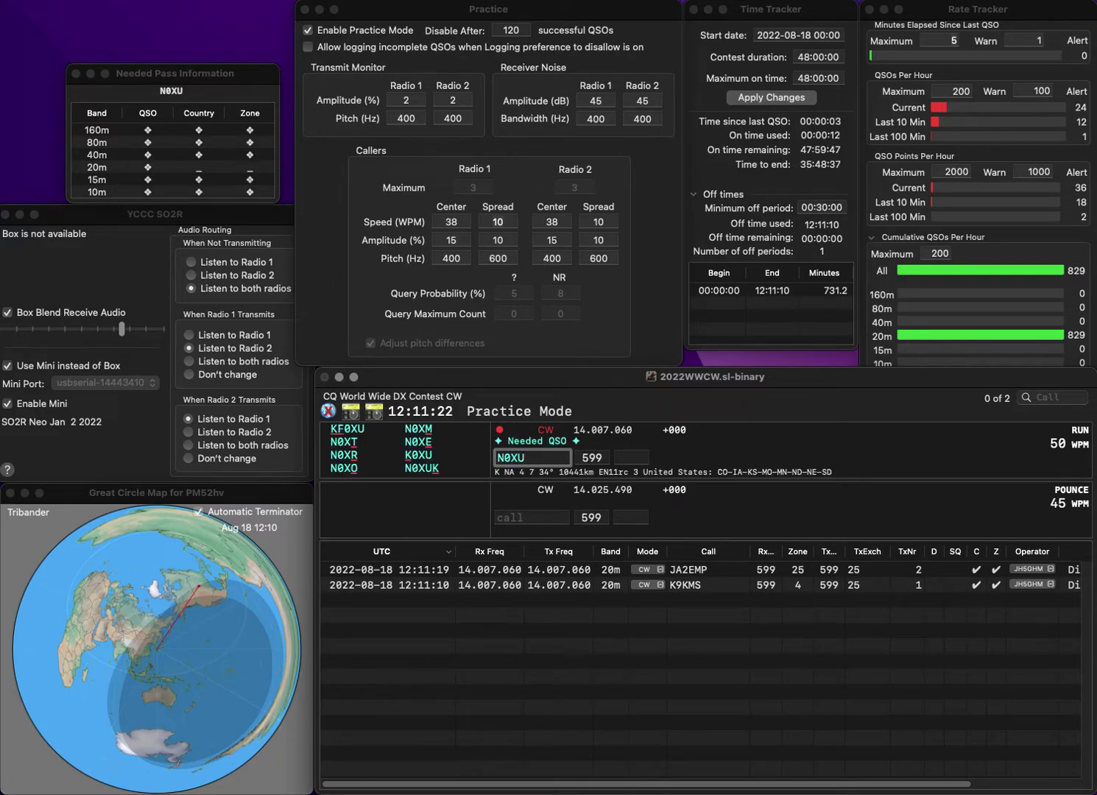
pyautogui.write('K')
pyautogui.press('space')
pyautogui.write('4')
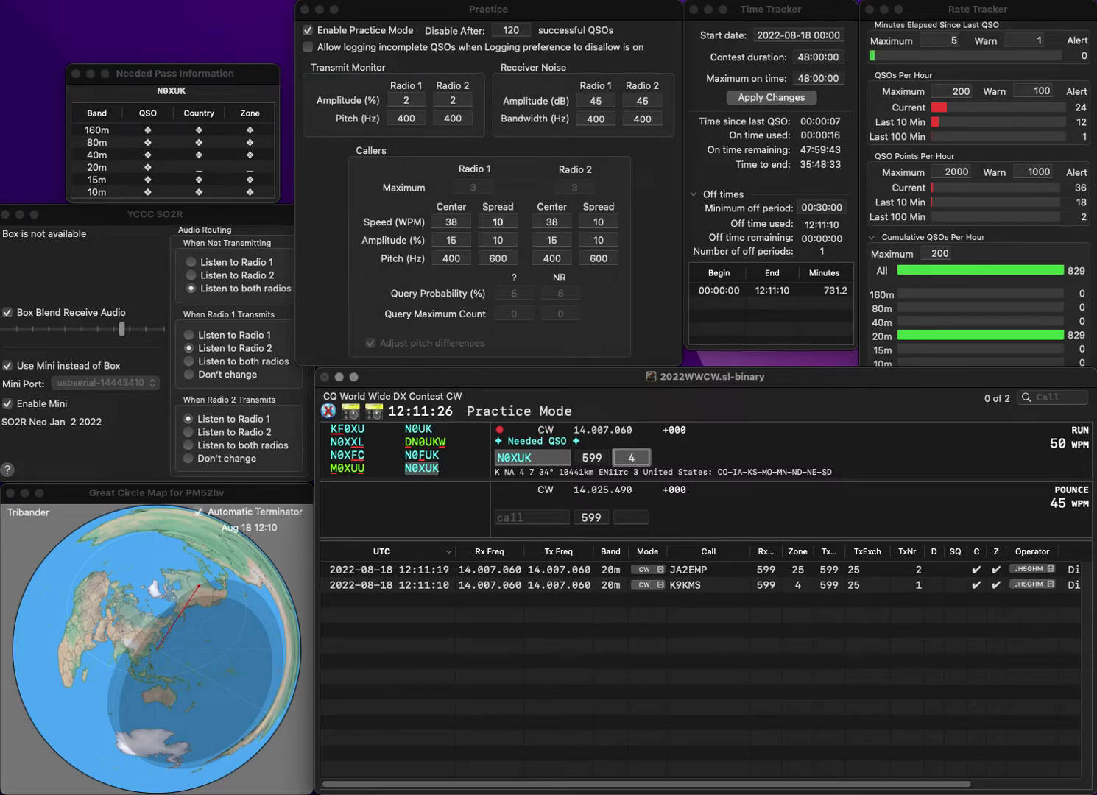
pyautogui.press('Return')
pyautogui.write('W7GYM')
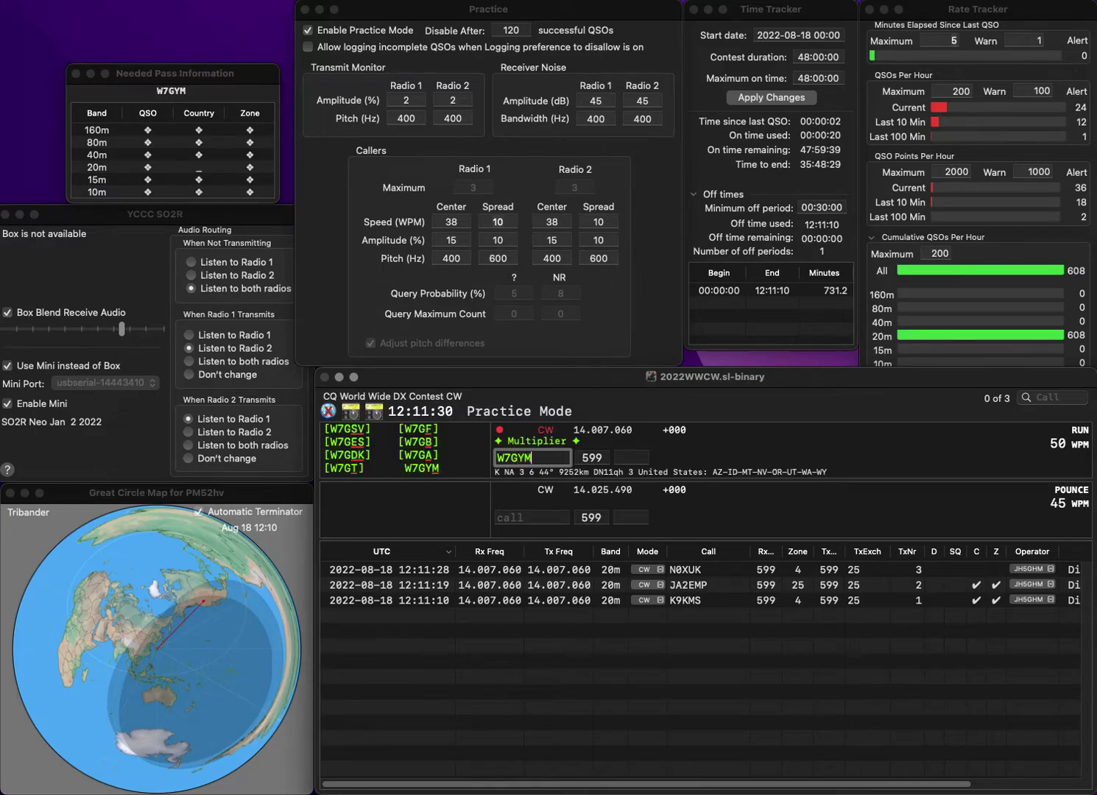
pyautogui.press('Return')
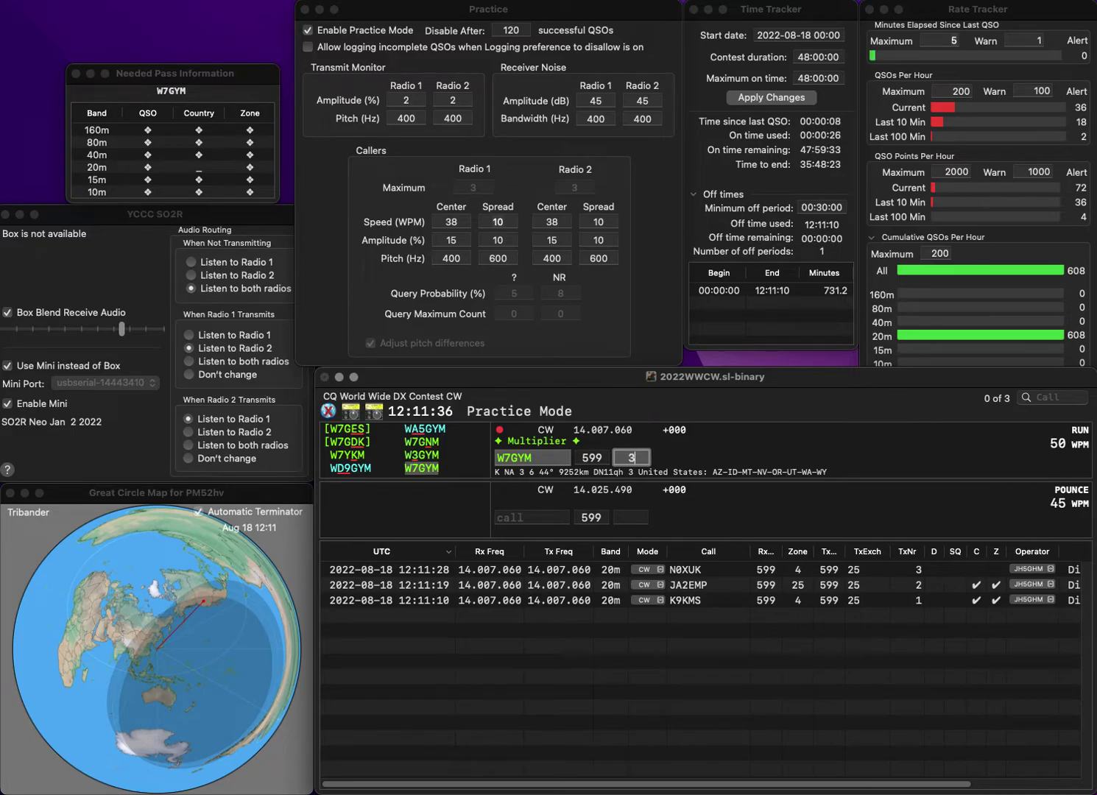
pyautogui.press('Return')
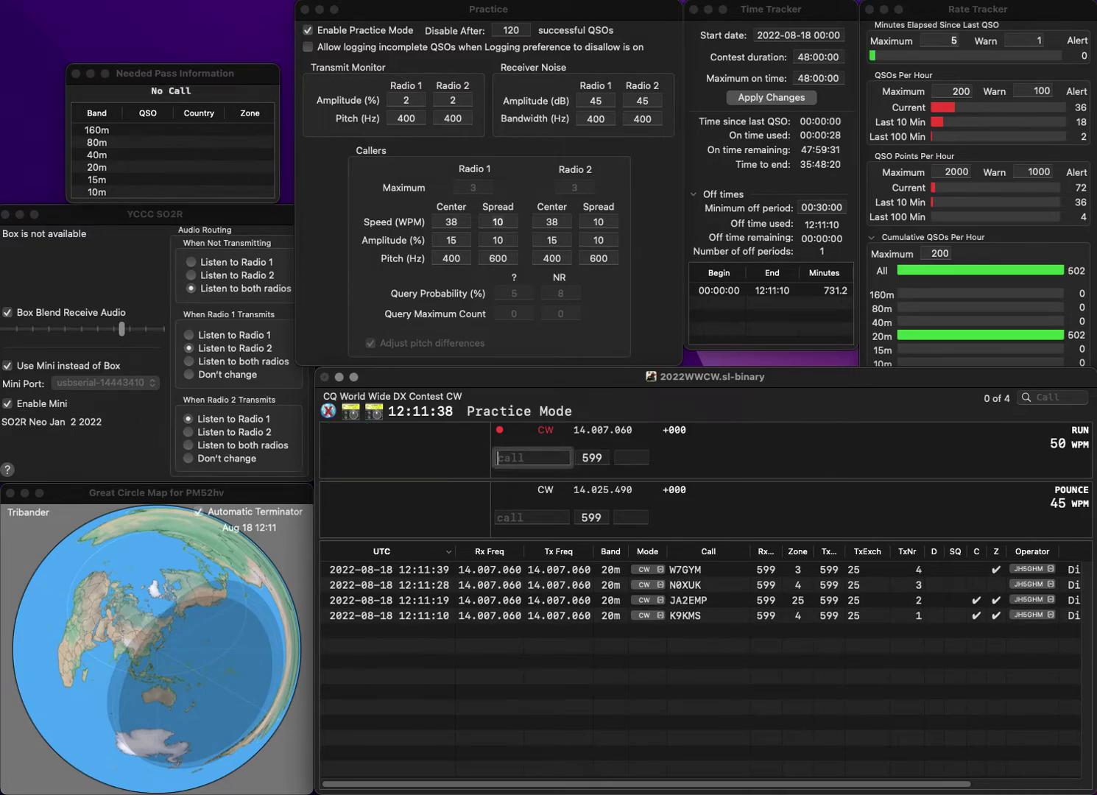
pyautogui.write('EI3')
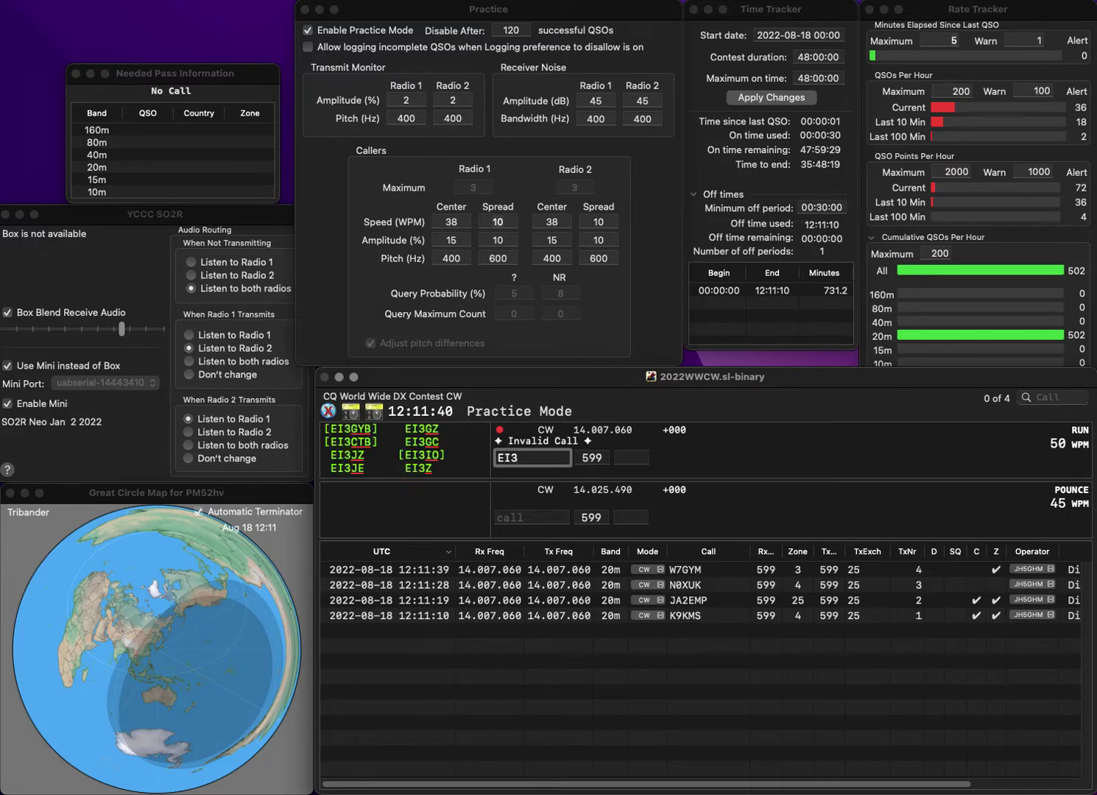
pyautogui.press('BackSpace')
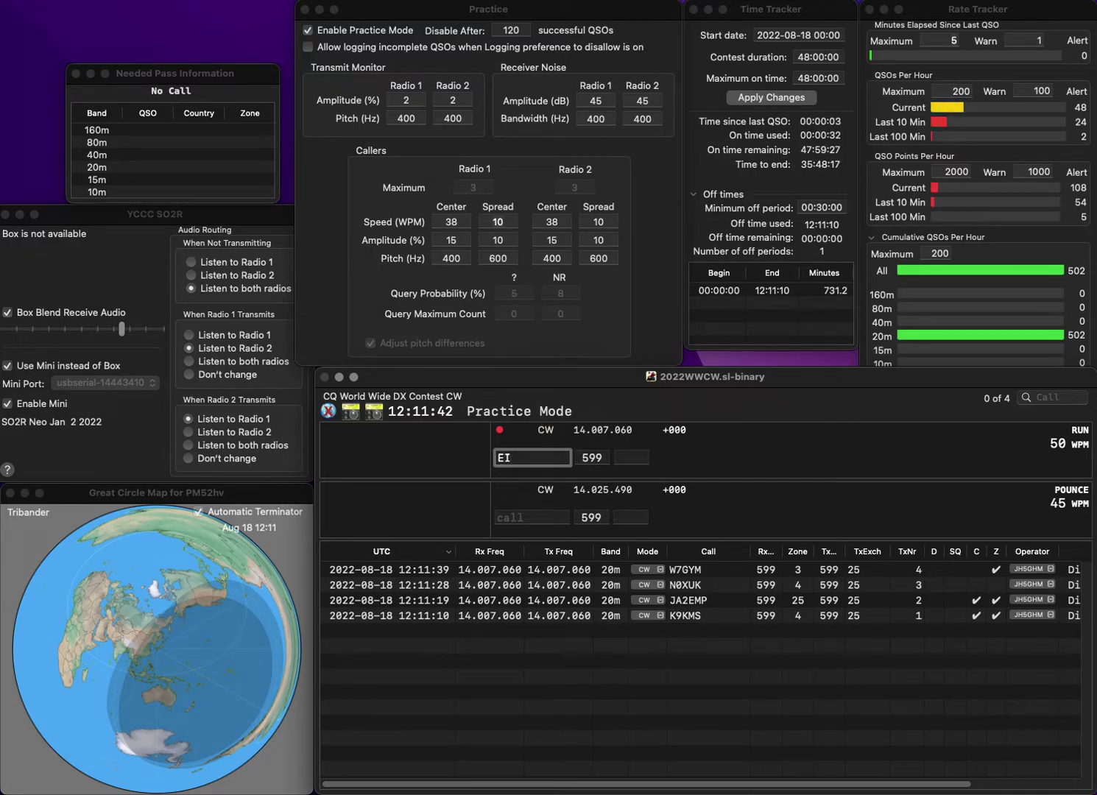
pyautogui.write('3HDB')
pyautogui.press('space')
pyautogui.write('14')
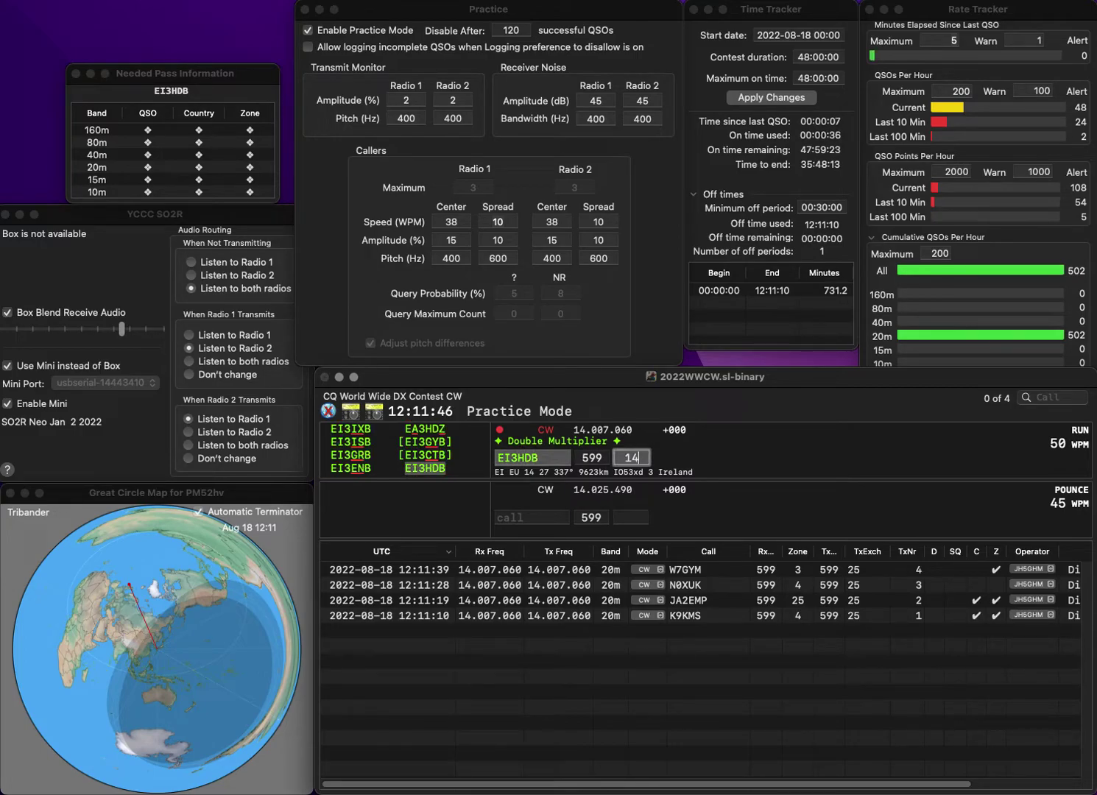
pyautogui.write('14')
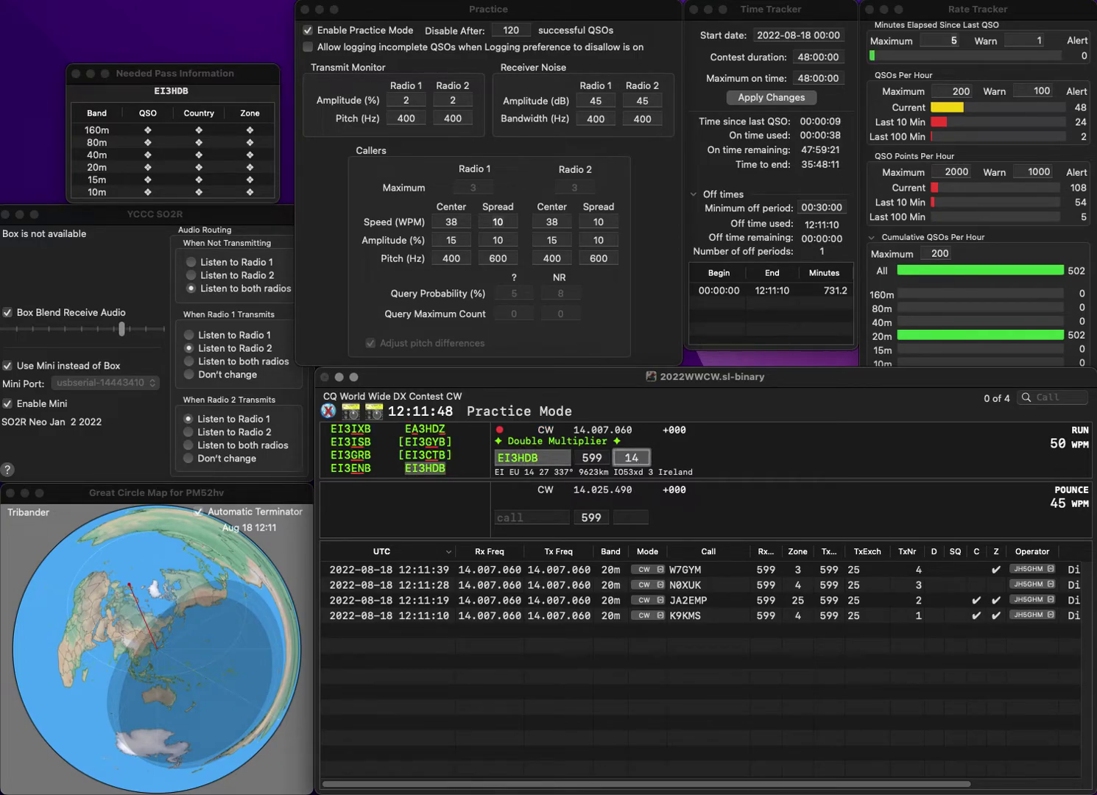
pyautogui.press('Return')
pyautogui.write('YY5A')
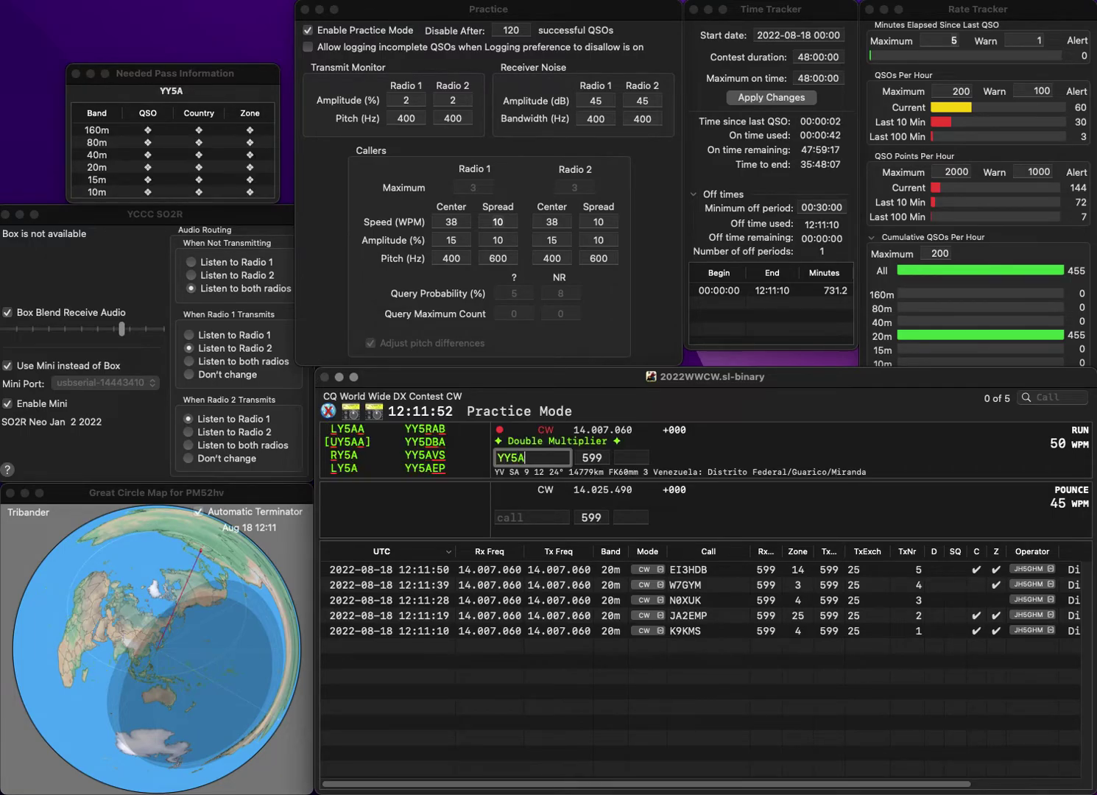
pyautogui.write('VS')
pyautogui.press('space')
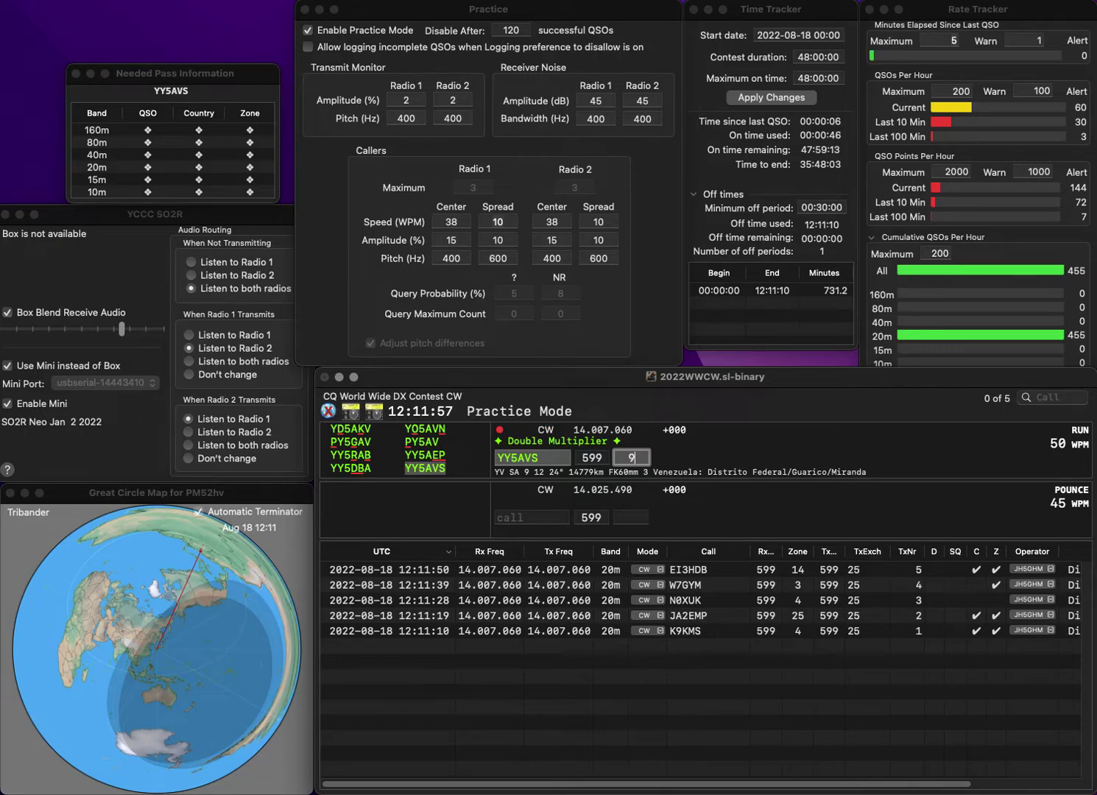
pyautogui.press('Return')
pyautogui.write('LU6ET')
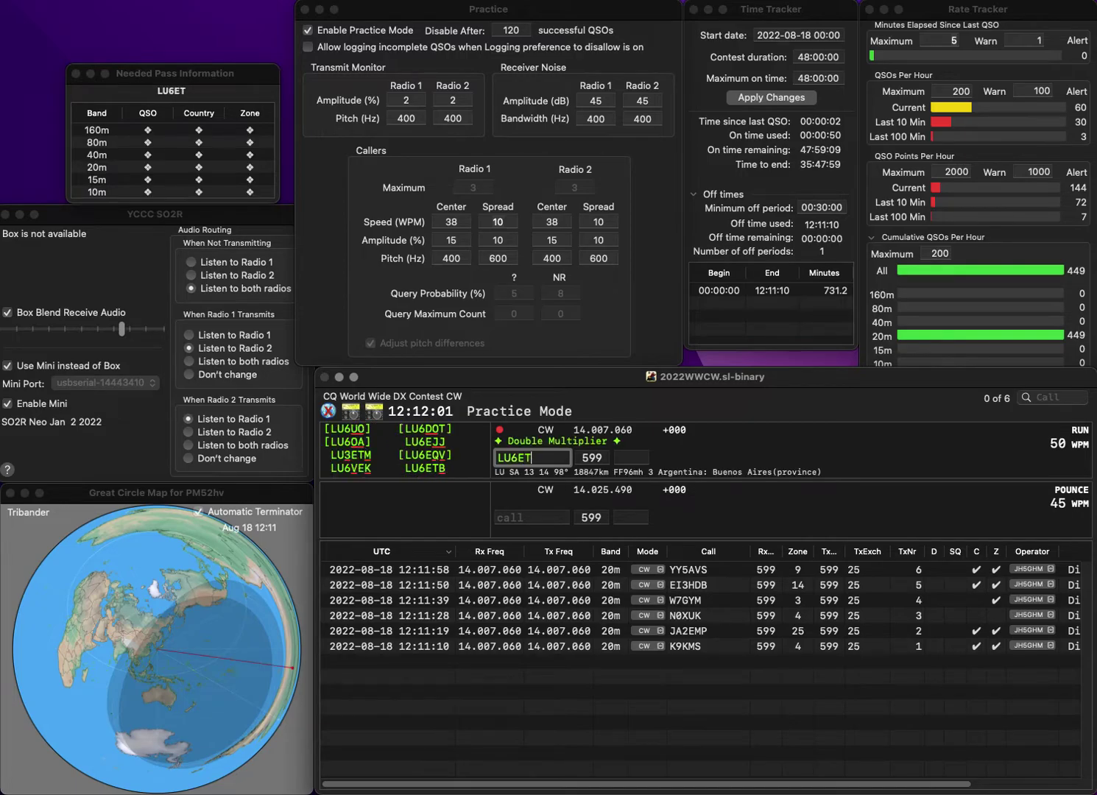
pyautogui.write('B')
pyautogui.press('Return')
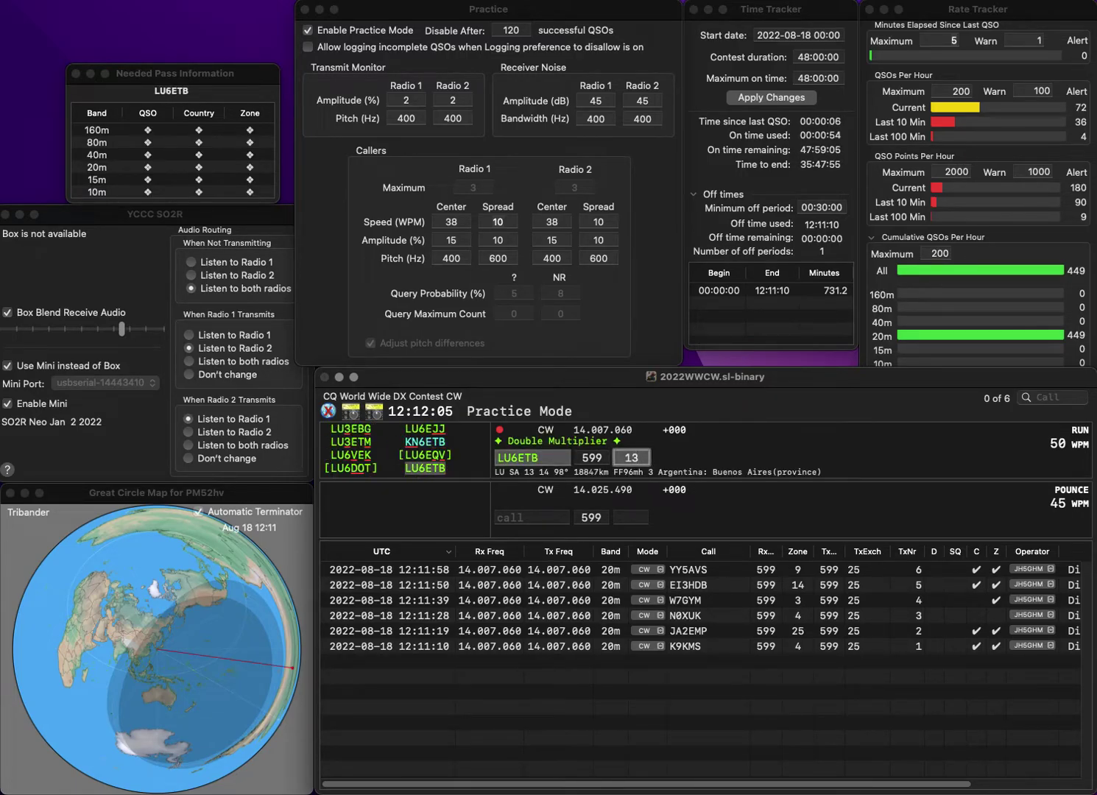
pyautogui.press('Return')
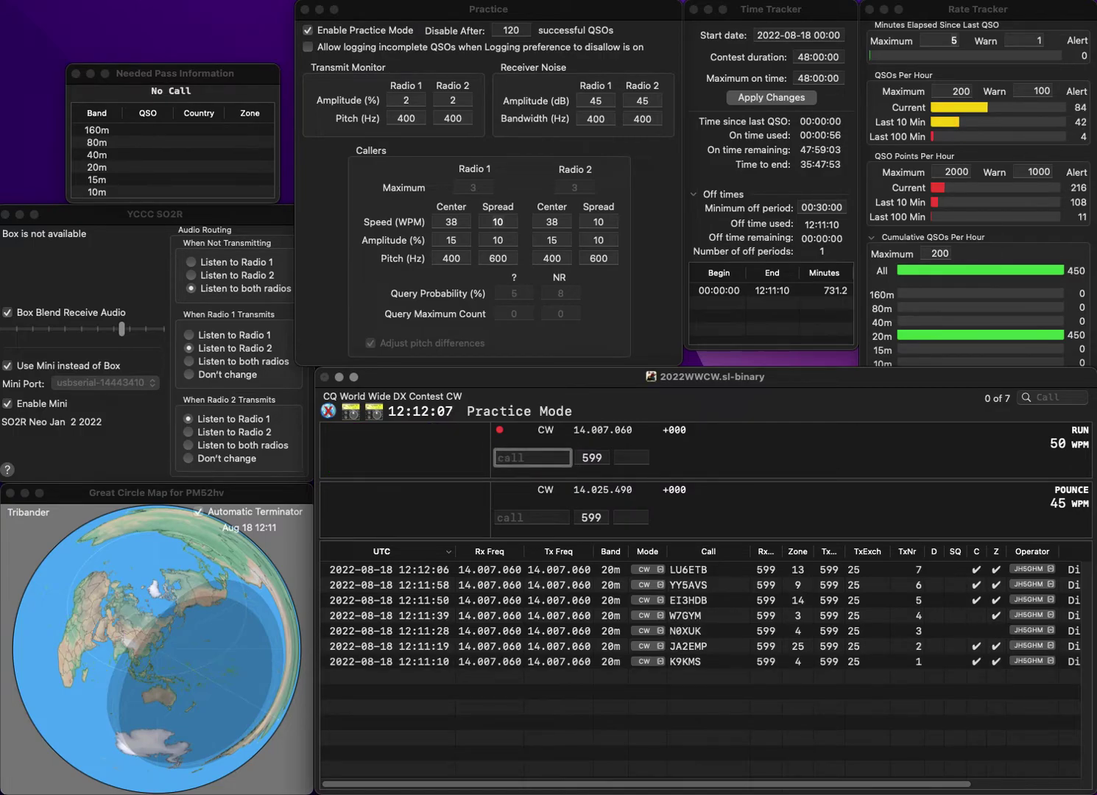
# Log two run-radio contacts: IK2REA with zone 15 and N7GL with zone 3.
pyautogui.write('IK2REA')
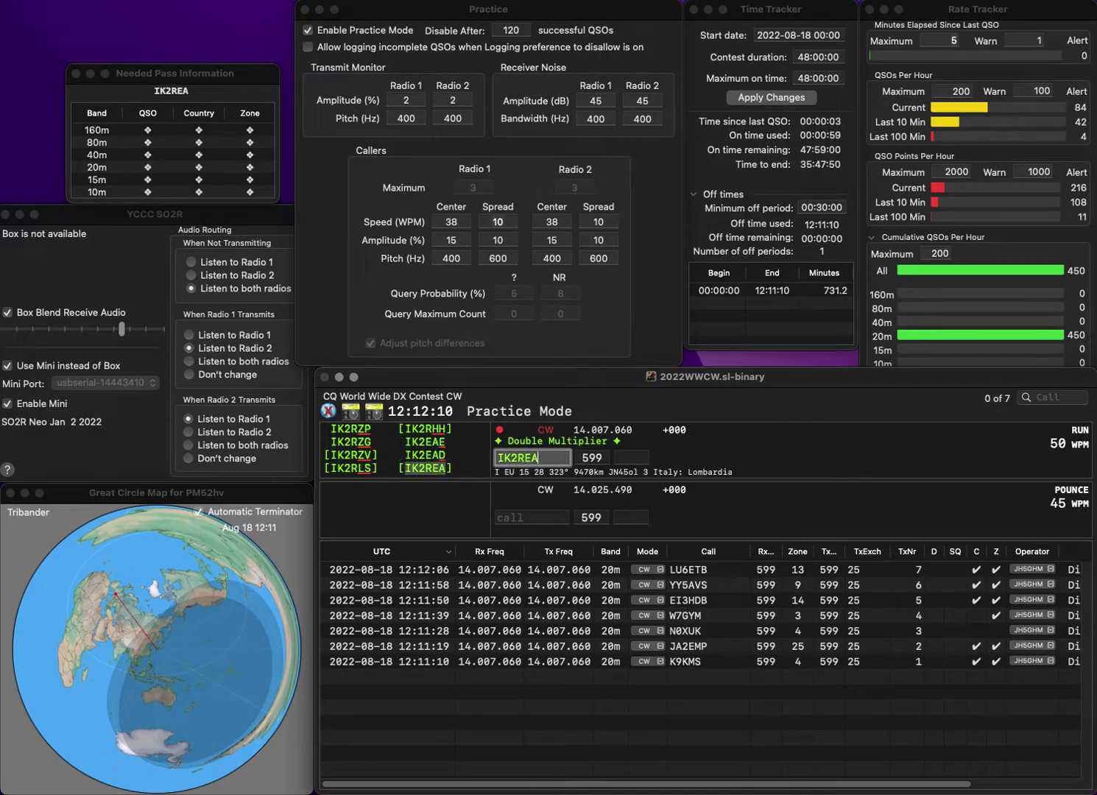
pyautogui.press('space')
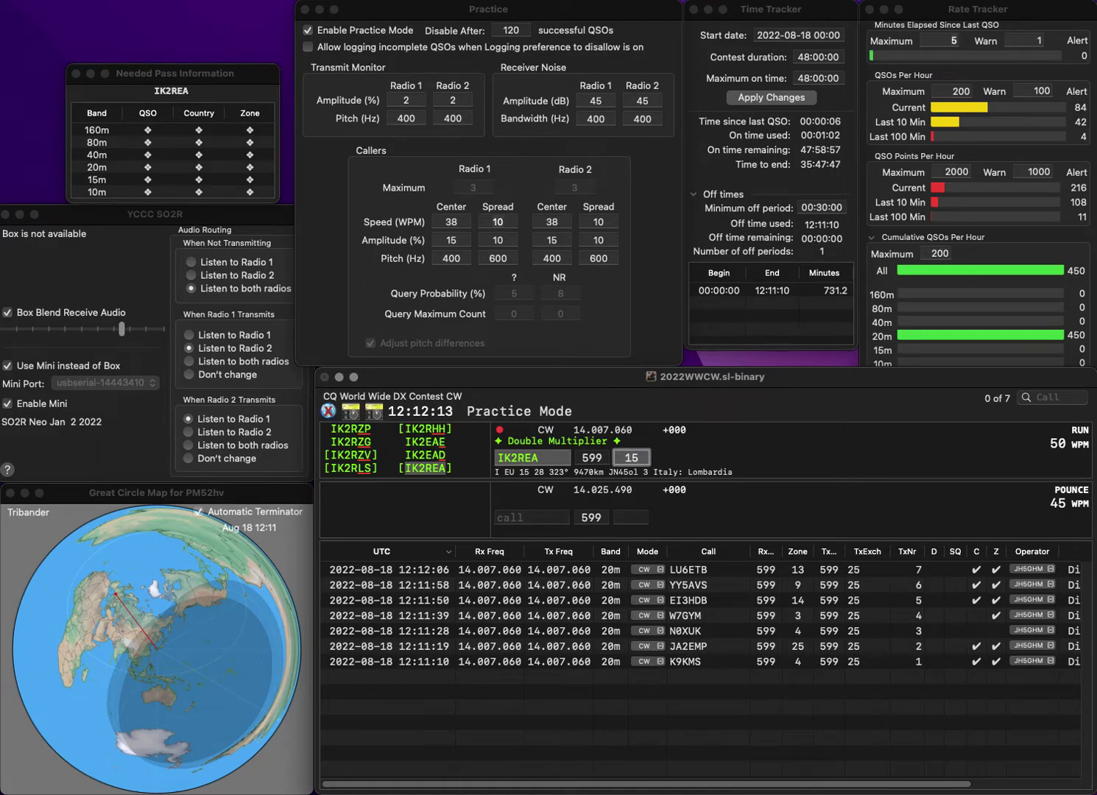
pyautogui.press('Return')
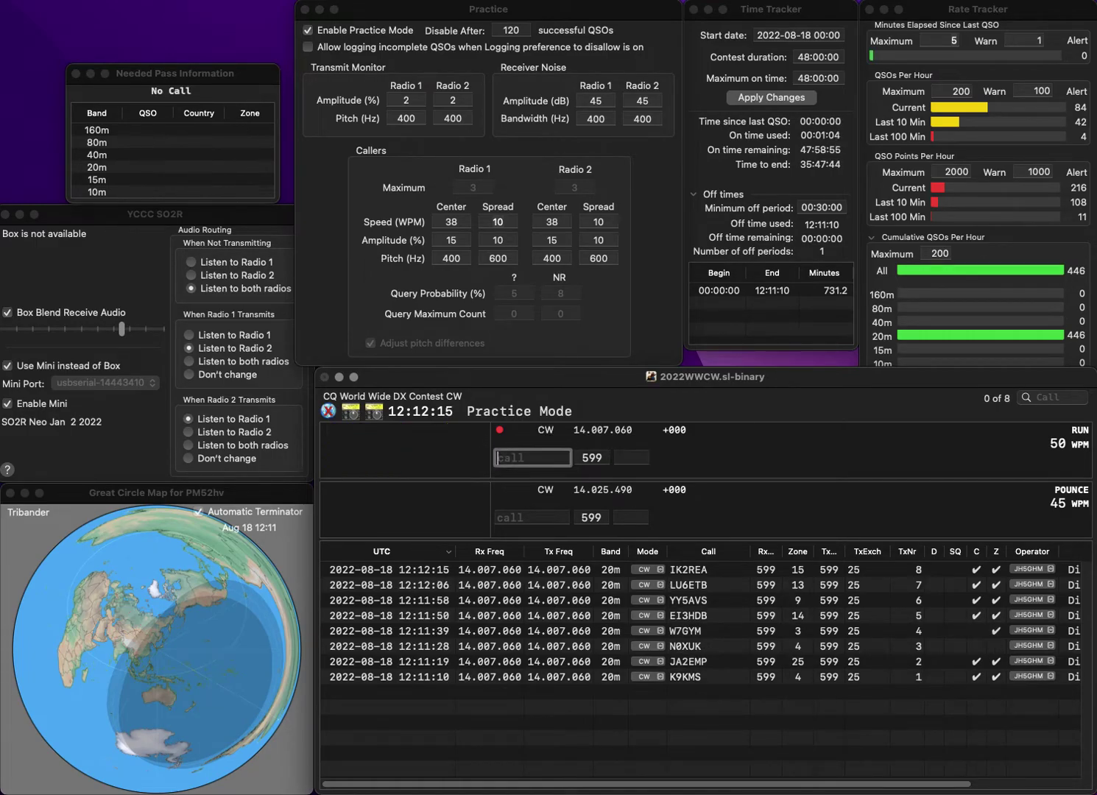
pyautogui.write('N7GL')
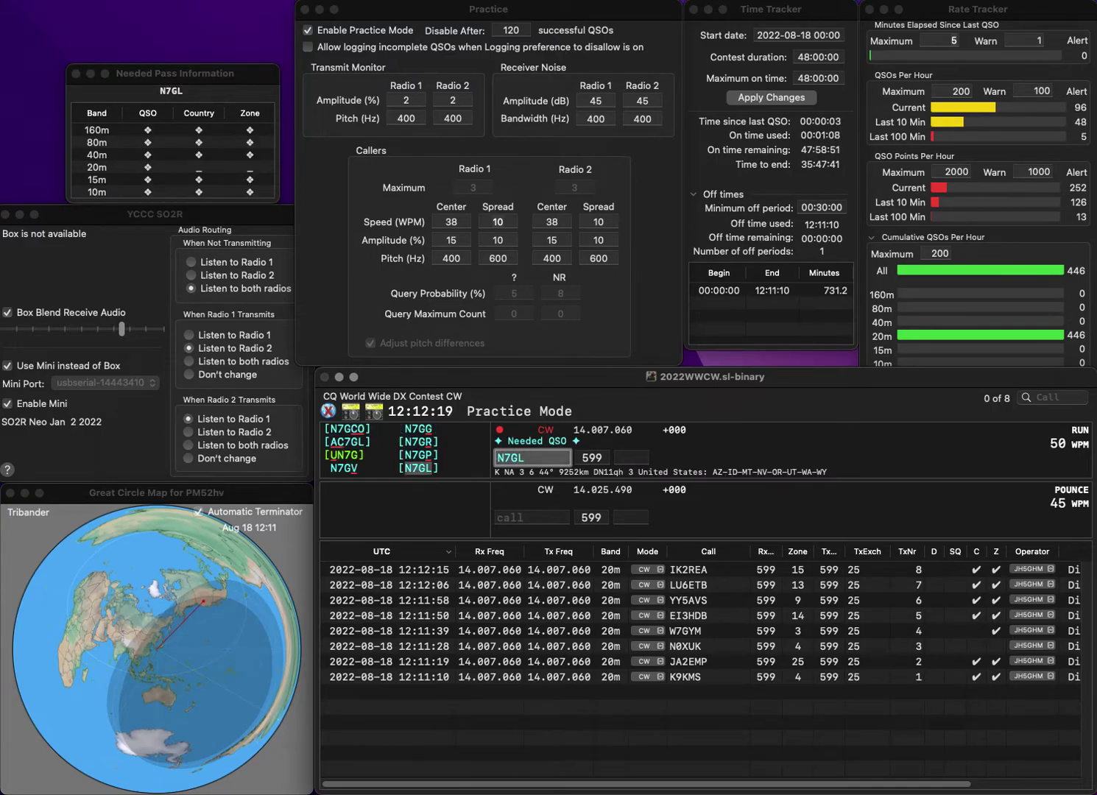
pyautogui.press('Return')
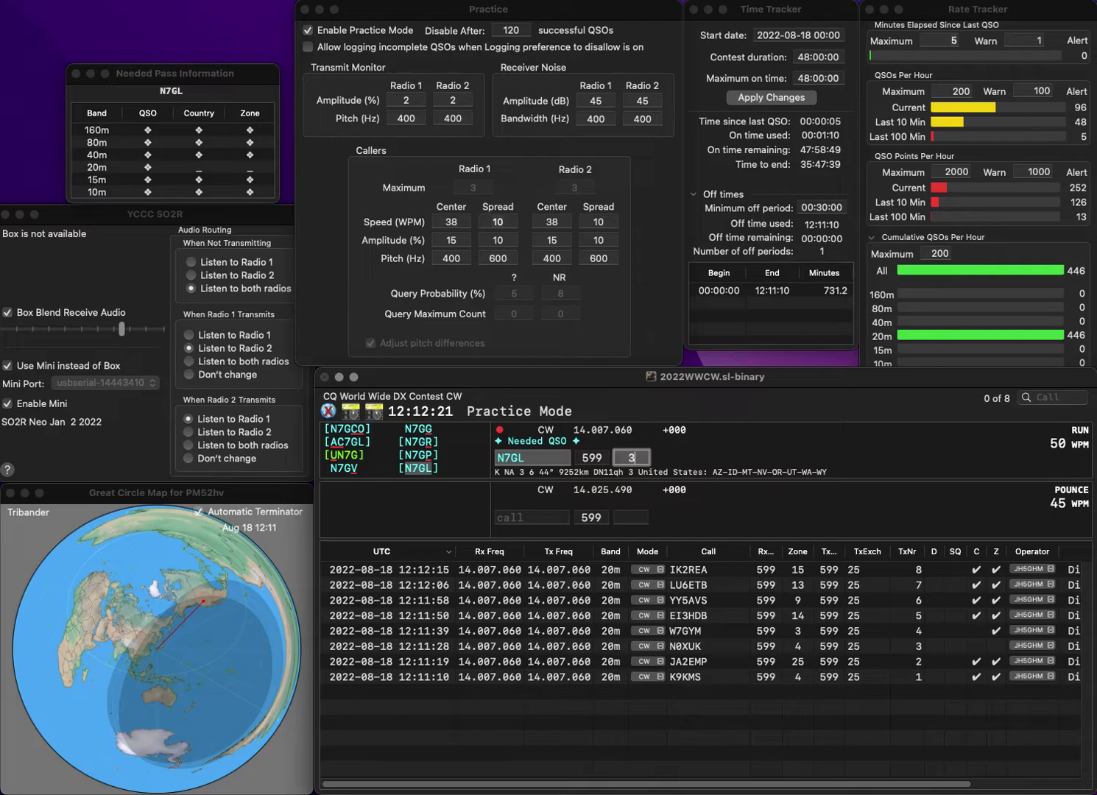
pyautogui.press('Return')
pyautogui.write('W7IU')
pyautogui.press('space')
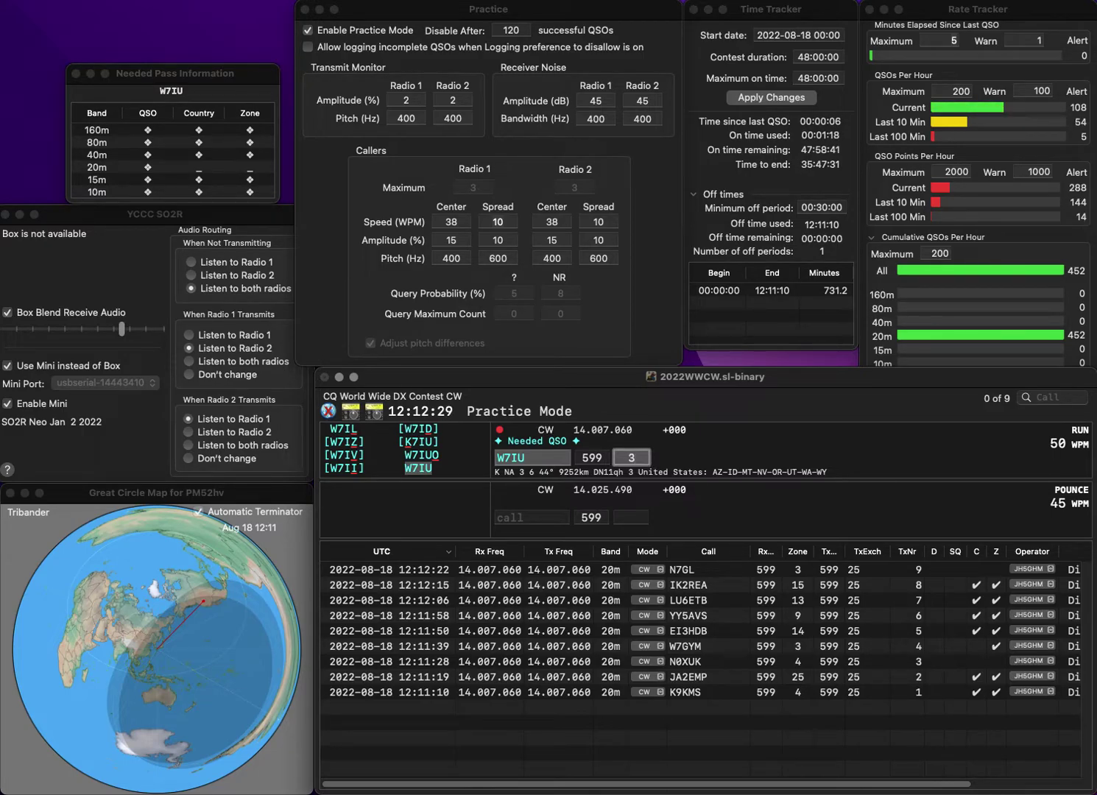
pyautogui.press('Return')
pyautogui.write('DH1TT')
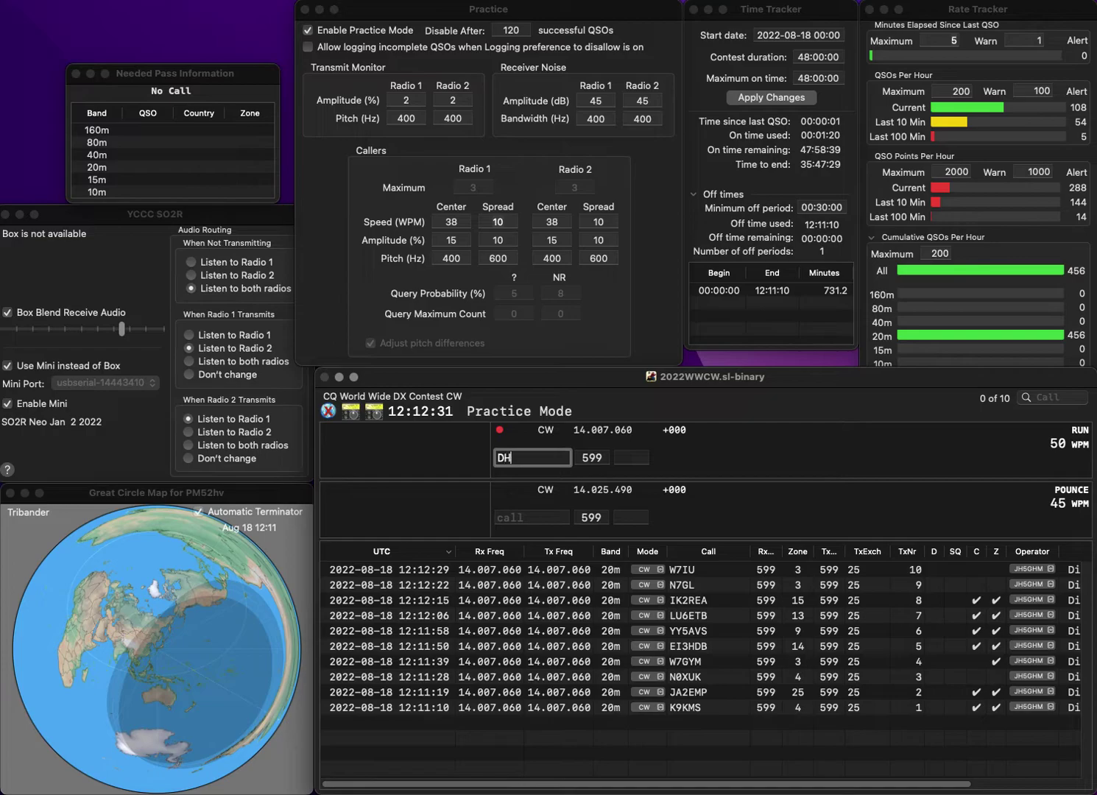
pyautogui.press('Return')
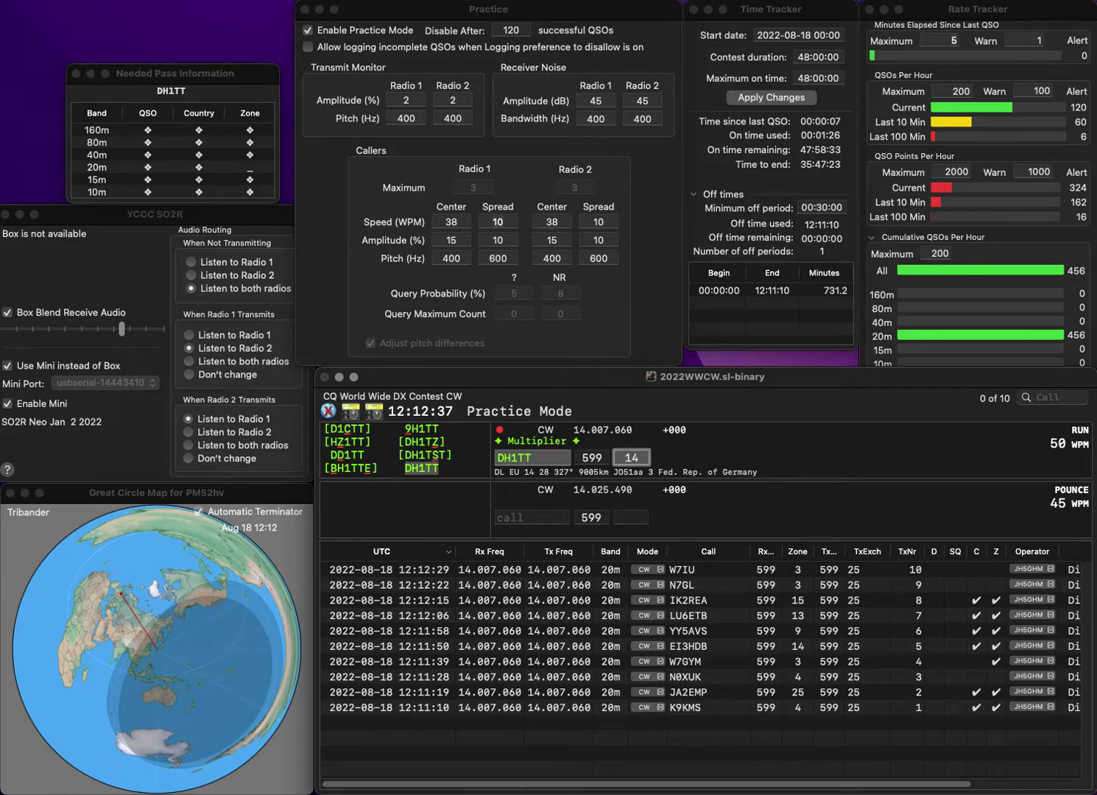
pyautogui.press('Return')
# Enter the caller NY1E on the run radio and log the contact with zone 5.
pyautogui.write('NY1E')
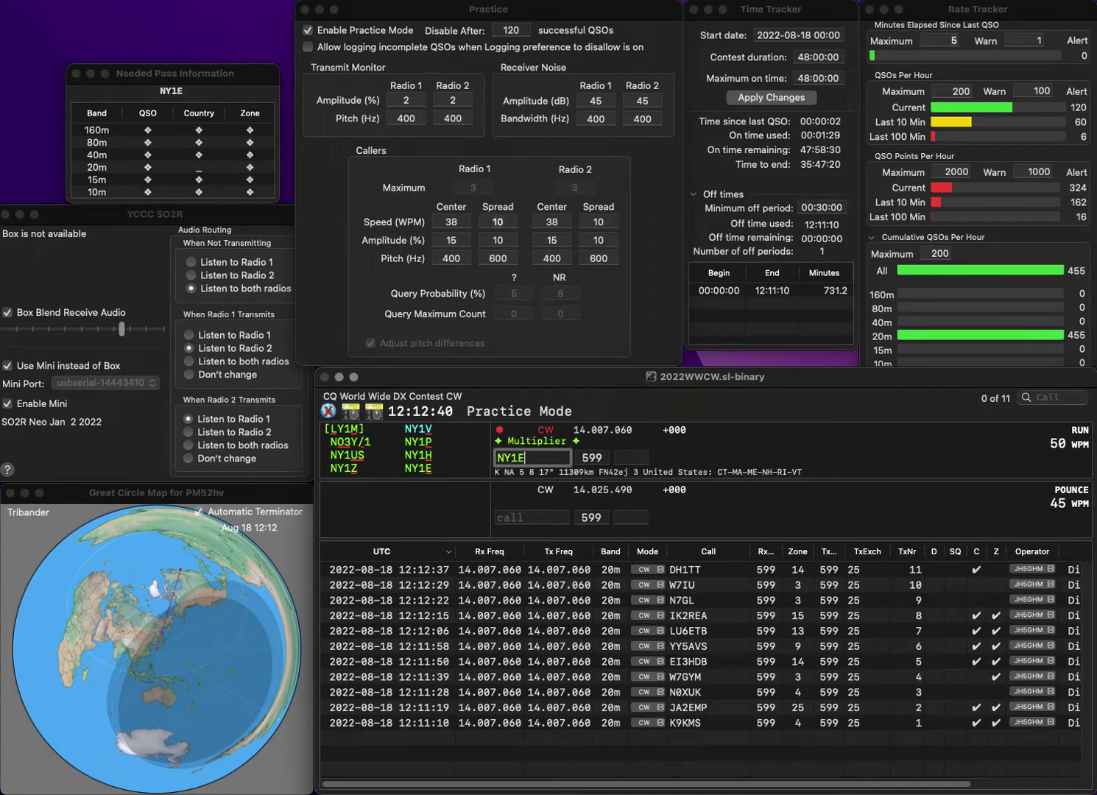
pyautogui.press('Tab')
pyautogui.write('5')
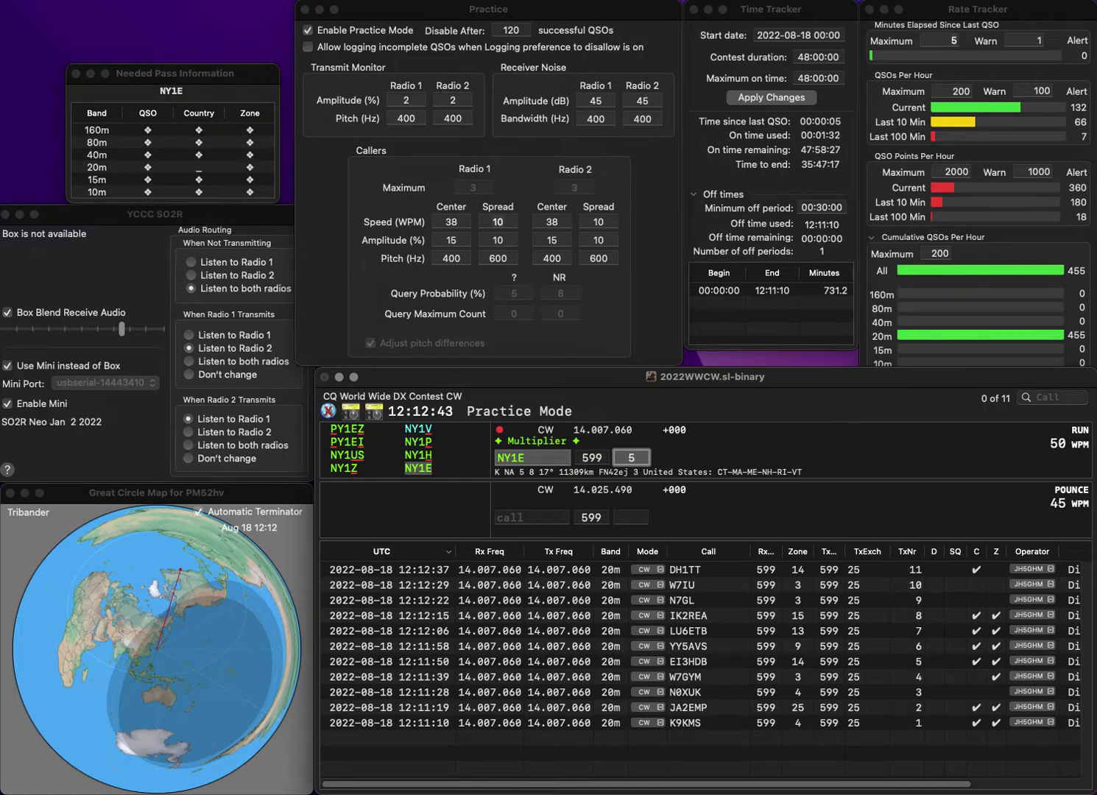
pyautogui.press('Return')
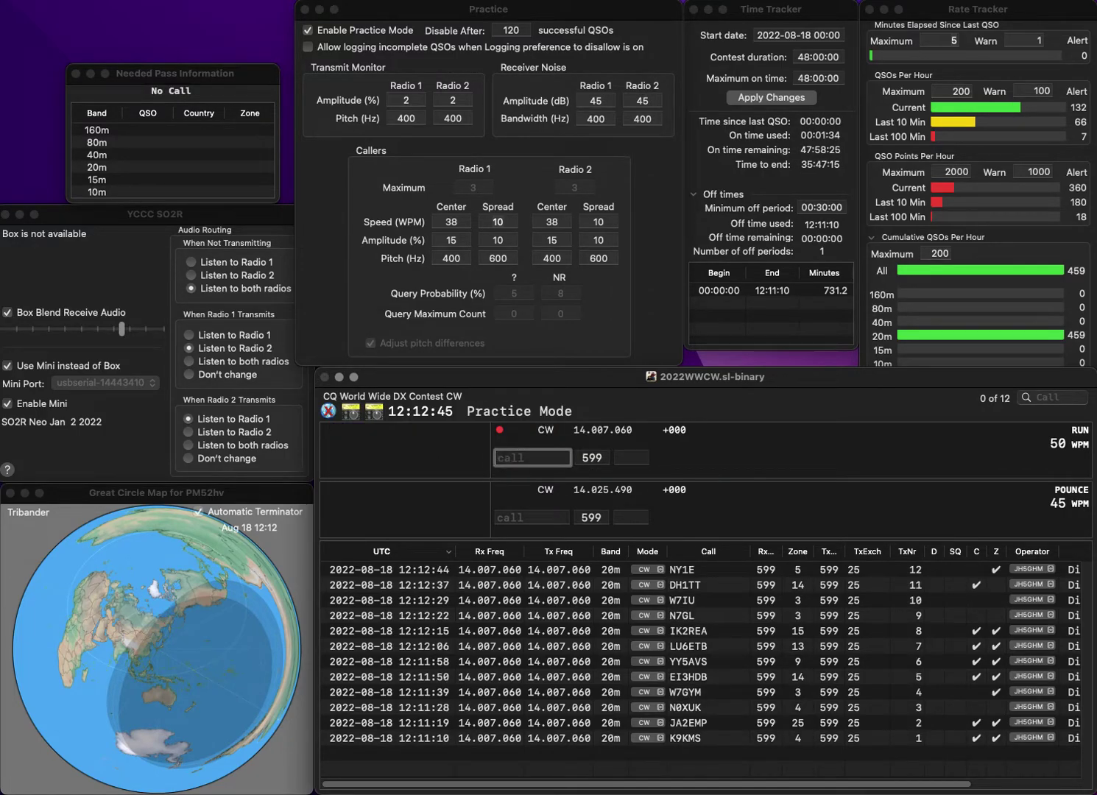
pyautogui.write('DJ7UG')
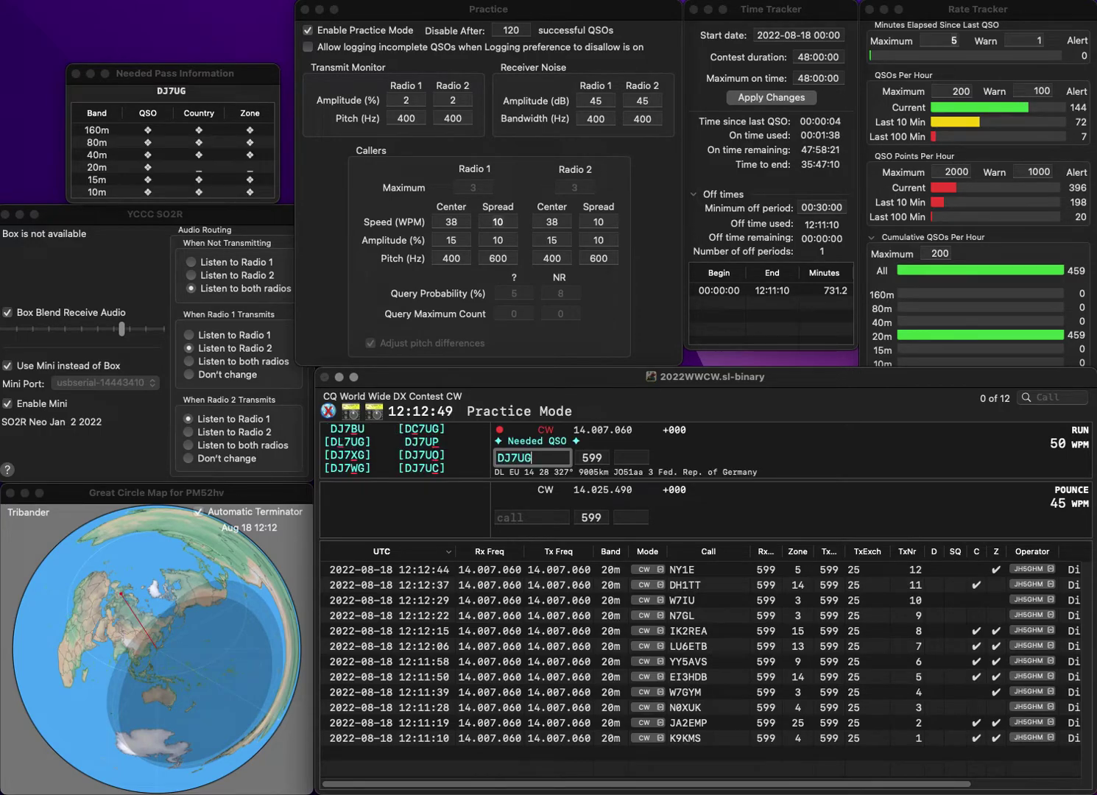
pyautogui.press('BackSpace')
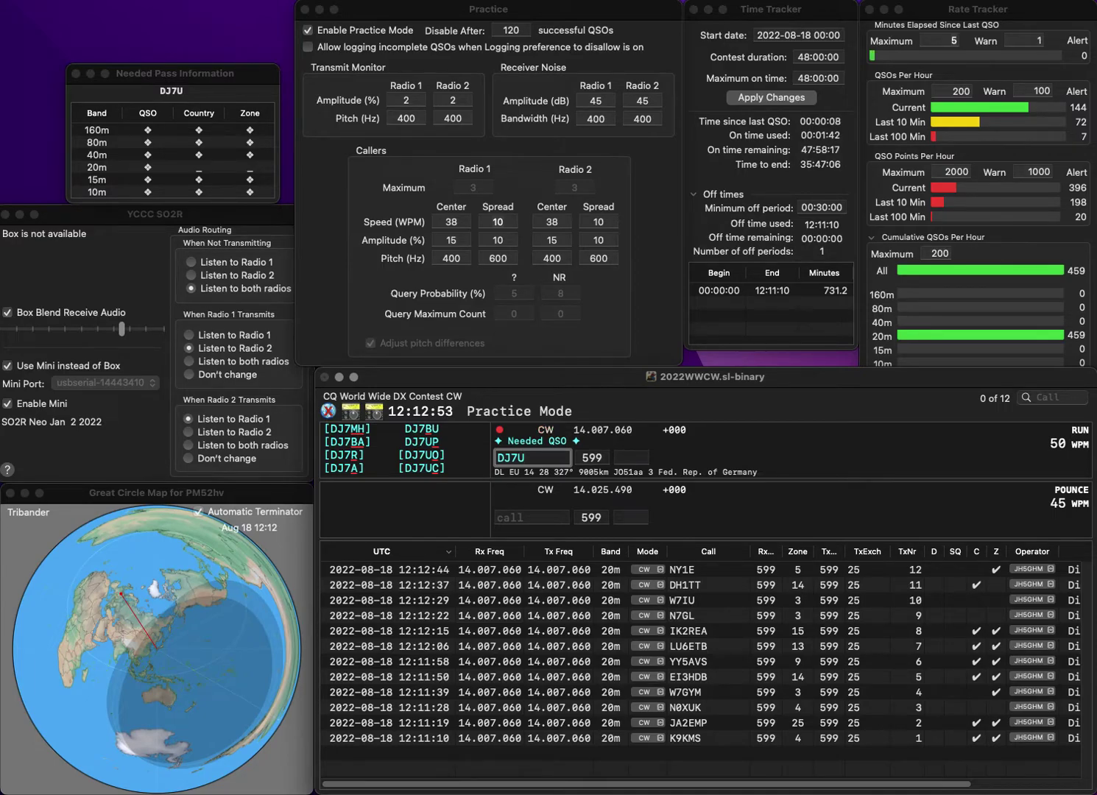
pyautogui.write('O')
pyautogui.press('Return')
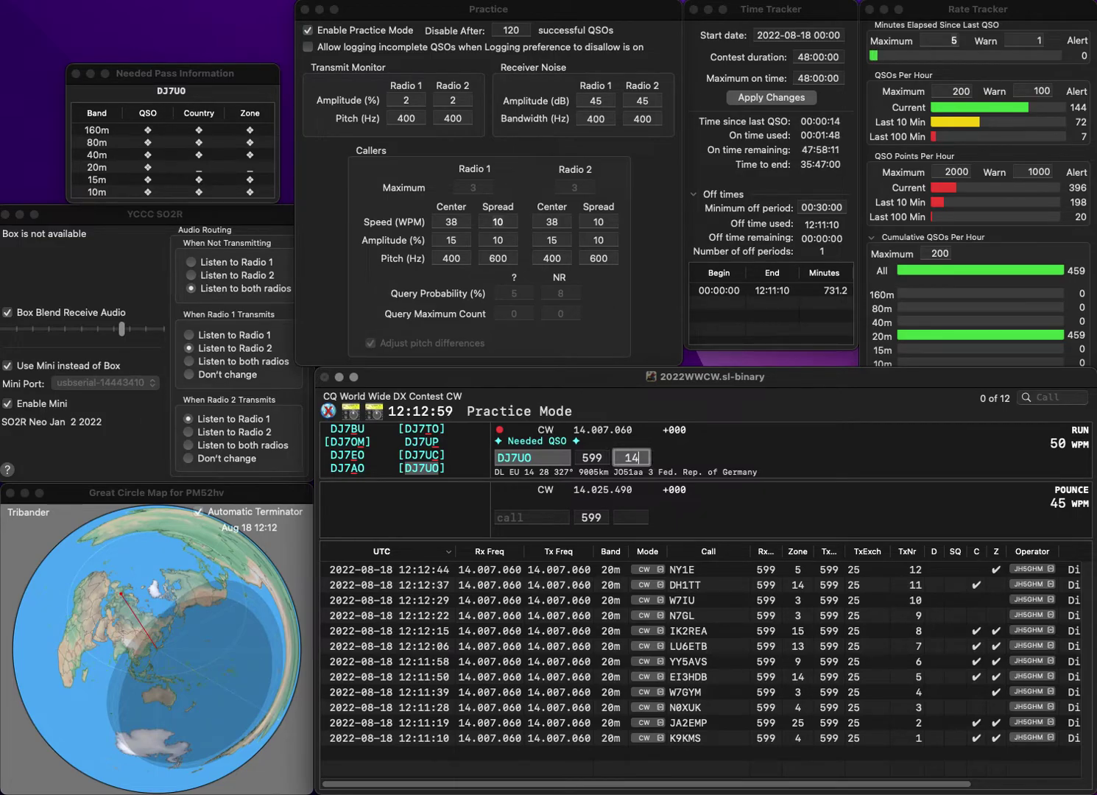
pyautogui.press('Return')
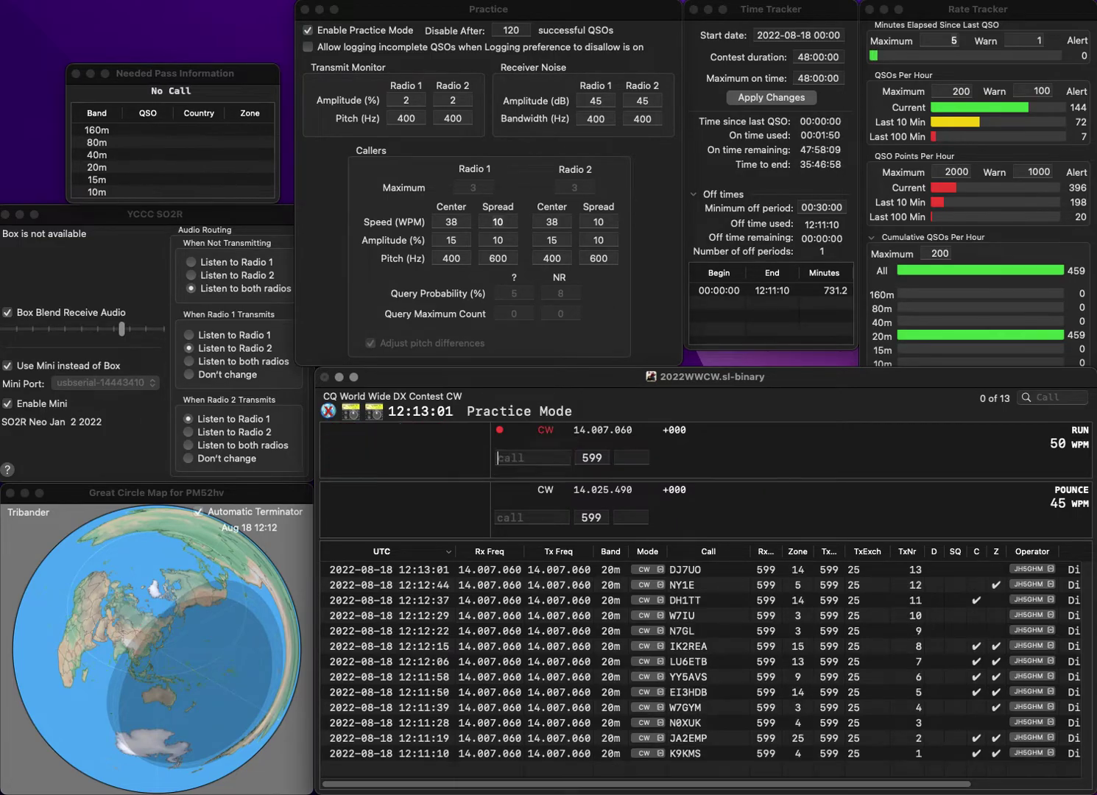
pyautogui.write('VA3')
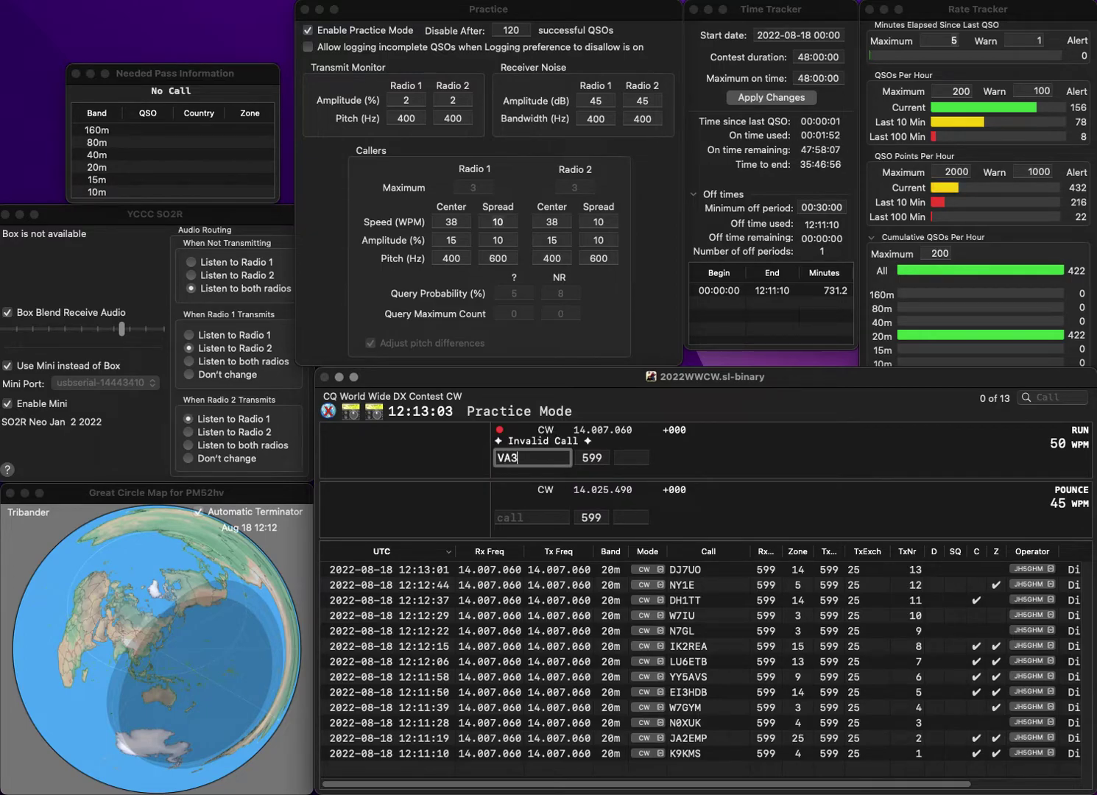
pyautogui.press('BackSpace')
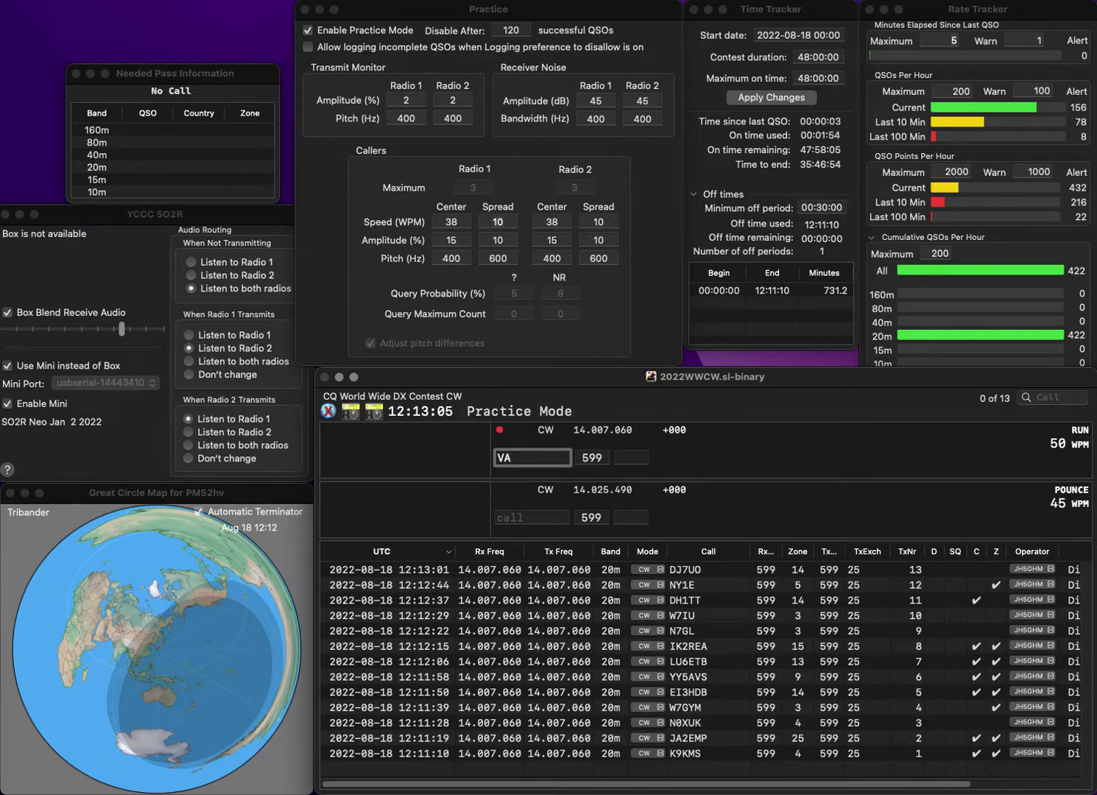
pyautogui.write('2TS')
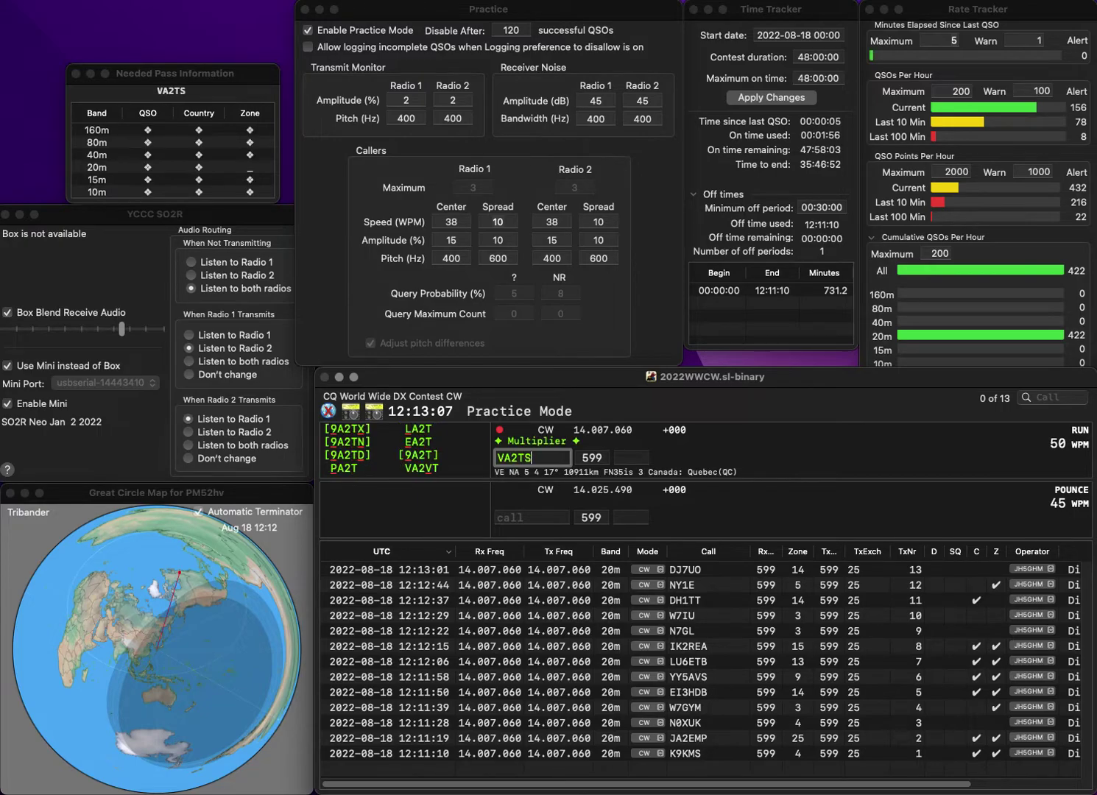
pyautogui.press('Left')
pyautogui.press('Left')
pyautogui.press('Left')
pyautogui.press('BackSpace')
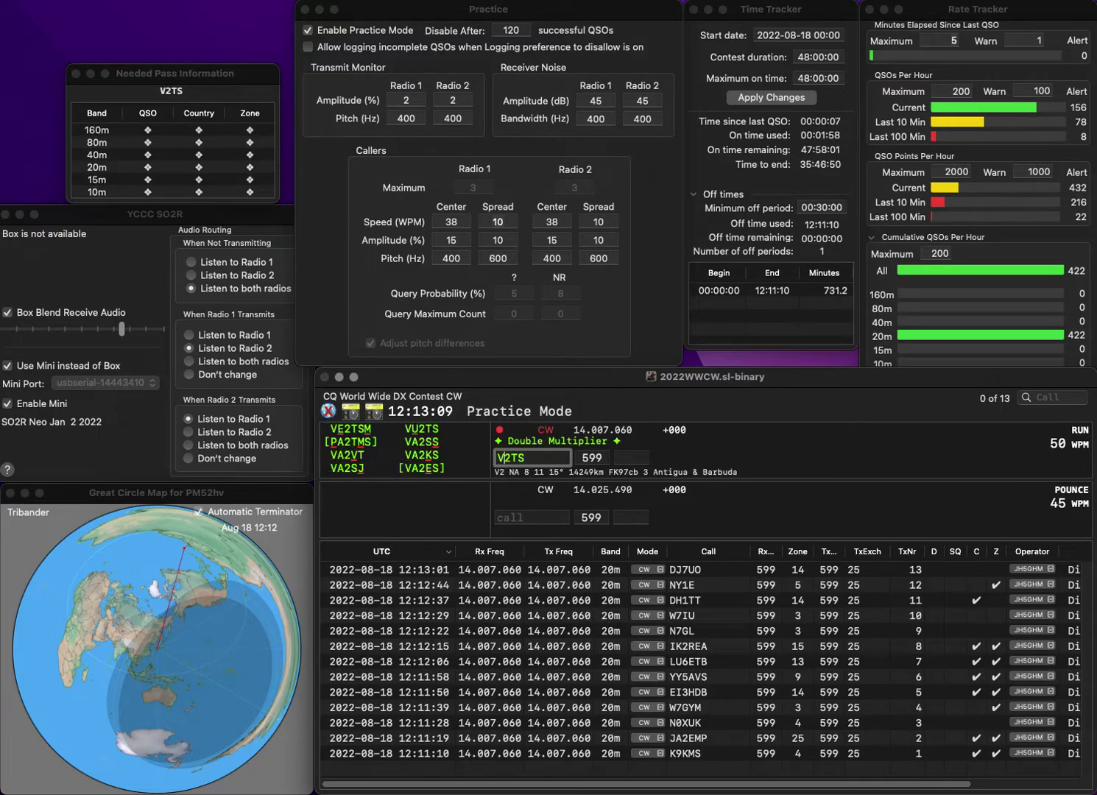
pyautogui.write('U')
pyautogui.press('Tab')
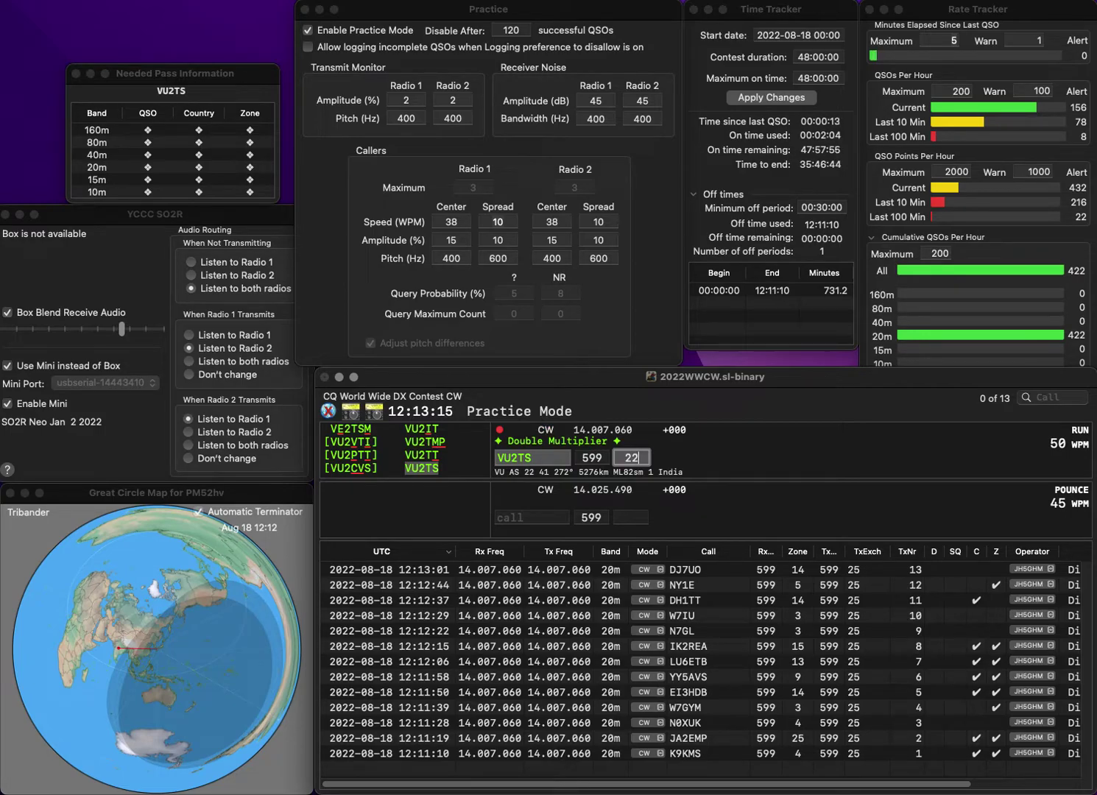
pyautogui.press('Return')
pyautogui.write('OH')
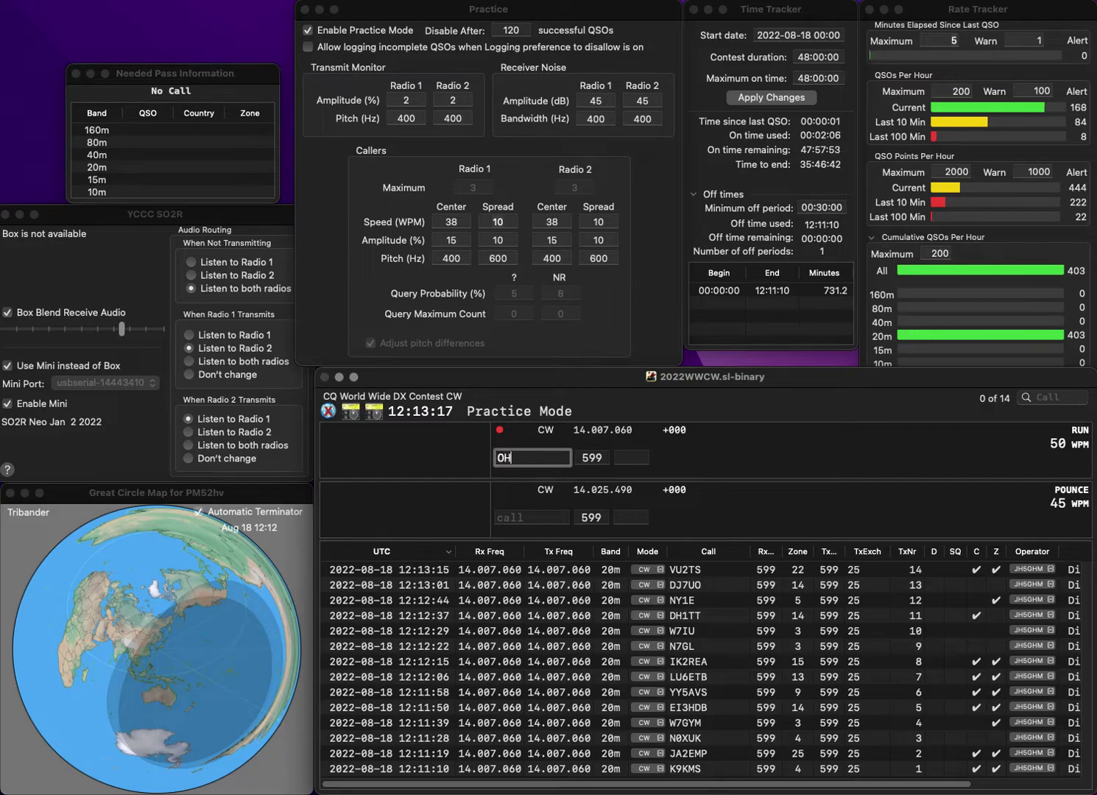
pyautogui.write('8KTN')
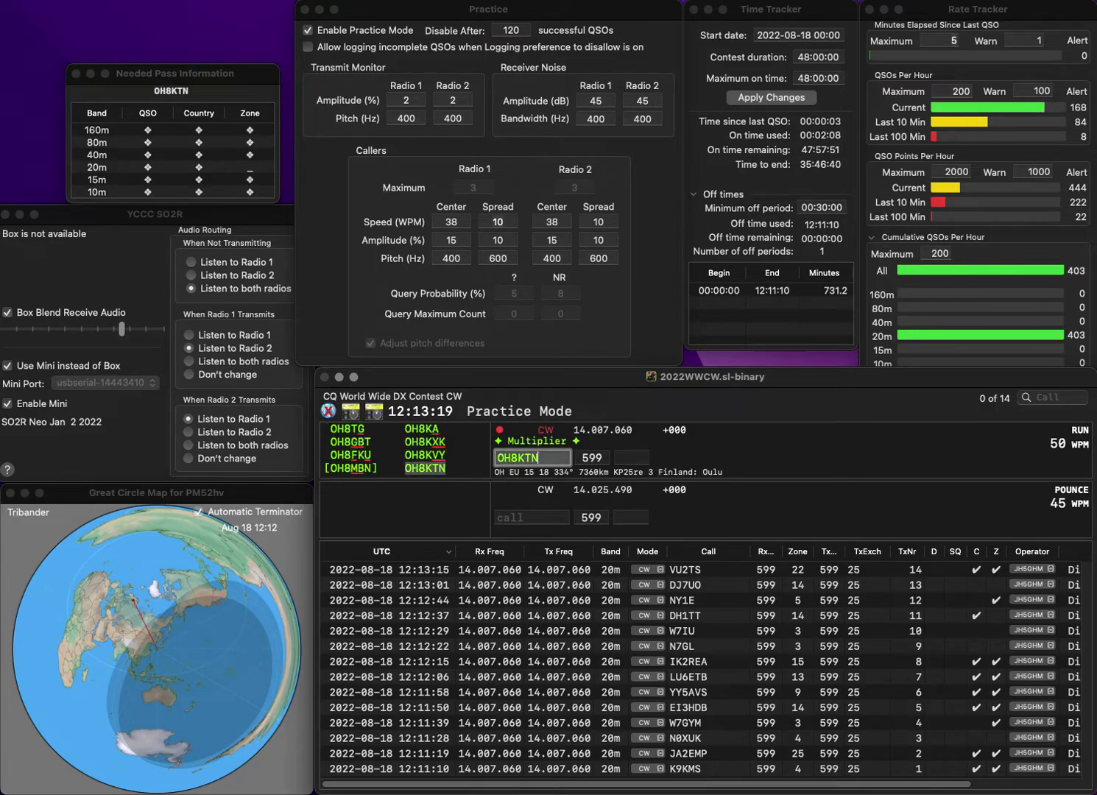
pyautogui.press('Return')
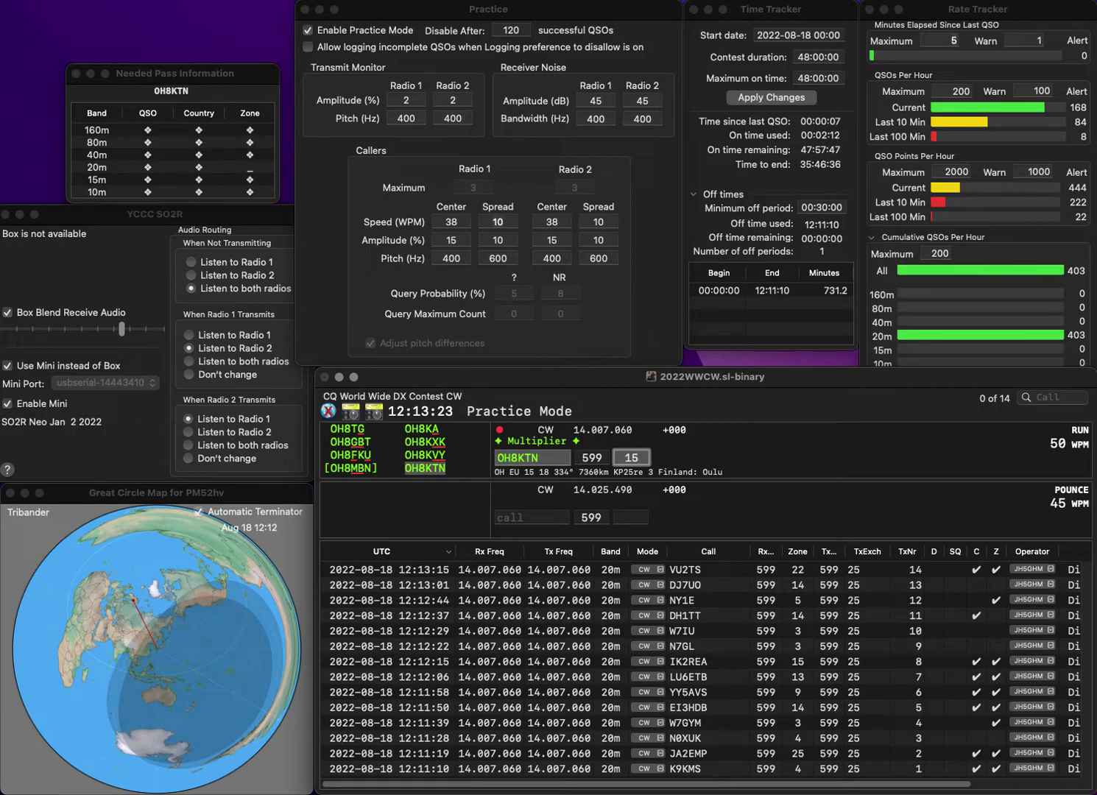
pyautogui.press('Return')
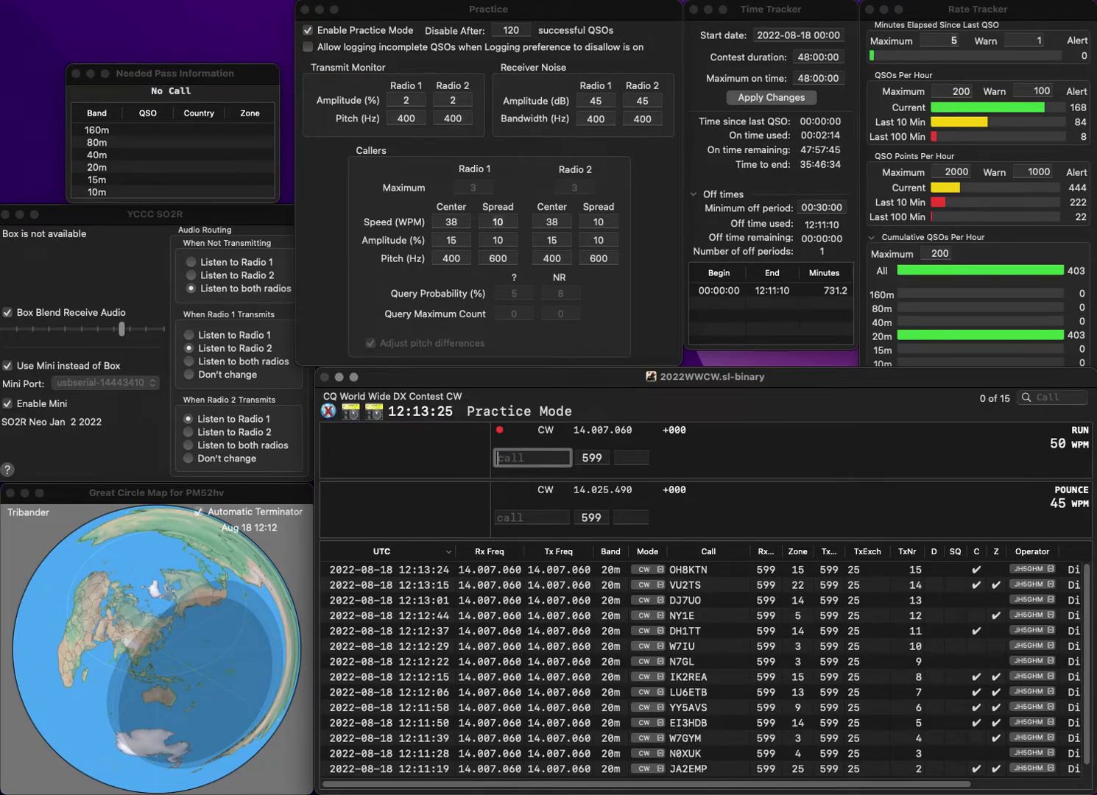
# Enter the caller NZ7Q on the run radio and log the contact with zone 3.
pyautogui.write('N7ZQ')
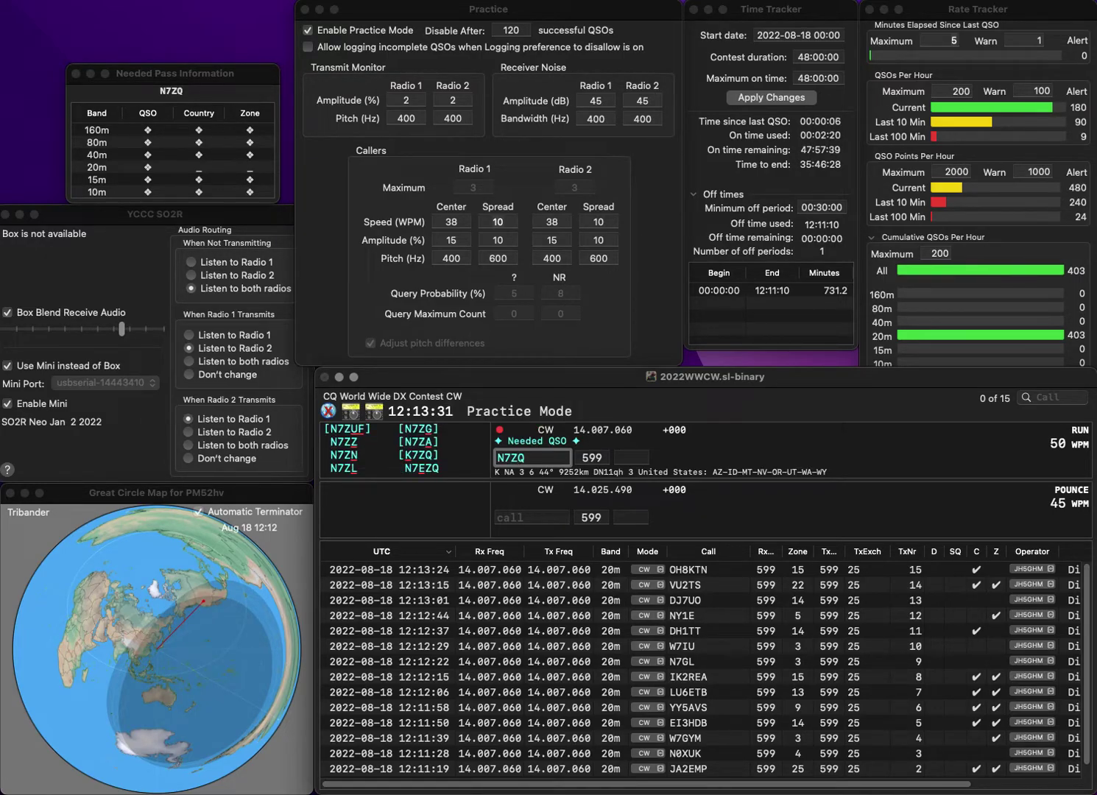
pyautogui.press('BackSpace')
pyautogui.press('Right')
pyautogui.write('7')
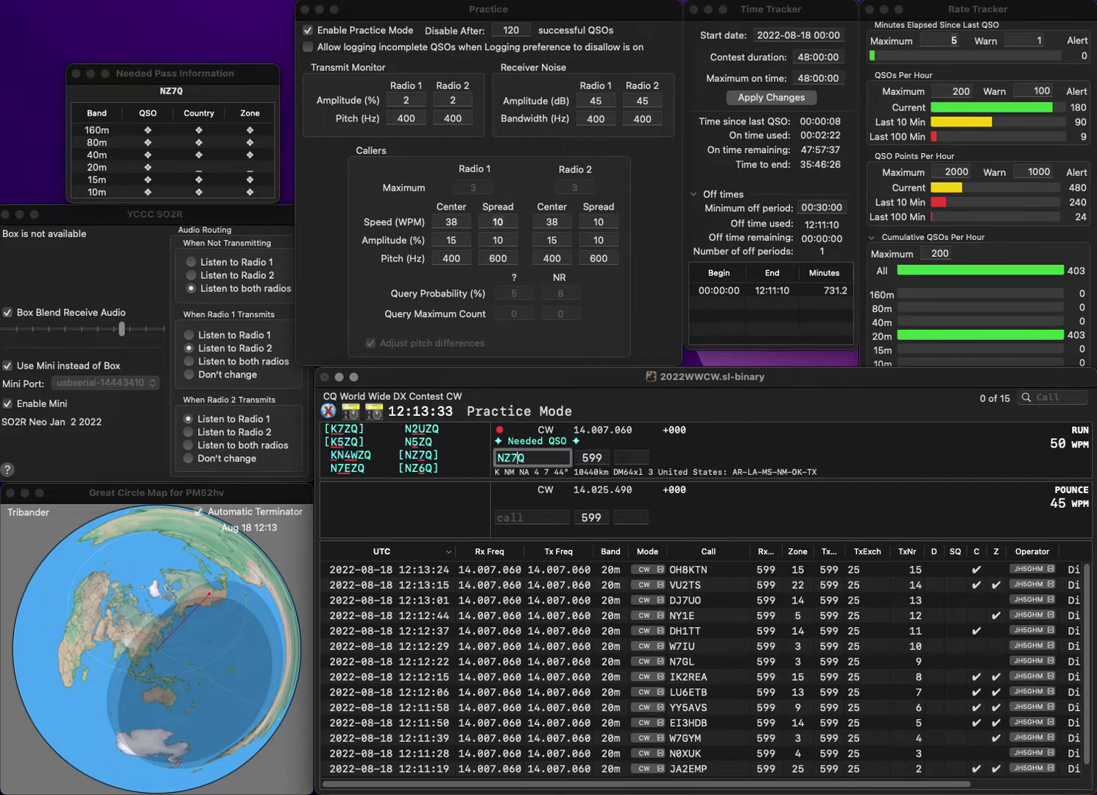
pyautogui.press('Tab')
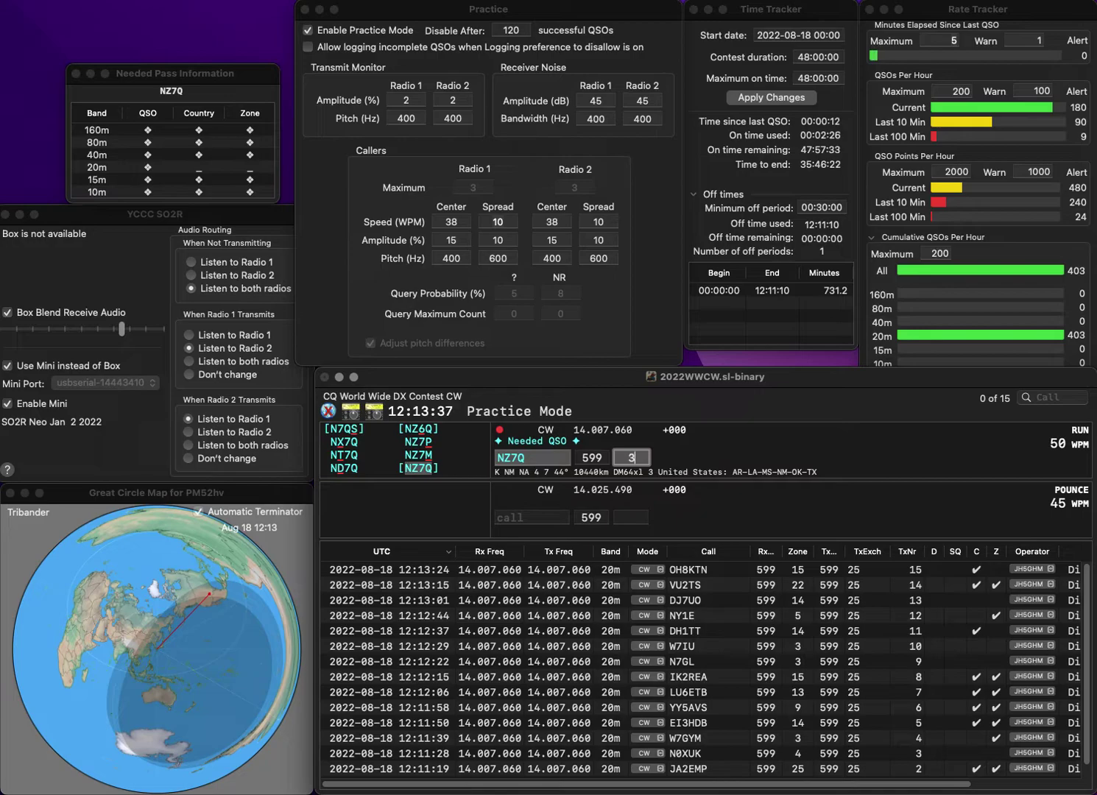
pyautogui.press('Return')
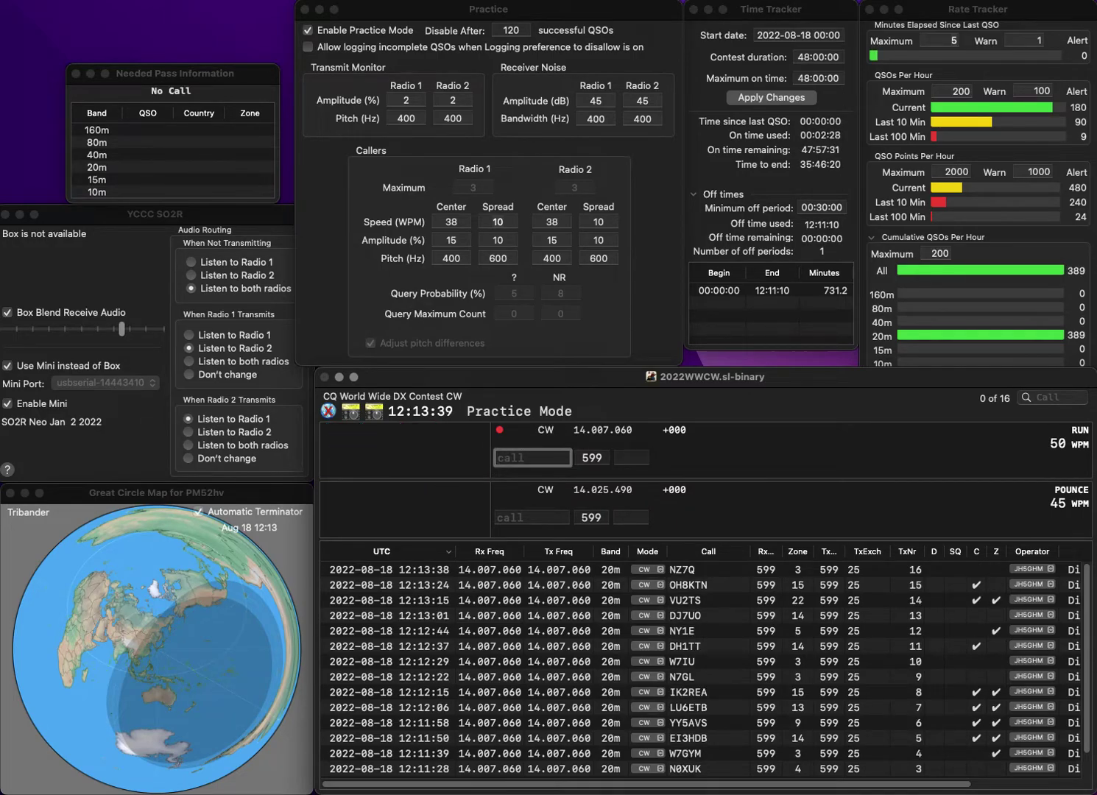
pyautogui.write('YNB')
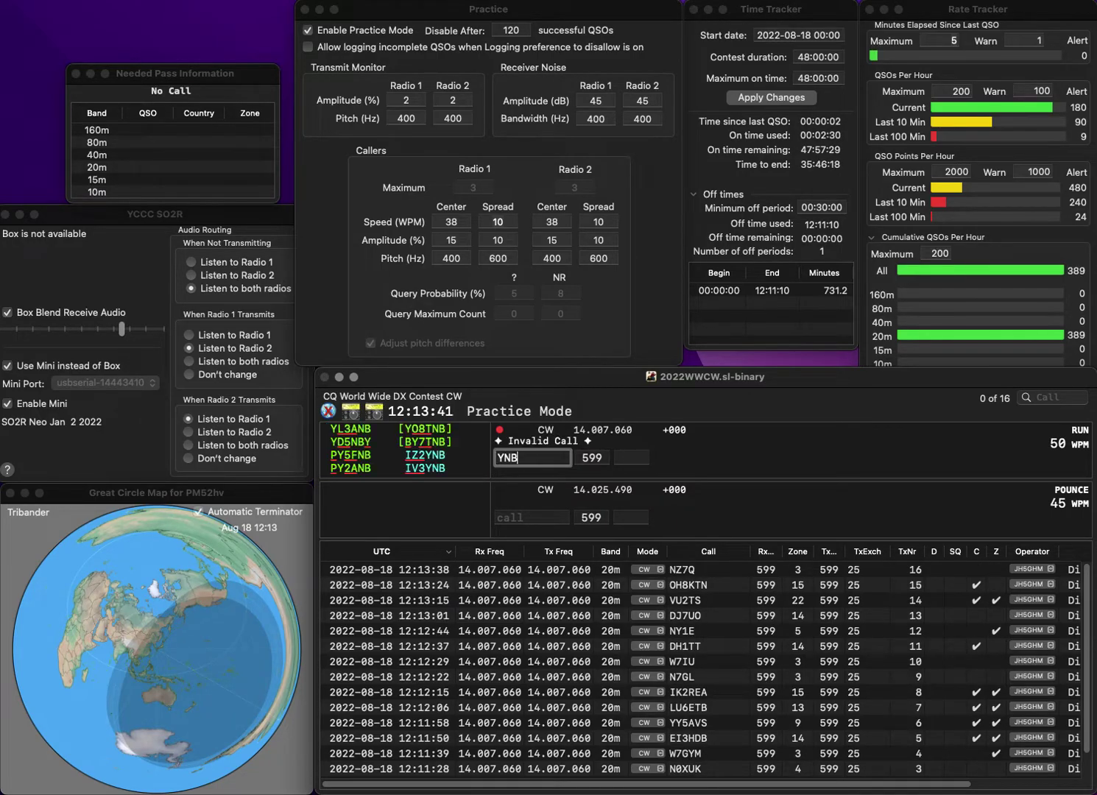
pyautogui.press('Left')
pyautogui.press('Left')
pyautogui.press('BackSpace')
pyautogui.write('K2')
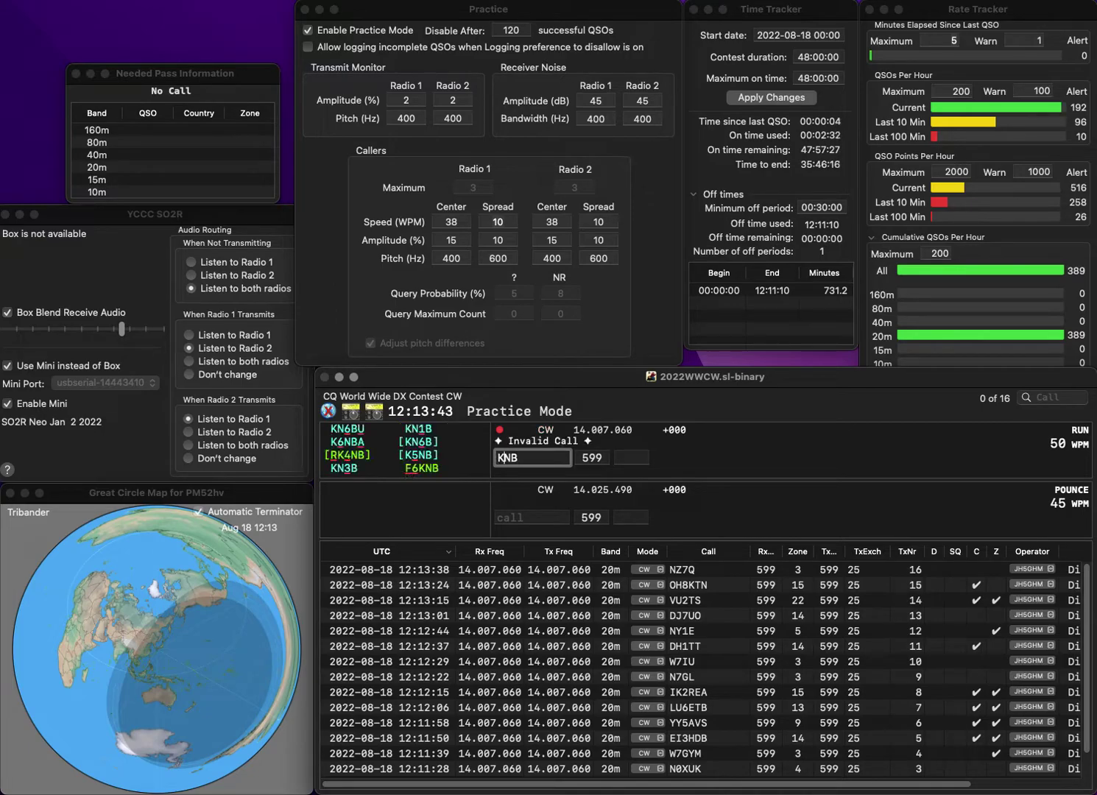
pyautogui.press('Right')
pyautogui.press('Right')
pyautogui.press('BackSpace')
pyautogui.press('BackSpace')
pyautogui.write('ZB')
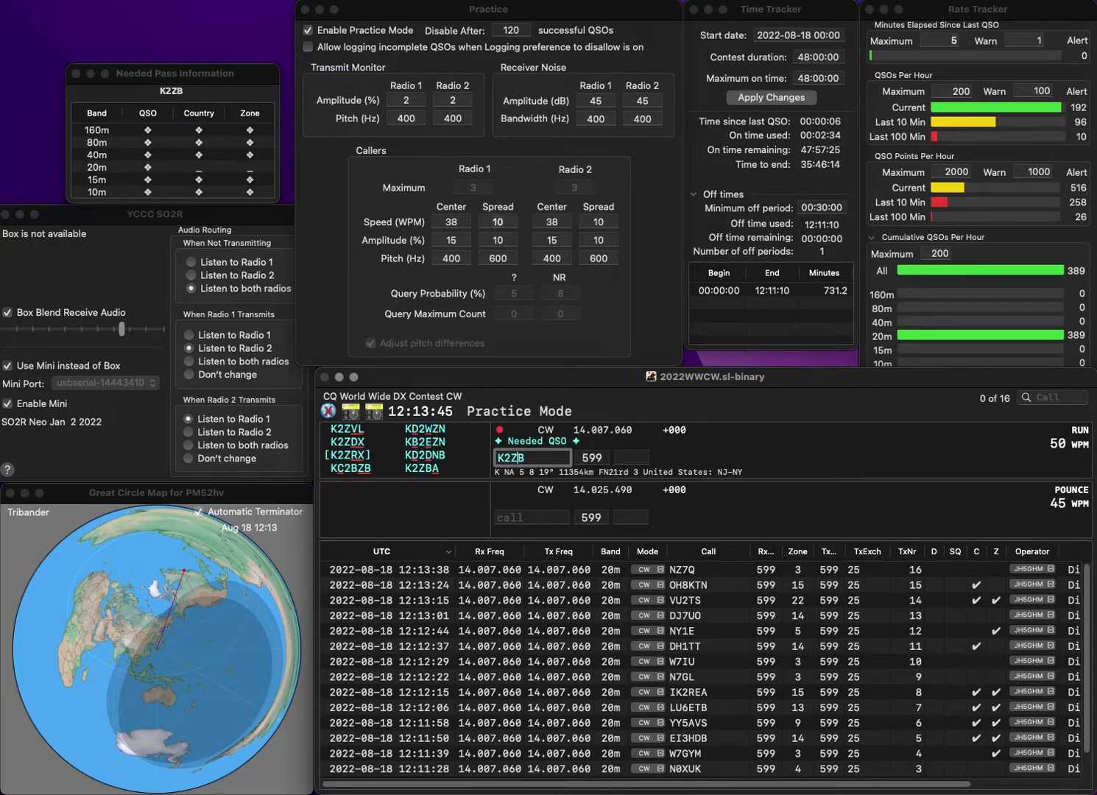
pyautogui.write('A')
pyautogui.press('space')
pyautogui.write('5')
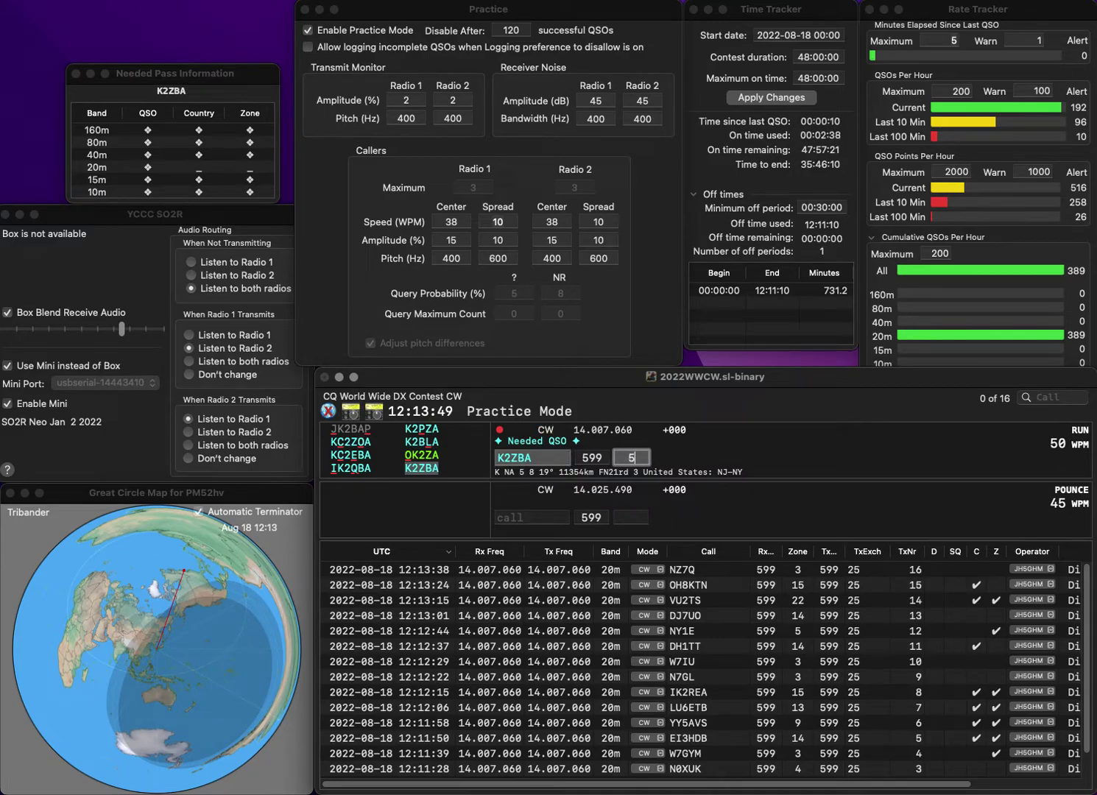
pyautogui.press('Return')
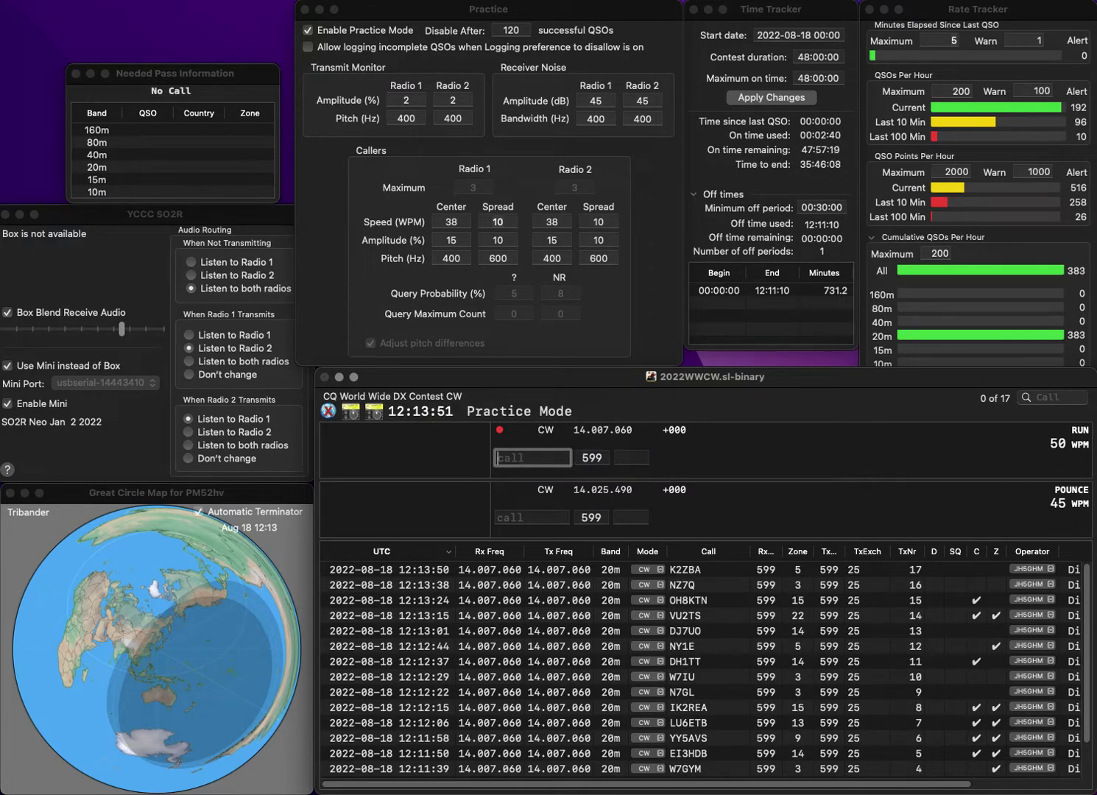
pyautogui.write('W4MJB')
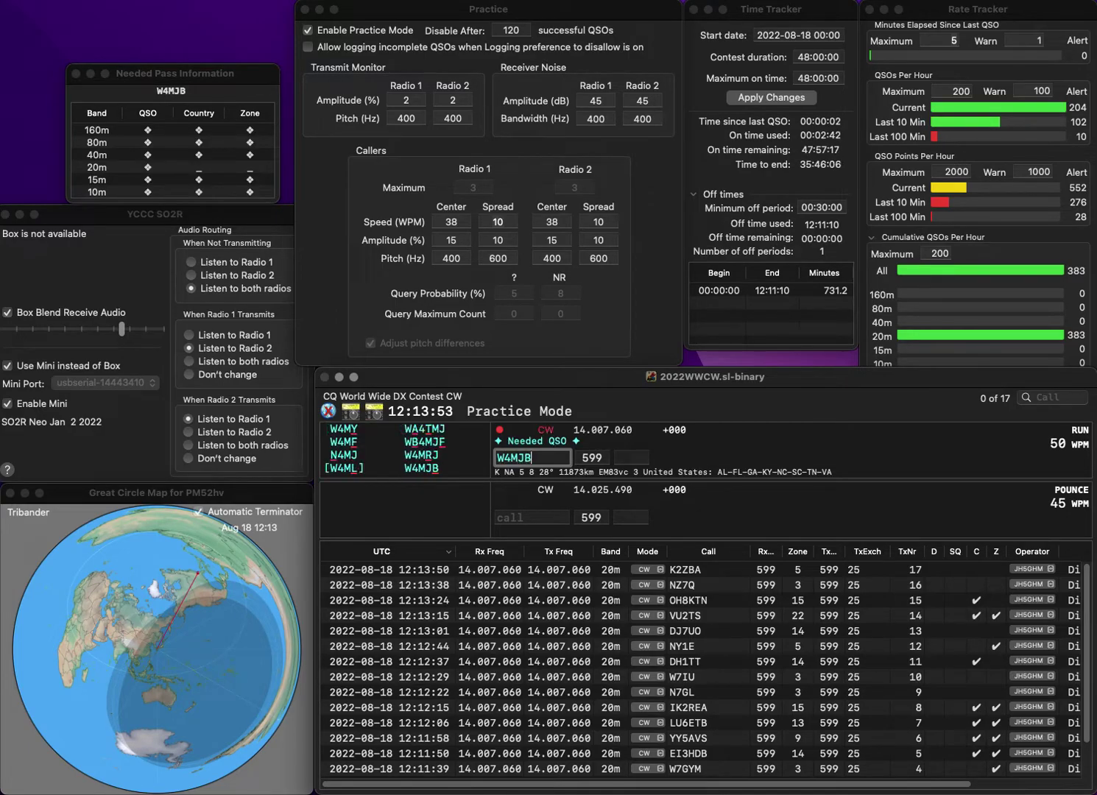
pyautogui.press('Return')
pyautogui.write('5')
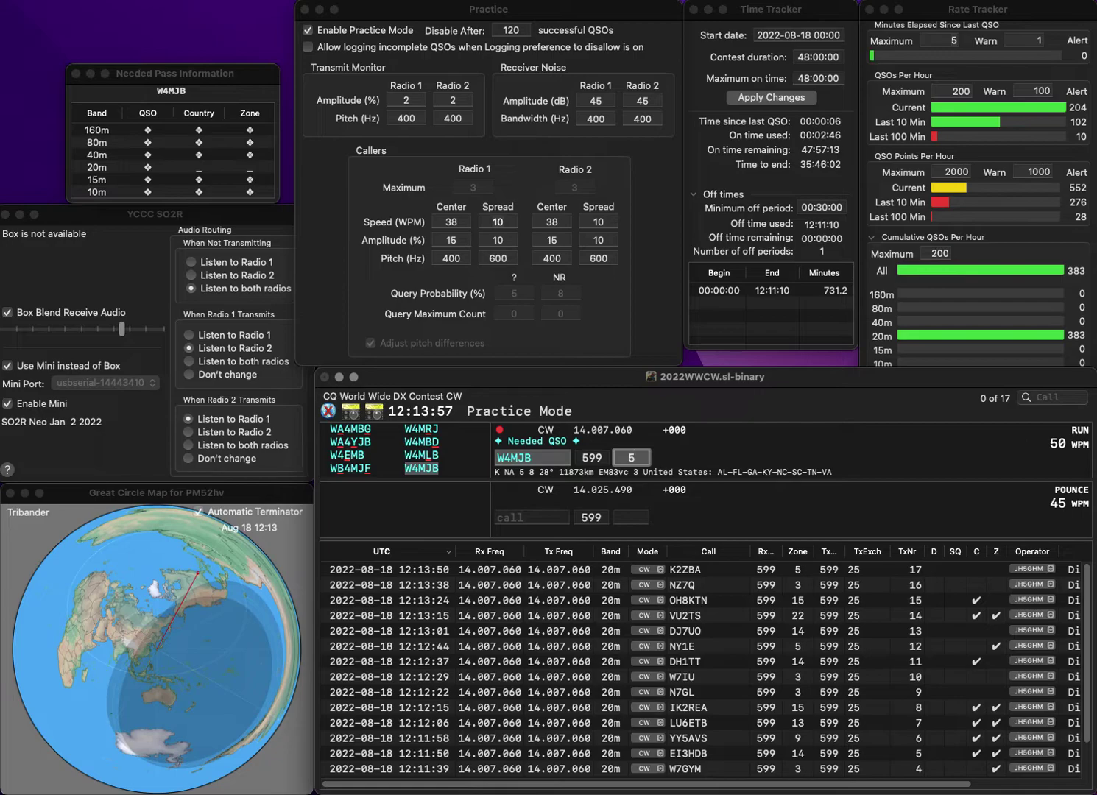
pyautogui.press('Return')
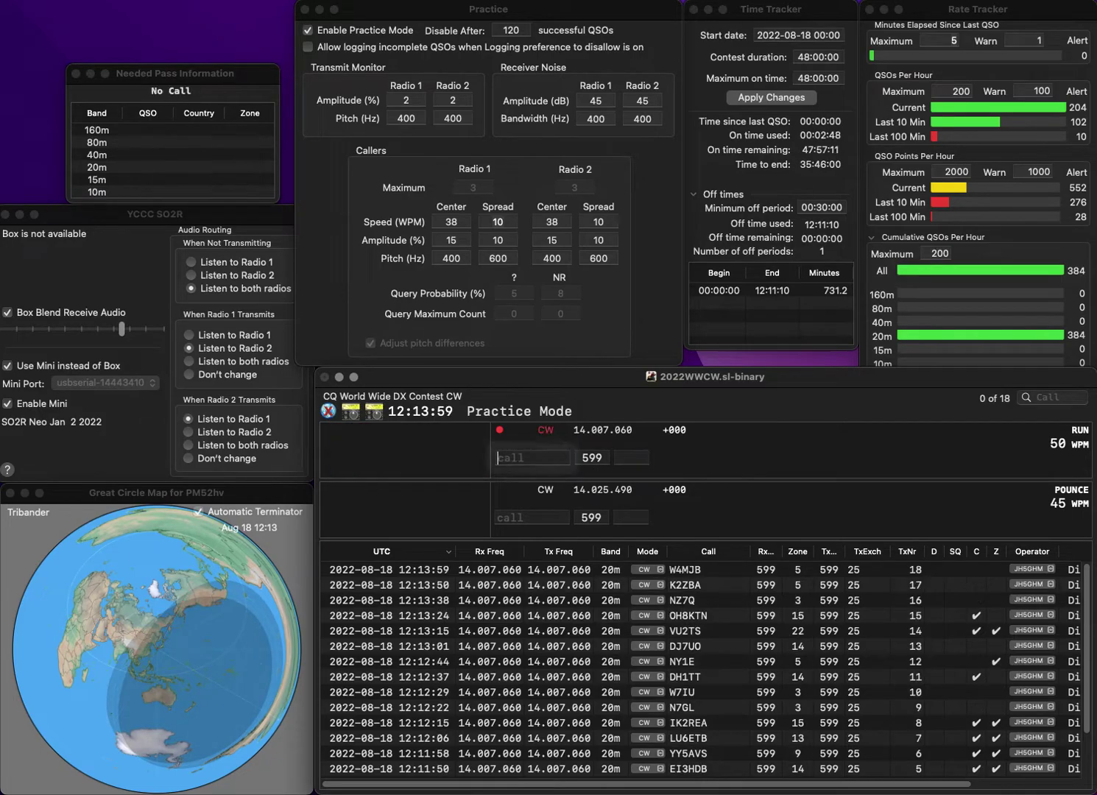
pyautogui.write('WA7EM')
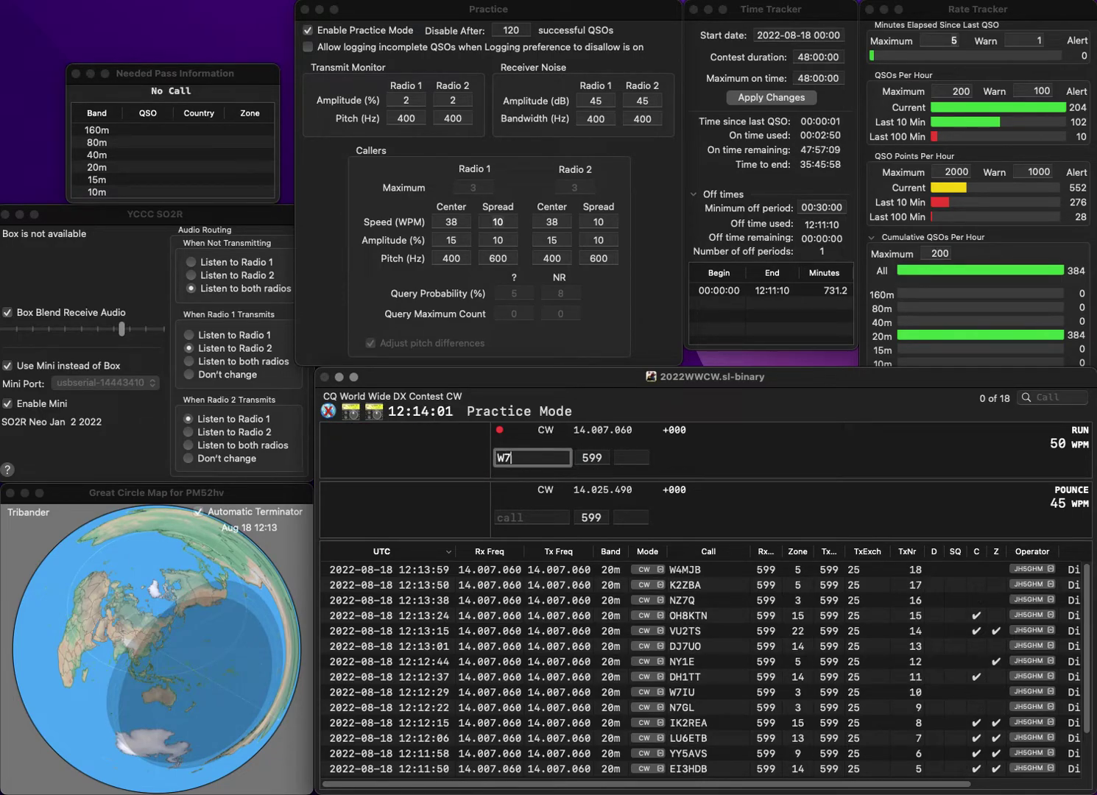
pyautogui.press('Tab')
pyautogui.write('3')
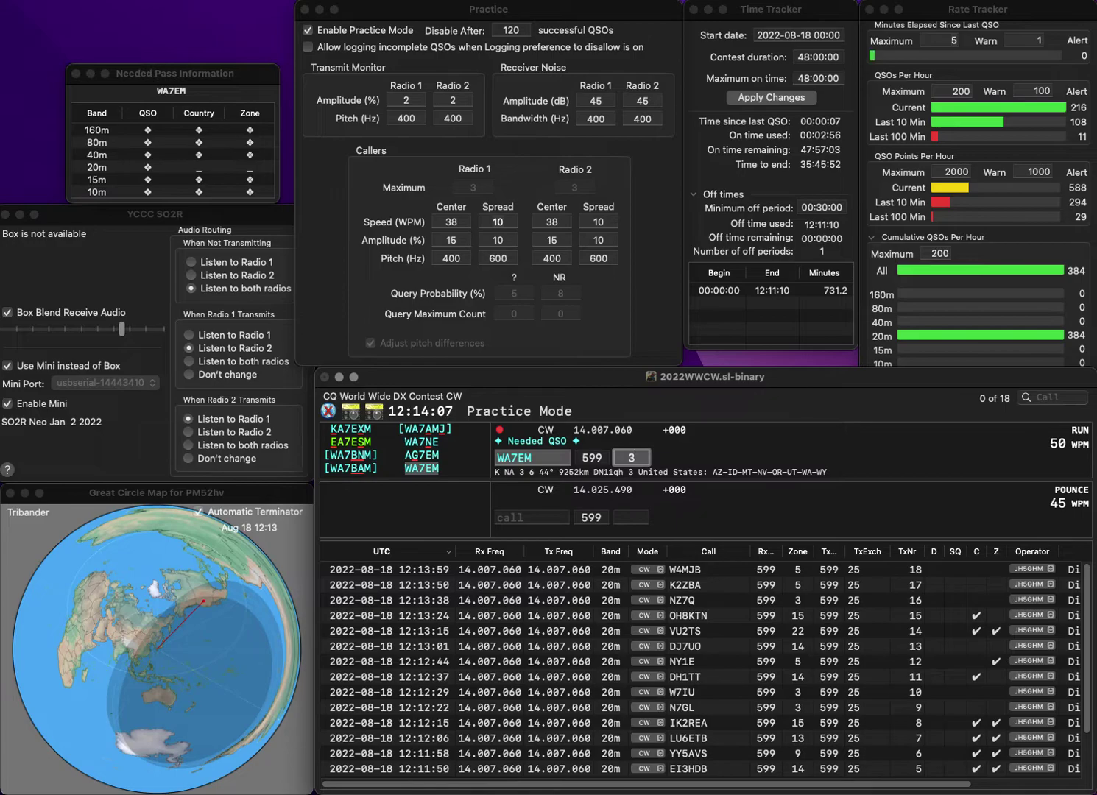
pyautogui.press('Return')
pyautogui.write('W')
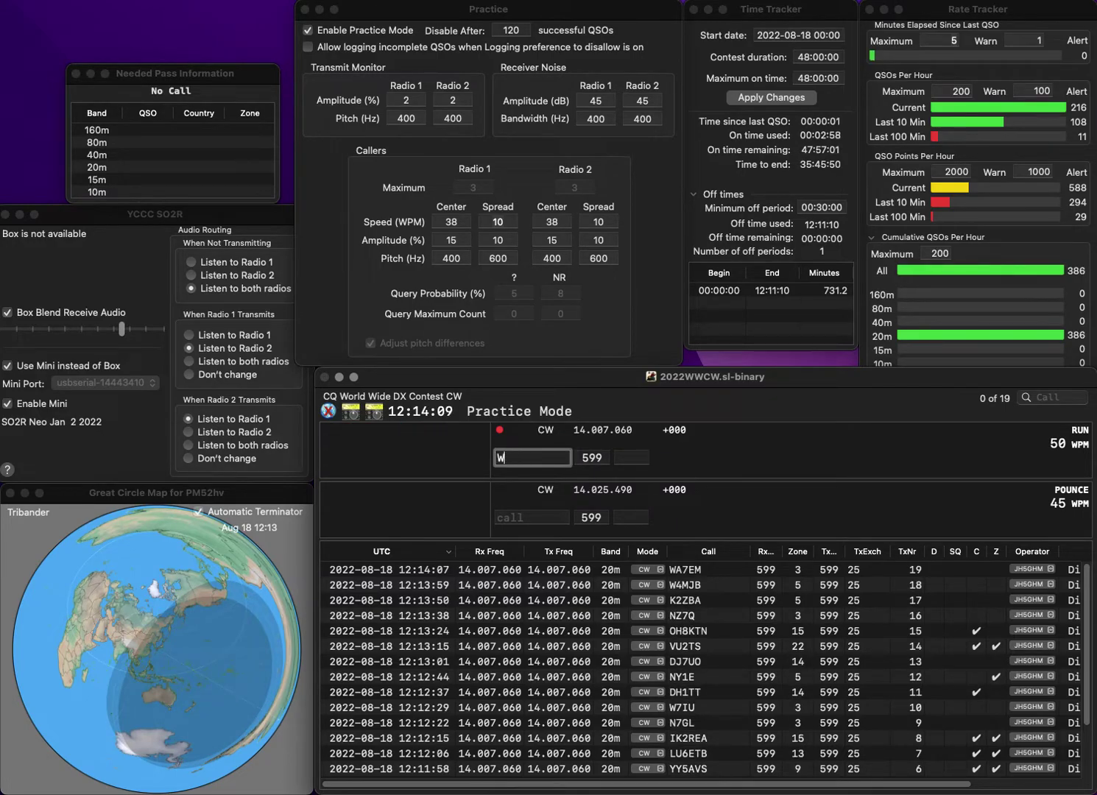
pyautogui.write('20HH')
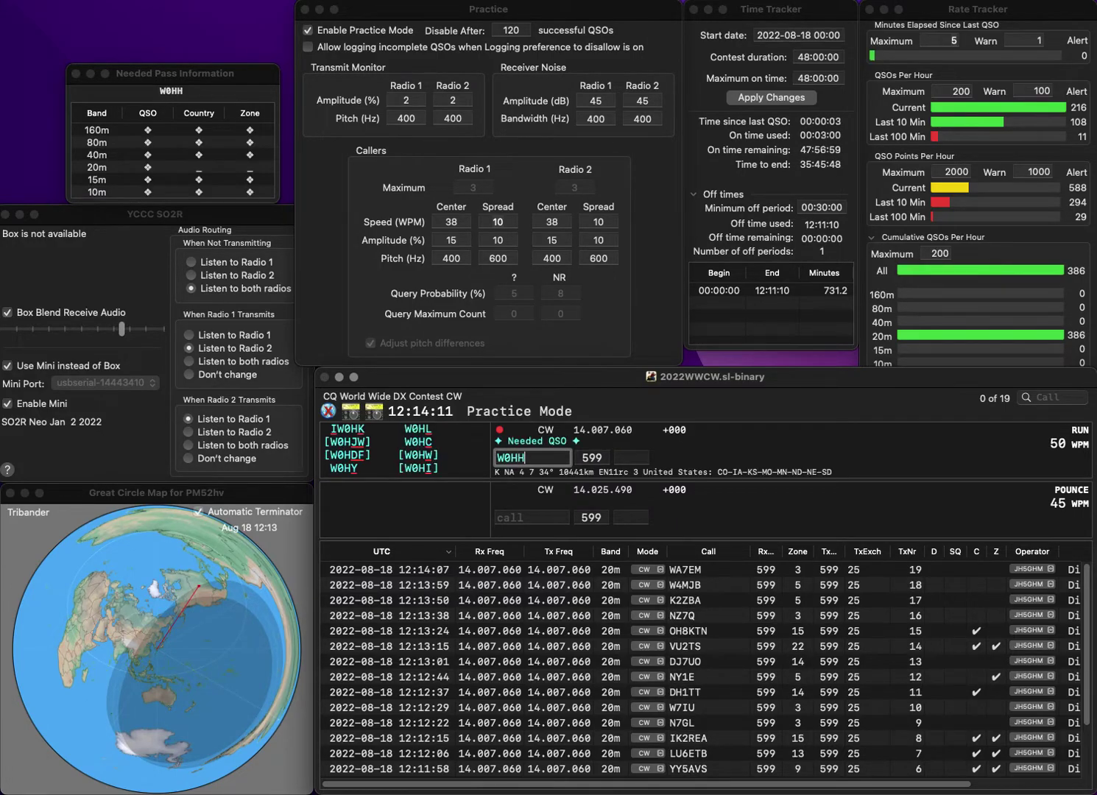
pyautogui.write('K')
pyautogui.press('Left')
pyautogui.press('Left')
pyautogui.press('Left')
pyautogui.press('Left')
pyautogui.write('2')
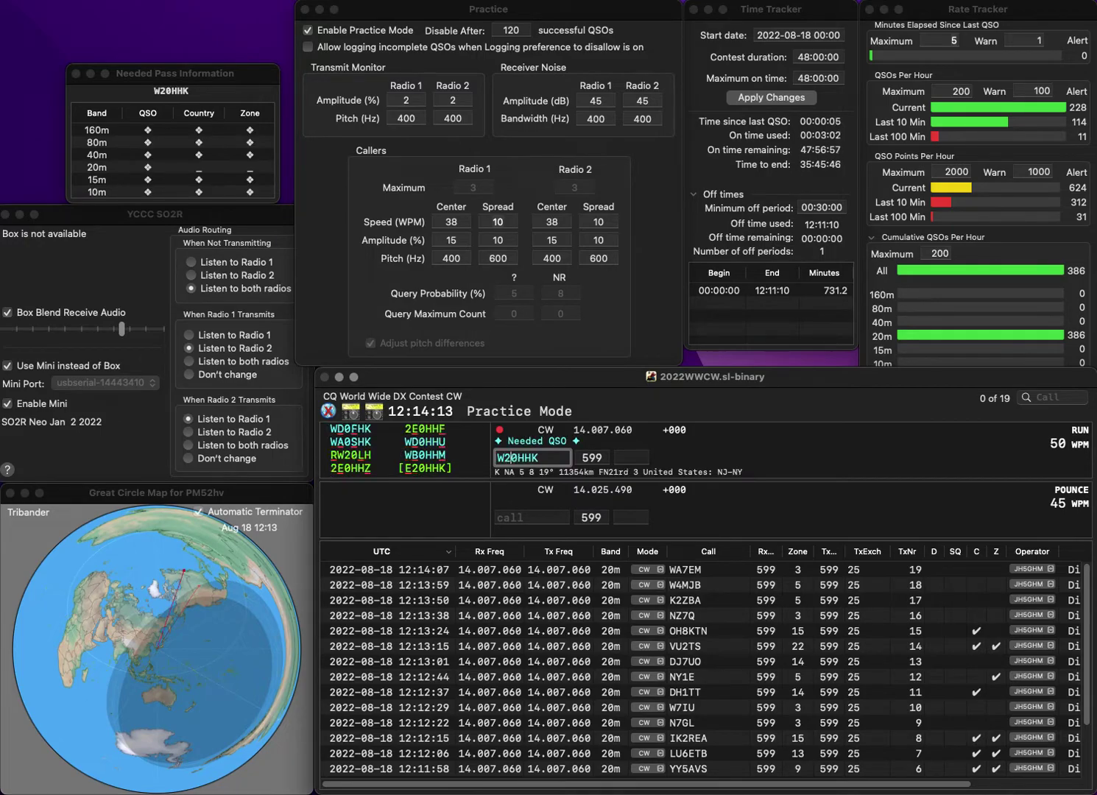
pyautogui.press('Return')
pyautogui.press('BackSpace')
pyautogui.write('E')
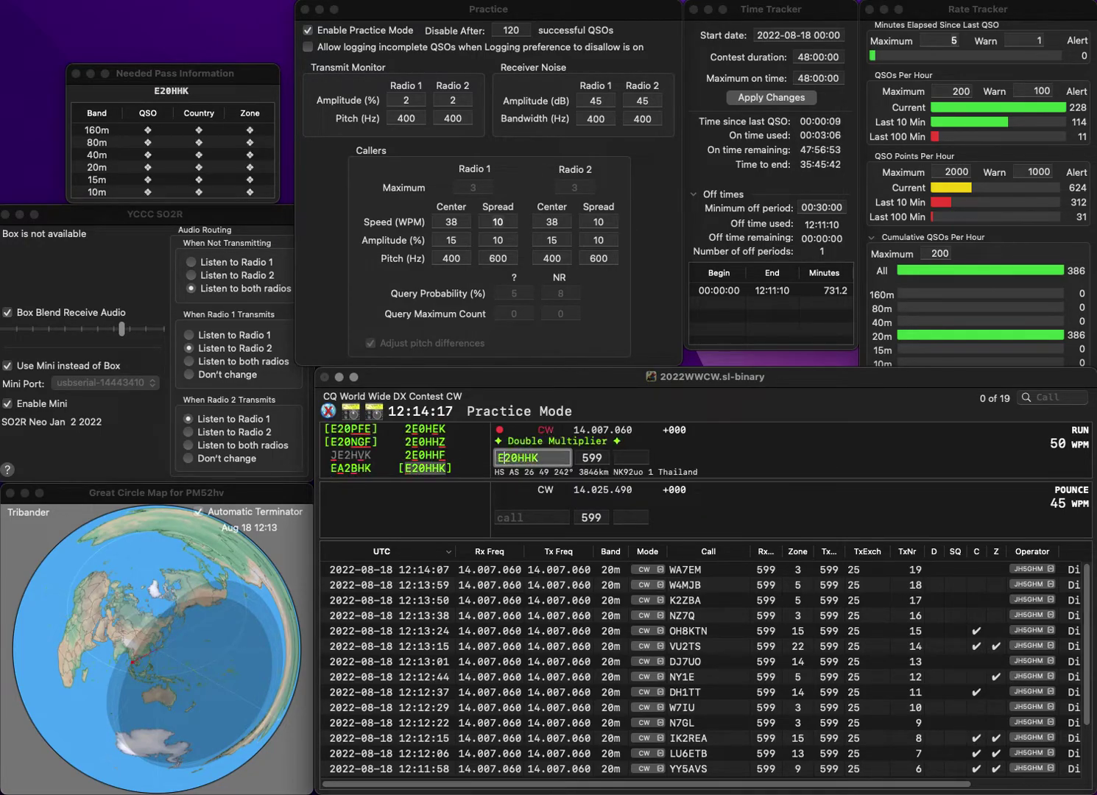
pyautogui.press('Tab')
pyautogui.write('26')
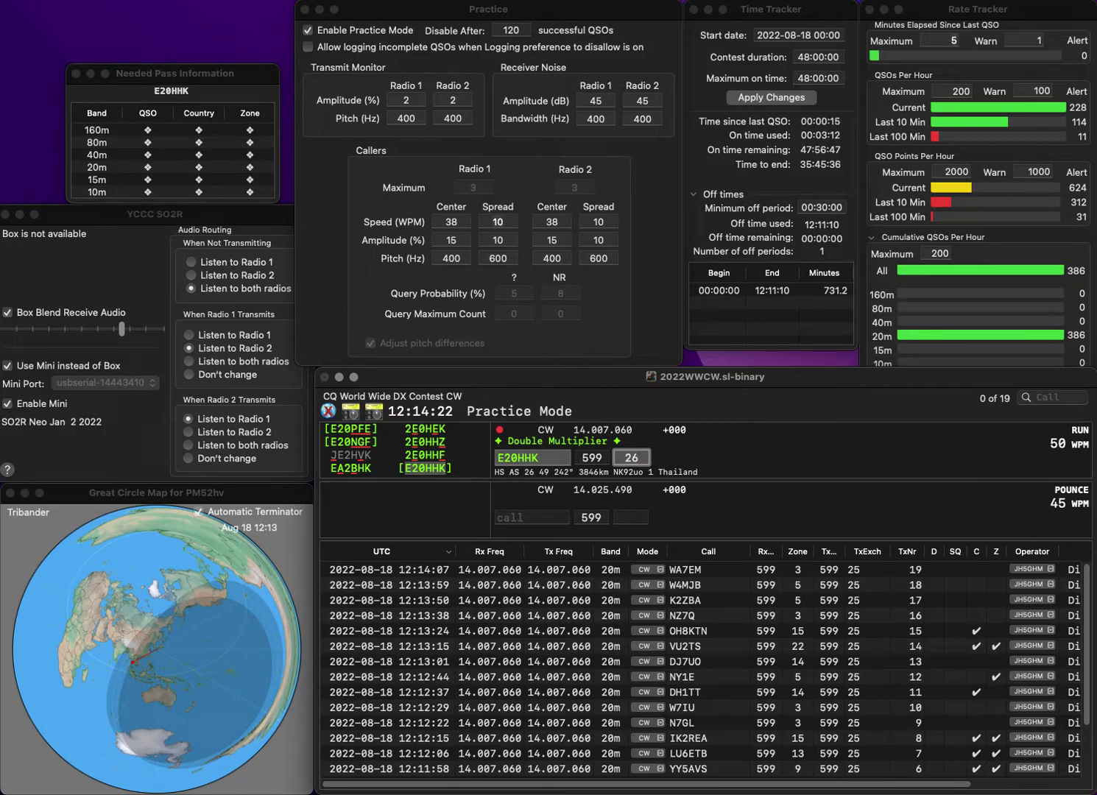
pyautogui.press('Return')
# Enter the caller WA6SW on the run radio and log the contact with zone 3.
pyautogui.write('WA6HW')
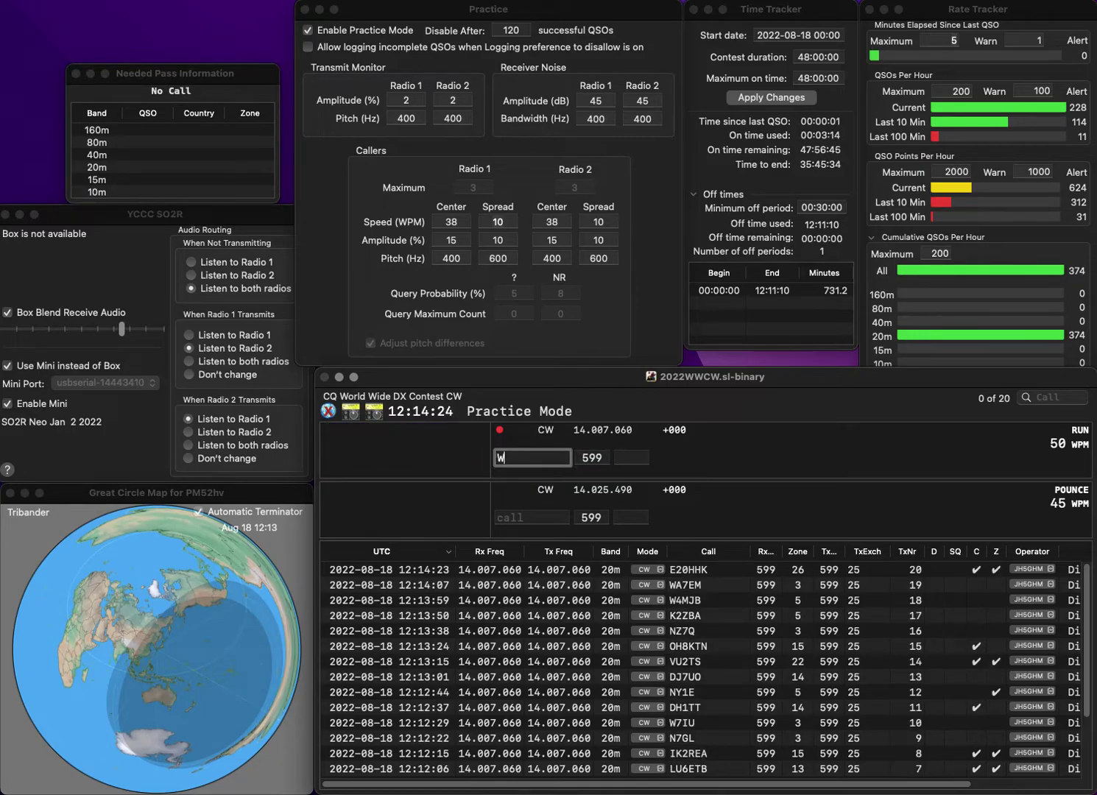
pyautogui.press('BackSpace')
pyautogui.press('BackSpace')
pyautogui.write('SW')
pyautogui.press('space')
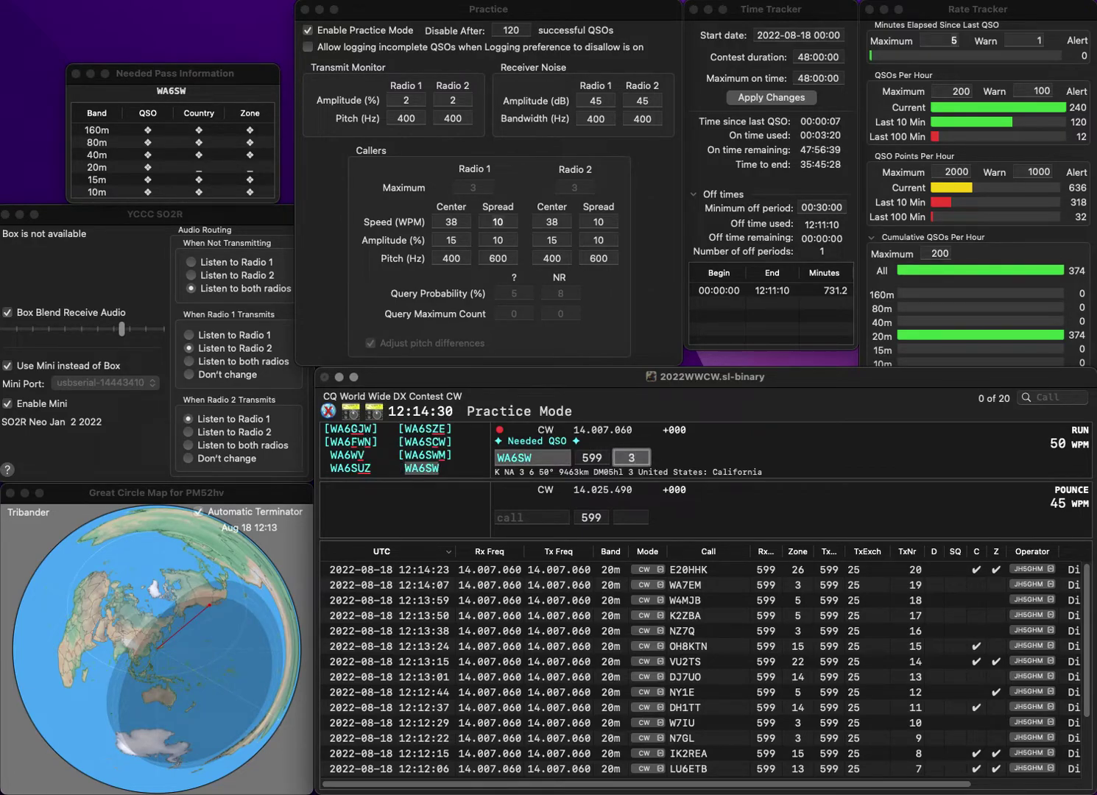
pyautogui.press('Return')
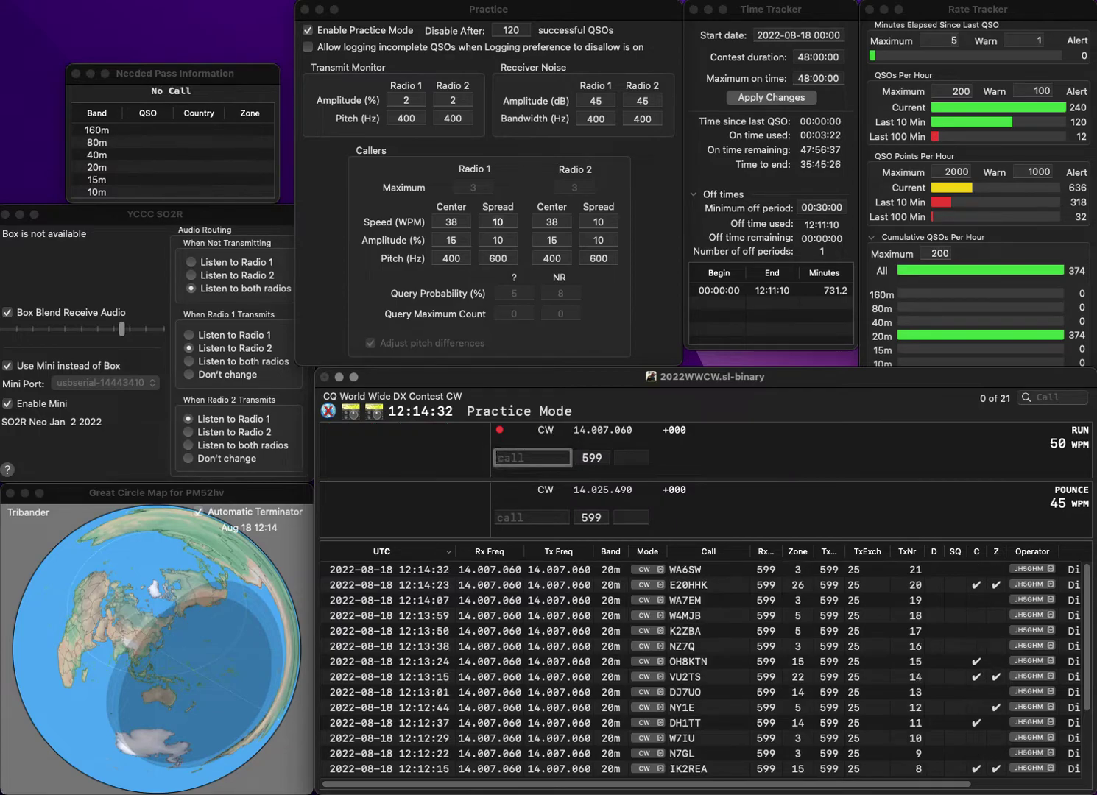
# Enter the caller RC9O on the run radio and log the contact with zone 18.
pyautogui.write('RC90')
pyautogui.press('space')
pyautogui.write('18')
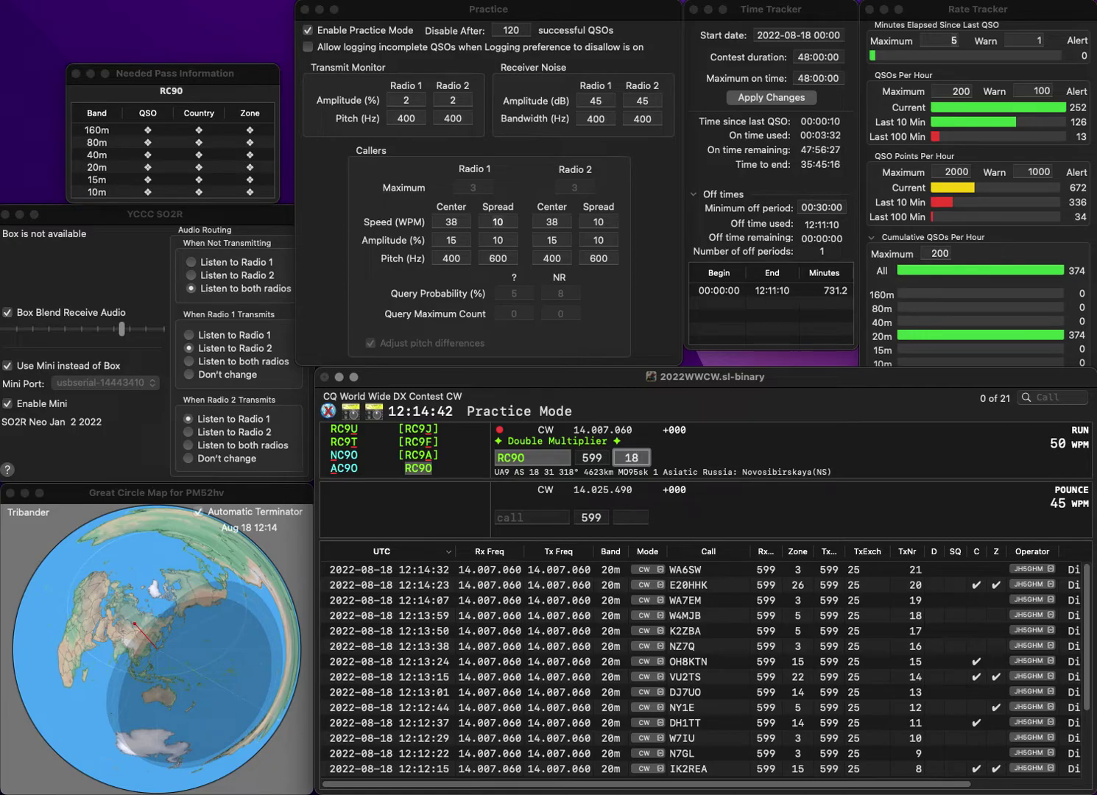
pyautogui.press('Return')
# Enter the caller YE9CZY on the run radio and log the contact with zone 28.
pyautogui.write('Y')
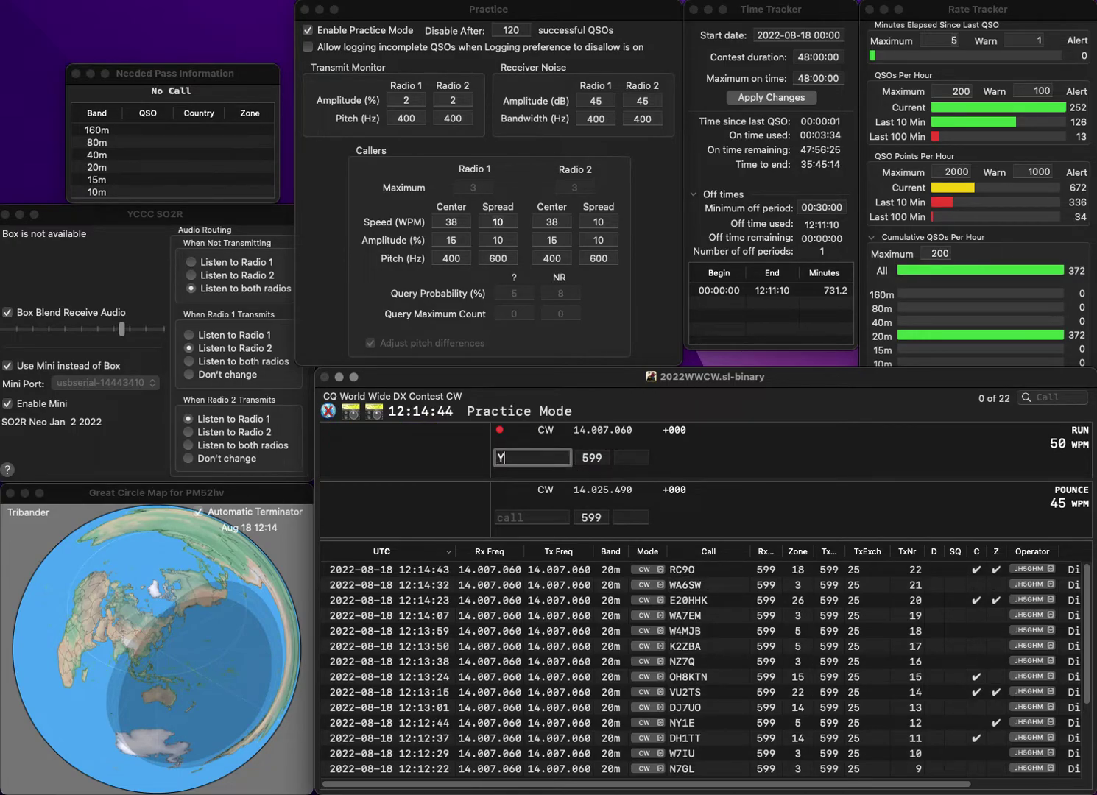
pyautogui.write('E9CZY')
pyautogui.click(511, 458)
pyautogui.write('9CZY')
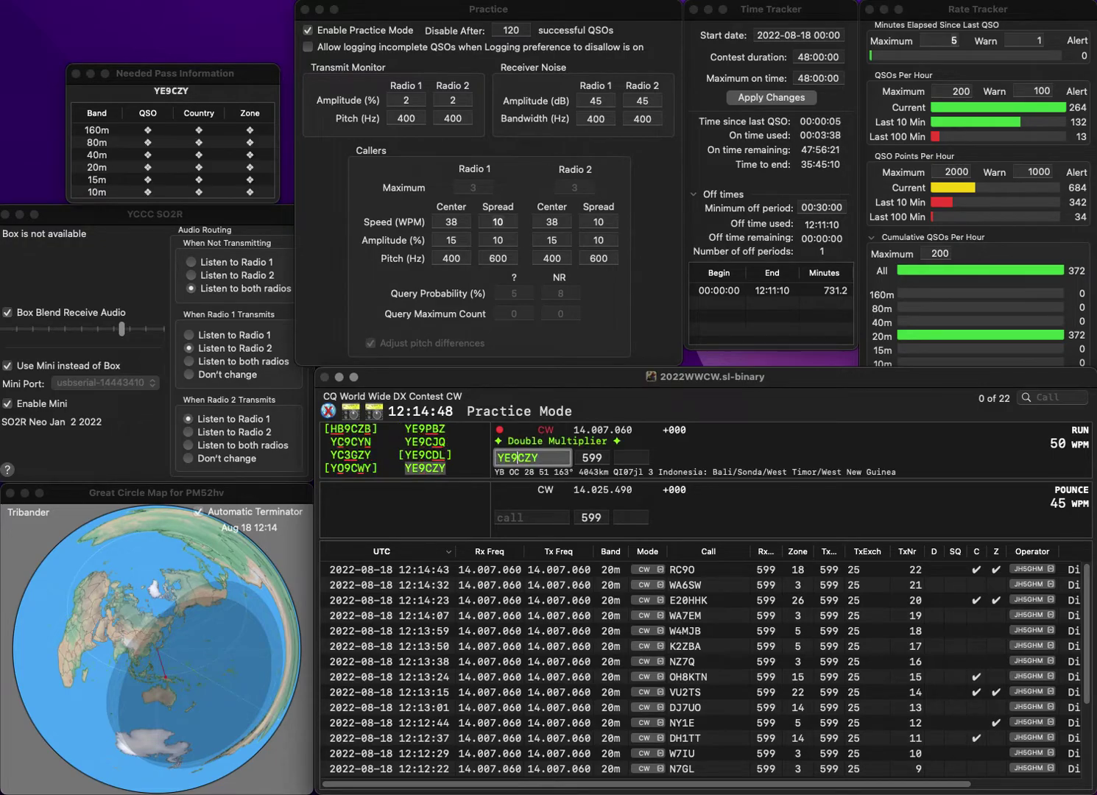
pyautogui.press('space')
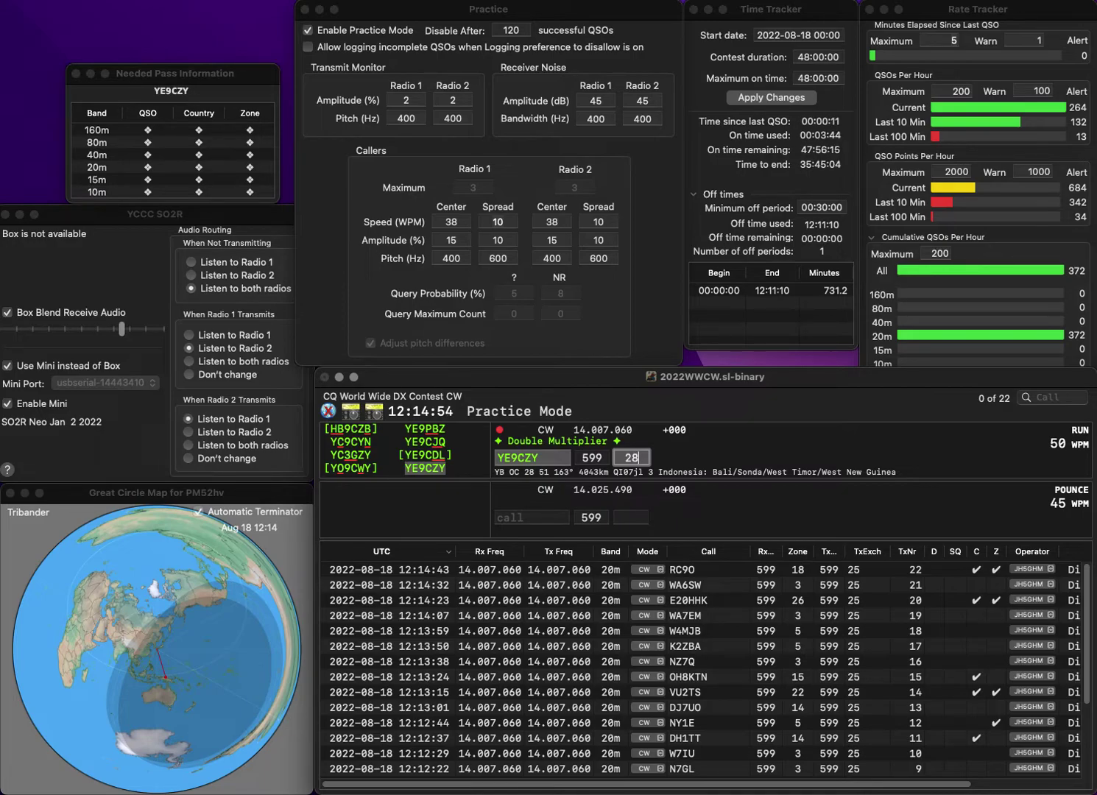
pyautogui.press('Return')
# Enter the caller IT9AJP on the run radio and log the contact with zone 15.
pyautogui.write('IT9')
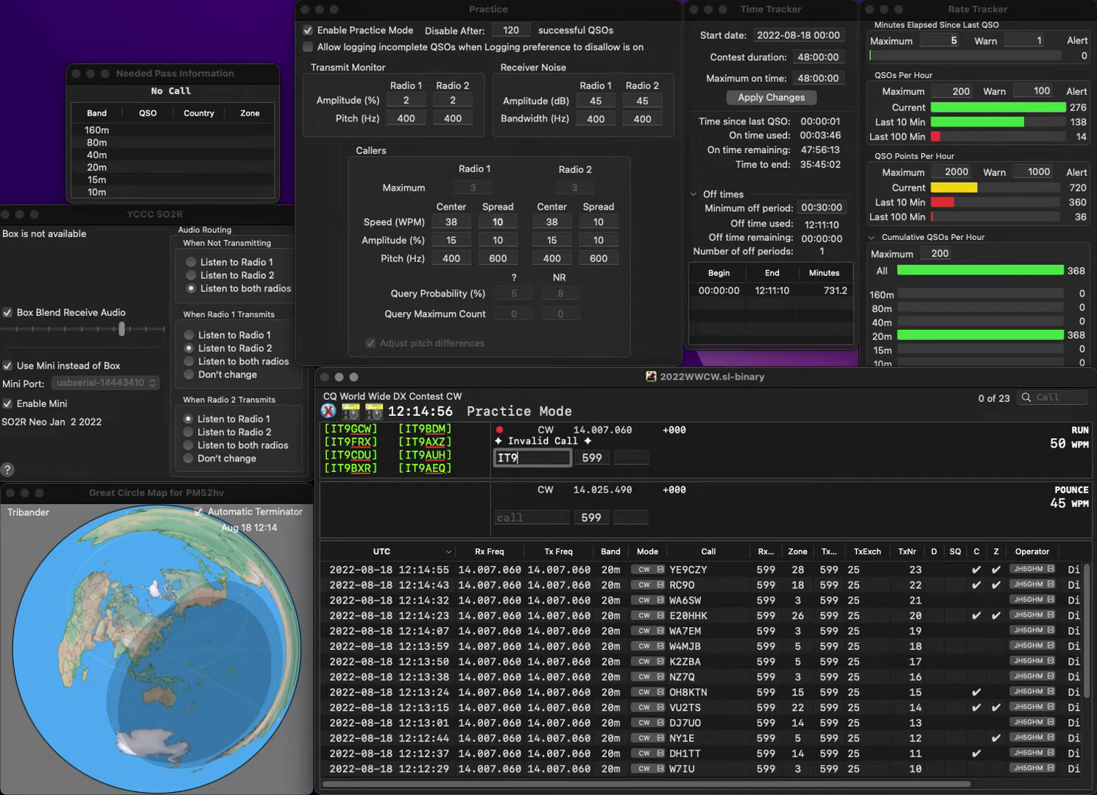
pyautogui.write('AJP')
pyautogui.press('Return')
pyautogui.write('15')
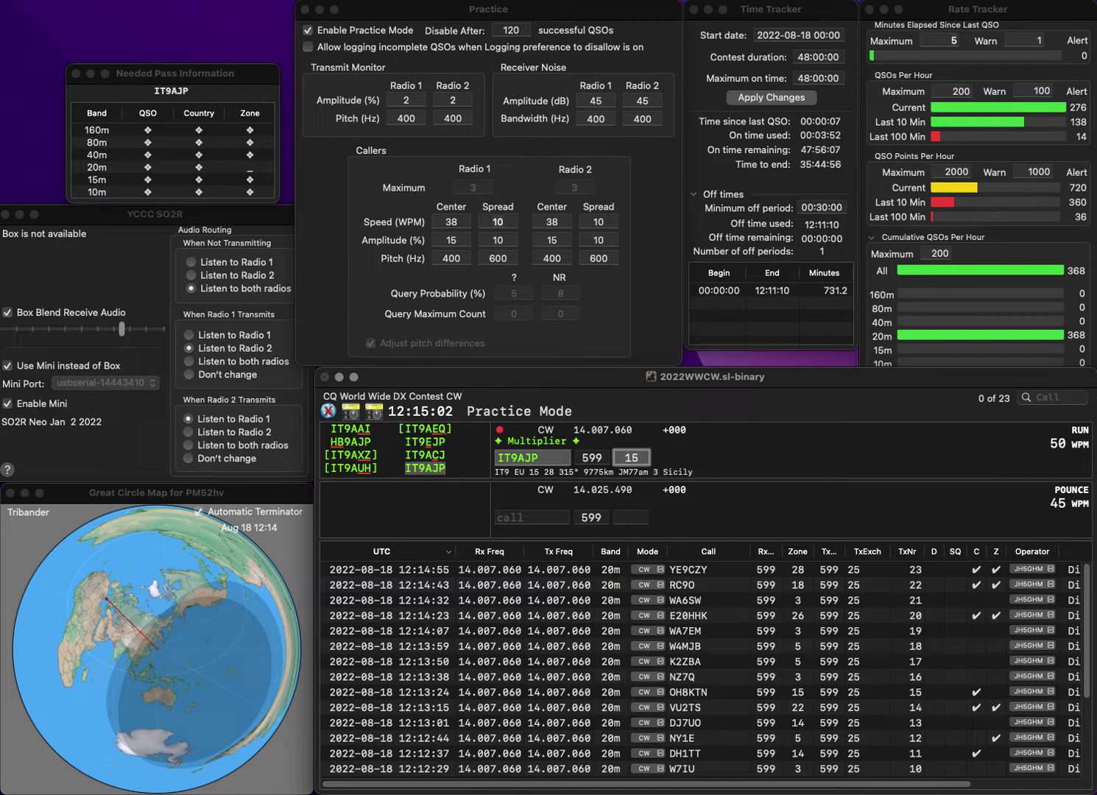
pyautogui.press('Return')
# Log two run-radio contacts: DH5JN with zone 14 and AB1EP with zone 5.
pyautogui.write('DH5JN')
pyautogui.press('space')
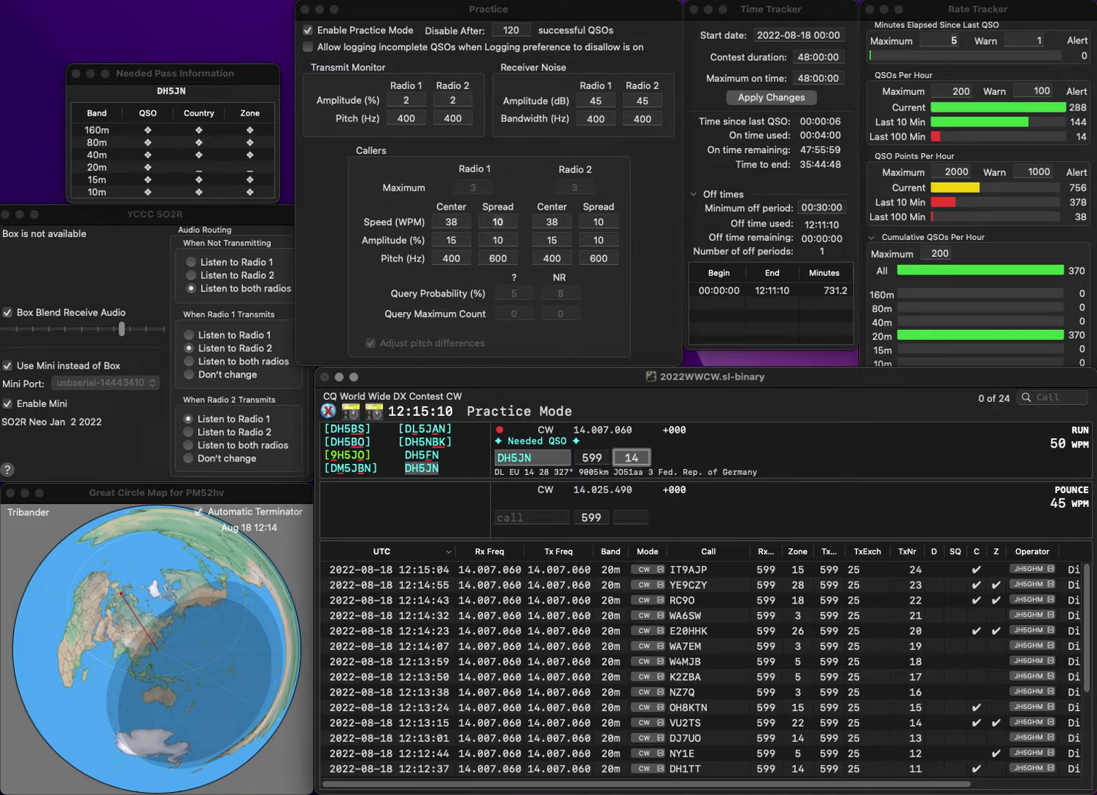
pyautogui.press('Return')
pyautogui.write('A')
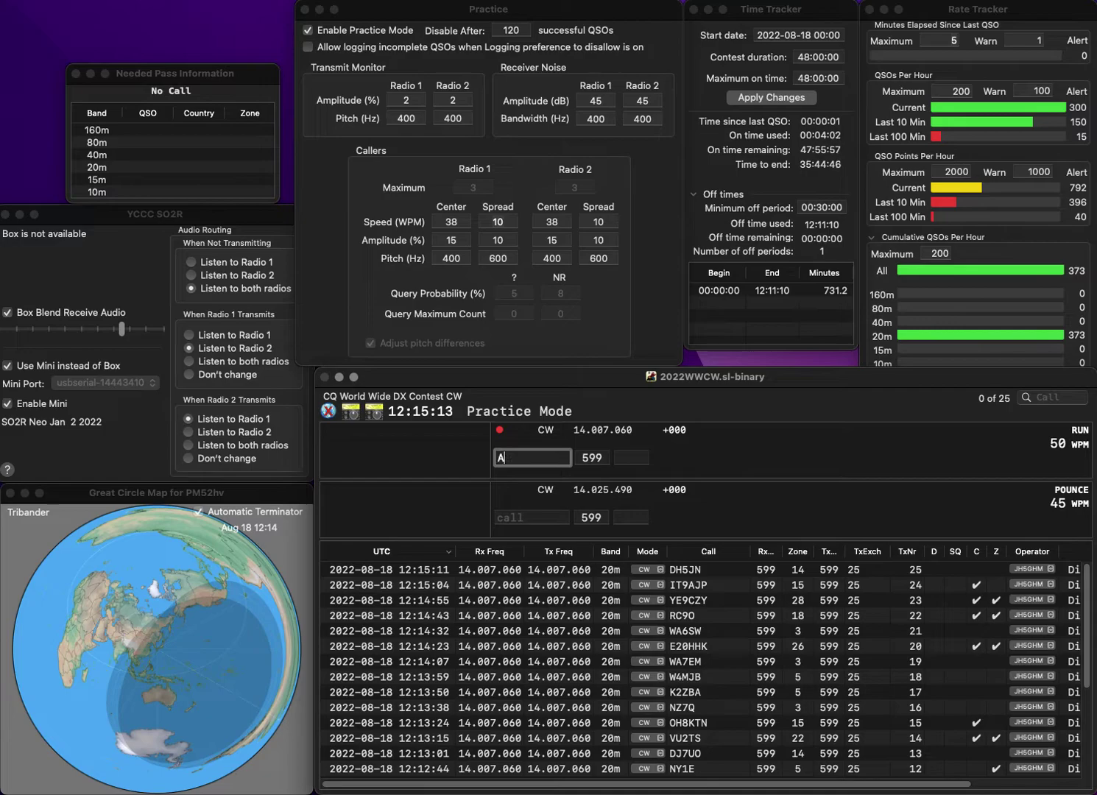
pyautogui.write('DEP')
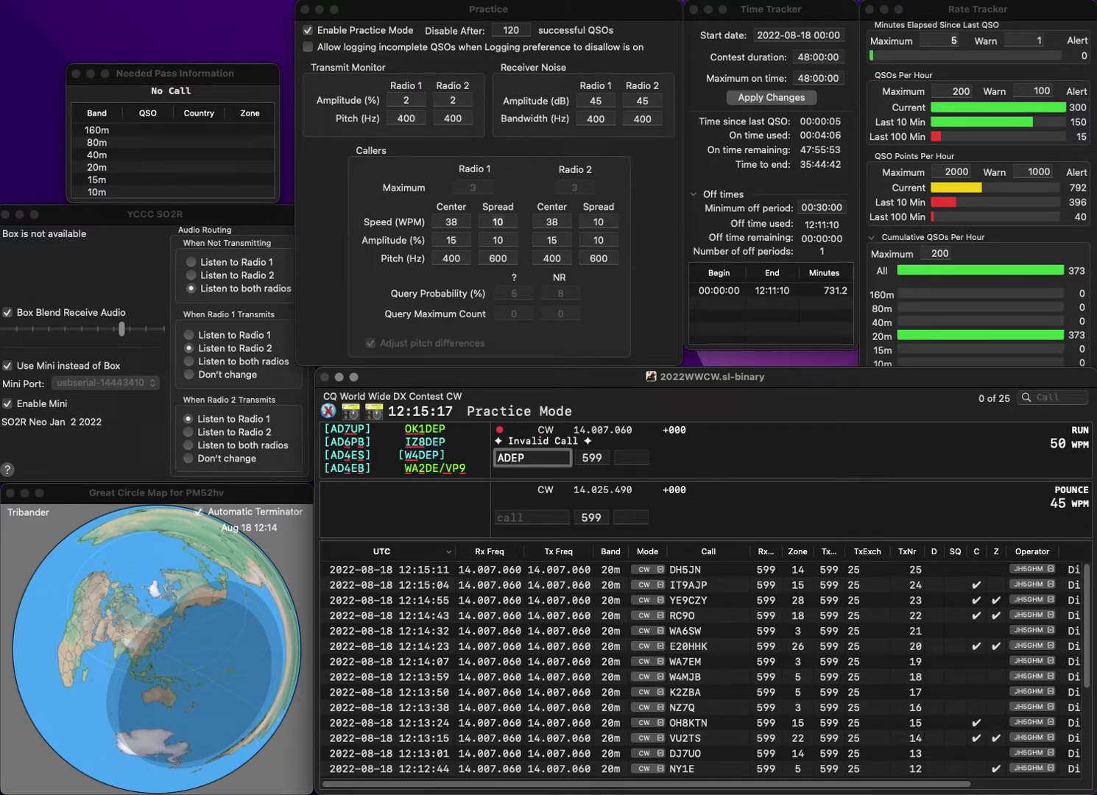
pyautogui.write('1')
pyautogui.press('space')
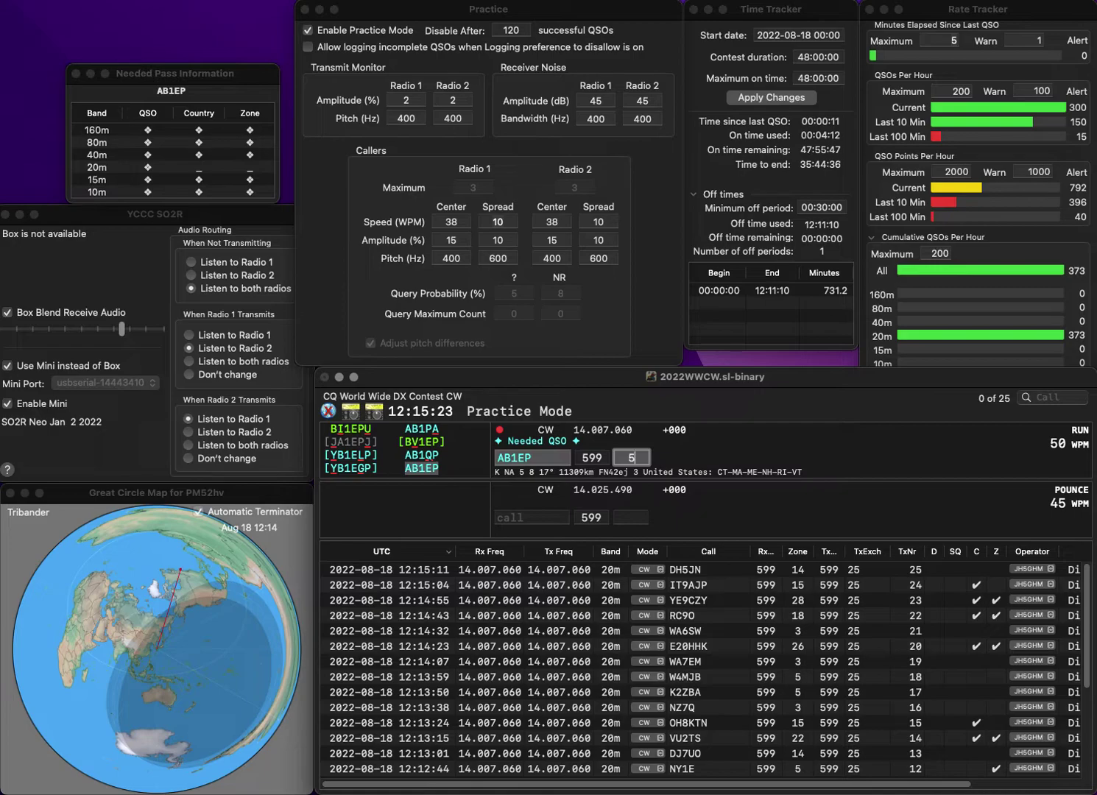
pyautogui.press('Return')
pyautogui.write('G')
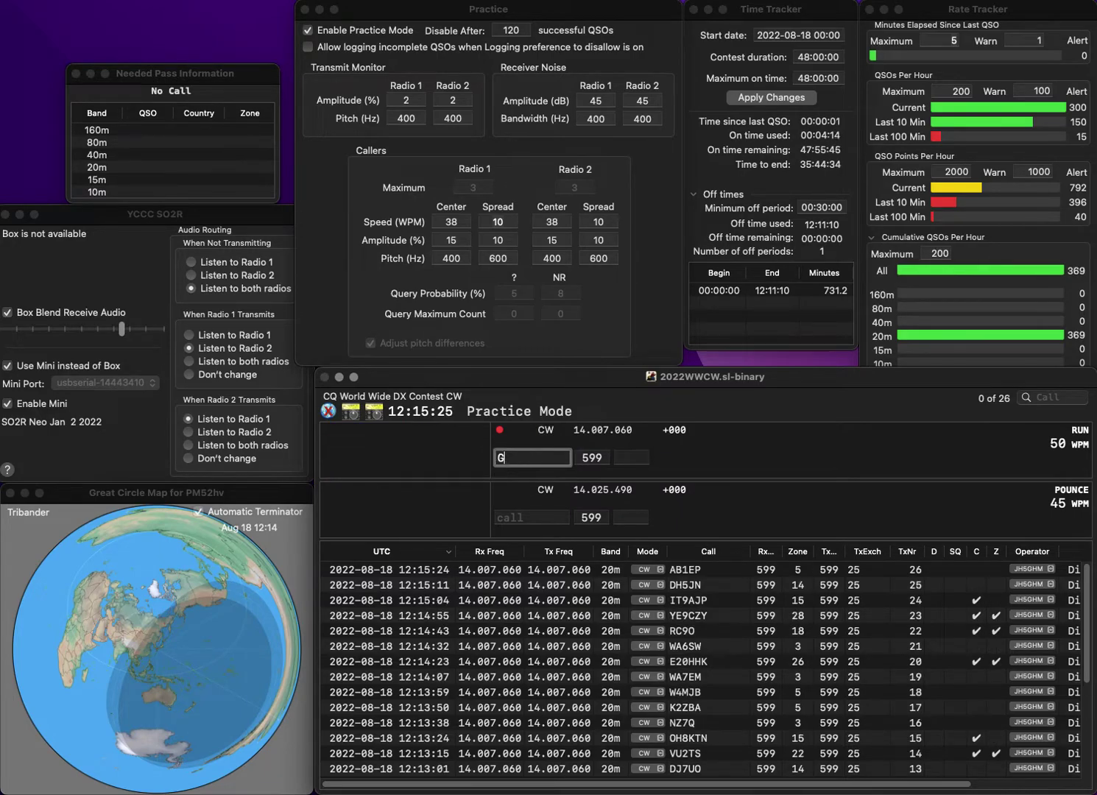
pyautogui.write('2ALN')
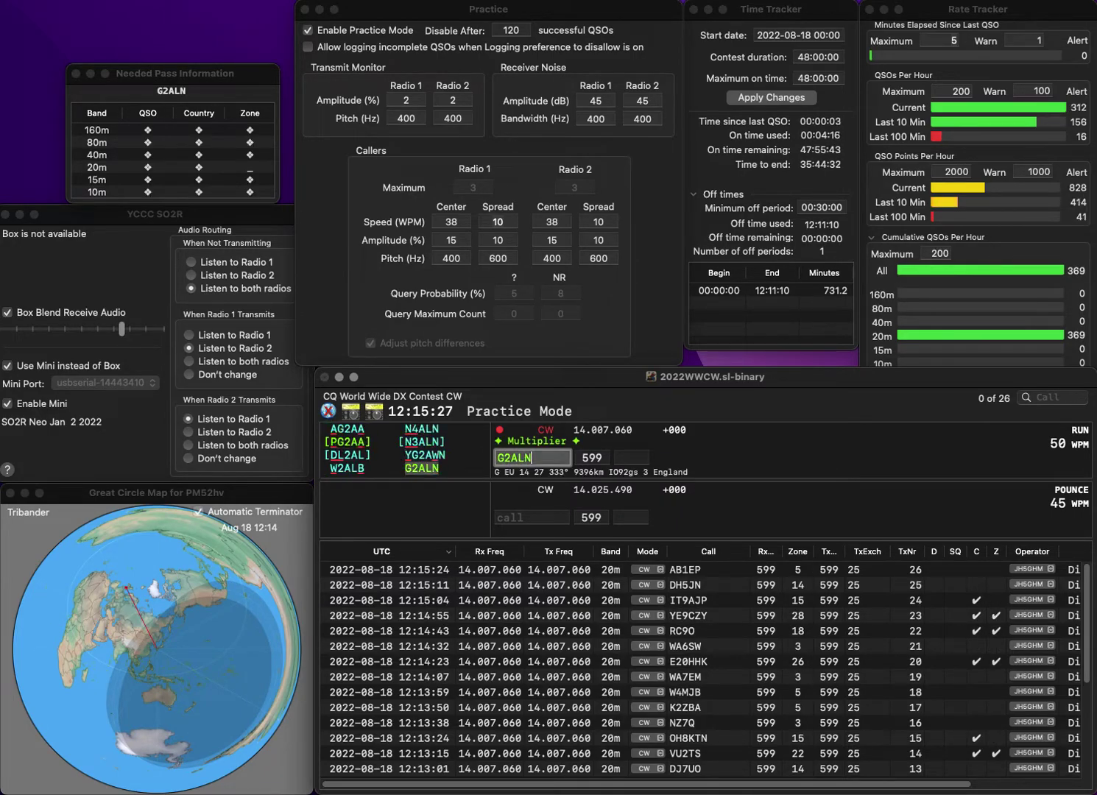
pyautogui.press('Return')
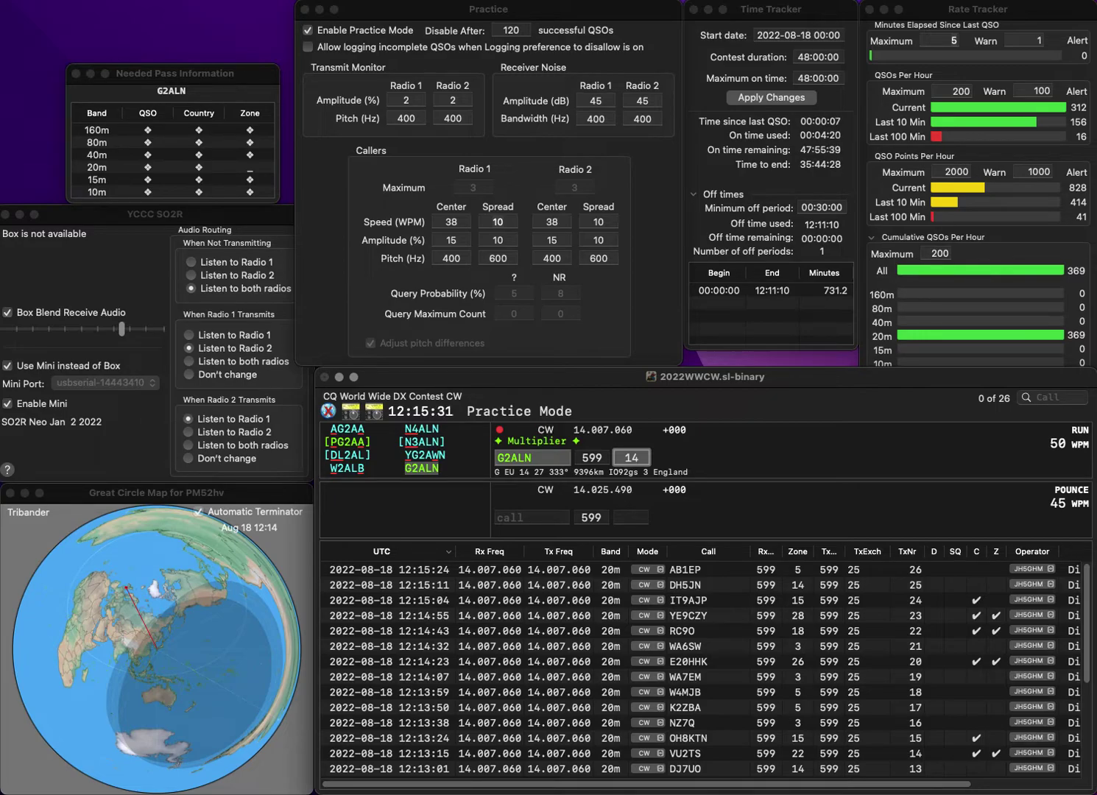
pyautogui.press('Return')
pyautogui.write('C')
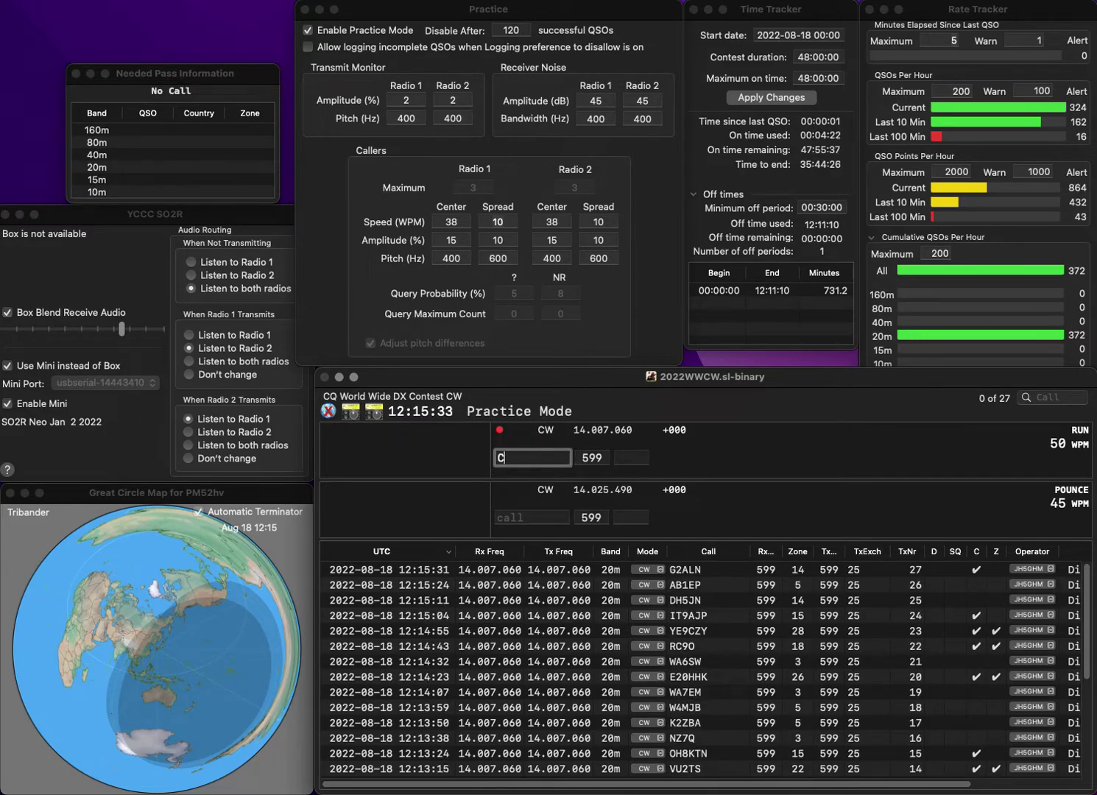
pyautogui.write('YAPB')
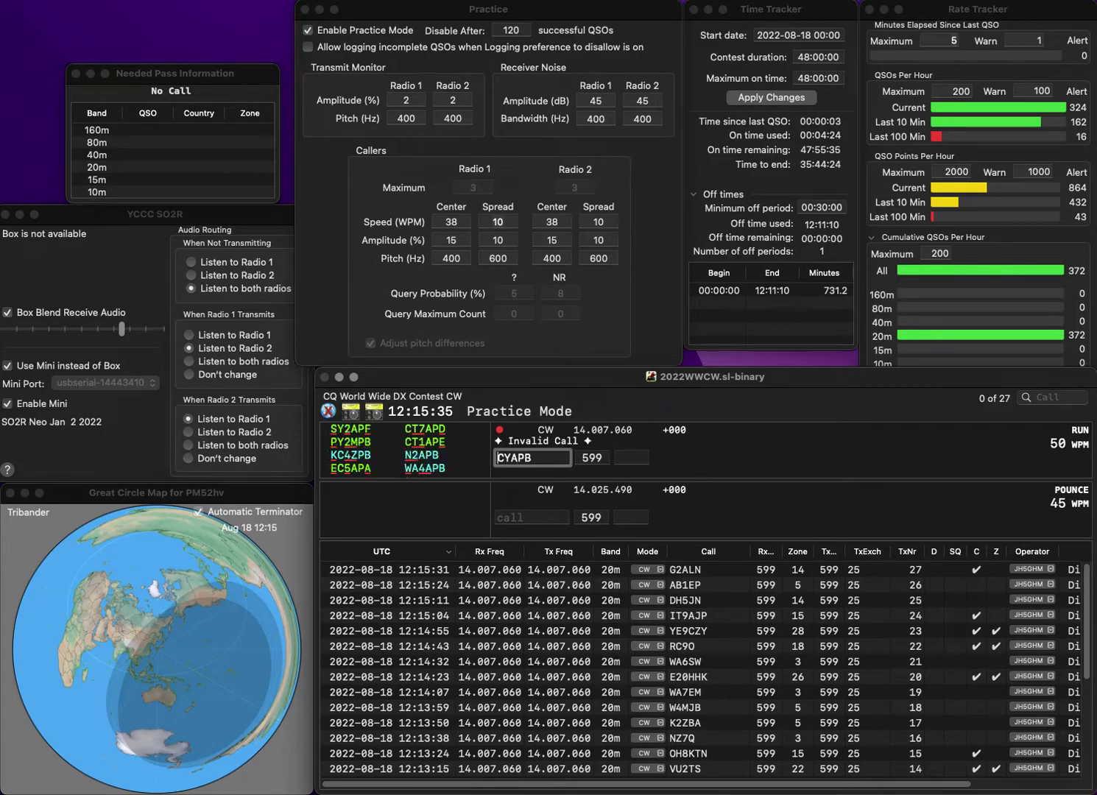
pyautogui.write('T7')
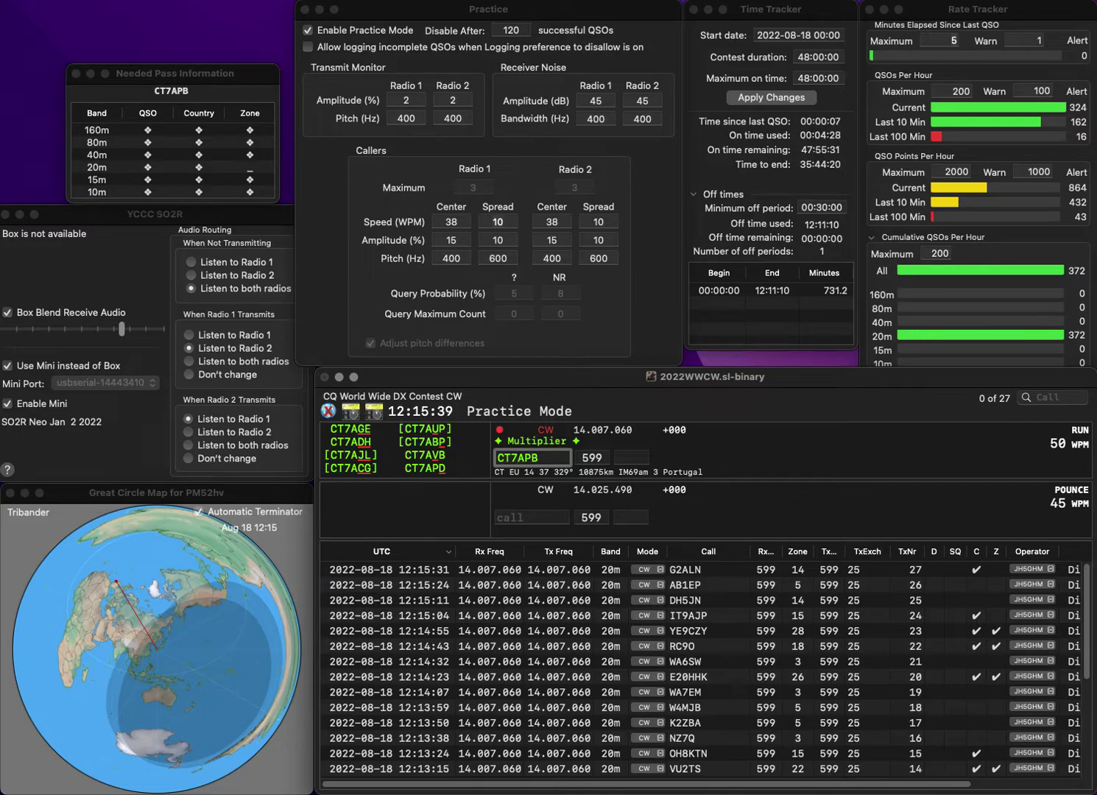
pyautogui.press('End')
pyautogui.press('BackSpace')
pyautogui.write('D')
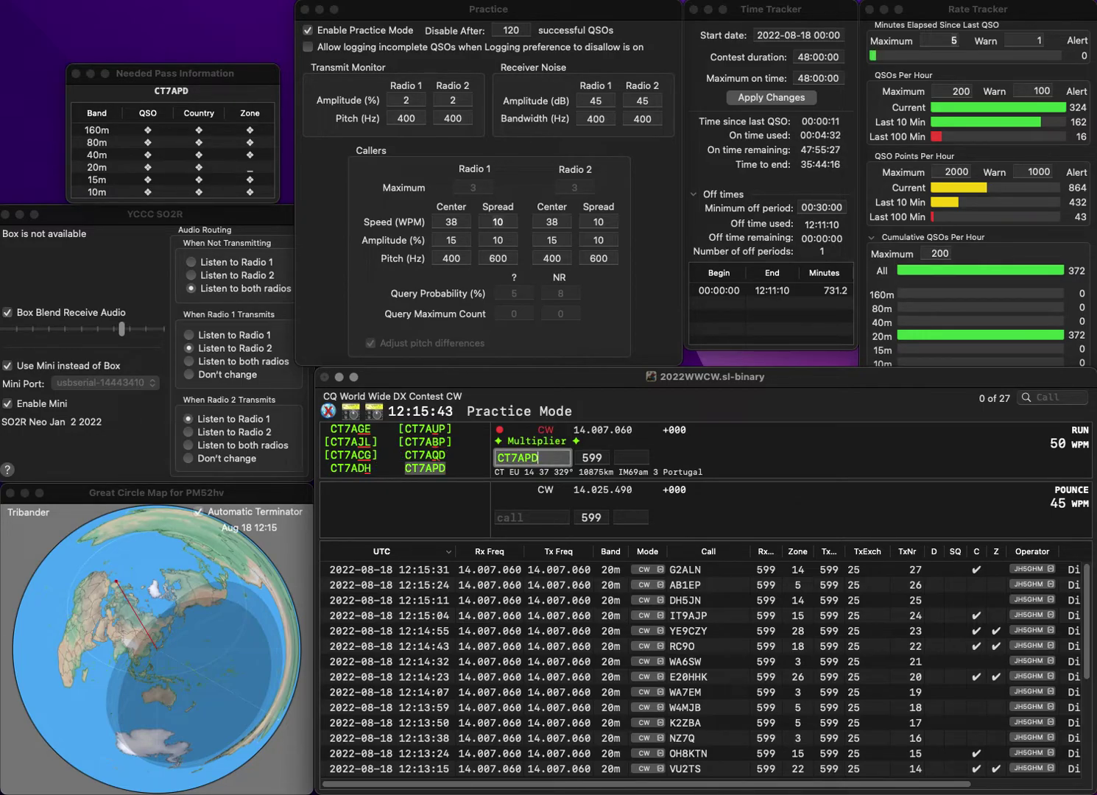
pyautogui.press('Return')
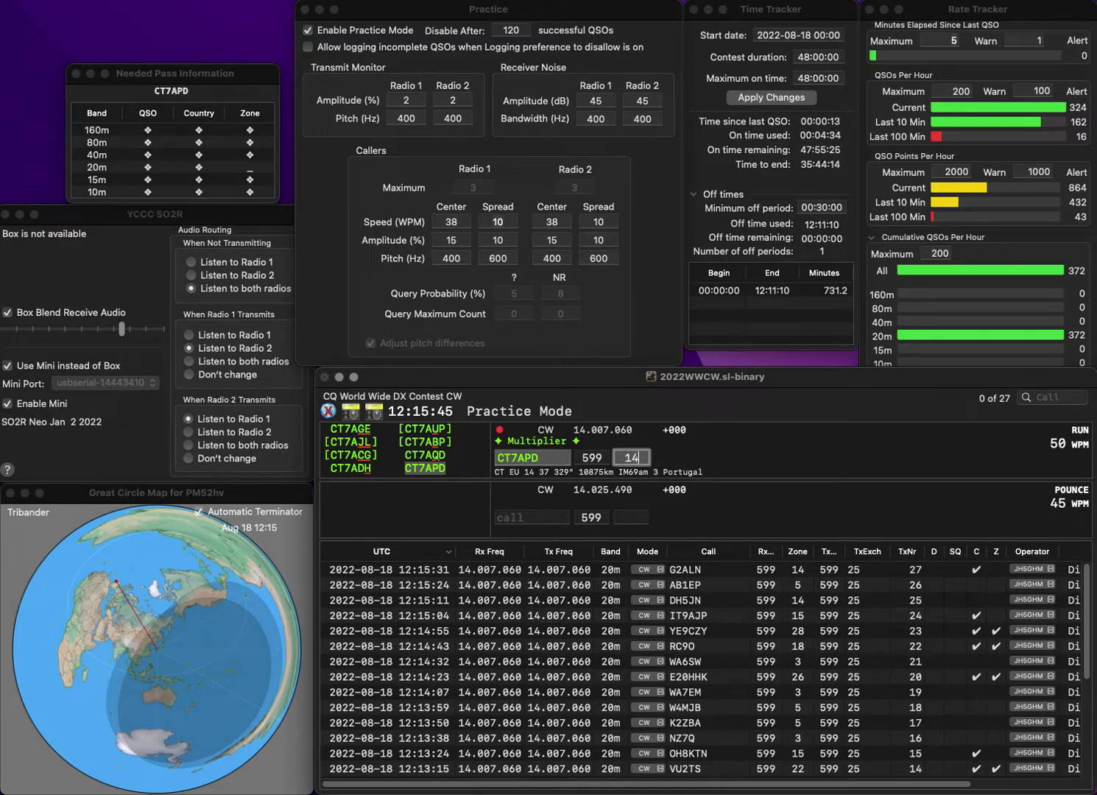
pyautogui.press('Return')
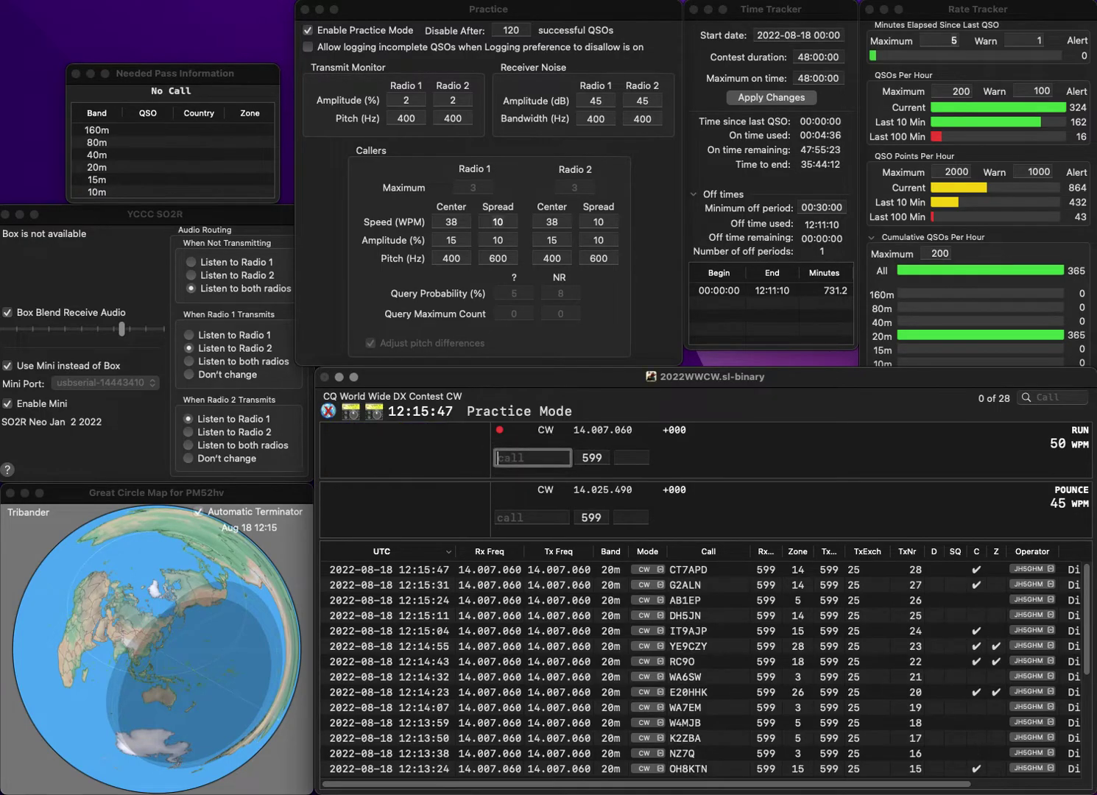
pyautogui.write('KW2O')
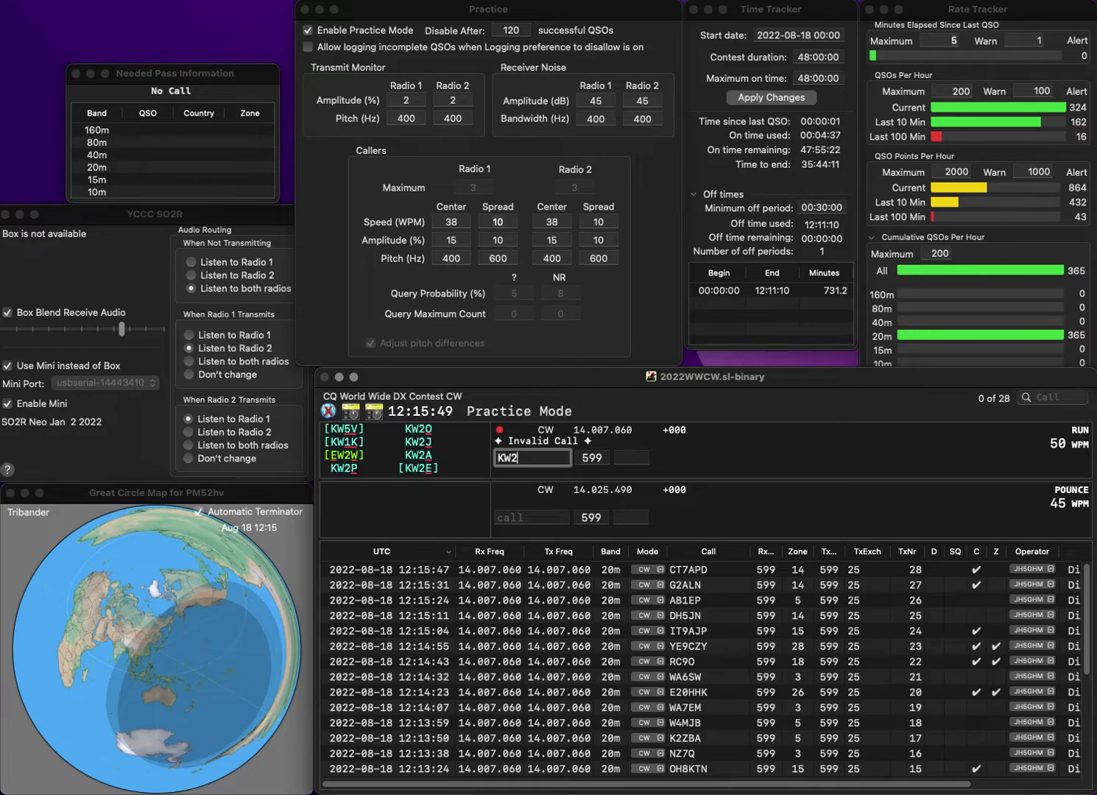
pyautogui.press('Return')
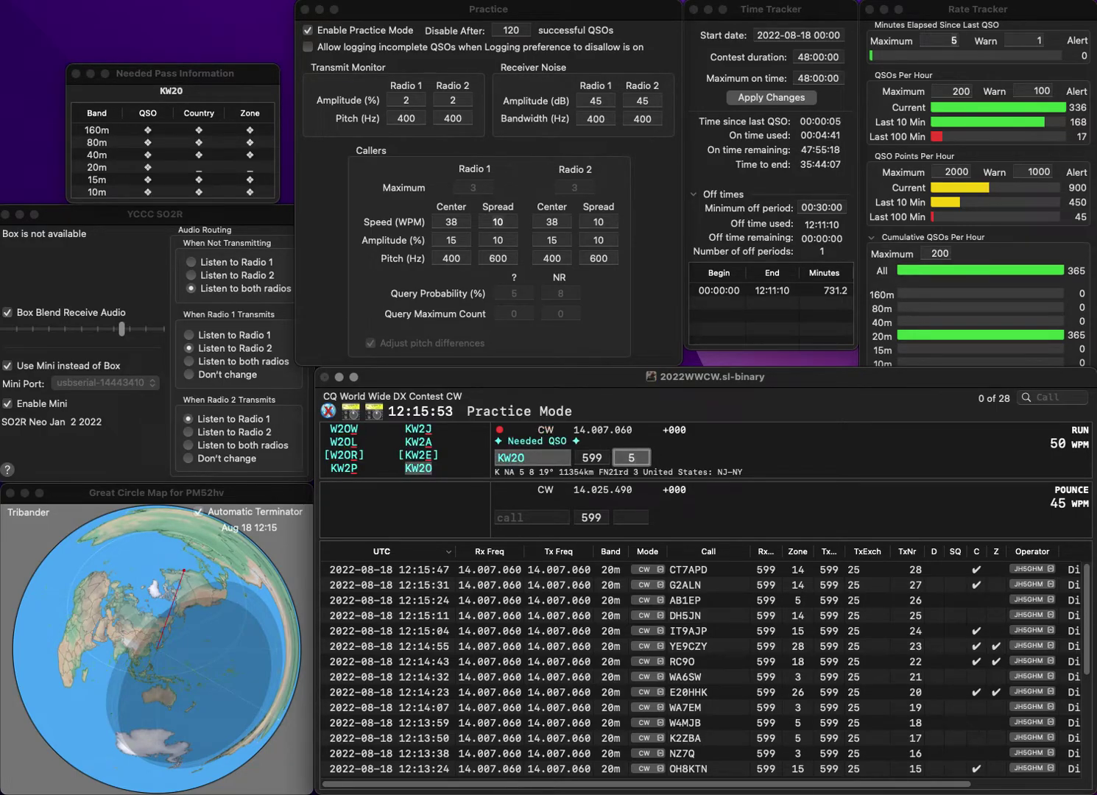
pyautogui.press('Return')
pyautogui.write('K4ESE')
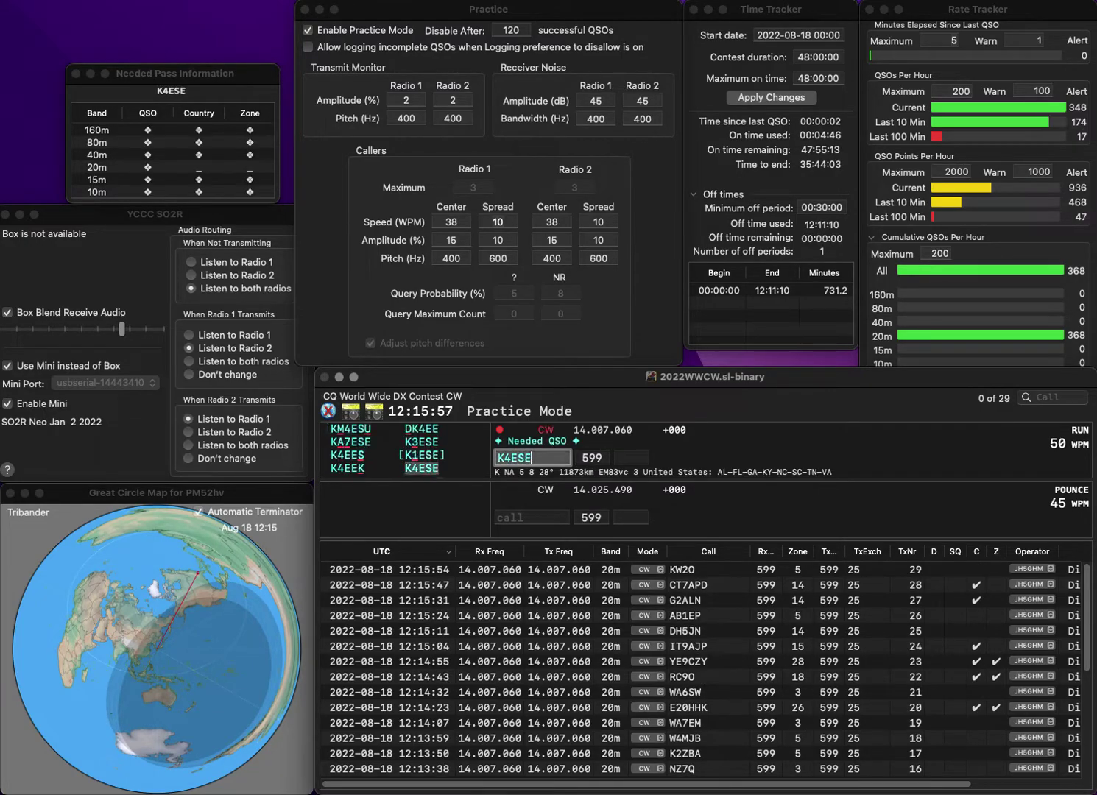
pyautogui.press('space')
pyautogui.write('5')
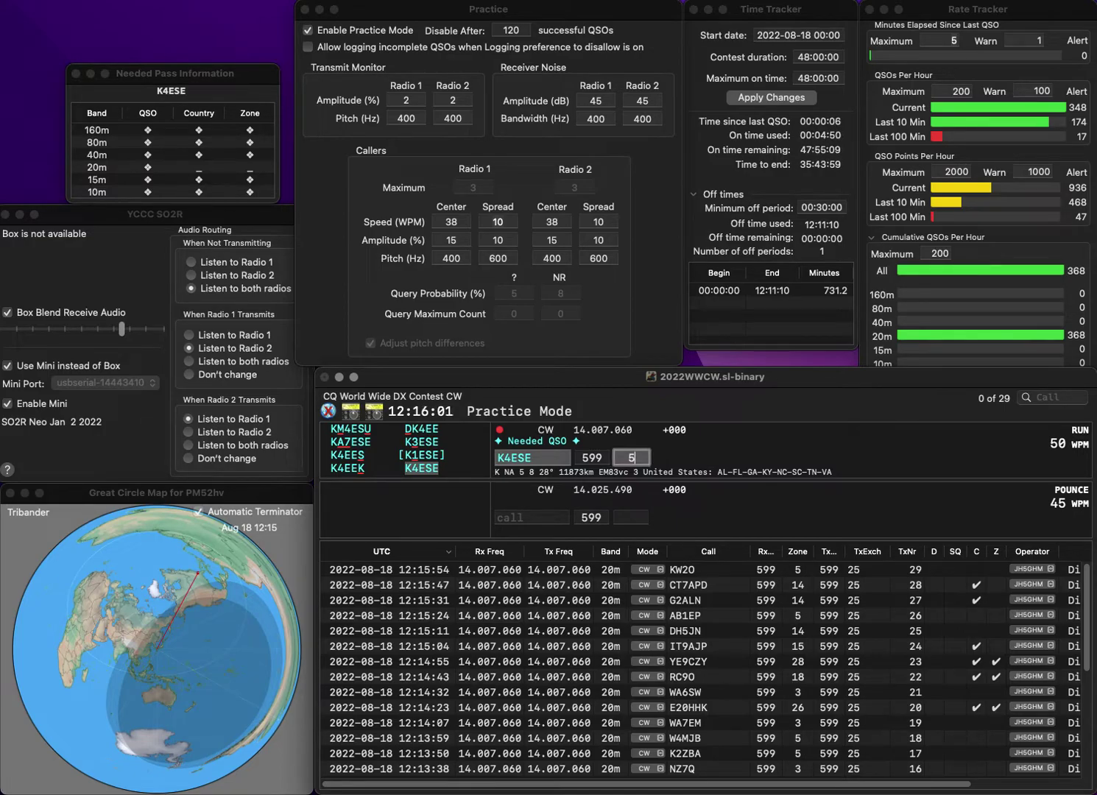
pyautogui.press('Return')
pyautogui.write('PA3DTR')
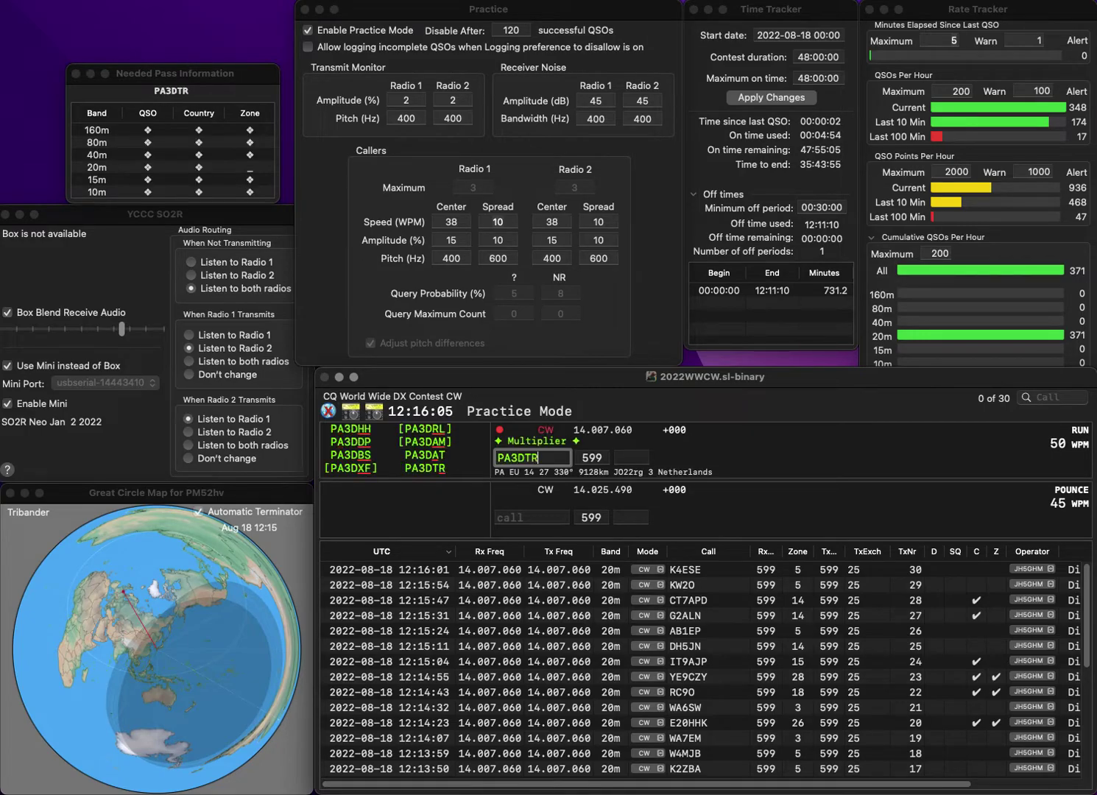
pyautogui.press('Tab')
pyautogui.write('14')
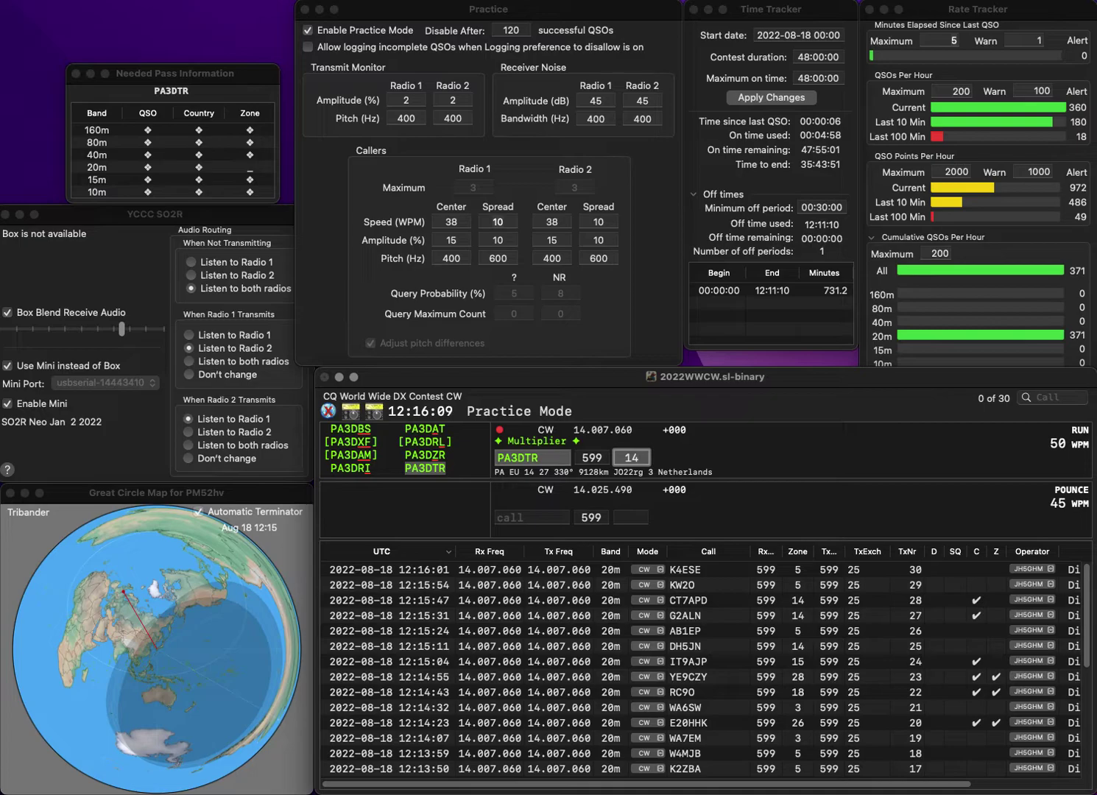
pyautogui.press('Return')
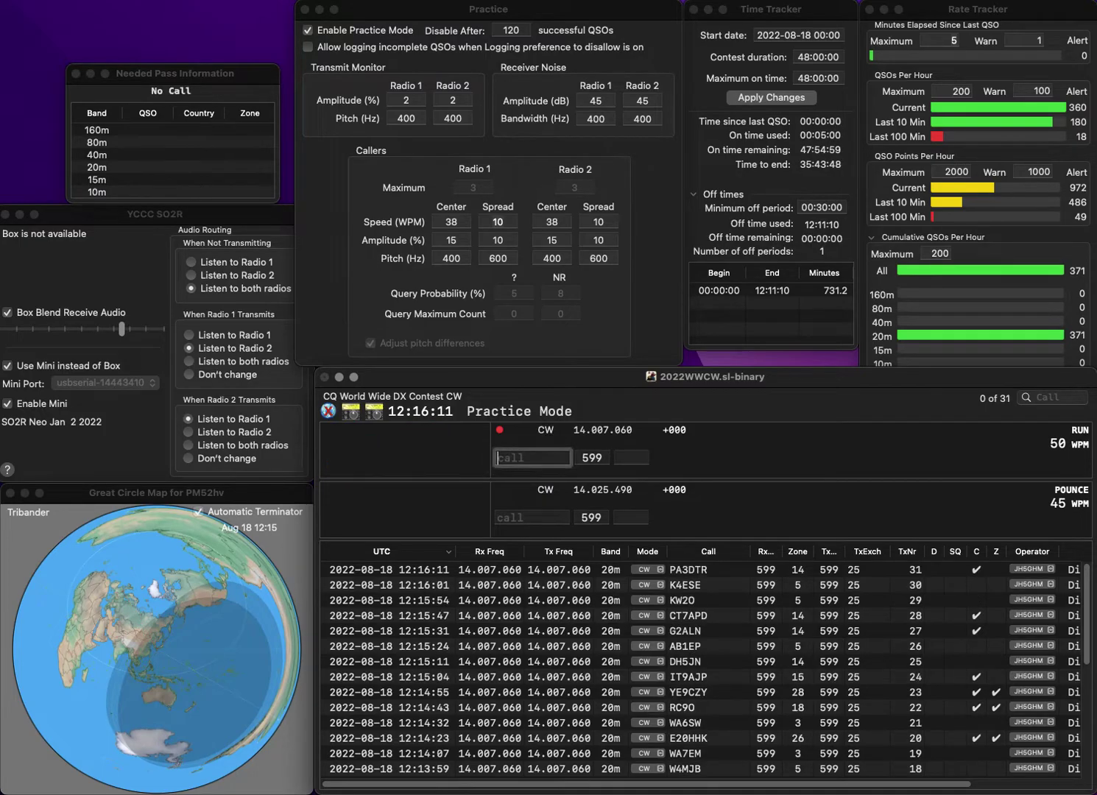
pyautogui.write('DL2')
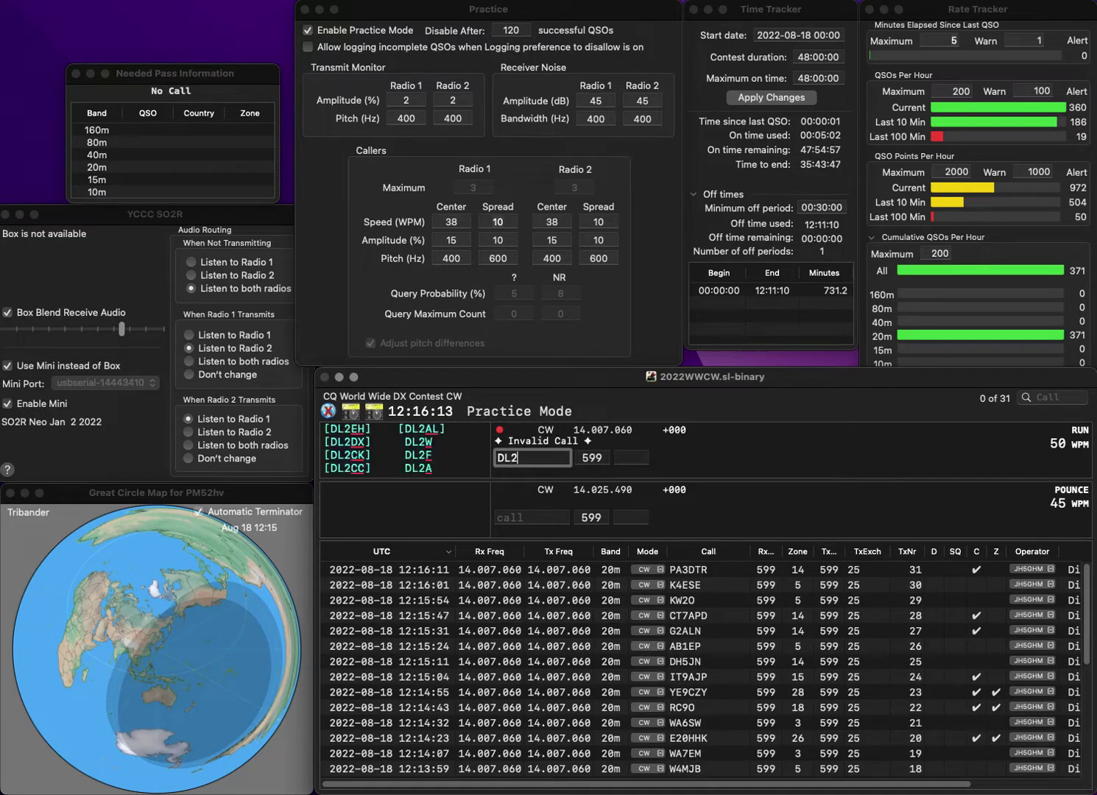
pyautogui.write('LZ')
pyautogui.press('space')
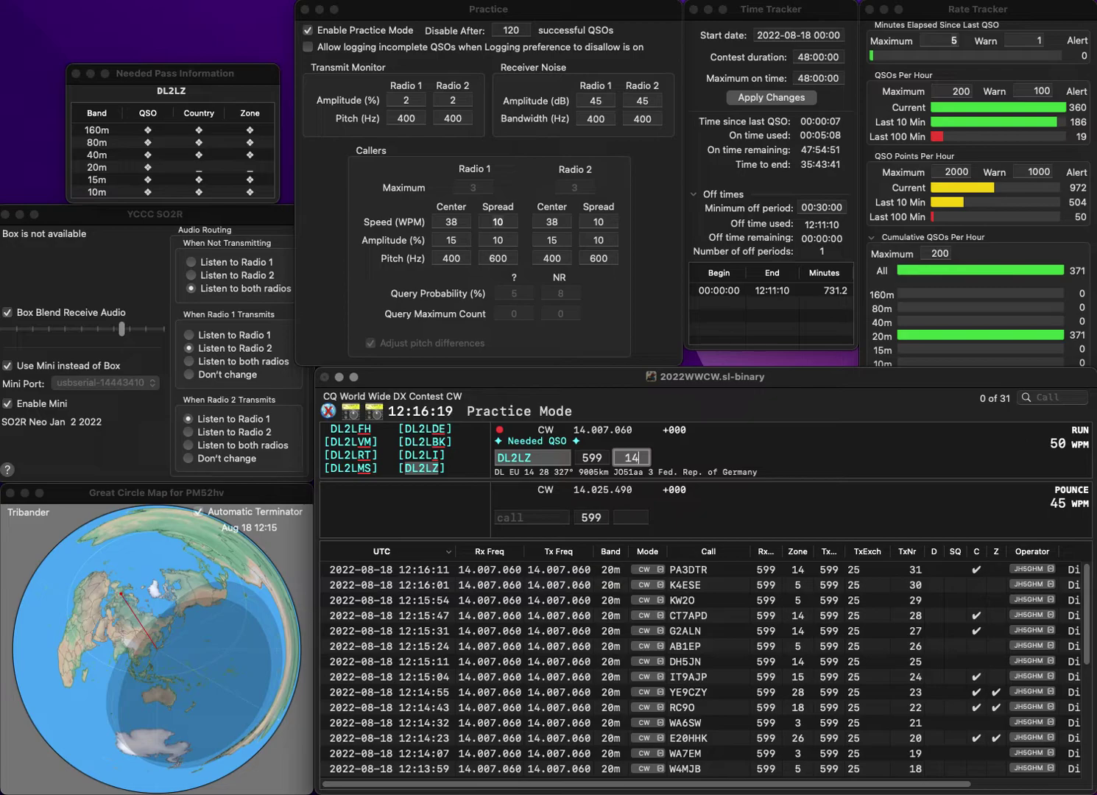
pyautogui.press('Return')
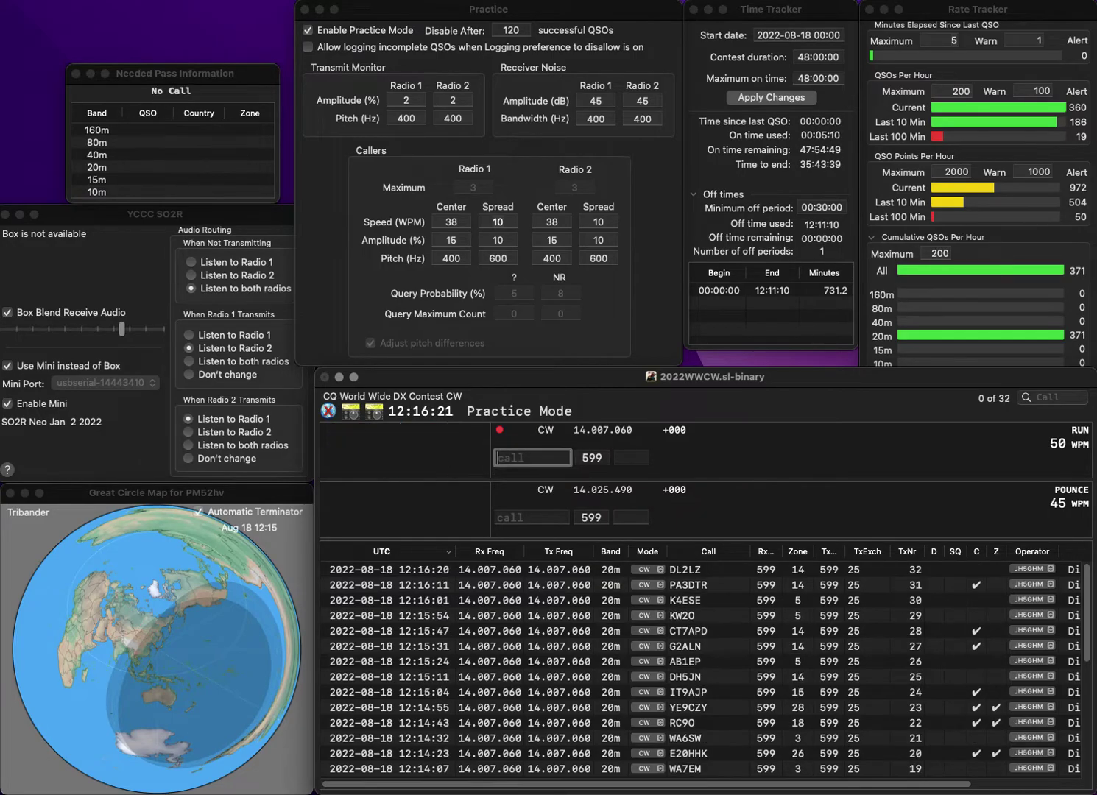
pyautogui.write('N')
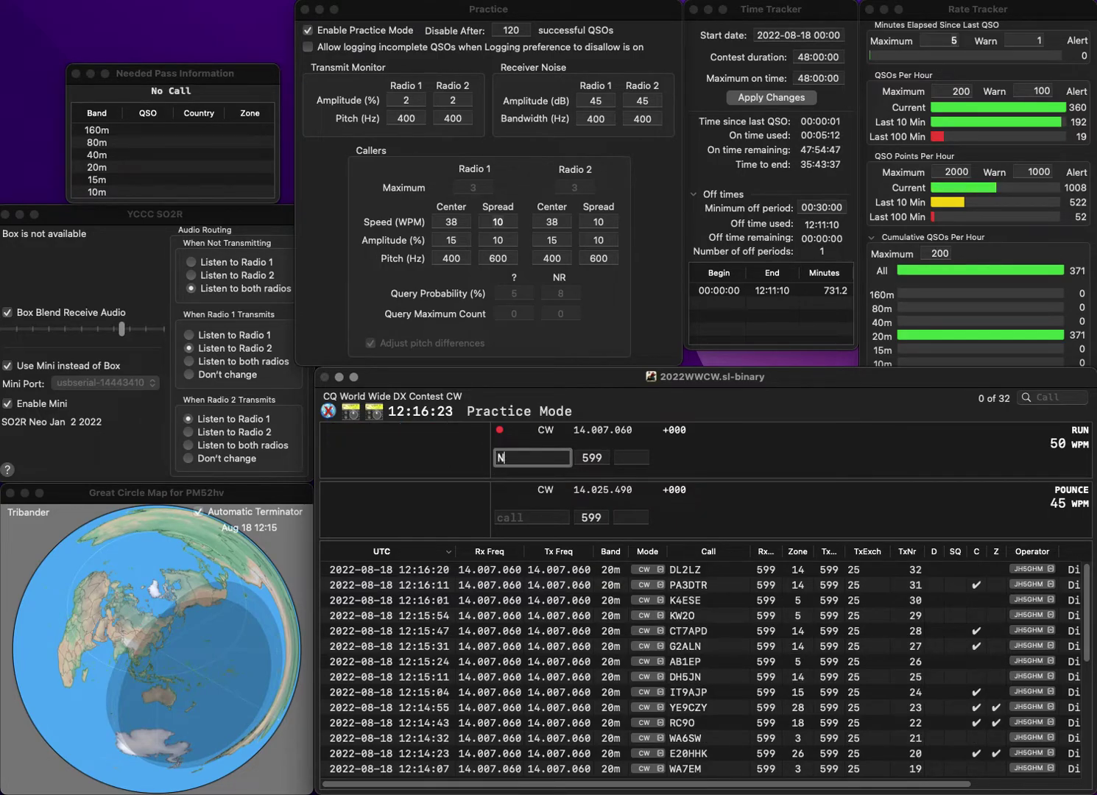
pyautogui.write('8ET')
pyautogui.press('space')
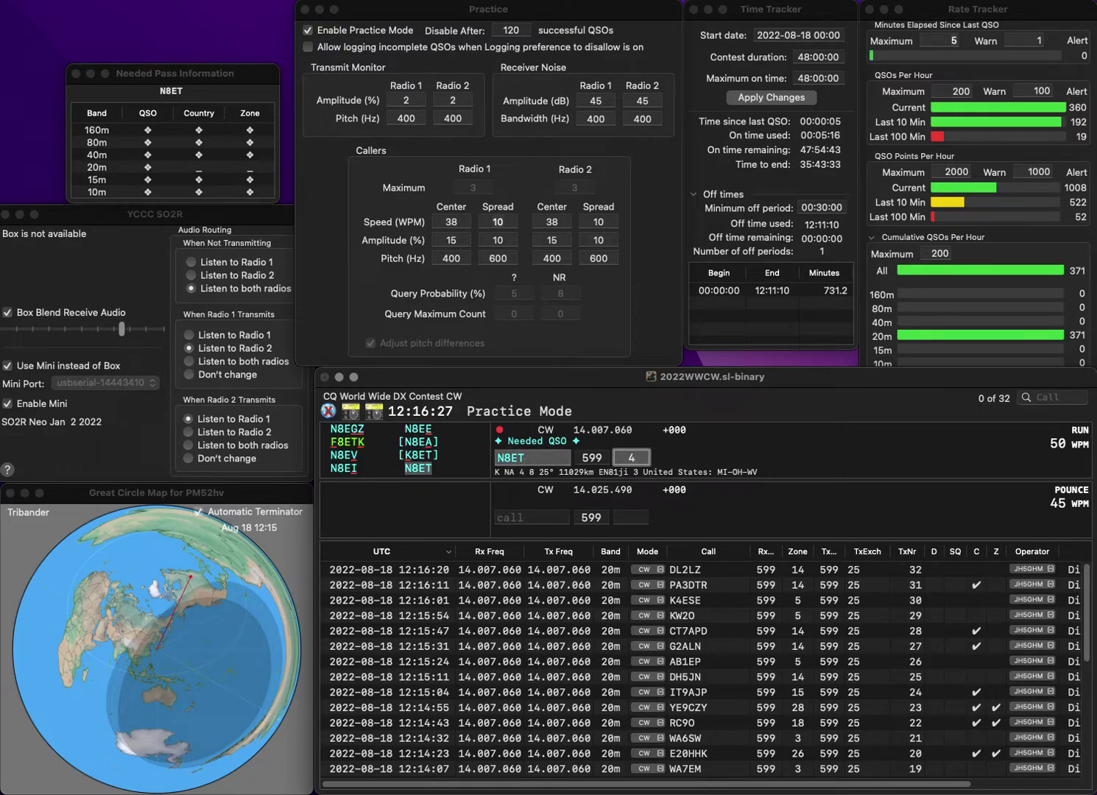
pyautogui.press('Return')
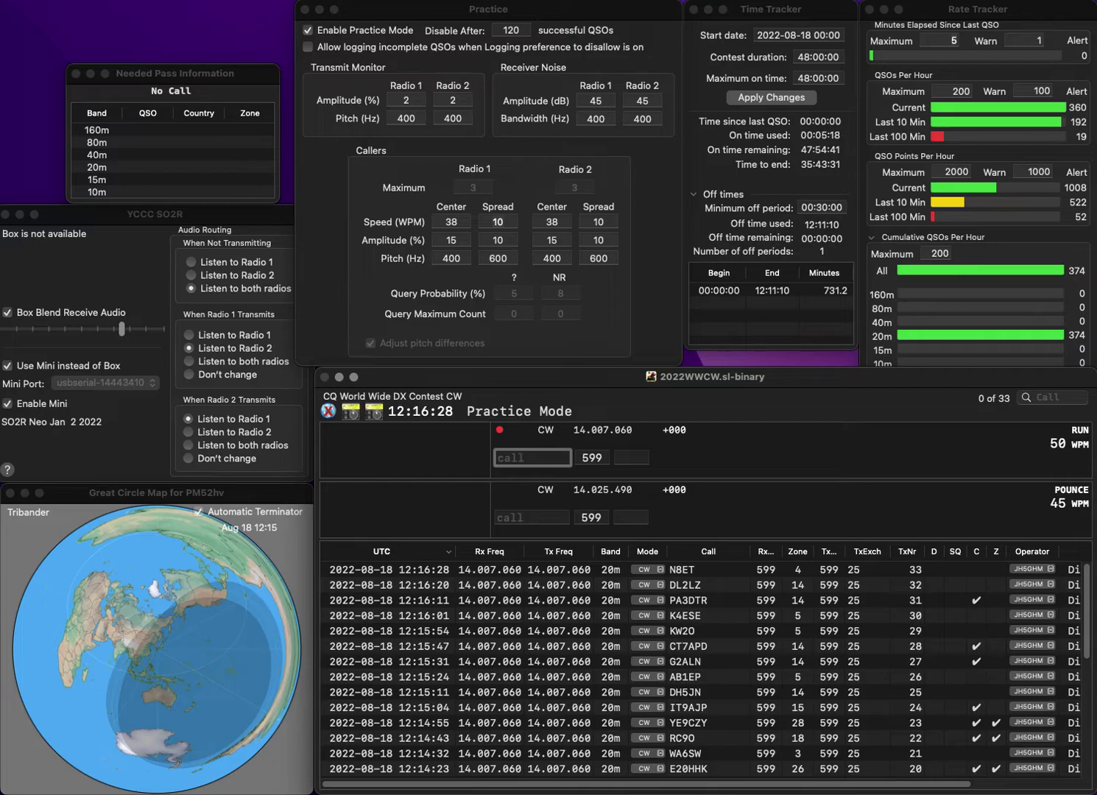
pyautogui.write('R3UCK')
pyautogui.click(503, 457)
pyautogui.write('3')
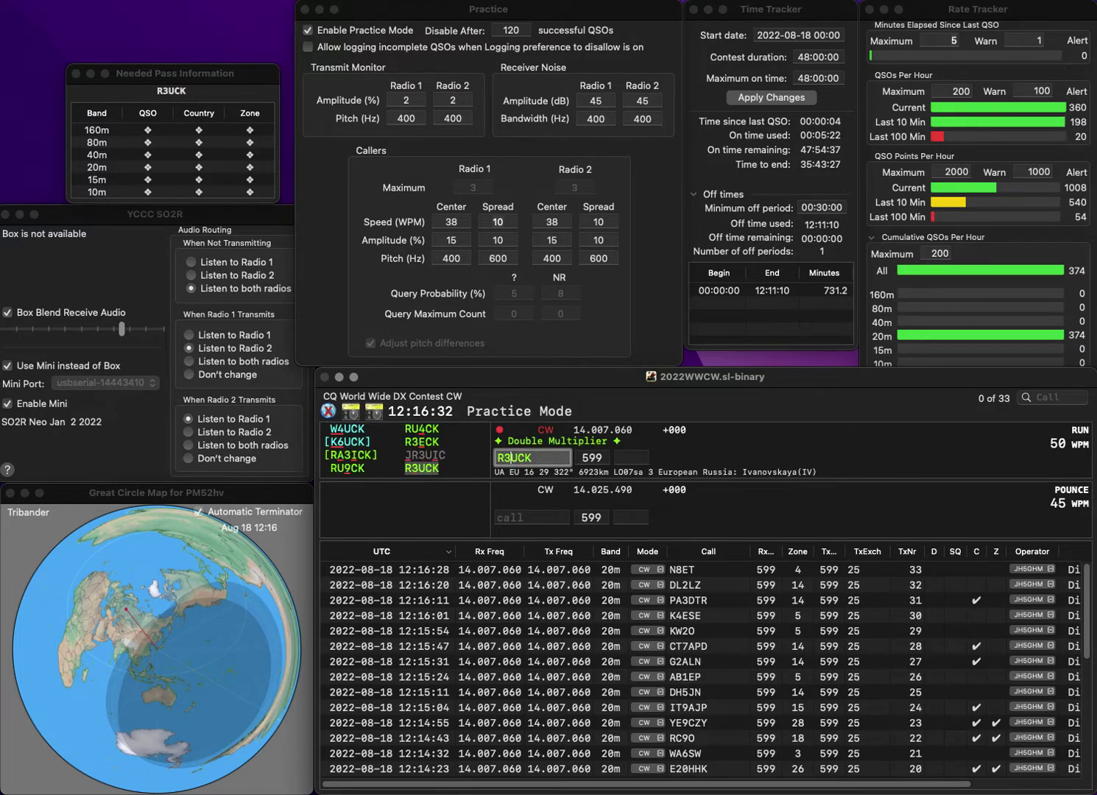
pyautogui.press('Tab')
pyautogui.write('16')
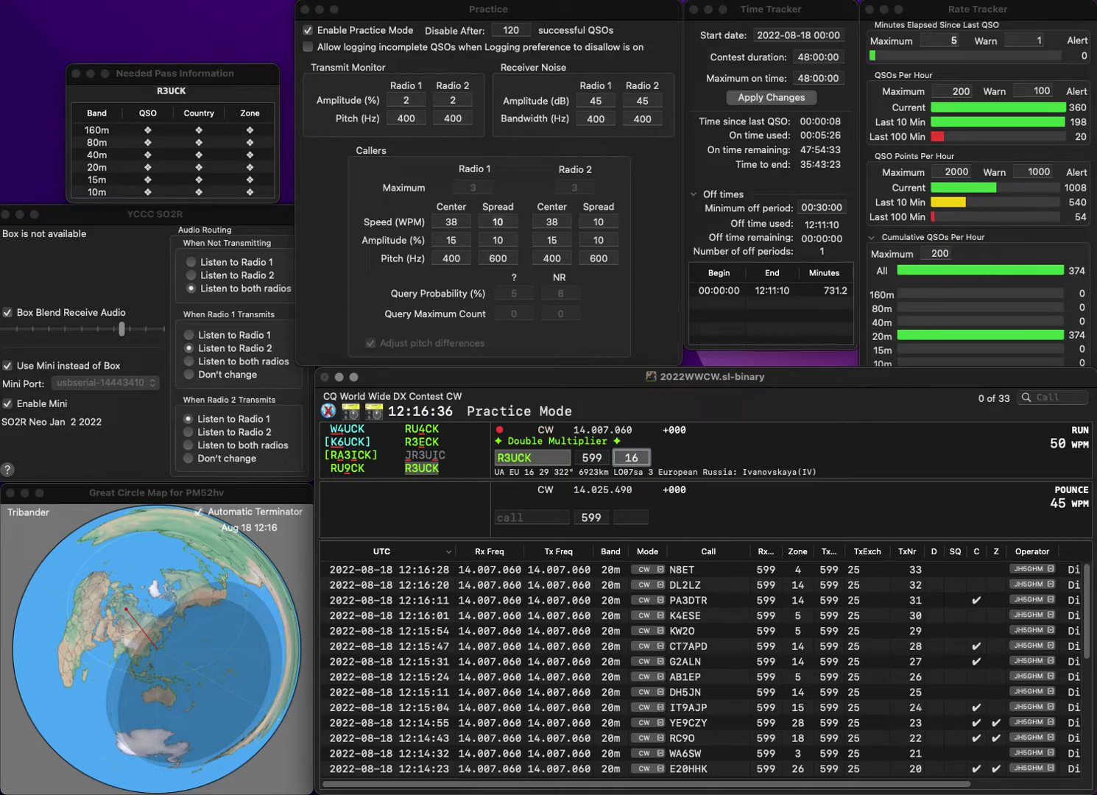
pyautogui.press('Return')
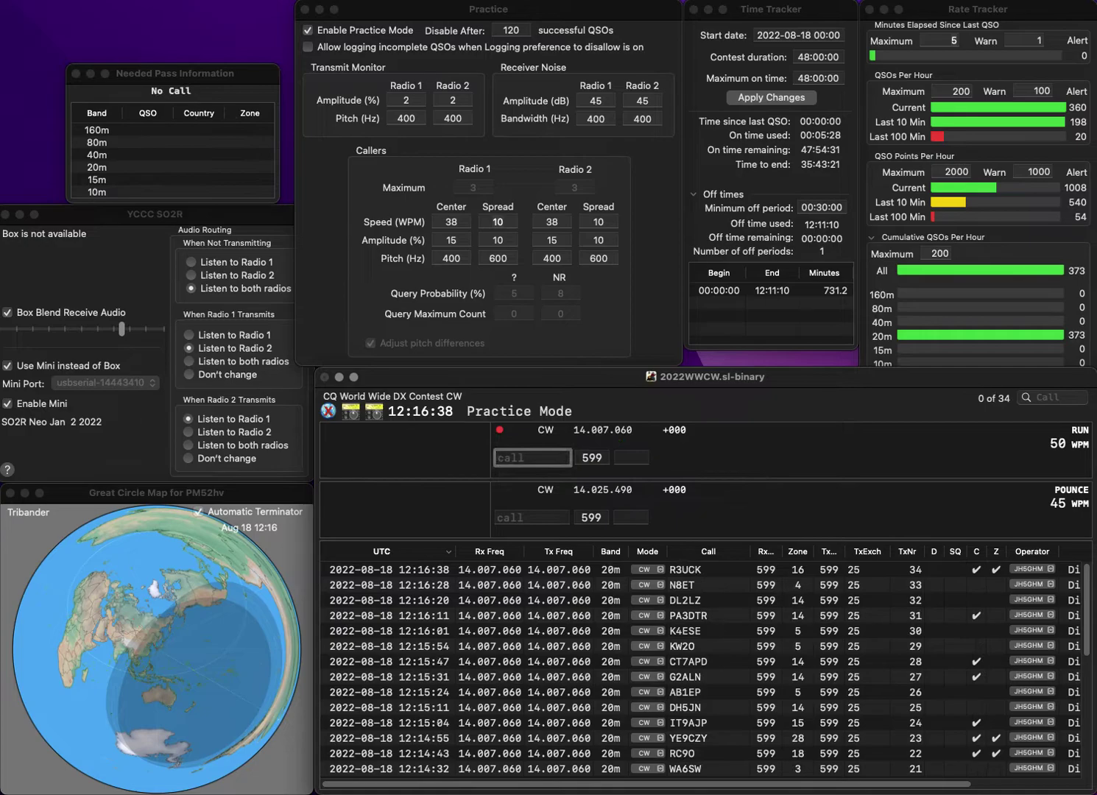
pyautogui.write('3ZWX')
pyautogui.click(504, 457)
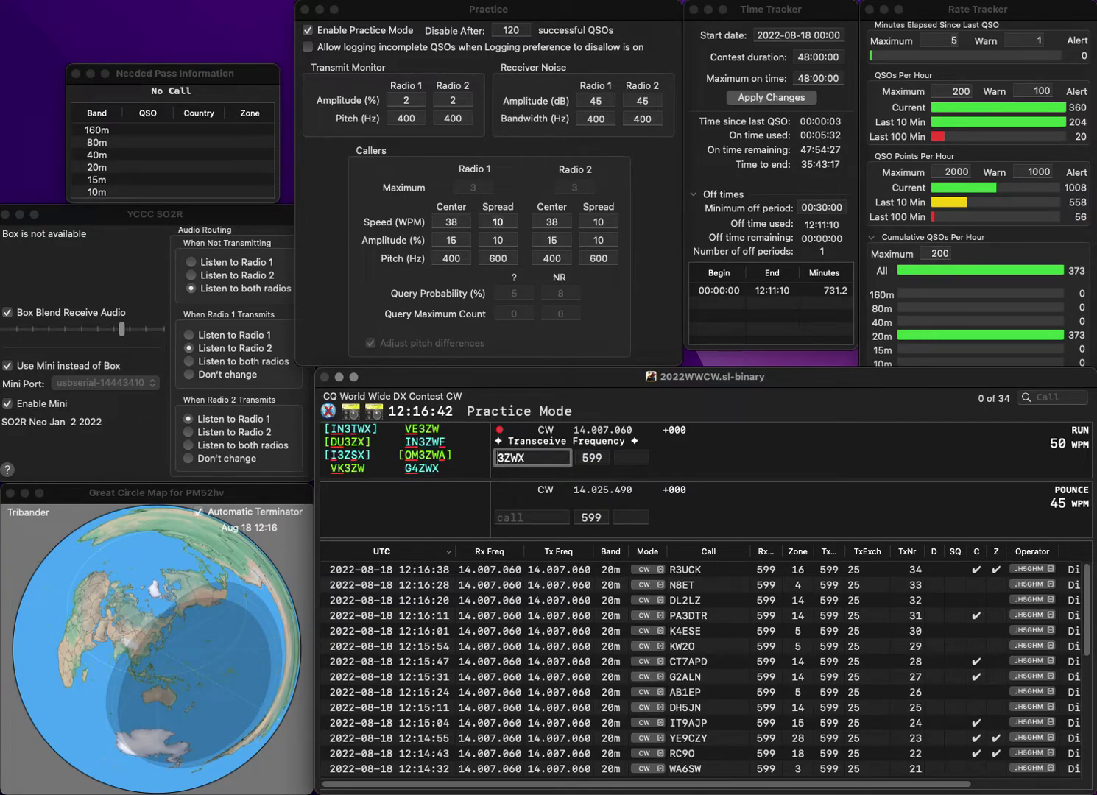
pyautogui.write('IN')
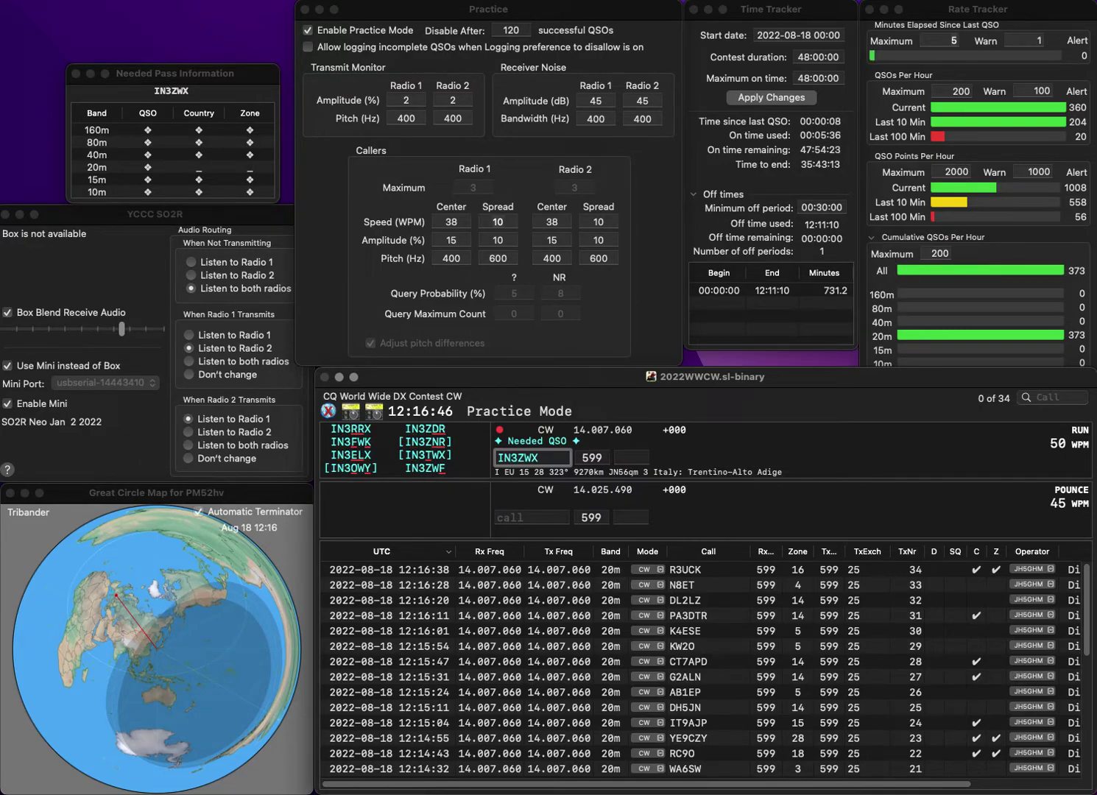
pyautogui.press('BackSpace')
pyautogui.write('V')
pyautogui.press('Right')
pyautogui.press('Right')
pyautogui.press('BackSpace')
pyautogui.write('G')
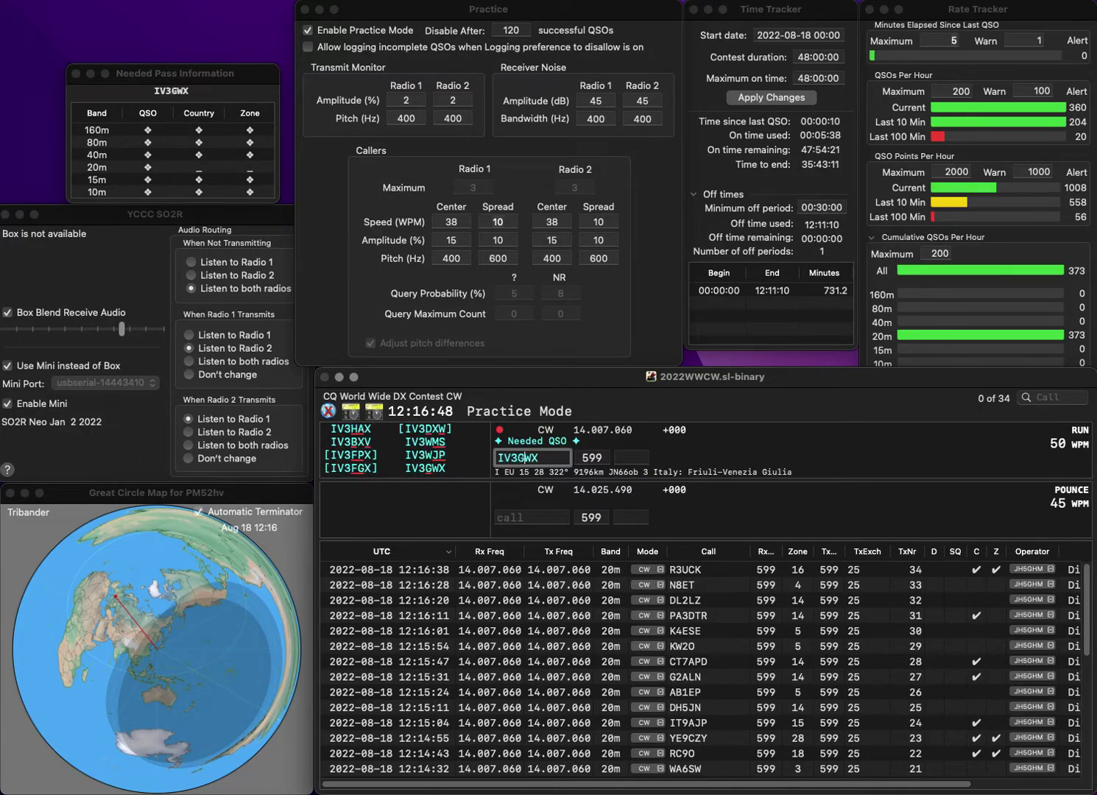
pyautogui.press('Return')
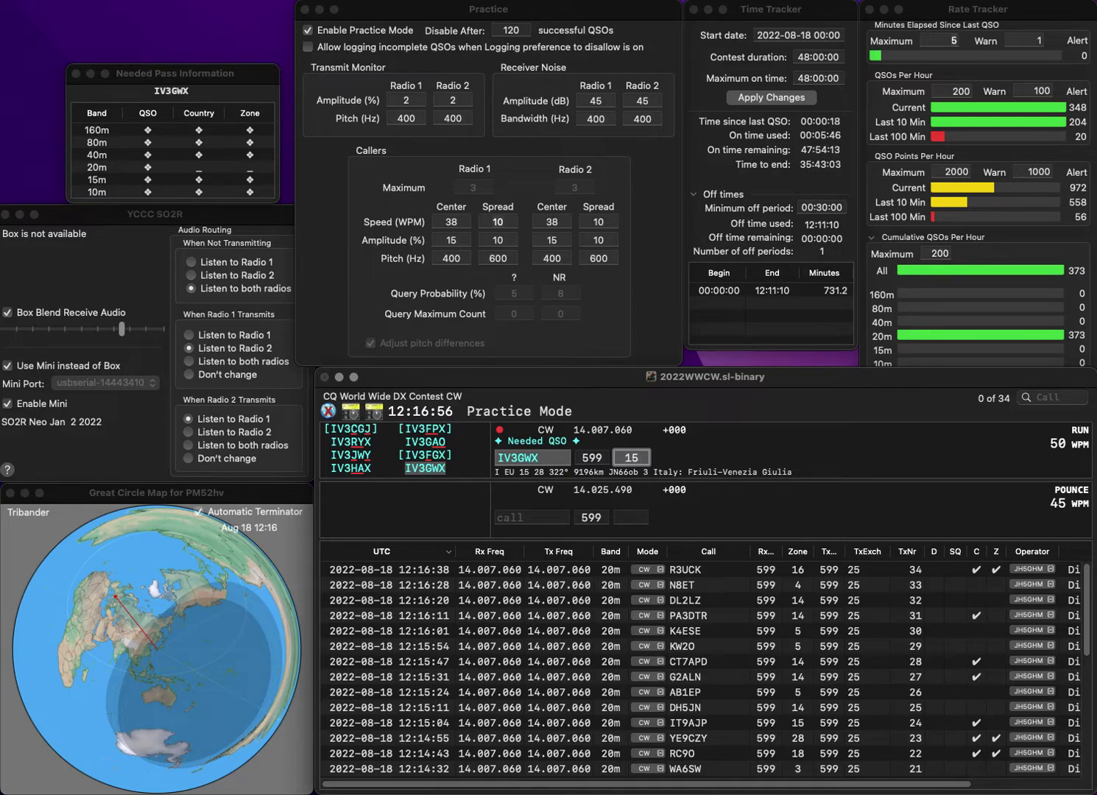
pyautogui.press('Return')
# Log two run-radio contacts: JF1EHM with zone 25 and RT6N with zone 16.
pyautogui.write('JF')
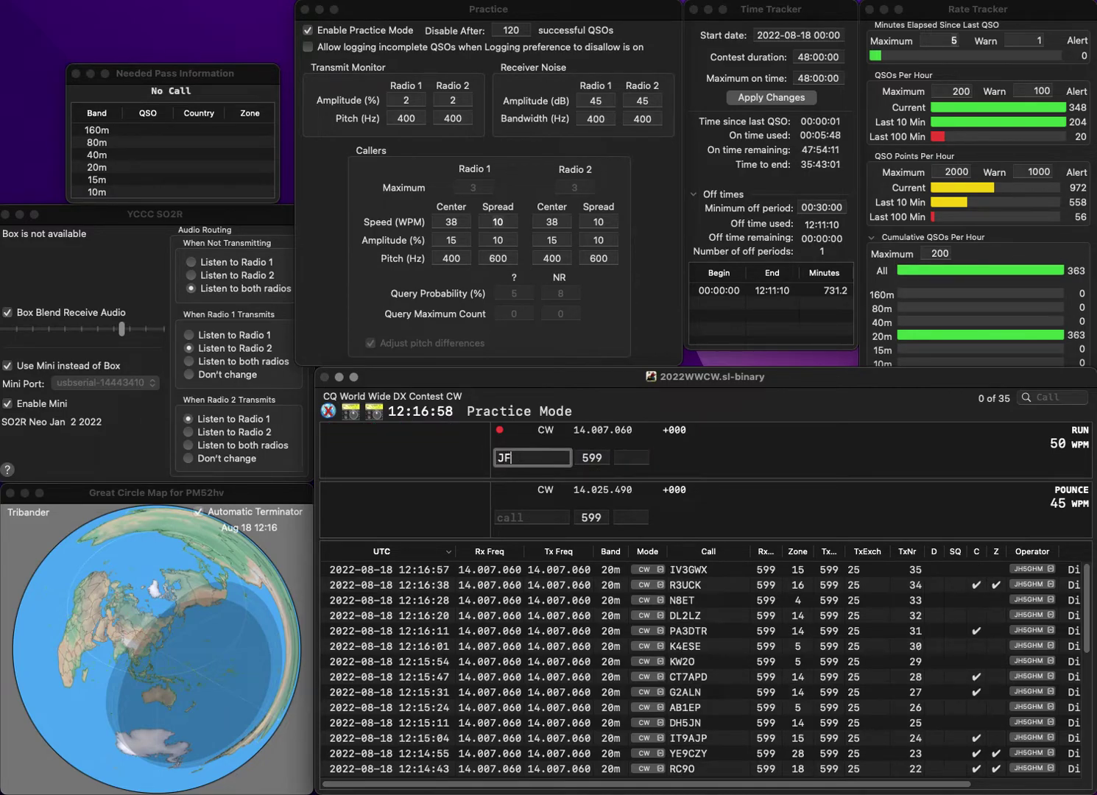
pyautogui.write('1EHM')
pyautogui.press('space')
pyautogui.write('25')
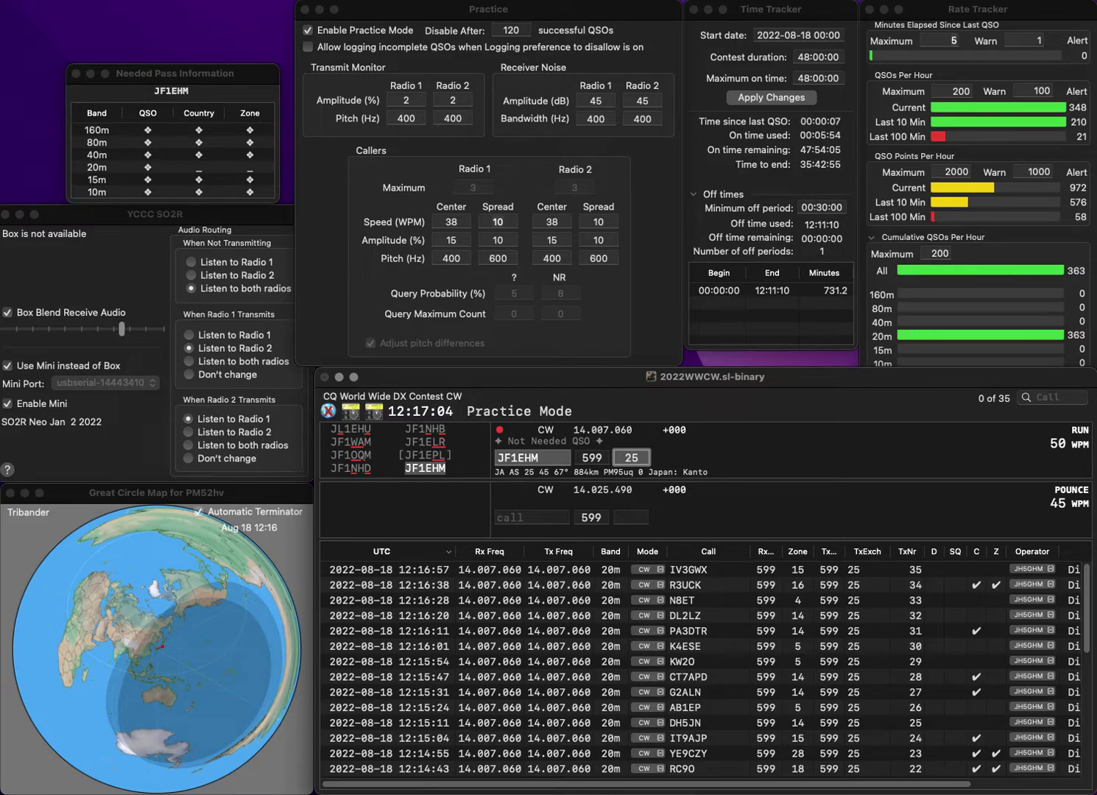
pyautogui.press('Return')
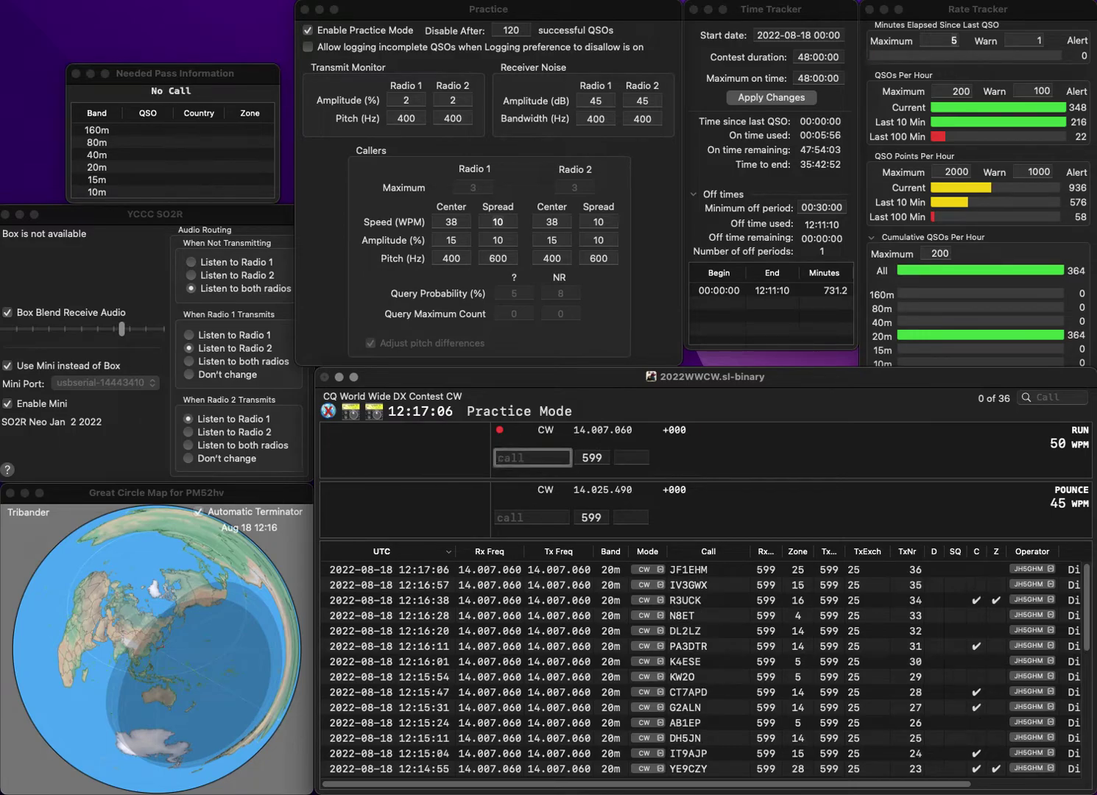
pyautogui.write('RT6N')
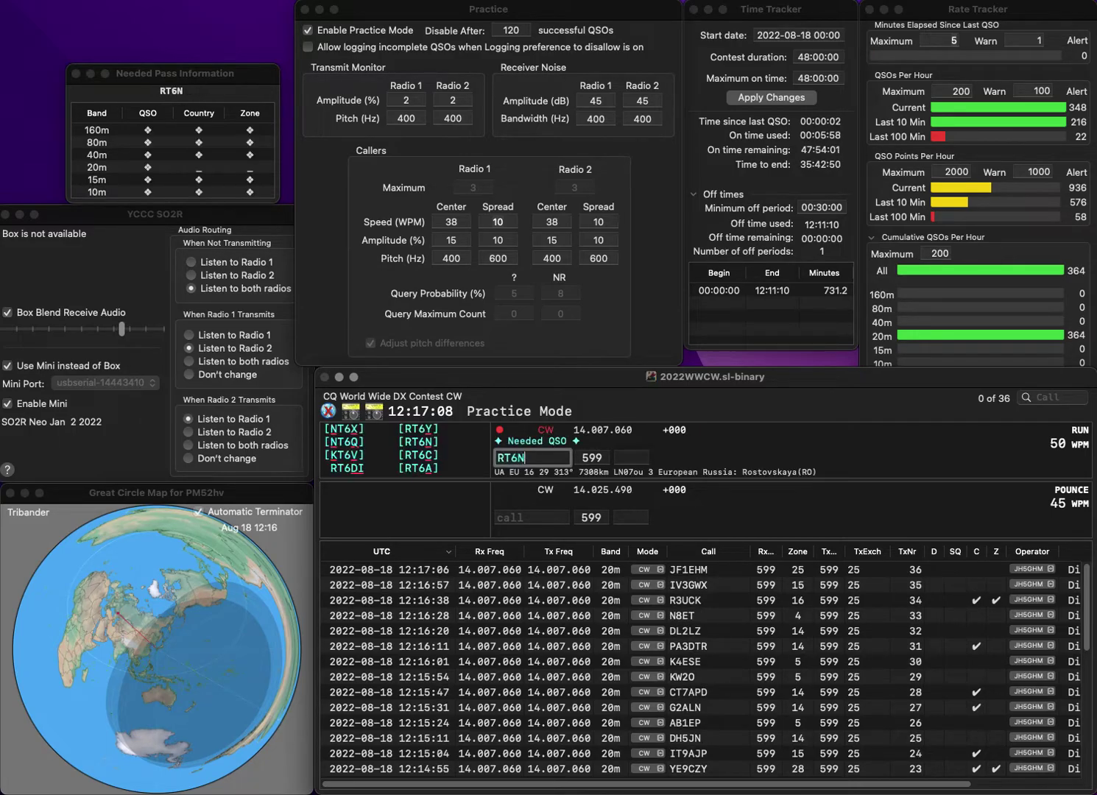
pyautogui.press('space')
pyautogui.write('16')
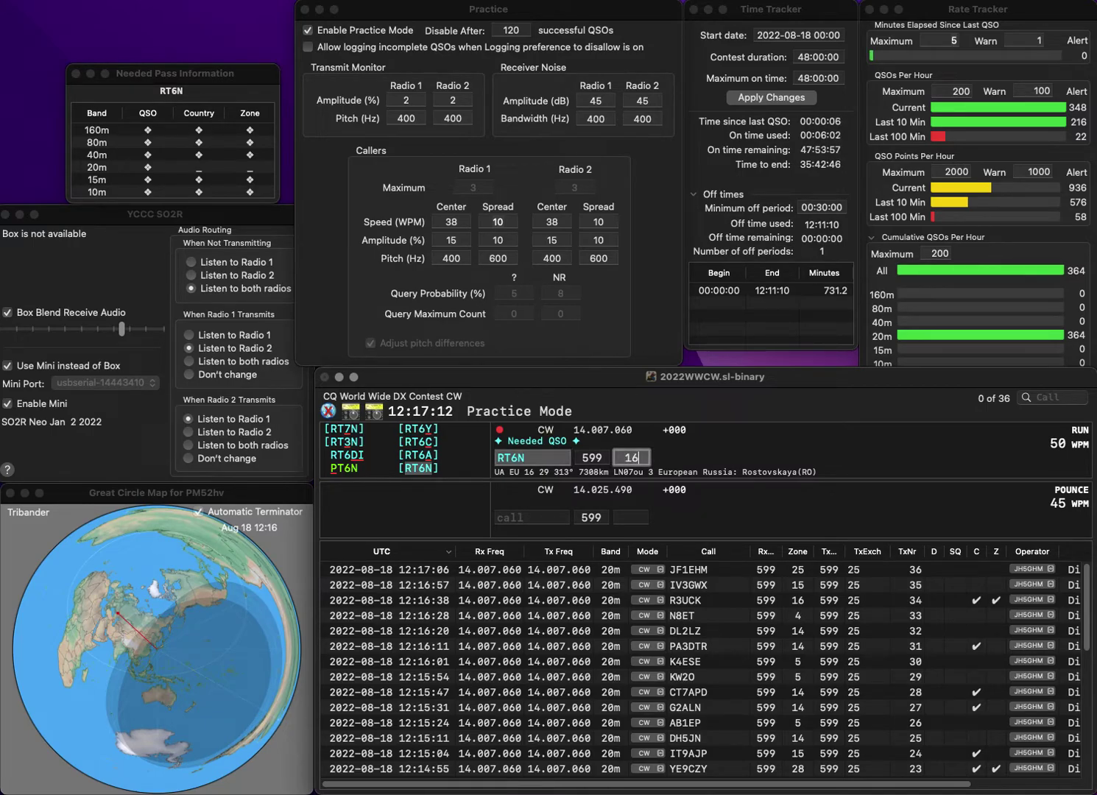
pyautogui.press('Return')
# Log two run-radio contacts: S58KA with zone 15 and AJ2P with zone 5.
pyautogui.write('S58KA')
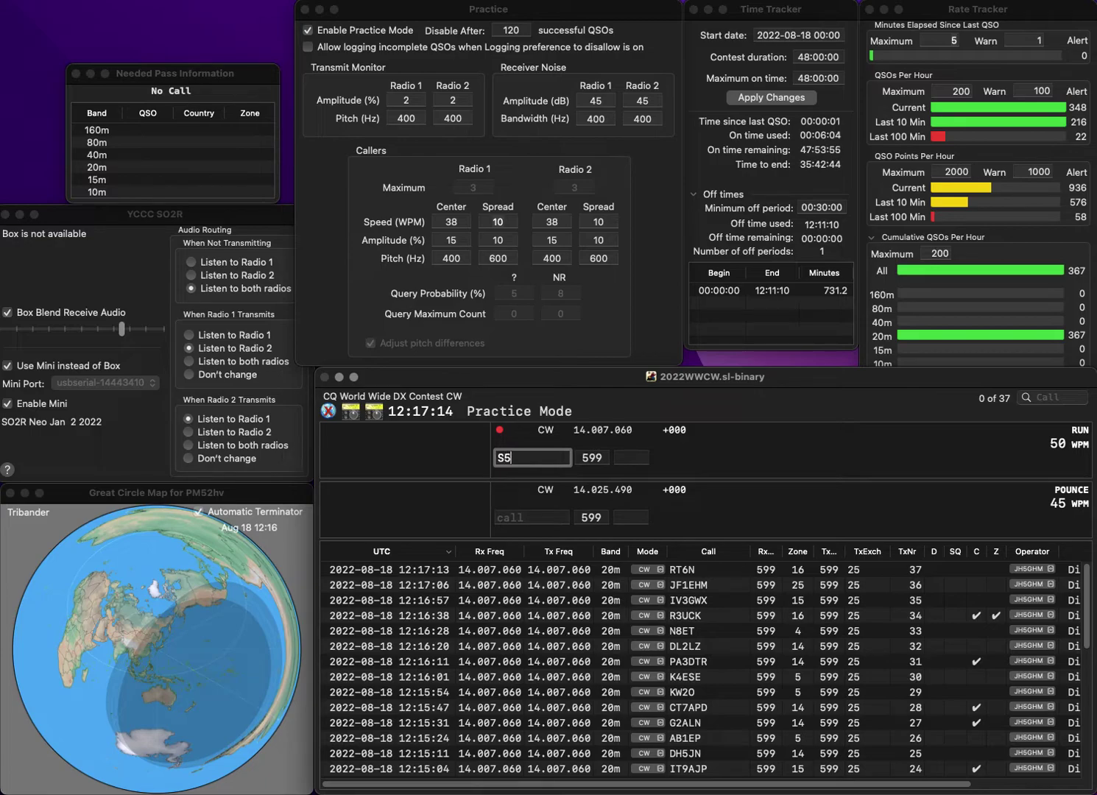
pyautogui.press('space')
pyautogui.write('15')
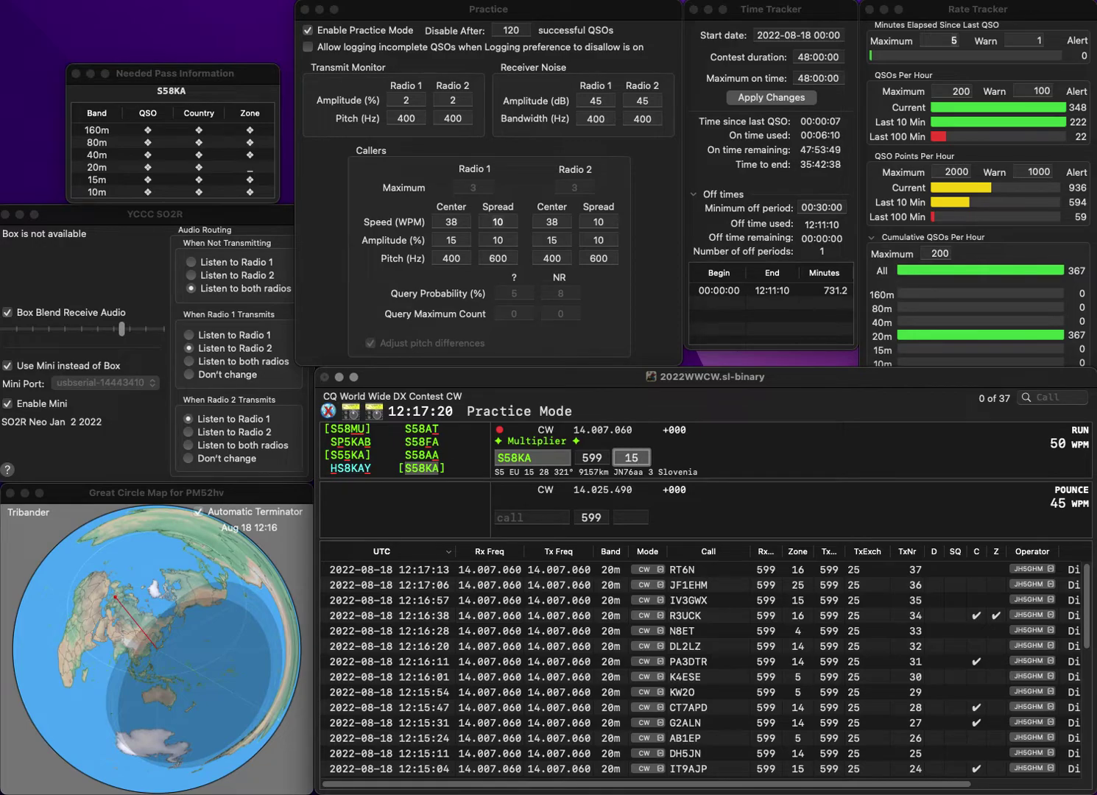
pyautogui.press('Return')
pyautogui.write('AJ2P')
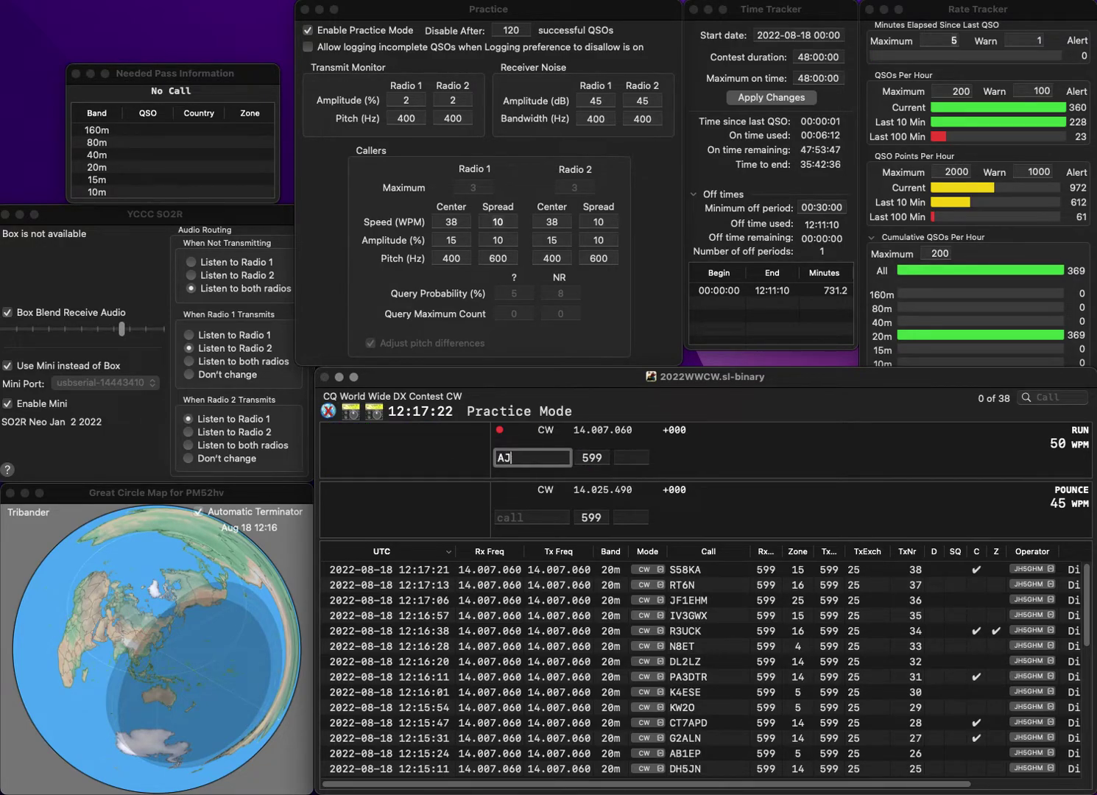
pyautogui.press('Return')
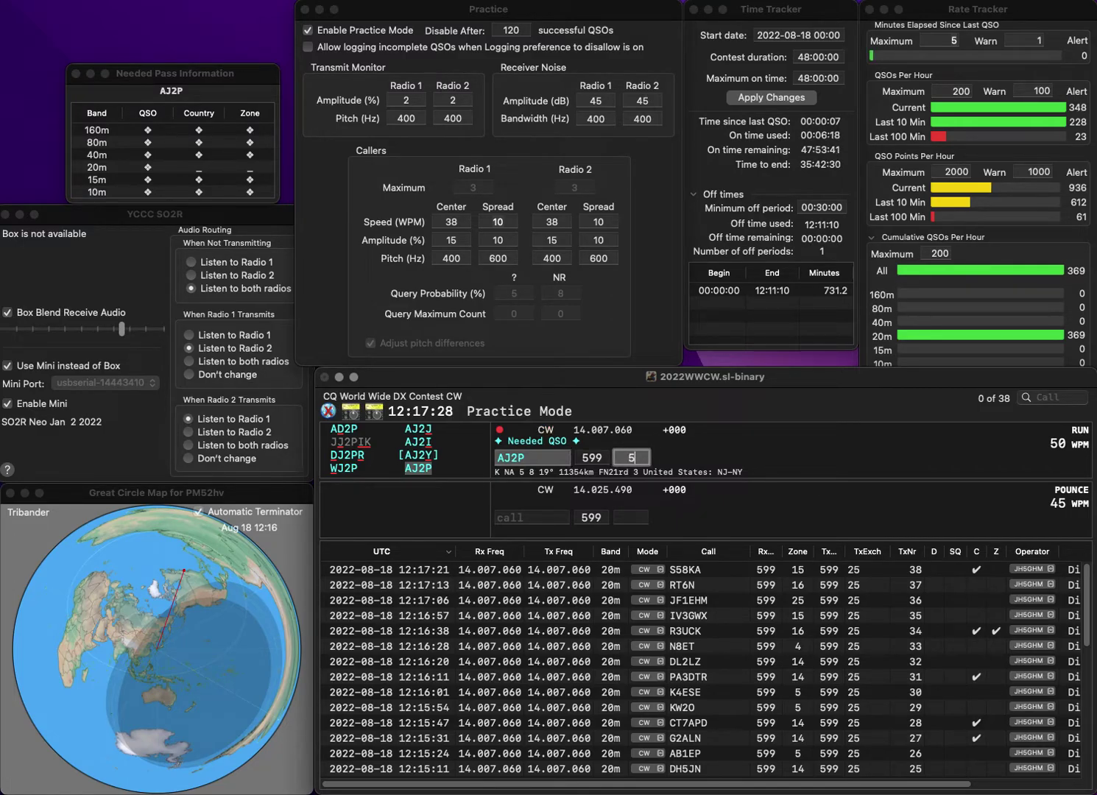
pyautogui.press('Return')
pyautogui.write('S5')
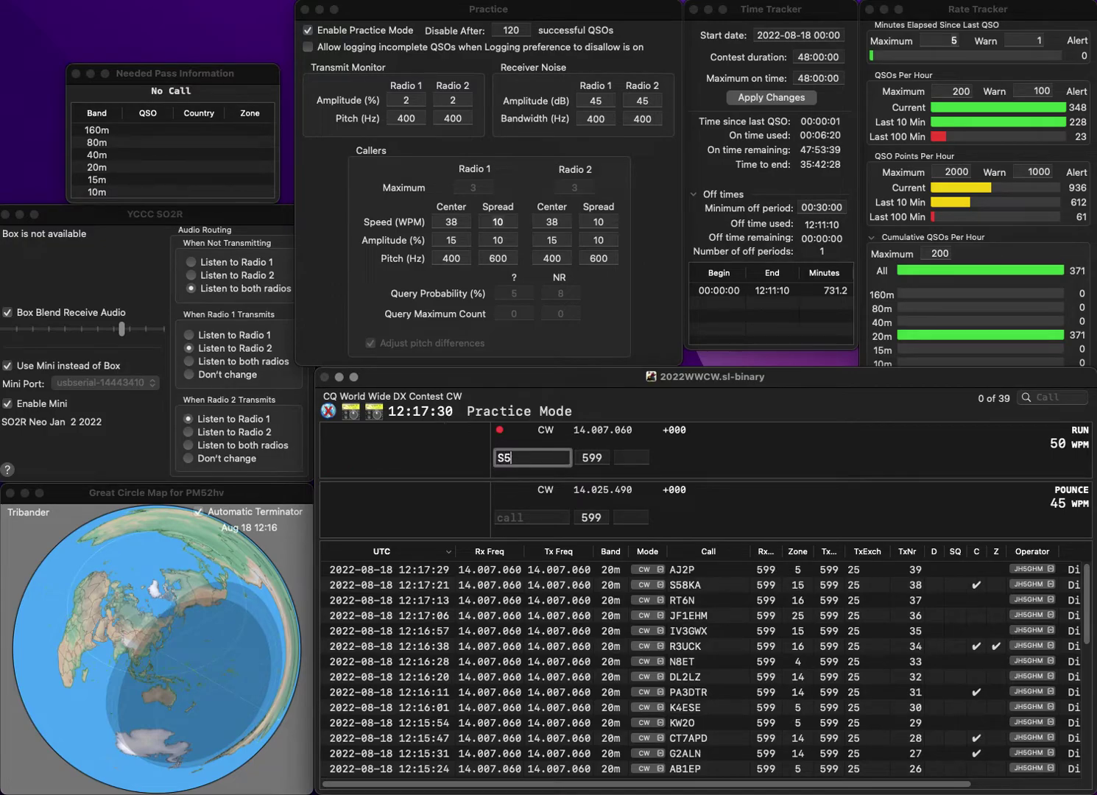
pyautogui.write('0XX')
pyautogui.press('space')
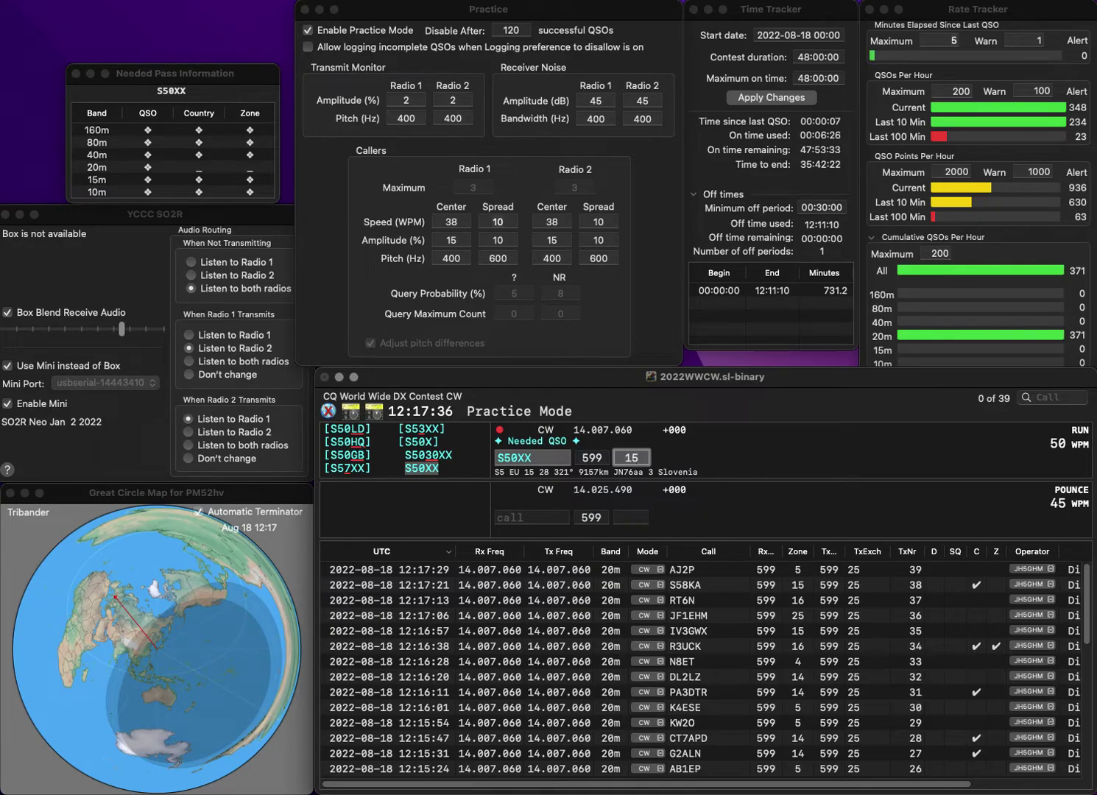
pyautogui.press('Return')
pyautogui.write('CX7BD')
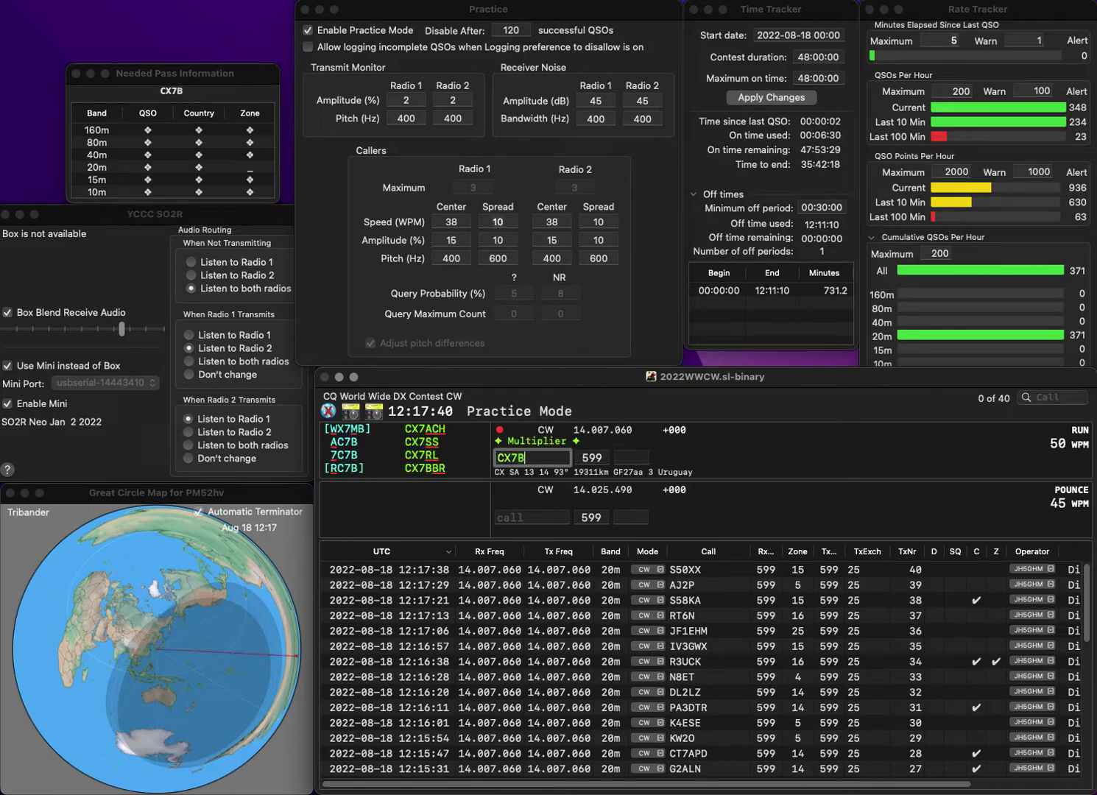
pyautogui.press('BackSpace')
pyautogui.write('BR')
pyautogui.press('space')
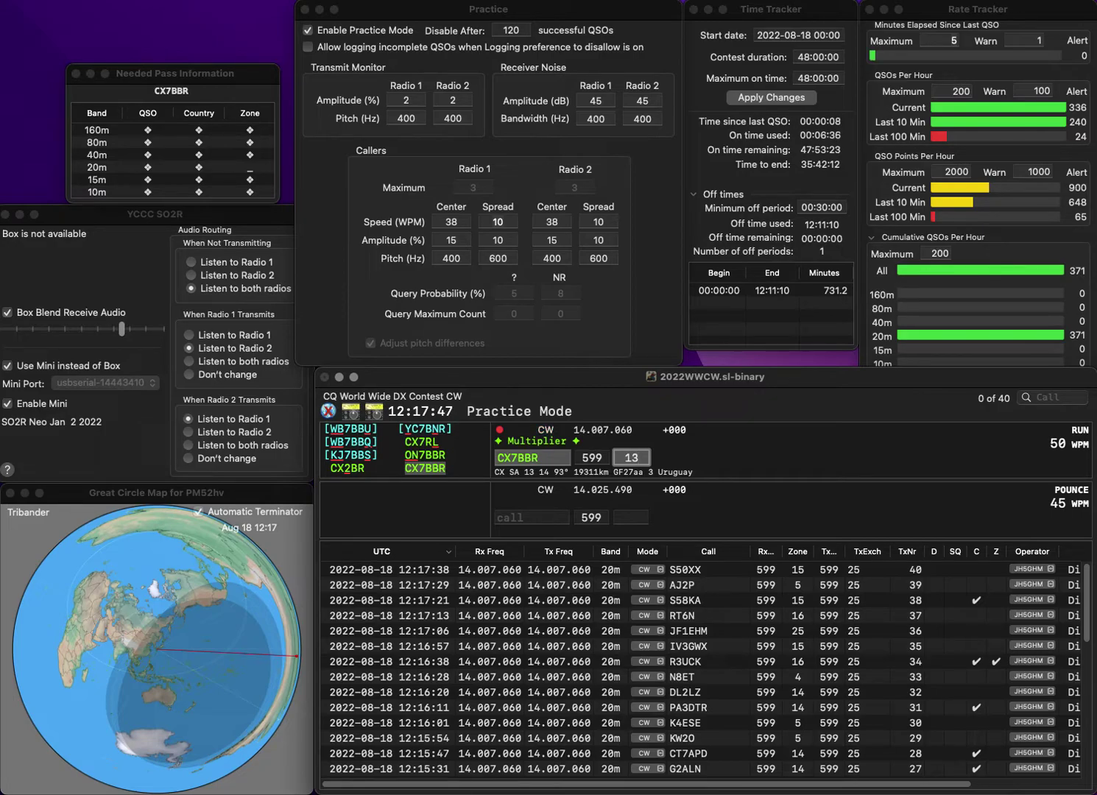
pyautogui.press('Return')
pyautogui.write('KD9MHJ')
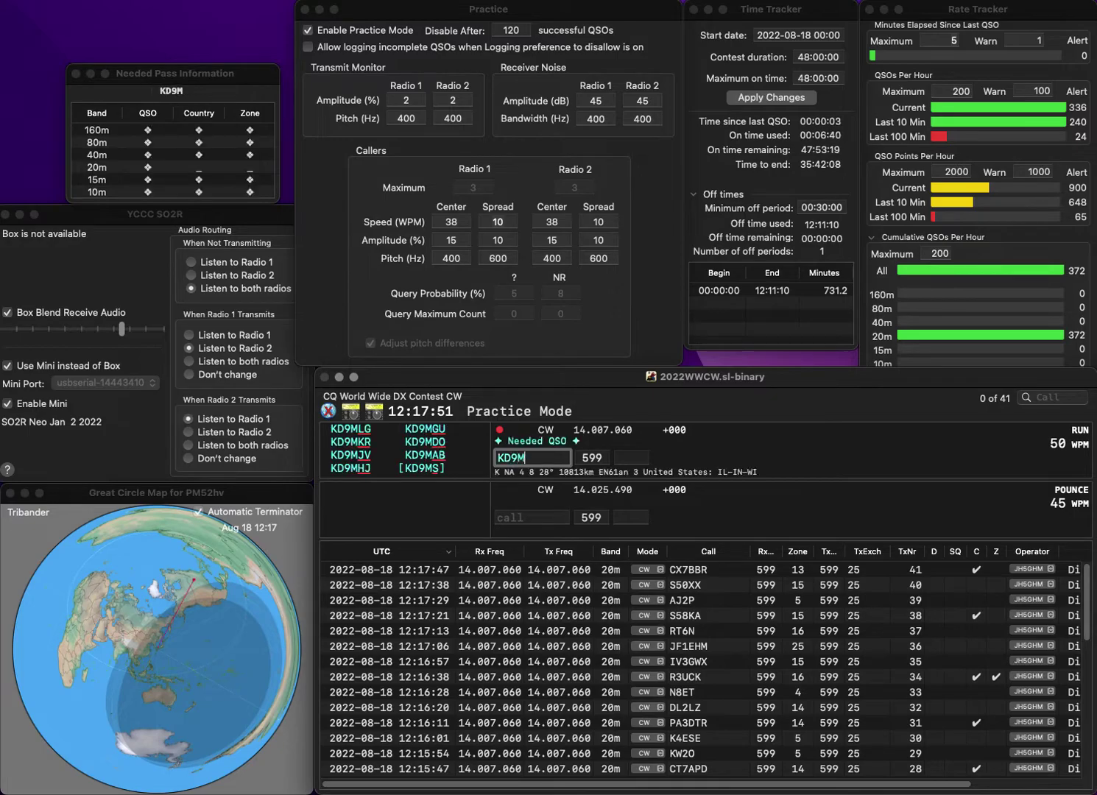
pyautogui.press('space')
pyautogui.write('4')
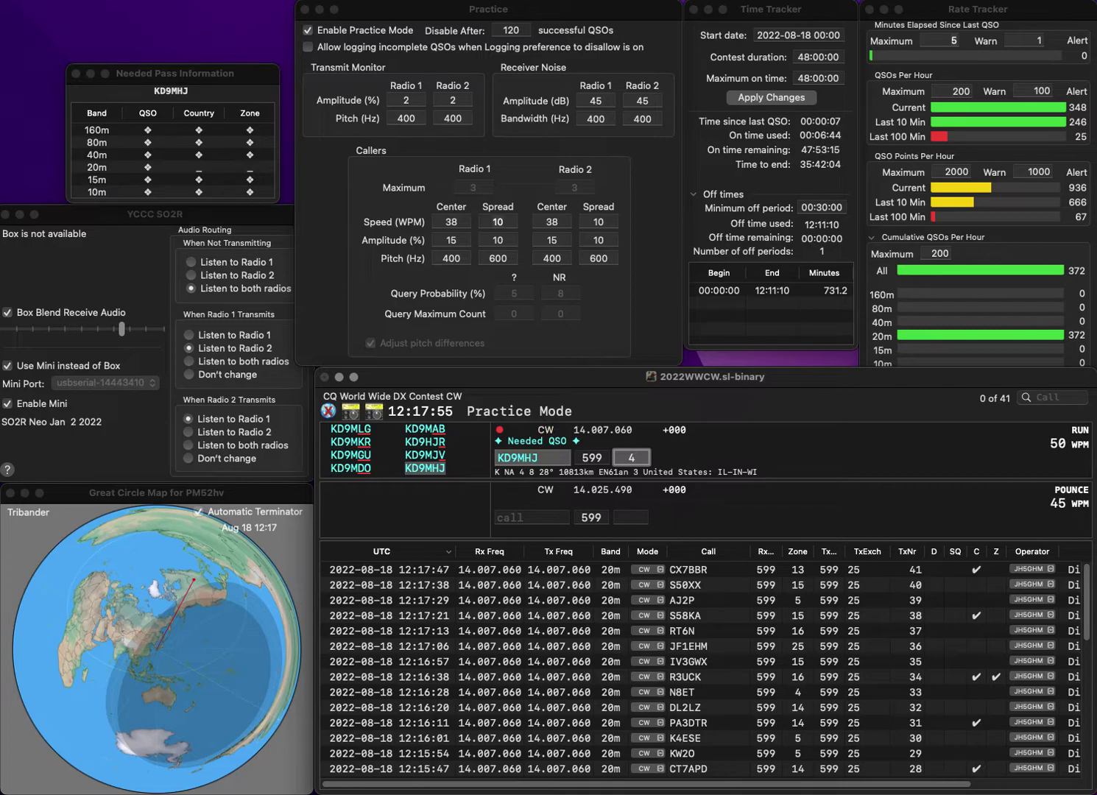
pyautogui.press('Return')
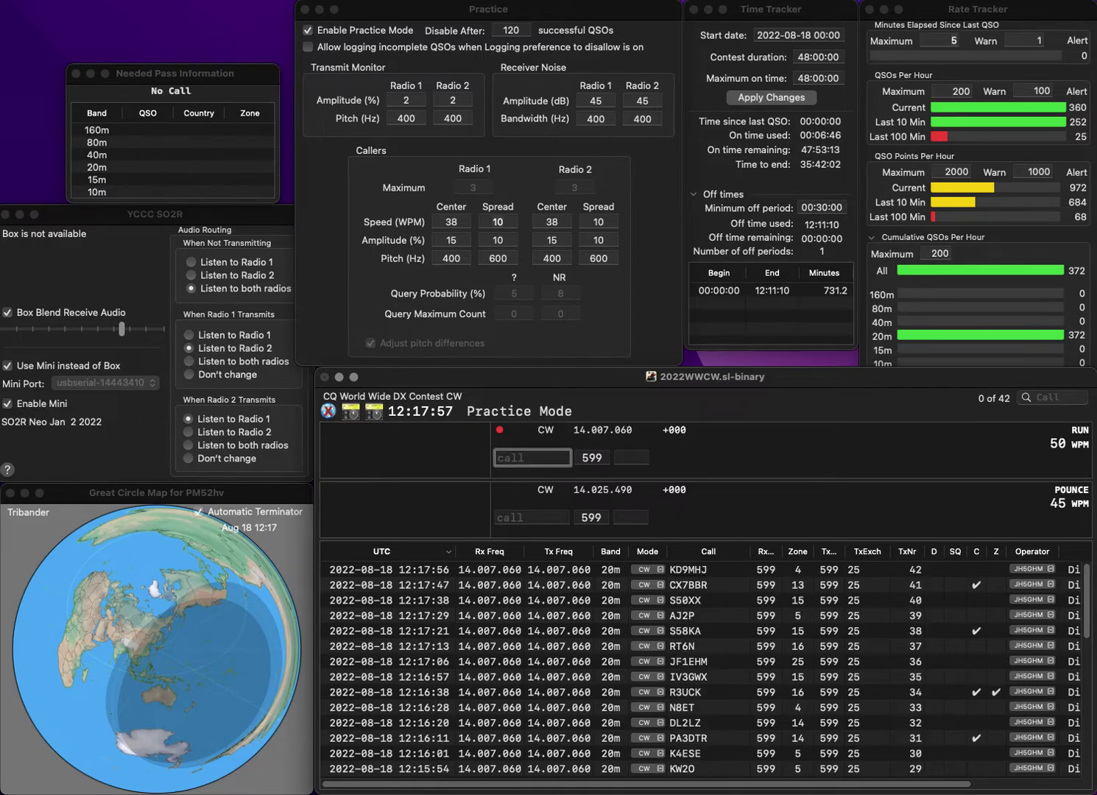
pyautogui.write('DK6')
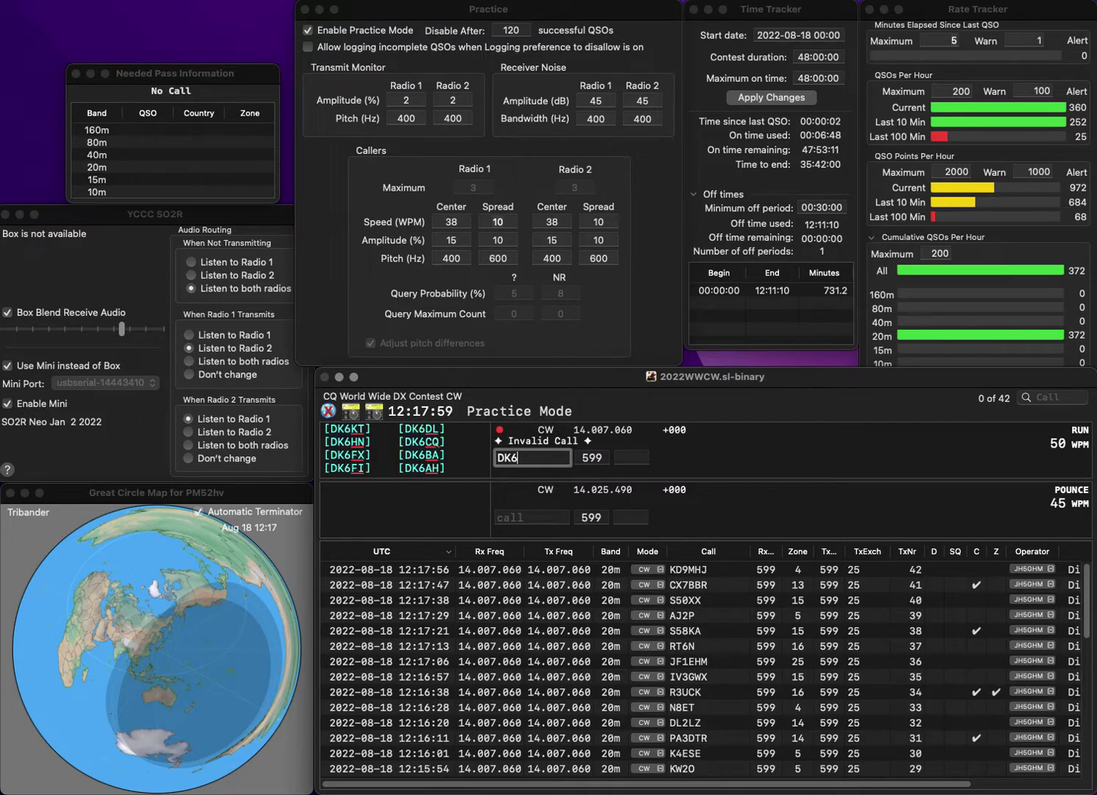
pyautogui.write('WJ')
pyautogui.press('Return')
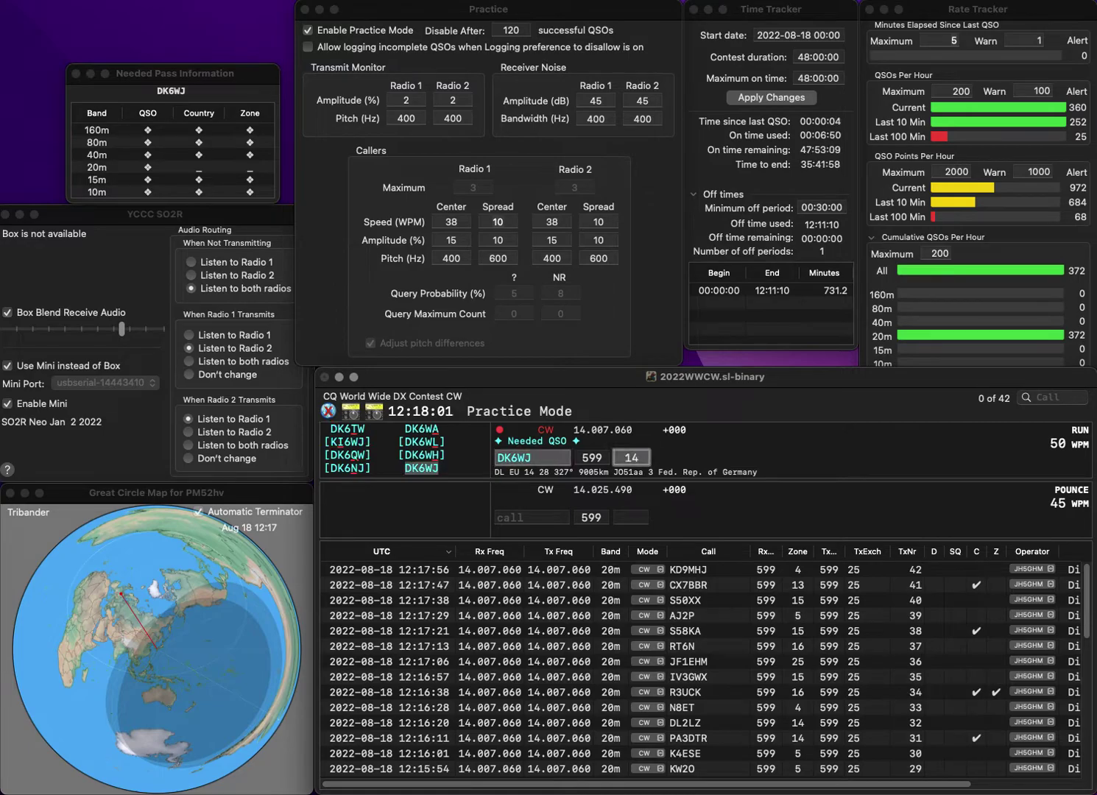
pyautogui.write('14')
pyautogui.press('Return')
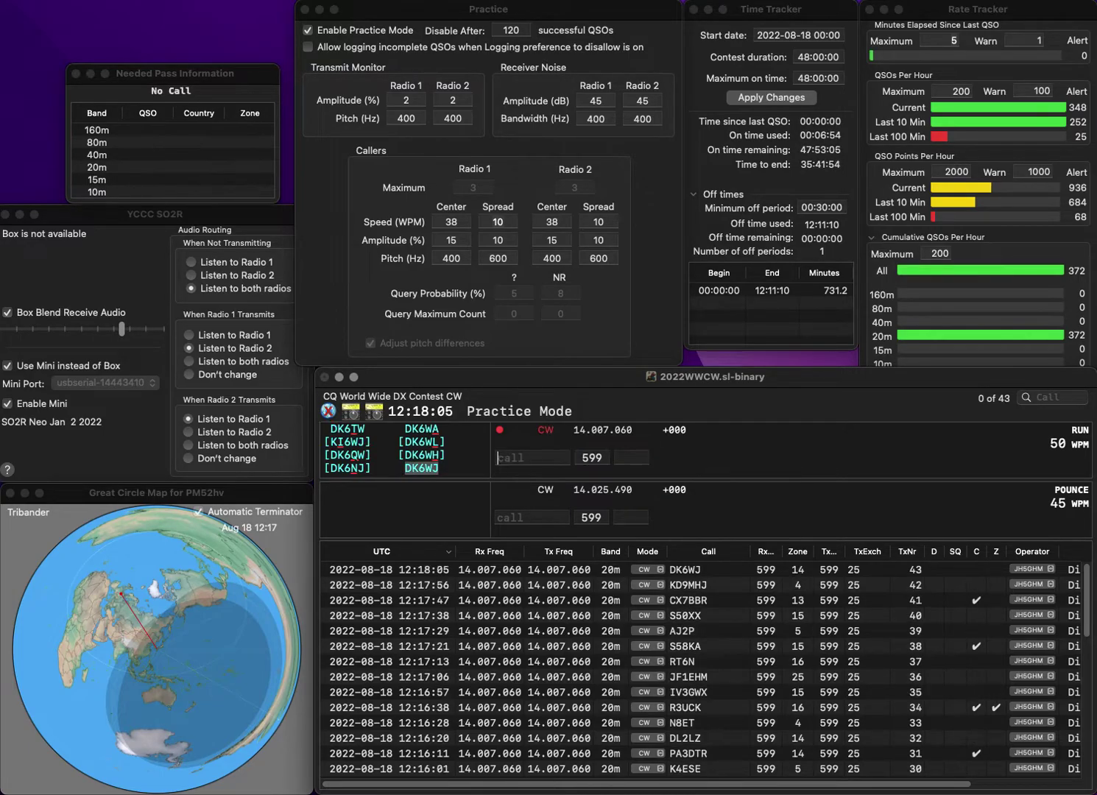
pyautogui.write('DF7S')
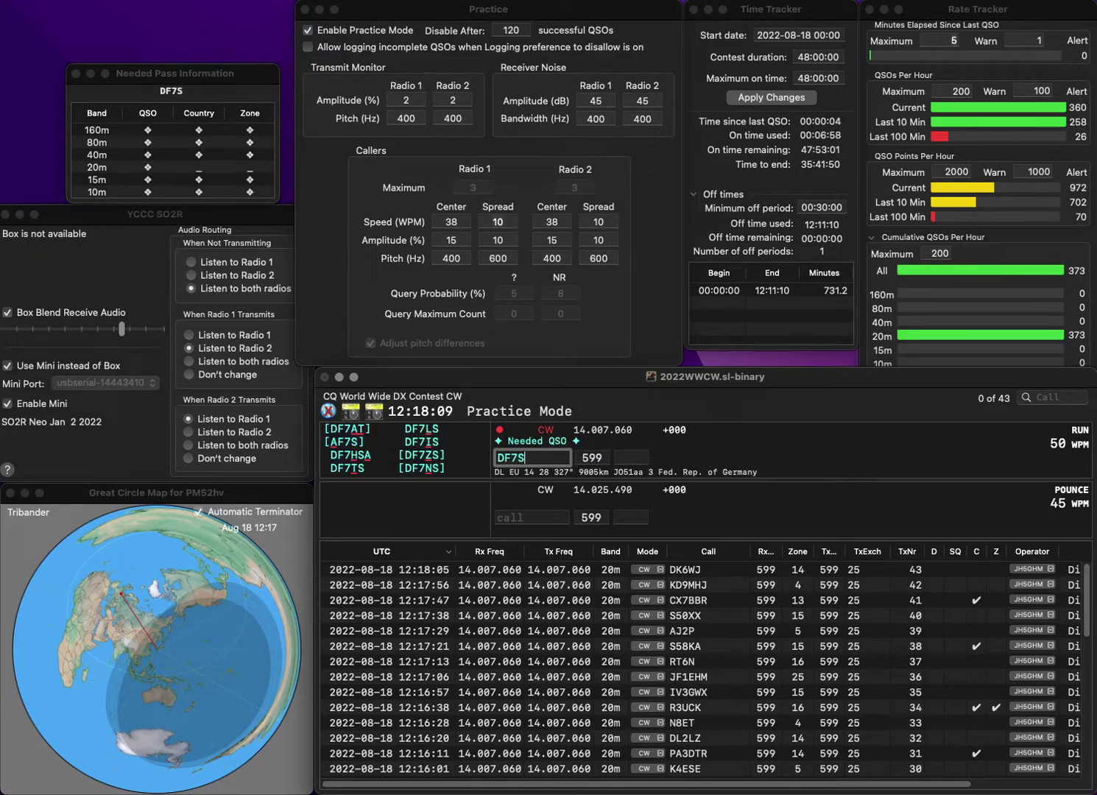
pyautogui.press('Left')
pyautogui.press('BackSpace')
pyautogui.write('7')
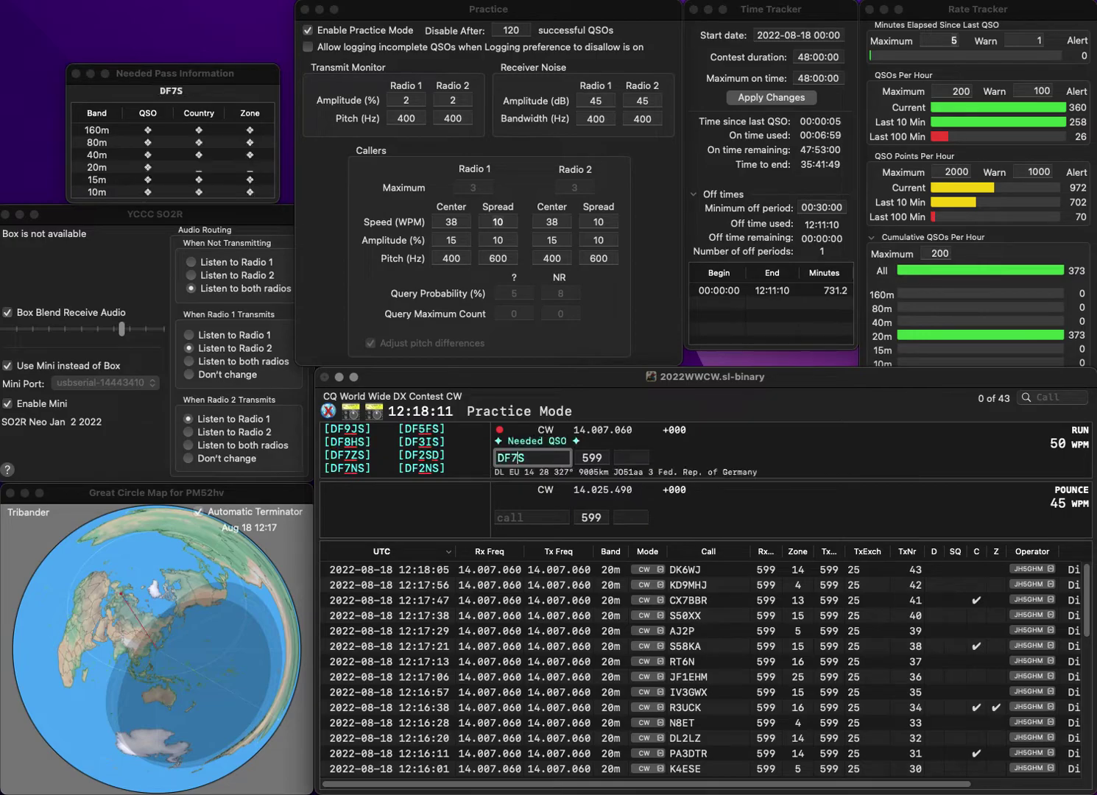
pyautogui.write('I')
pyautogui.press('Tab')
pyautogui.write('14')
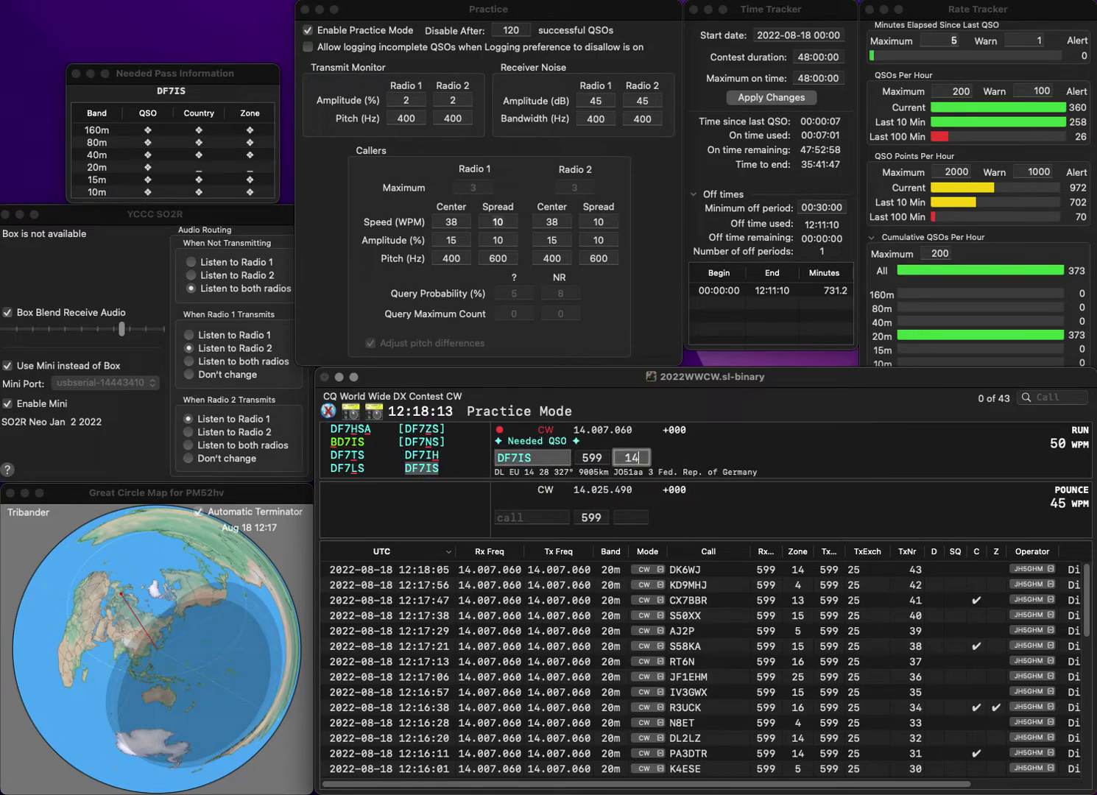
pyautogui.press('Tab')
pyautogui.press('BackSpace')
pyautogui.write('H')
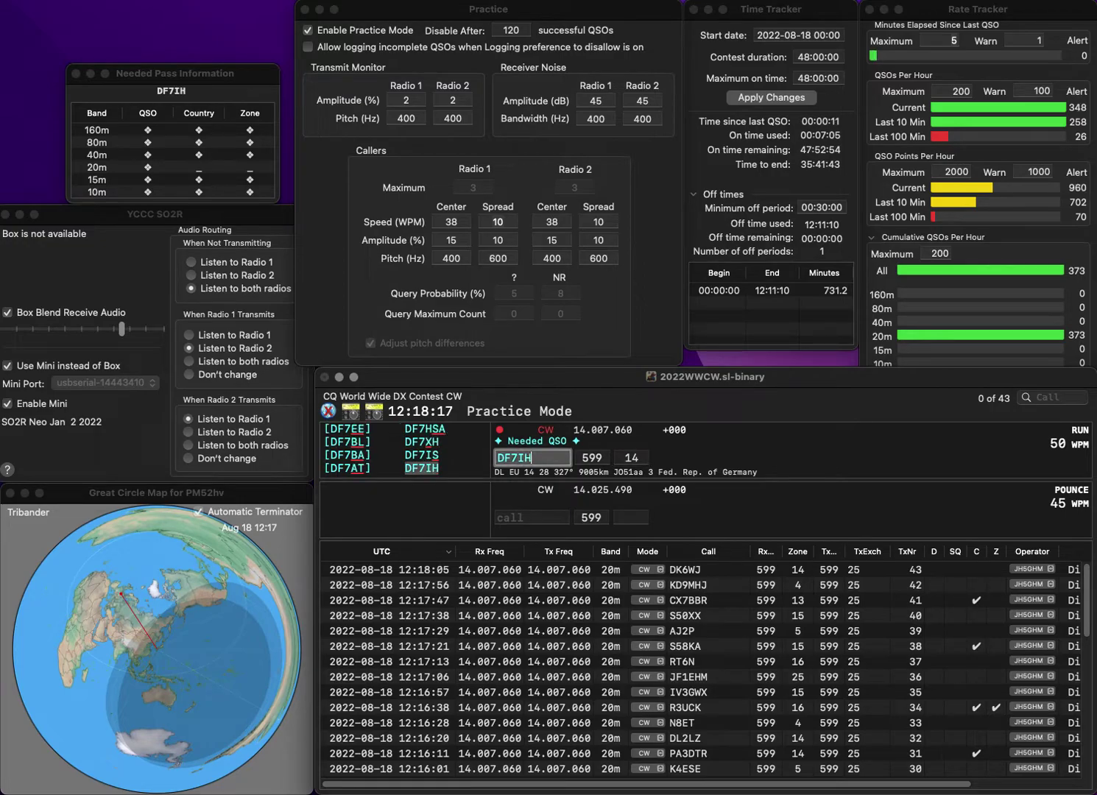
pyautogui.press('Tab')
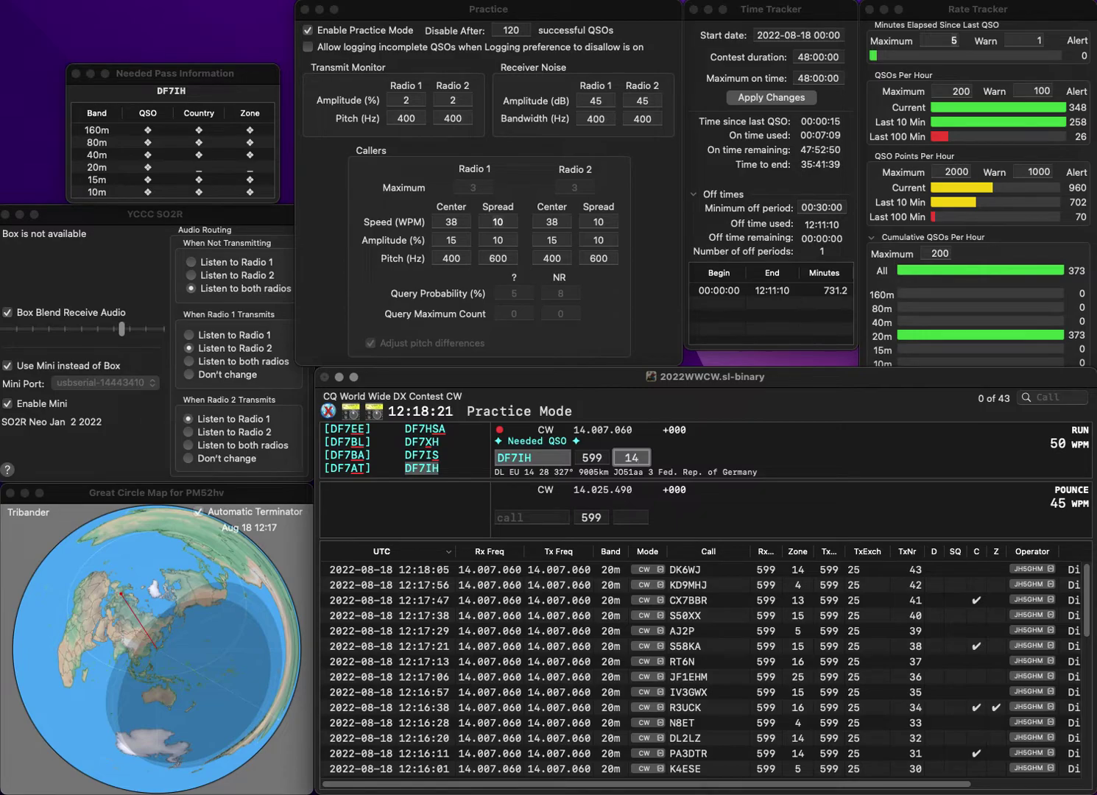
pyautogui.press('Return')
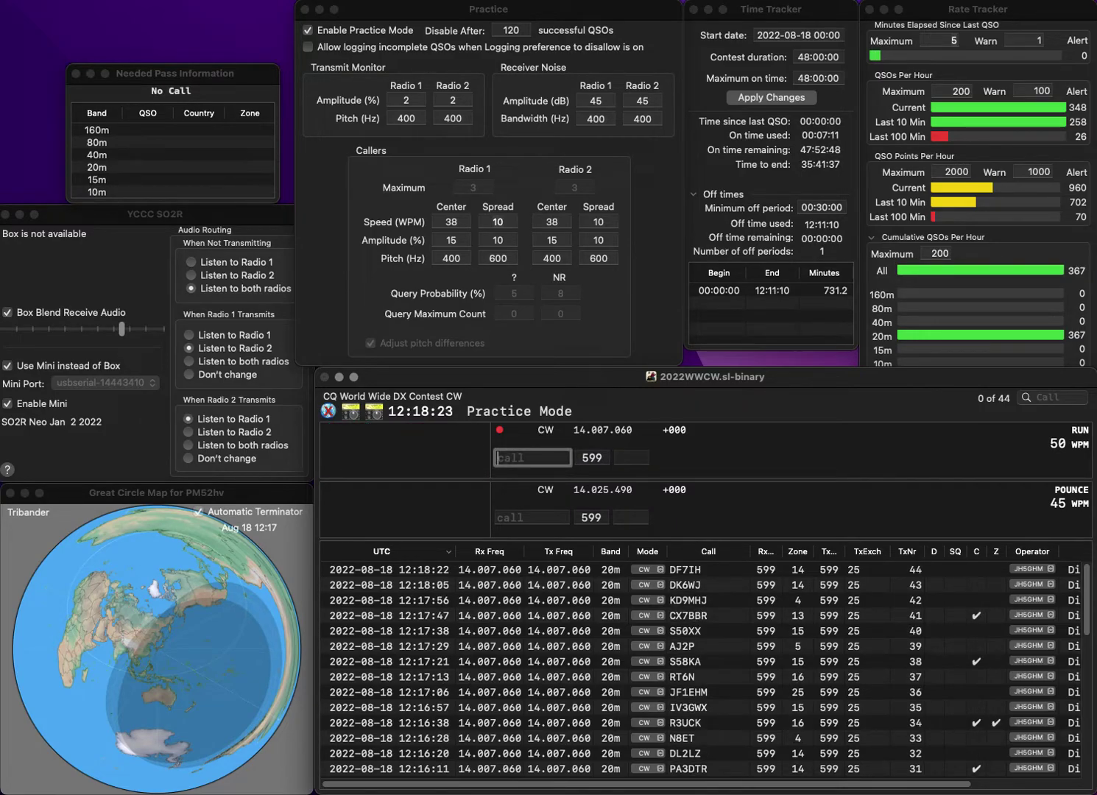
pyautogui.write('W8WEU')
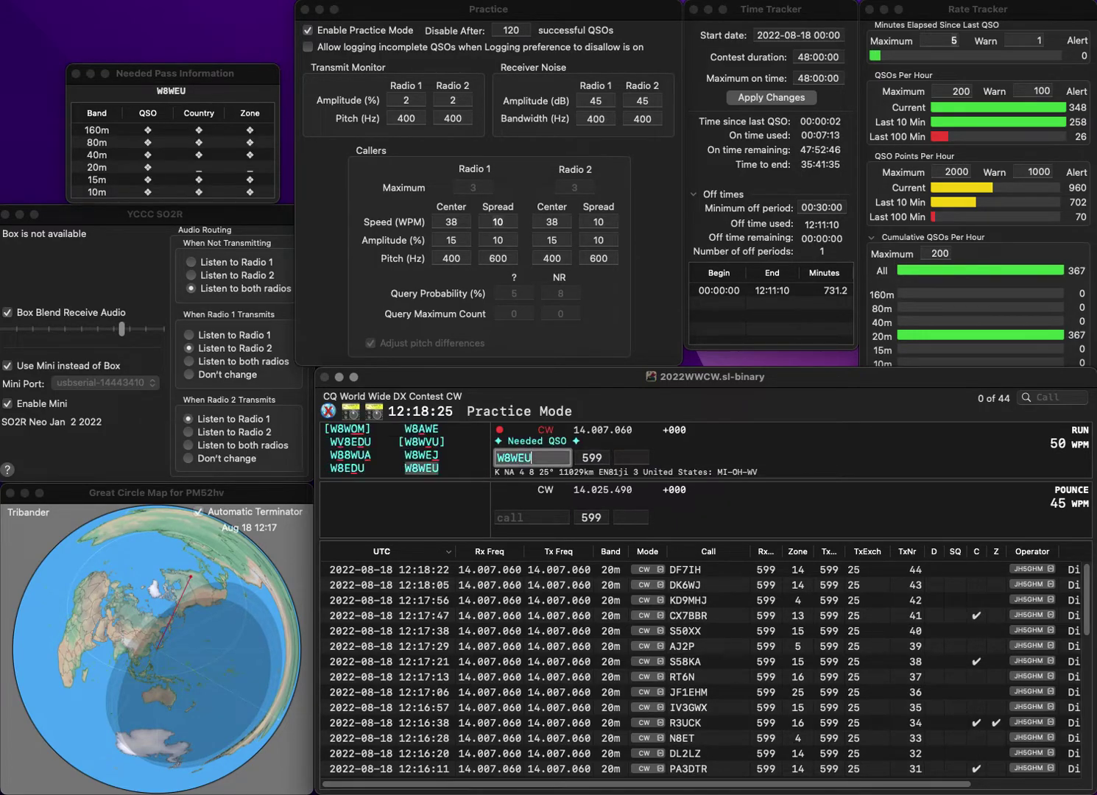
pyautogui.press('space')
pyautogui.write('4')
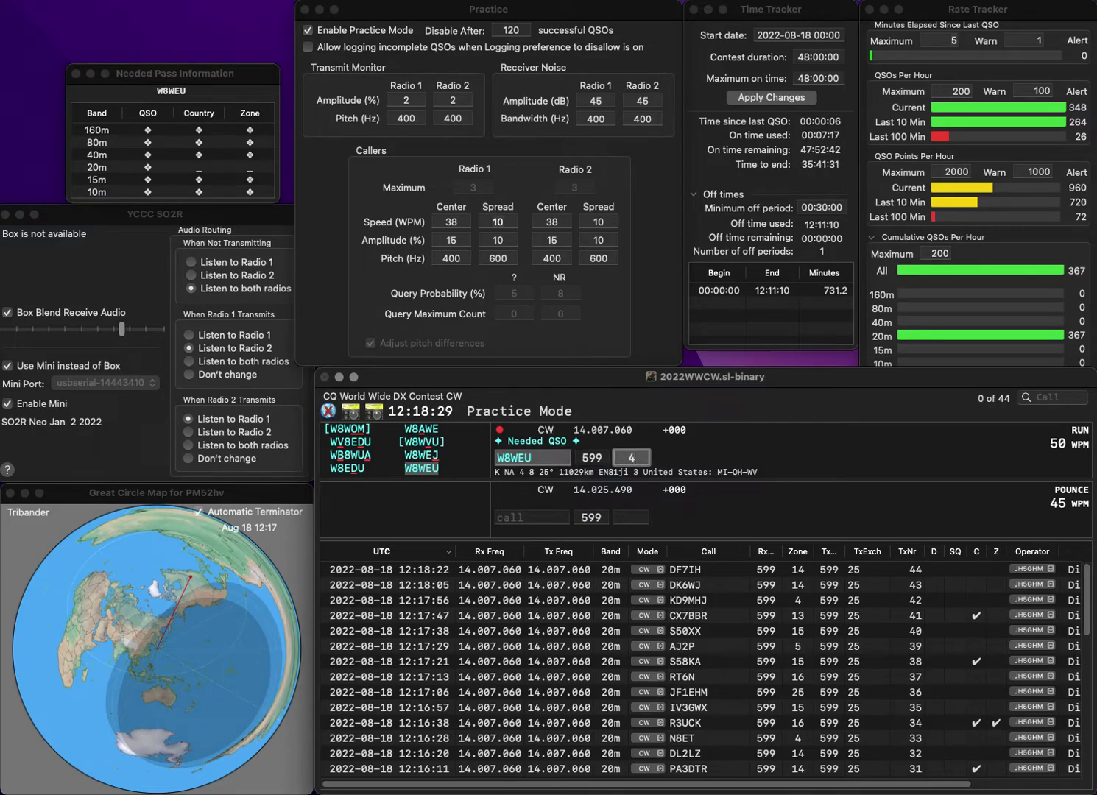
pyautogui.press('Return')
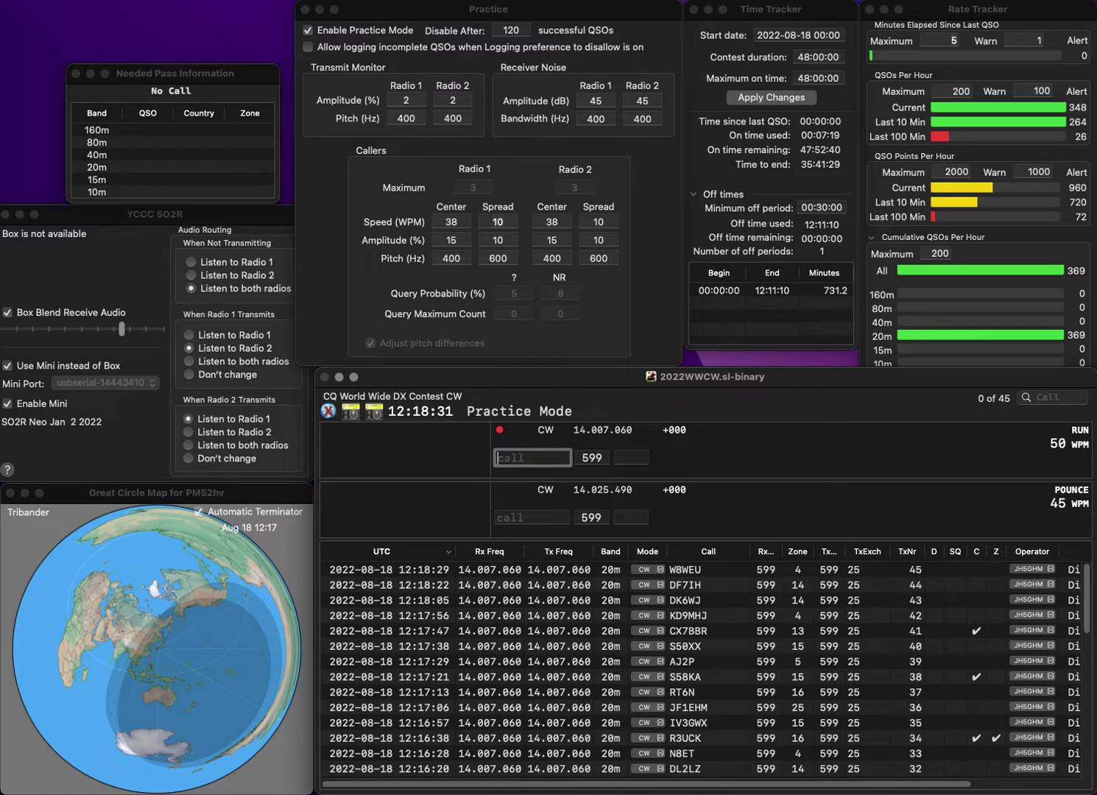
pyautogui.write('7TM')
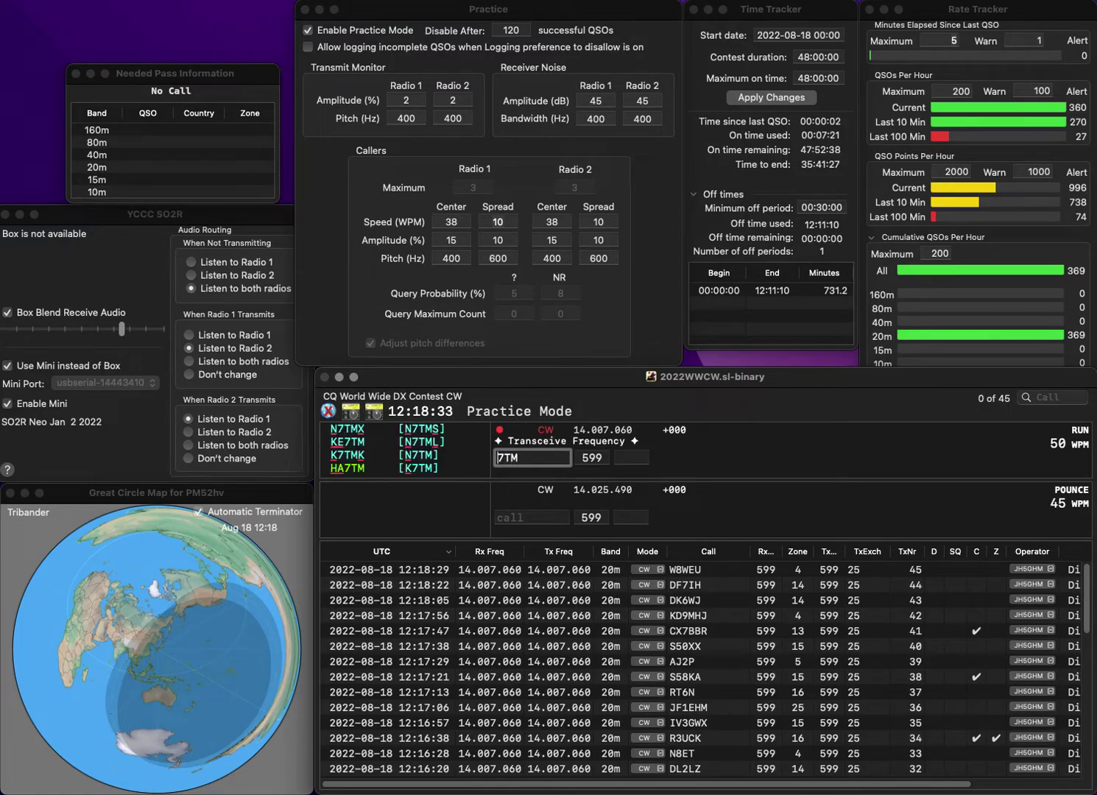
pyautogui.press('Home')
pyautogui.write('PD')
pyautogui.press('Tab')
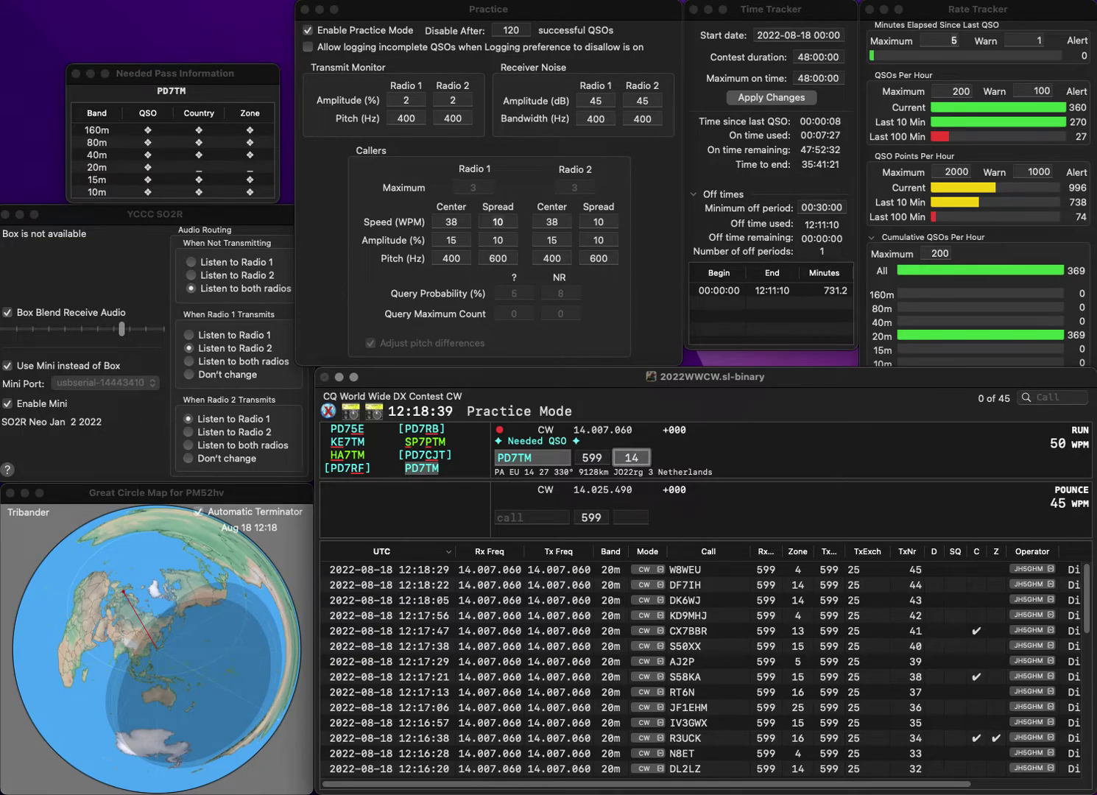
pyautogui.press('Return')
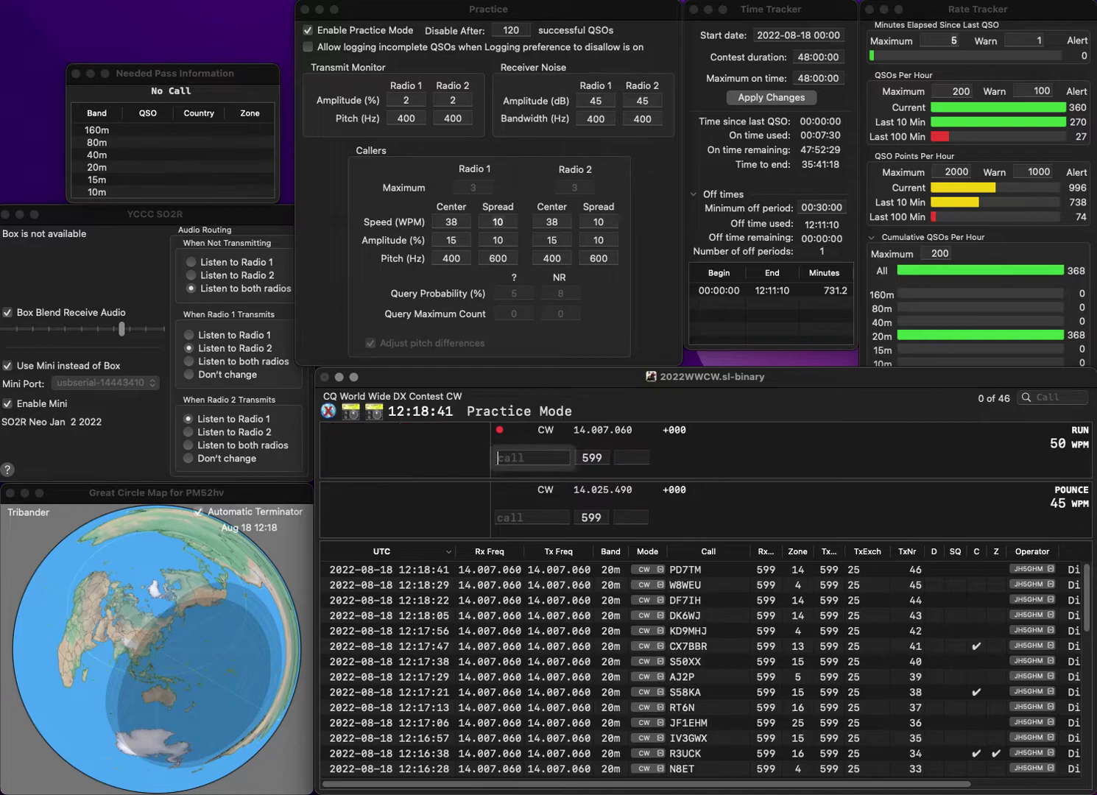
# Enter the next caller on the run radio, correct the callsign to JS1LTV, and log the contact with zone 25.
pyautogui.write('JH1')
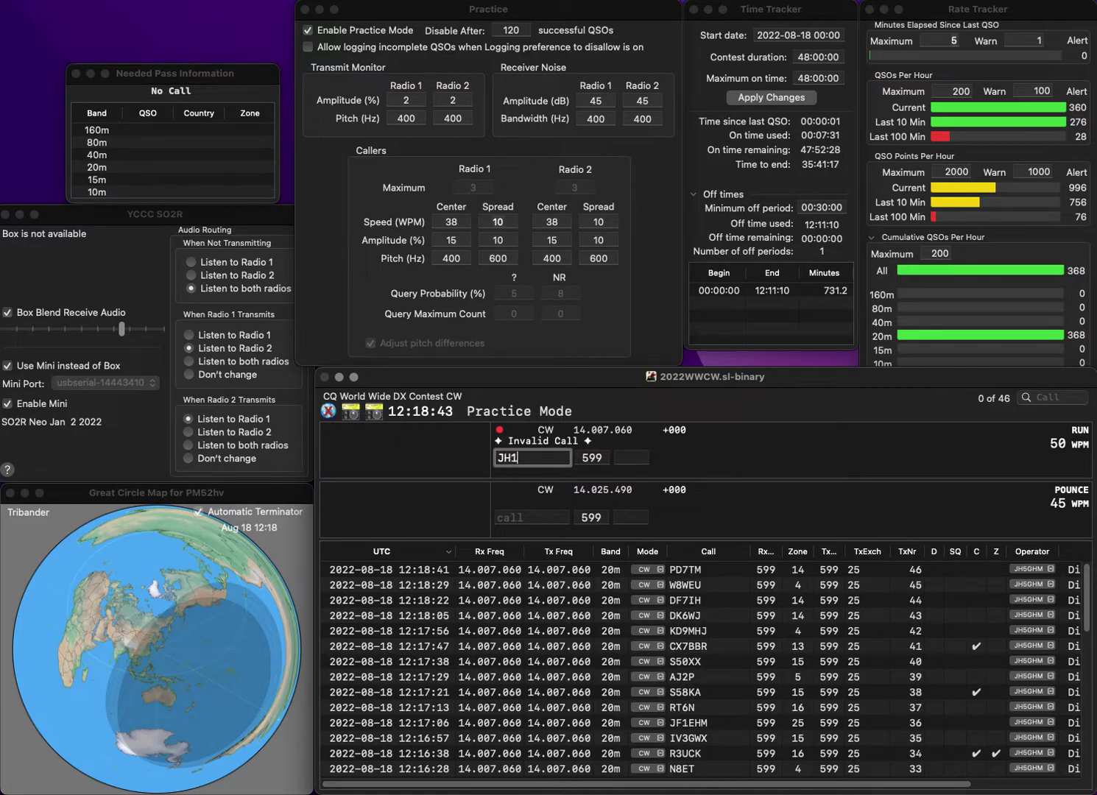
pyautogui.write('RTV')
pyautogui.press('Left')
pyautogui.press('BackSpace')
pyautogui.write('C')
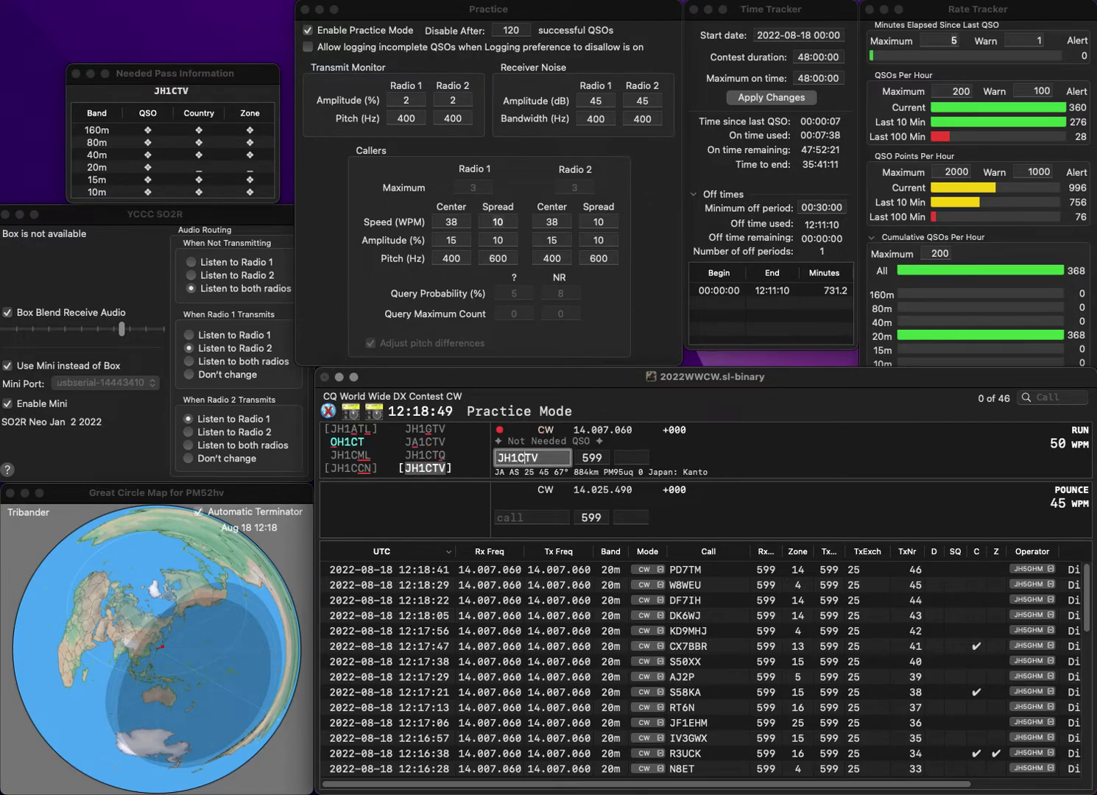
pyautogui.press('BackSpace')
pyautogui.write('L')
pyautogui.press('Left')
pyautogui.press('Left')
pyautogui.press('BackSpace')
pyautogui.write('S')
pyautogui.press('Tab')
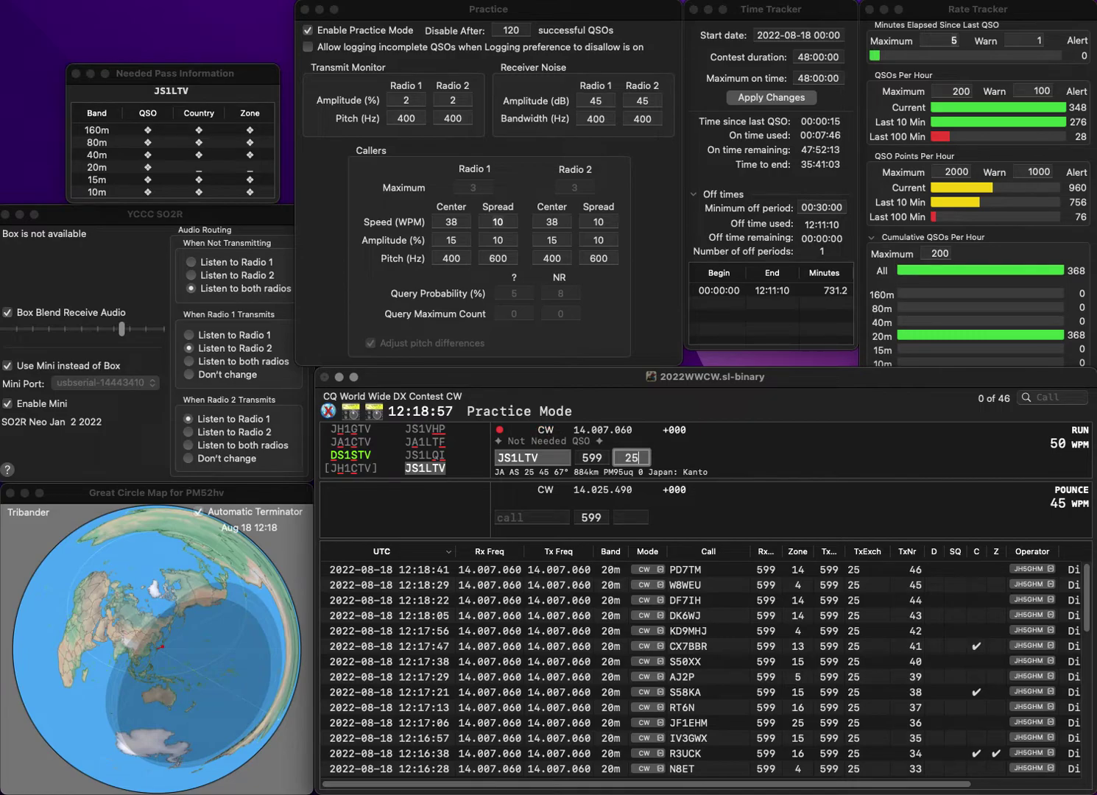
pyautogui.press('Return')
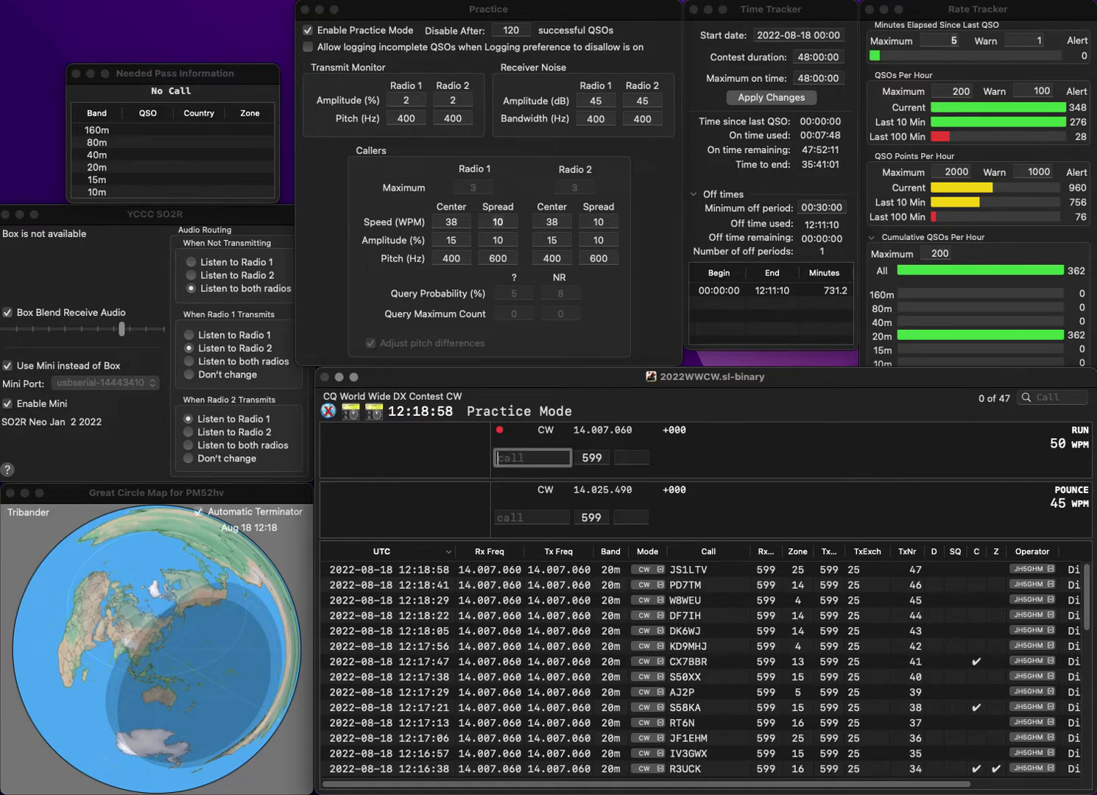
# Log two run-radio contacts: 9A2T with zone 15 and JA3MVP with zone 25.
pyautogui.write('9A2T')
pyautogui.press('Return')
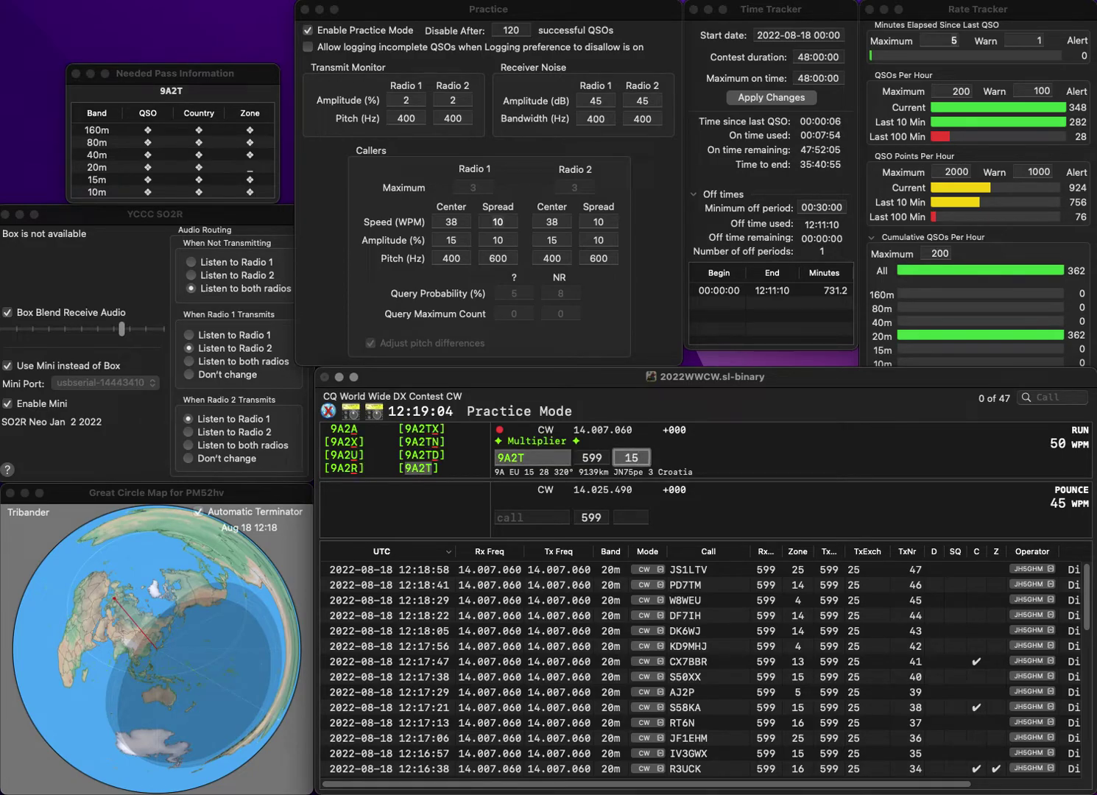
pyautogui.press('Return')
pyautogui.write('JA3MV')
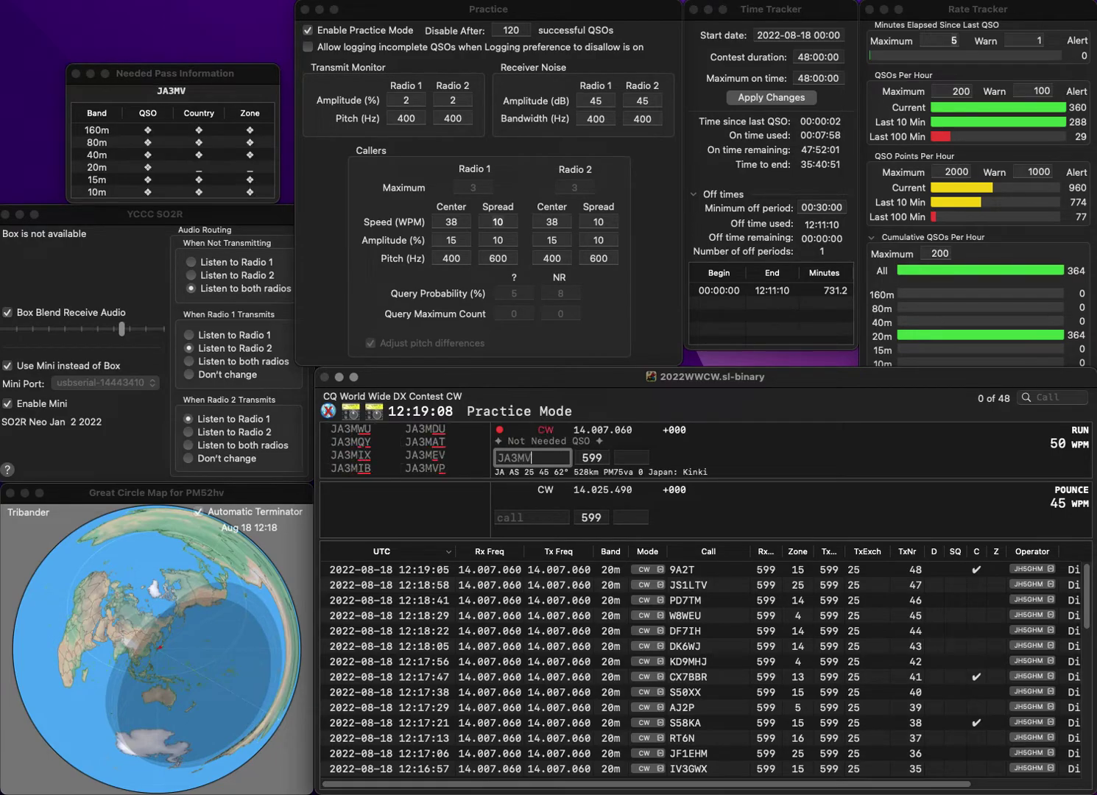
pyautogui.write('P')
pyautogui.press('Return')
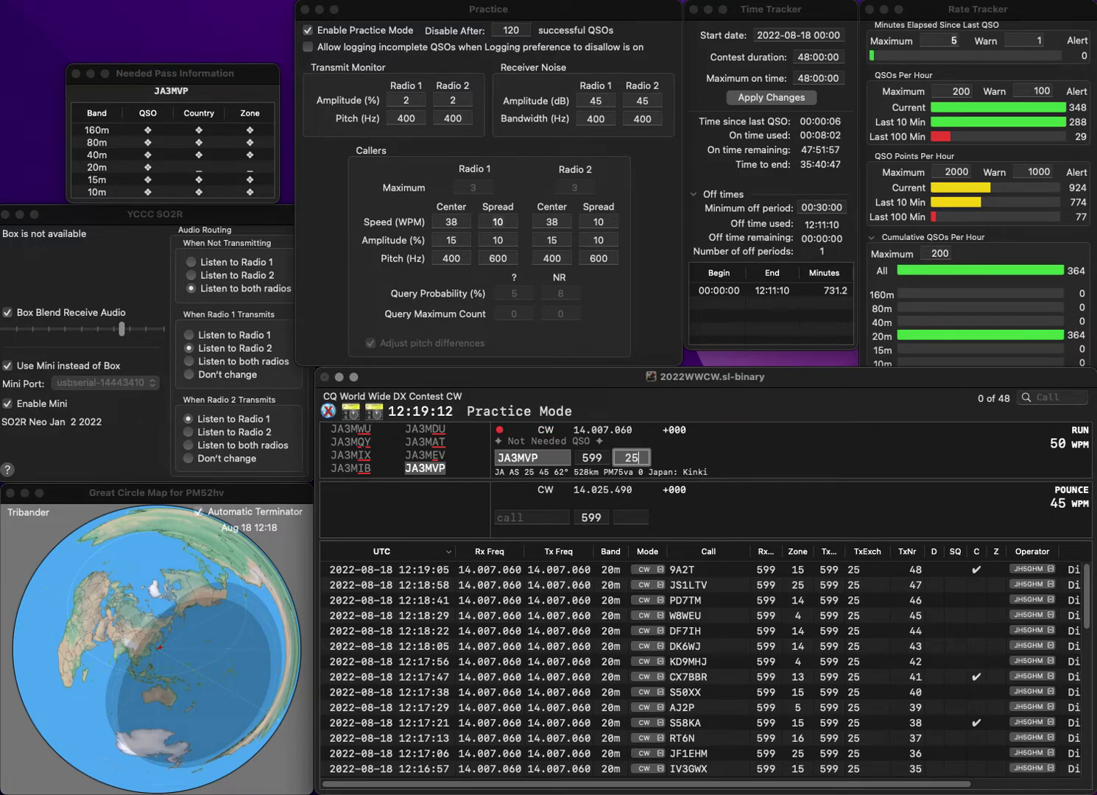
pyautogui.press('Return')
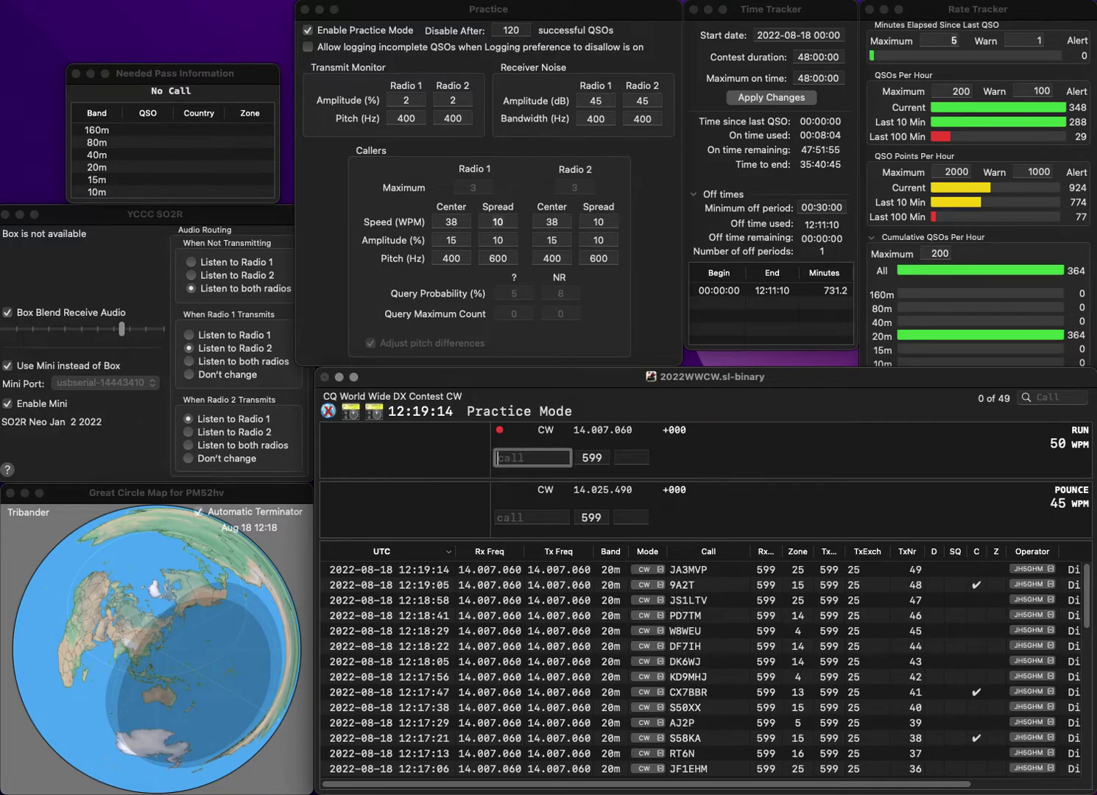
# Log two run-radio contacts: DA0N with zone 14 and RW9WJ/4 with zone 16.
pyautogui.write('DA')
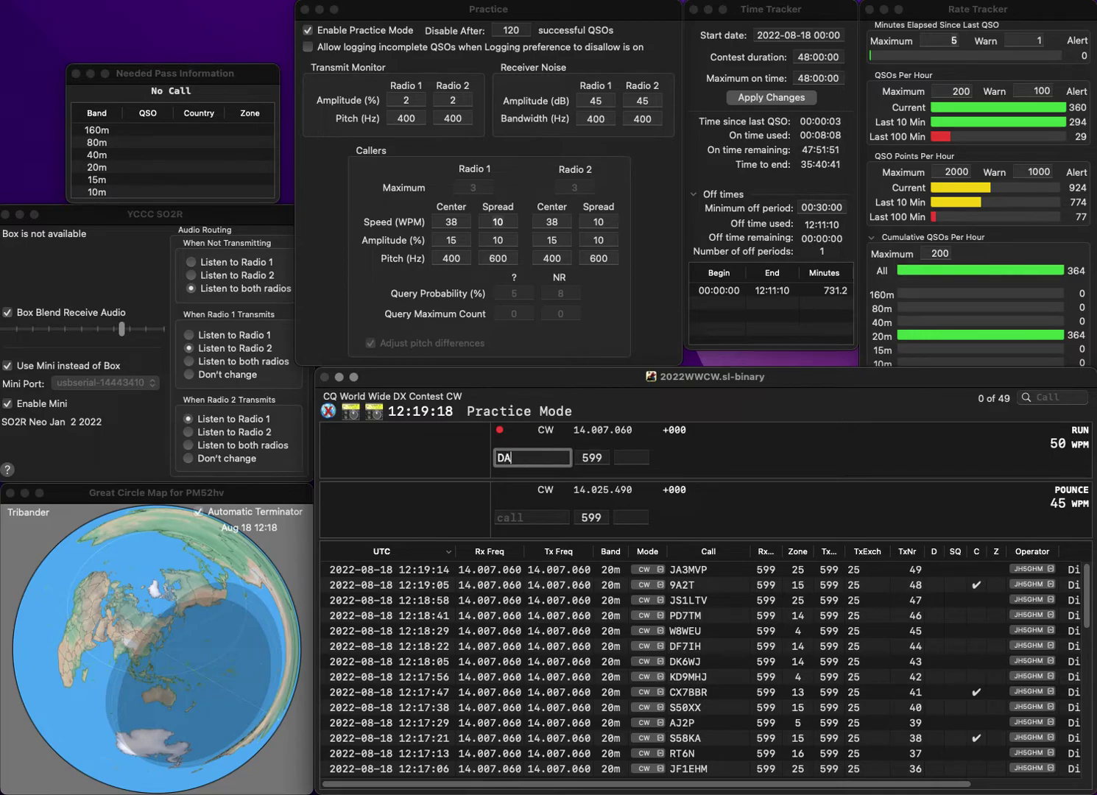
pyautogui.write('0')
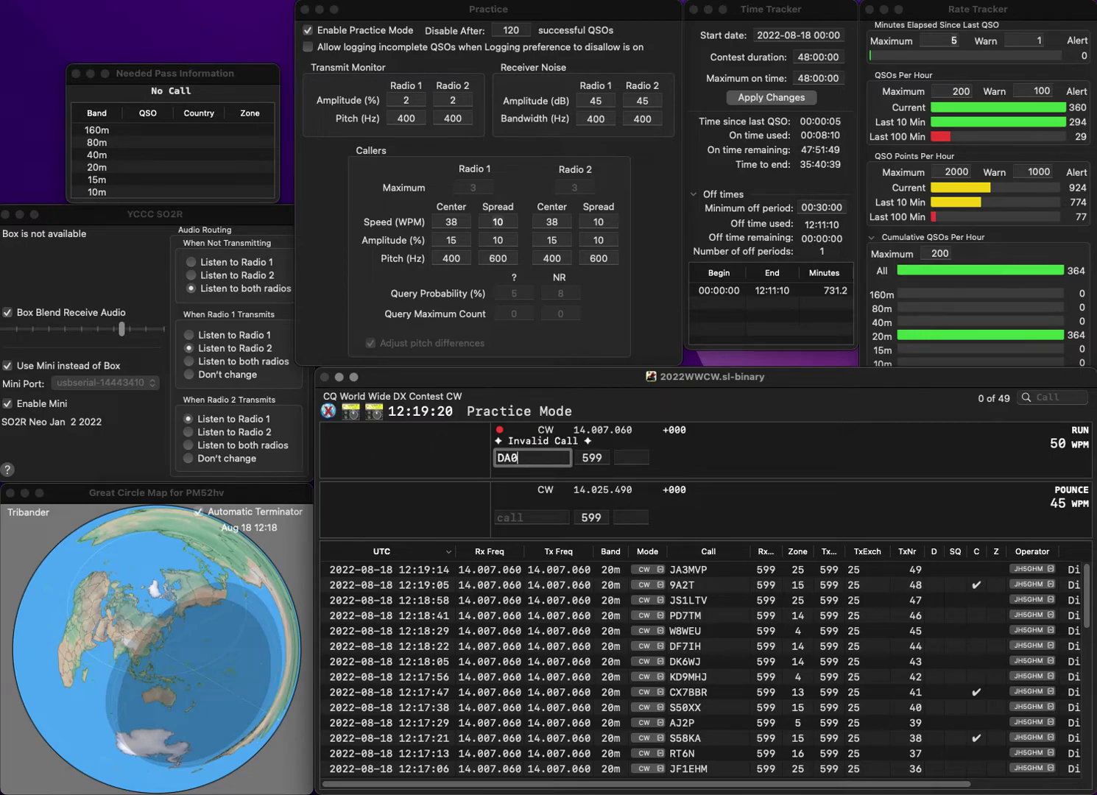
pyautogui.write('N')
pyautogui.press('space')
pyautogui.write('14')
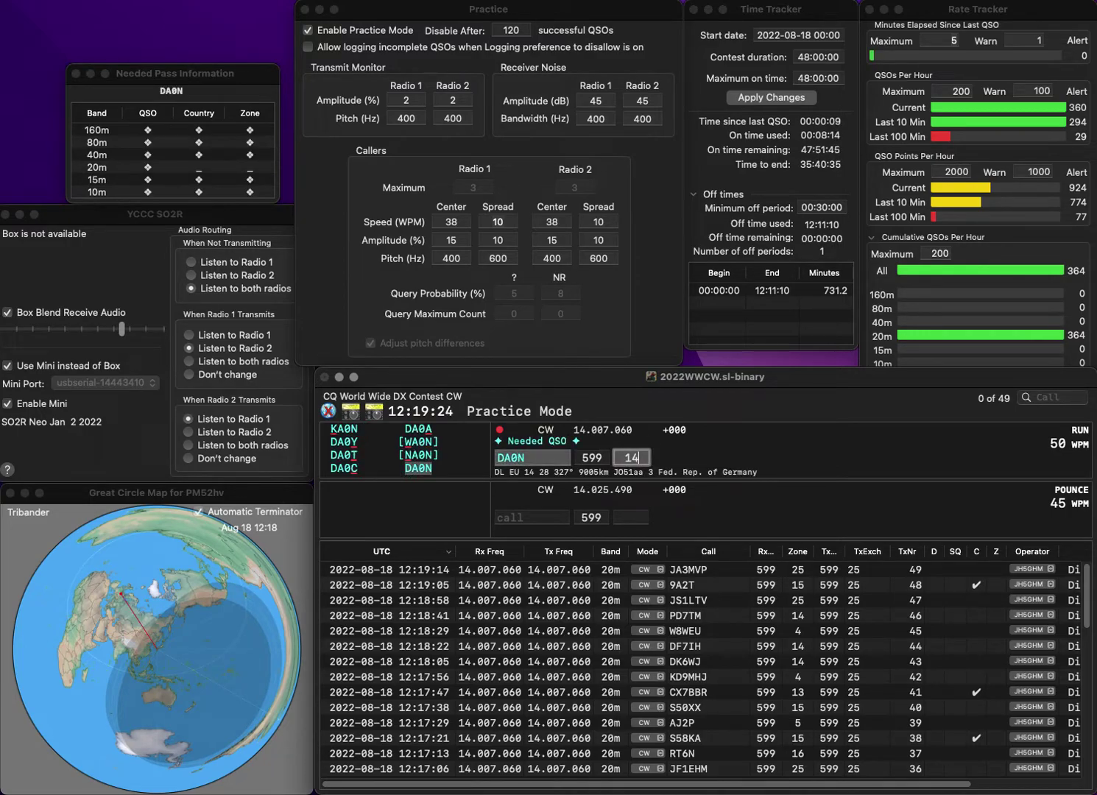
pyautogui.press('Return')
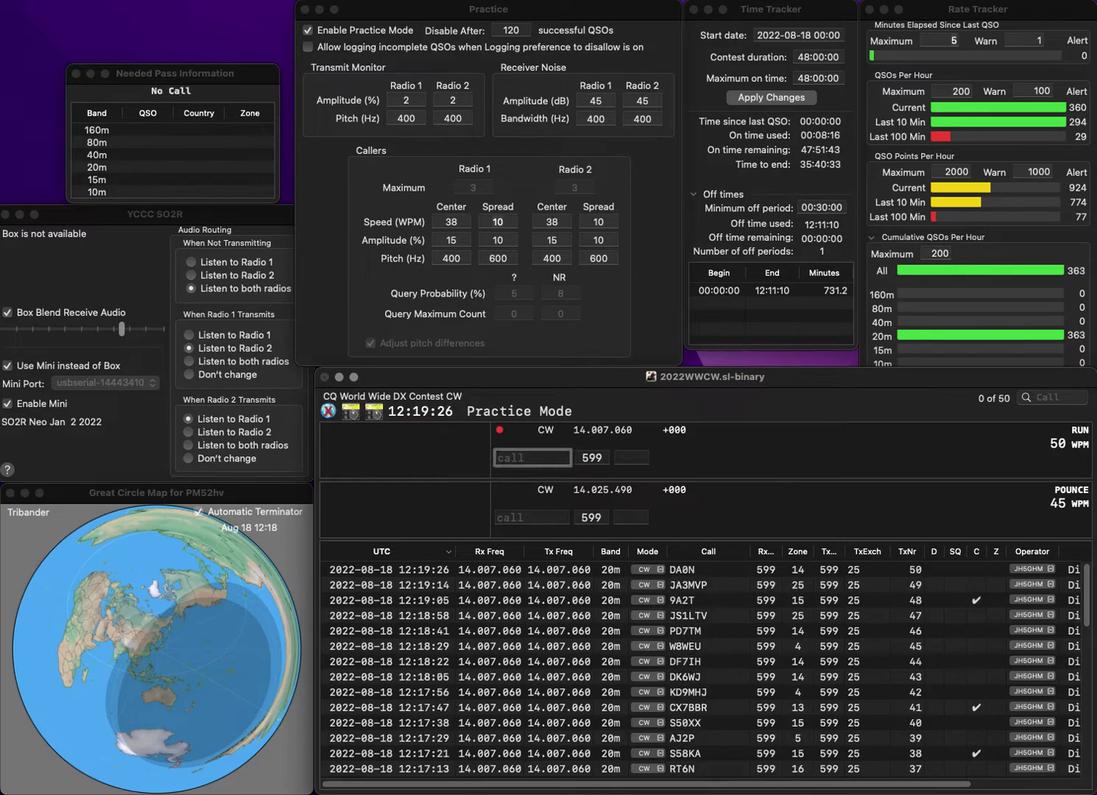
pyautogui.write('RW9')
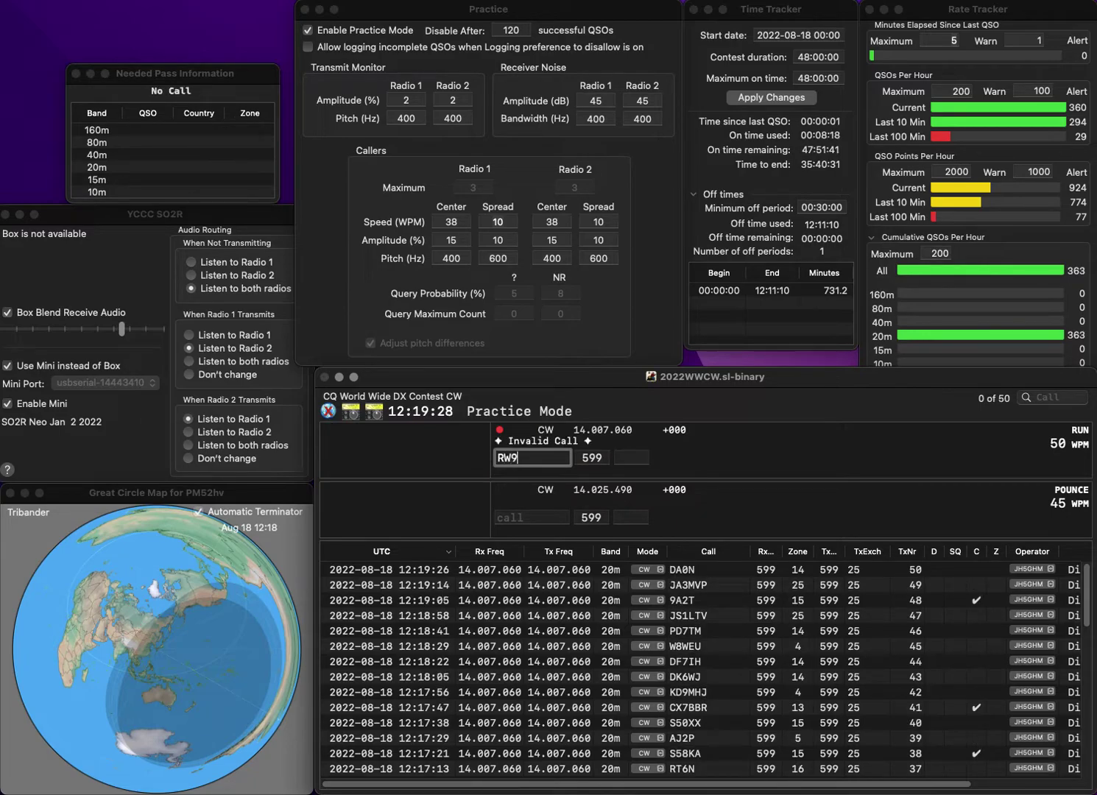
pyautogui.write('WJ/4')
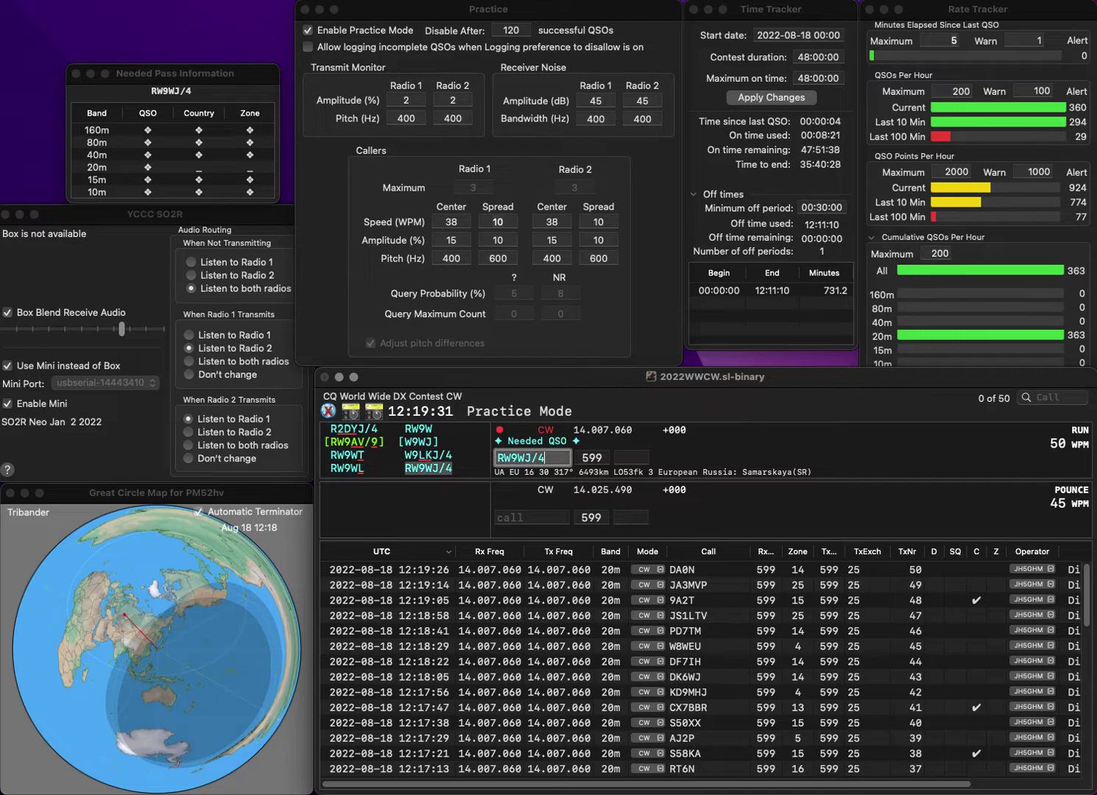
pyautogui.press('space')
pyautogui.write('16')
pyautogui.press('Return')
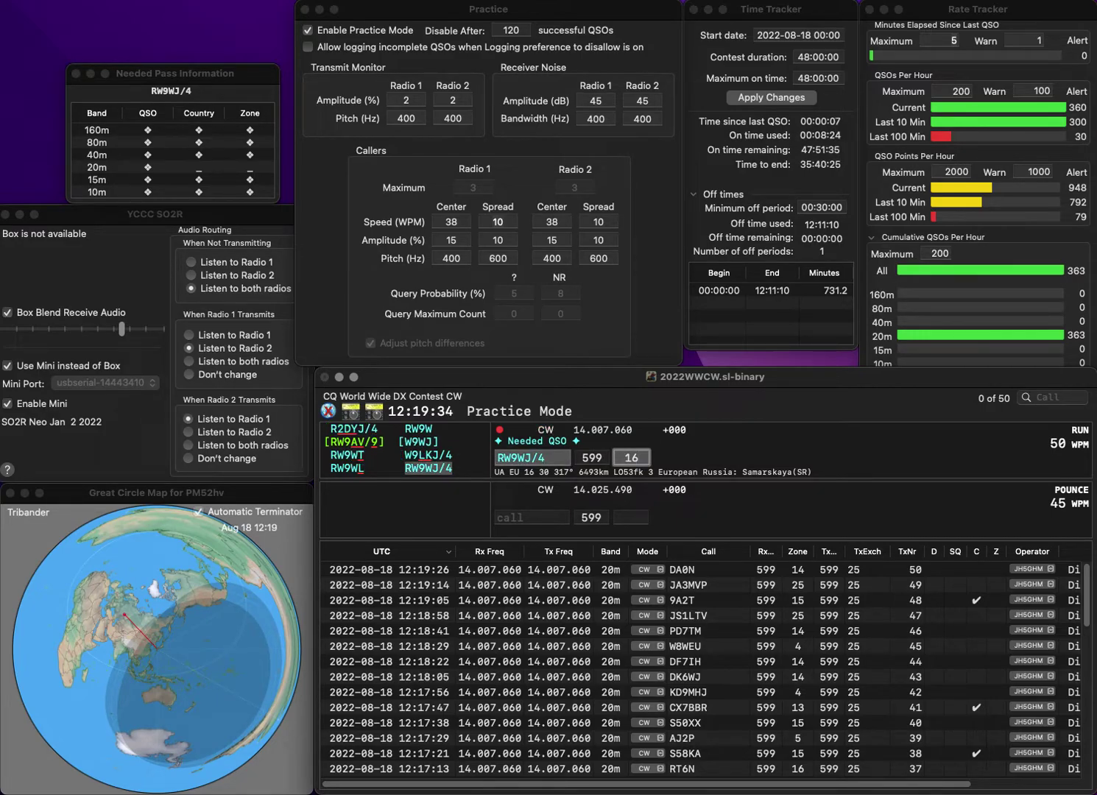
# Log two run-radio contacts: HA5ARX with zone 15 and IB9A with zone 15.
pyautogui.write('HA5ARX')
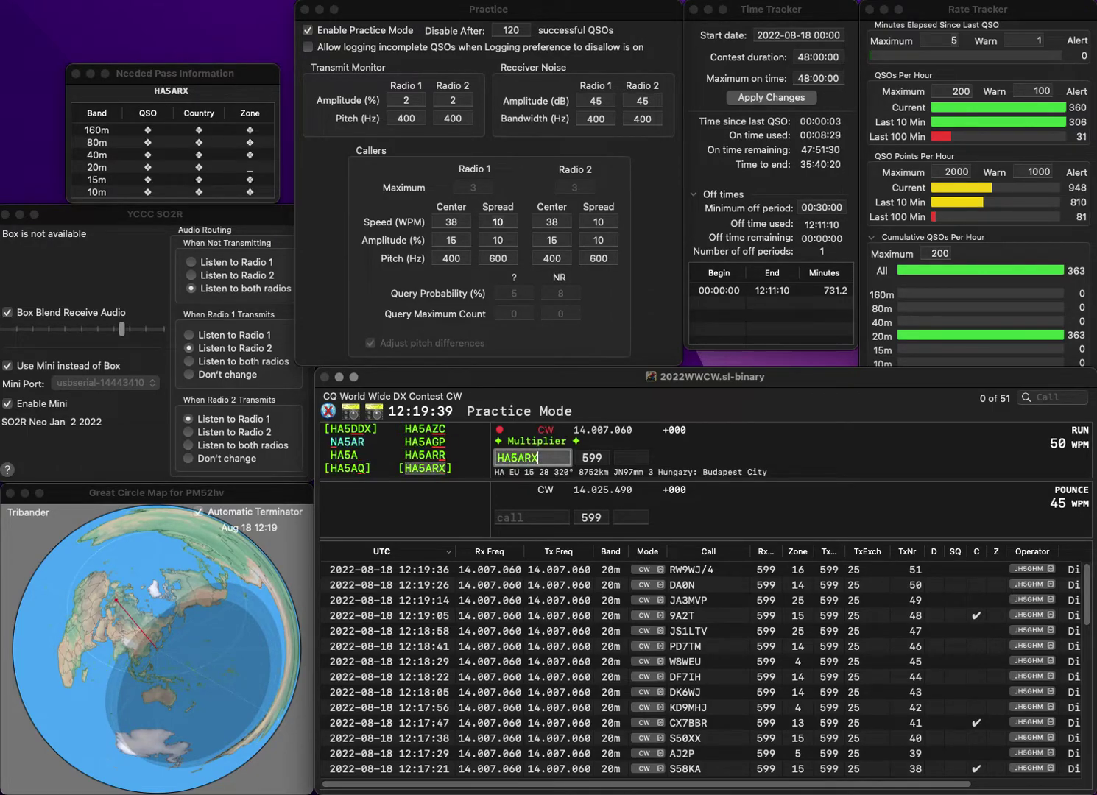
pyautogui.press('Tab')
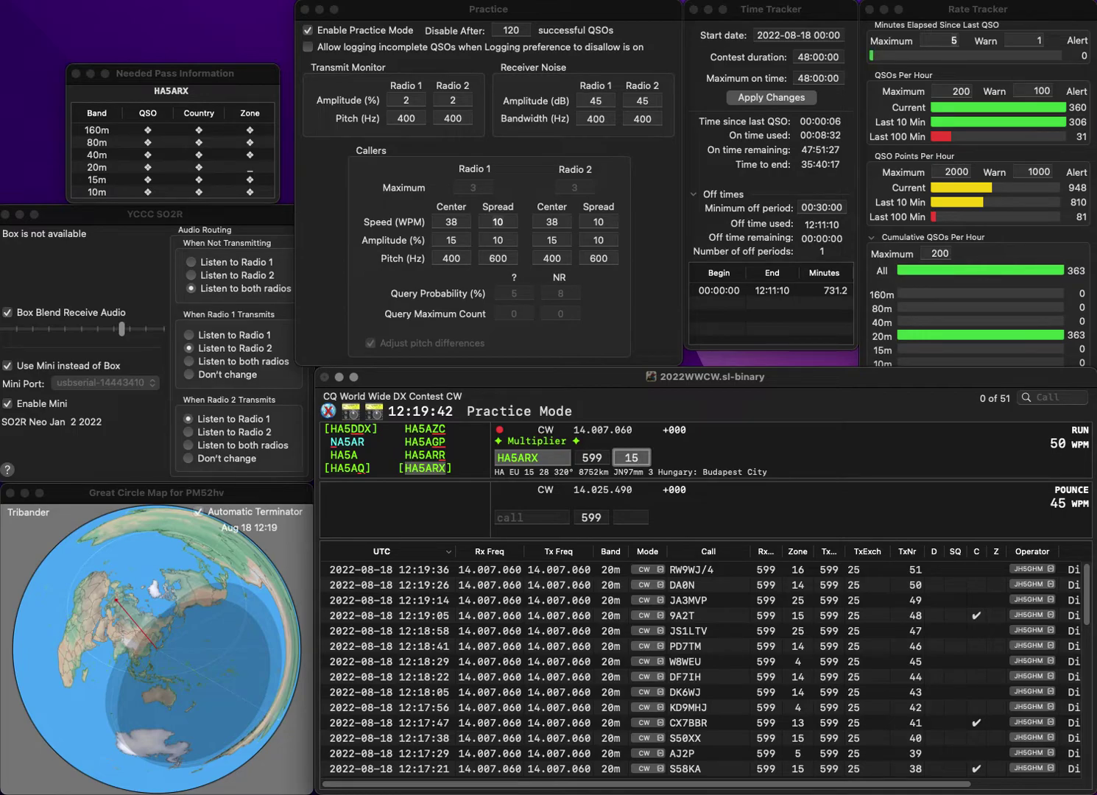
pyautogui.press('Return')
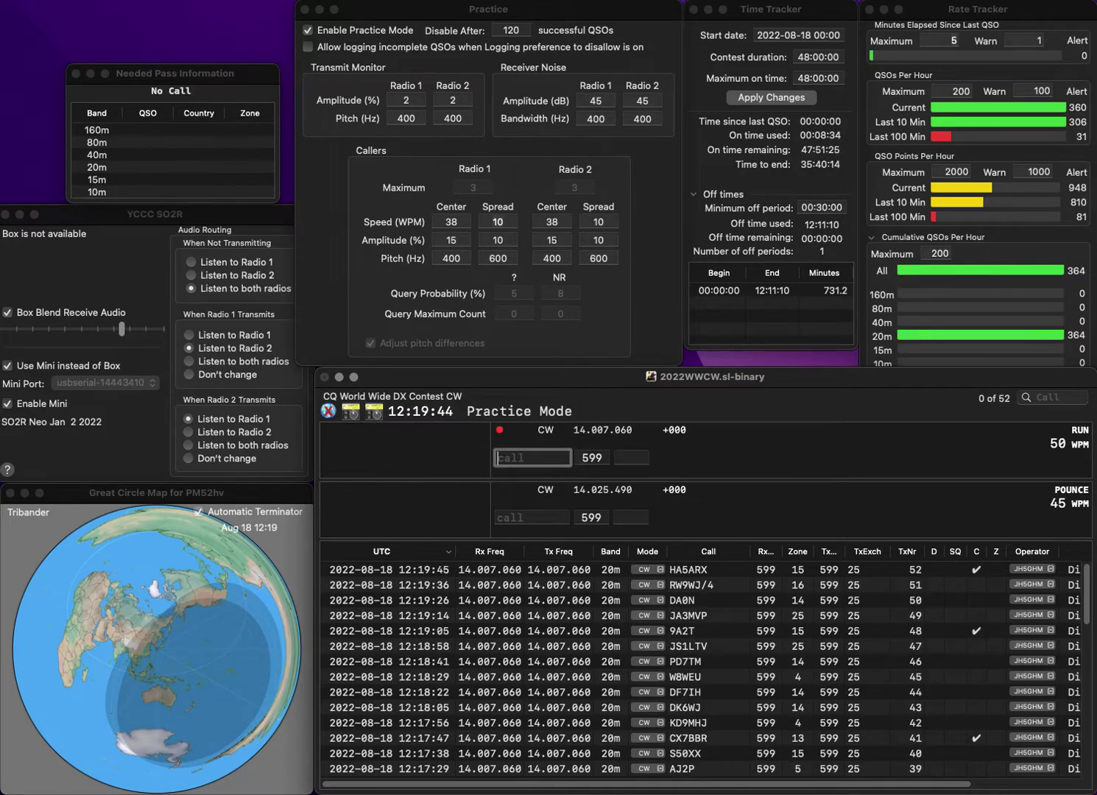
pyautogui.write('IB9A')
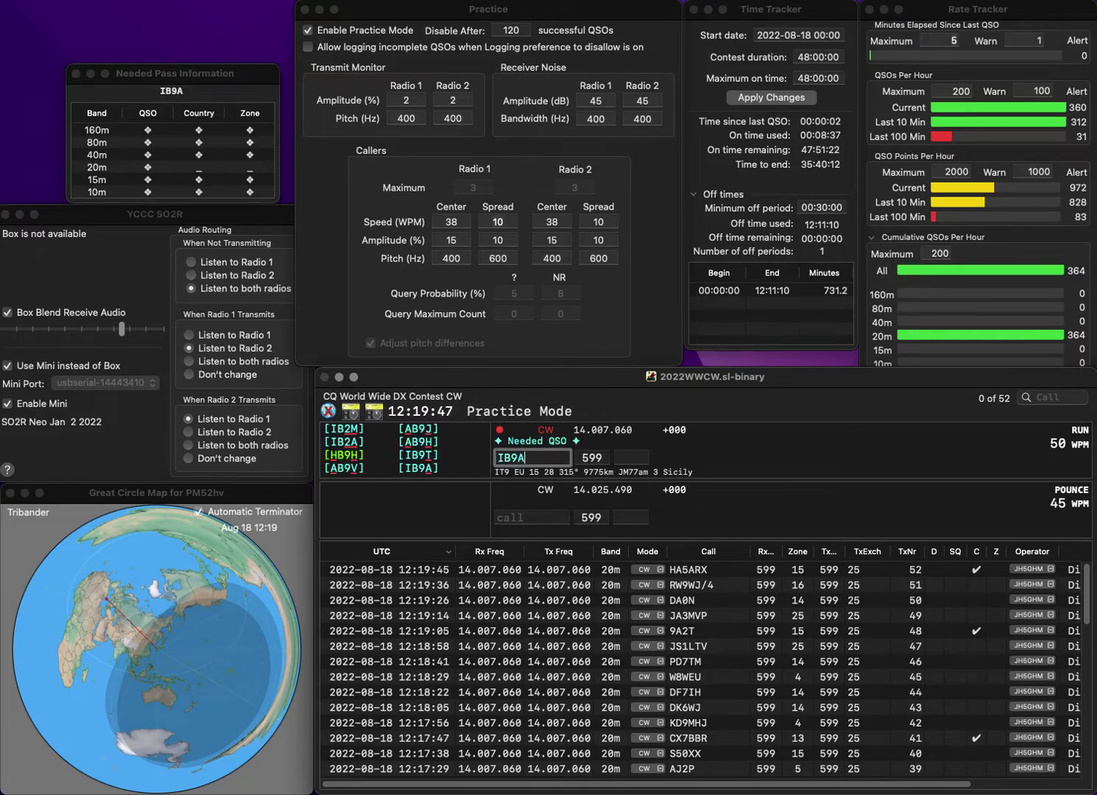
pyautogui.press('Return')
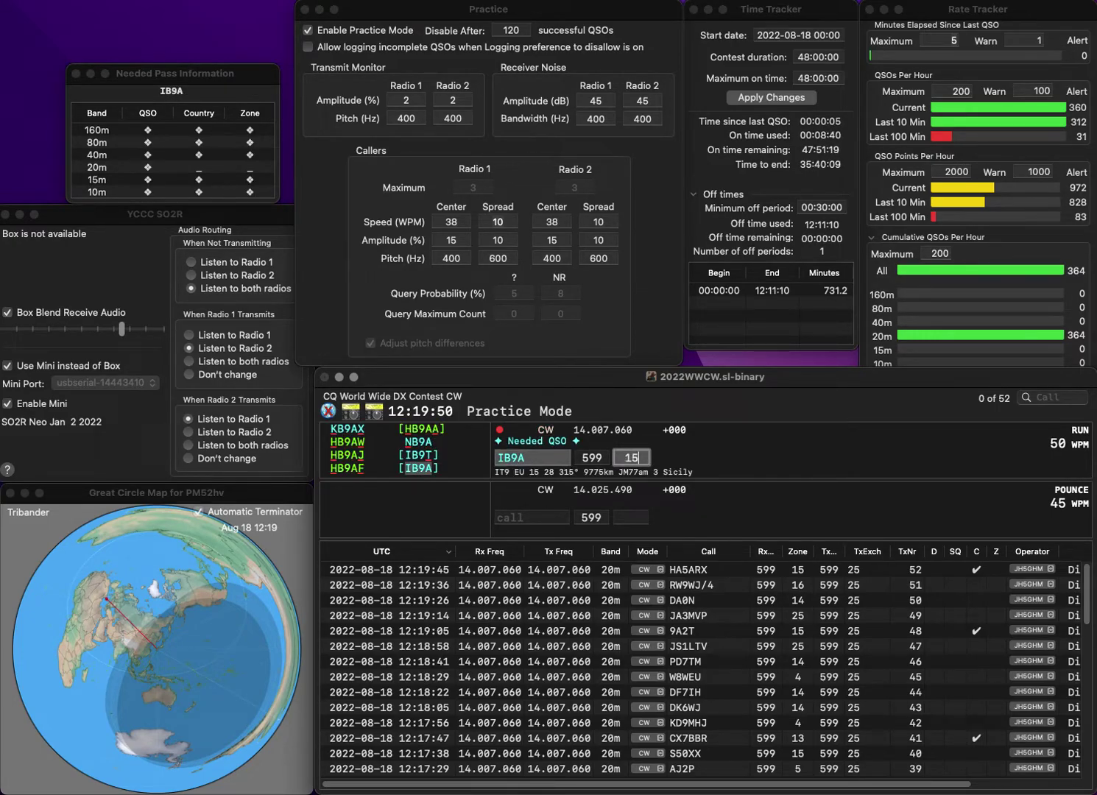
pyautogui.press('Return')
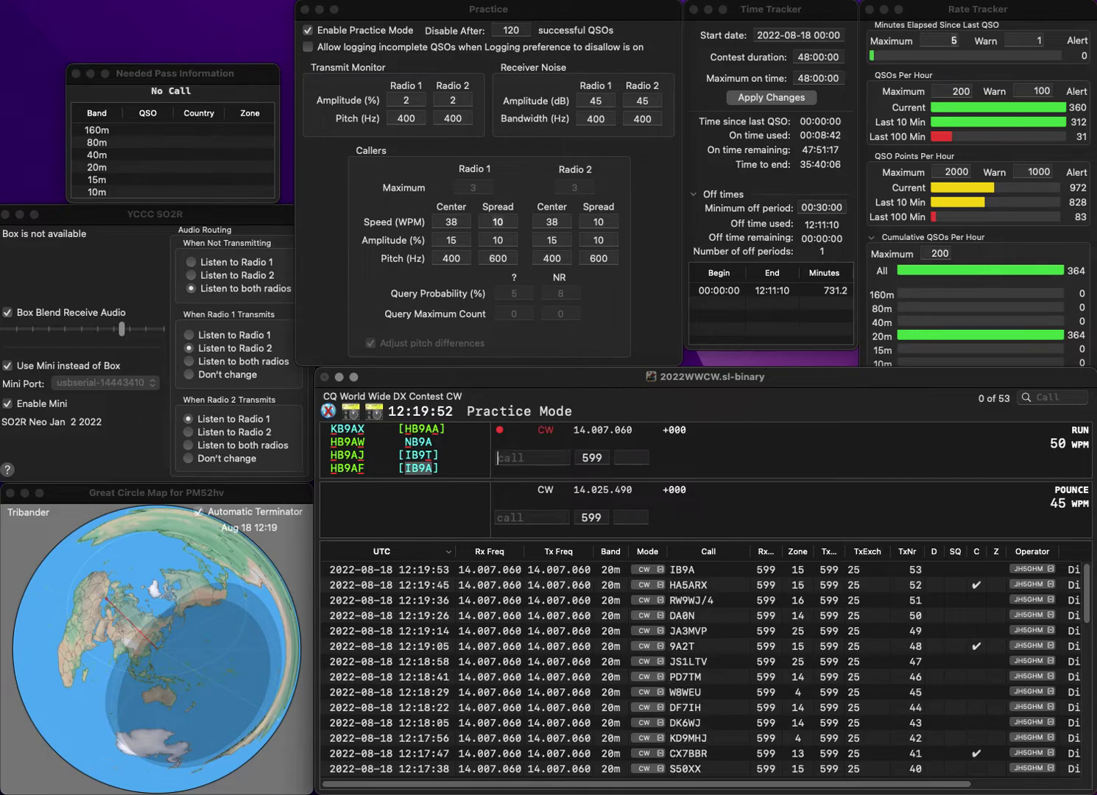
pyautogui.write('DK5MJ')
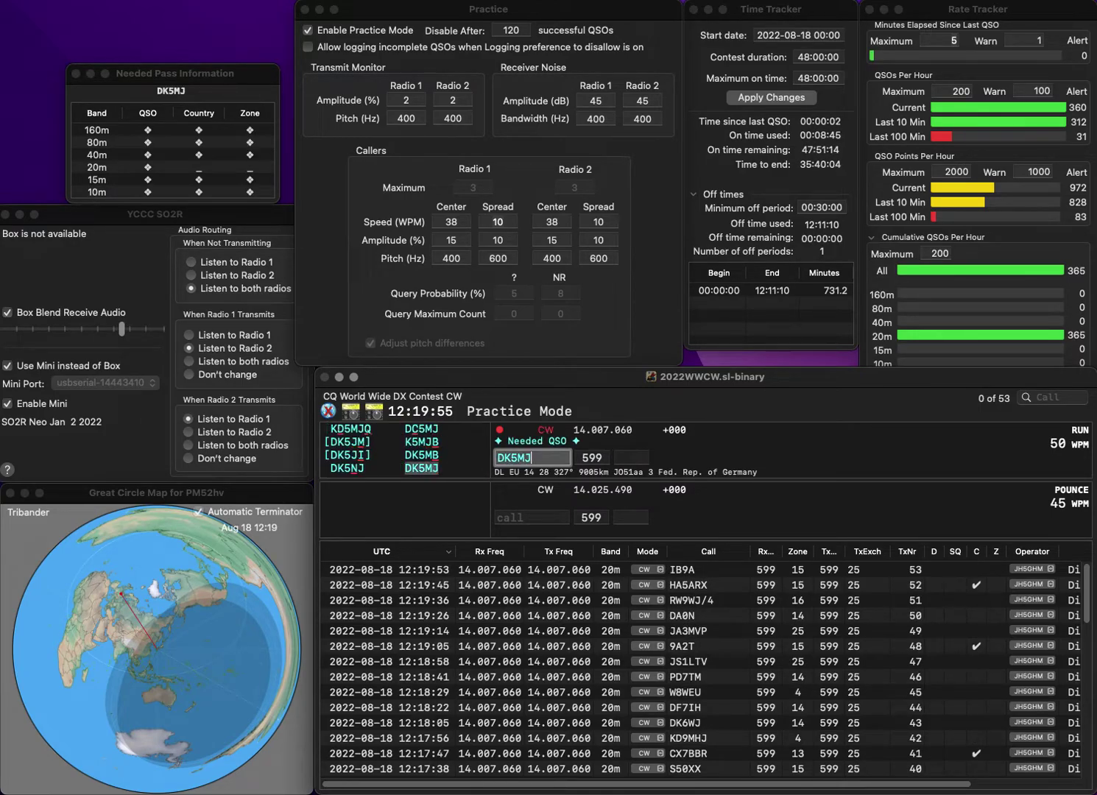
pyautogui.press('Tab')
pyautogui.write('14')
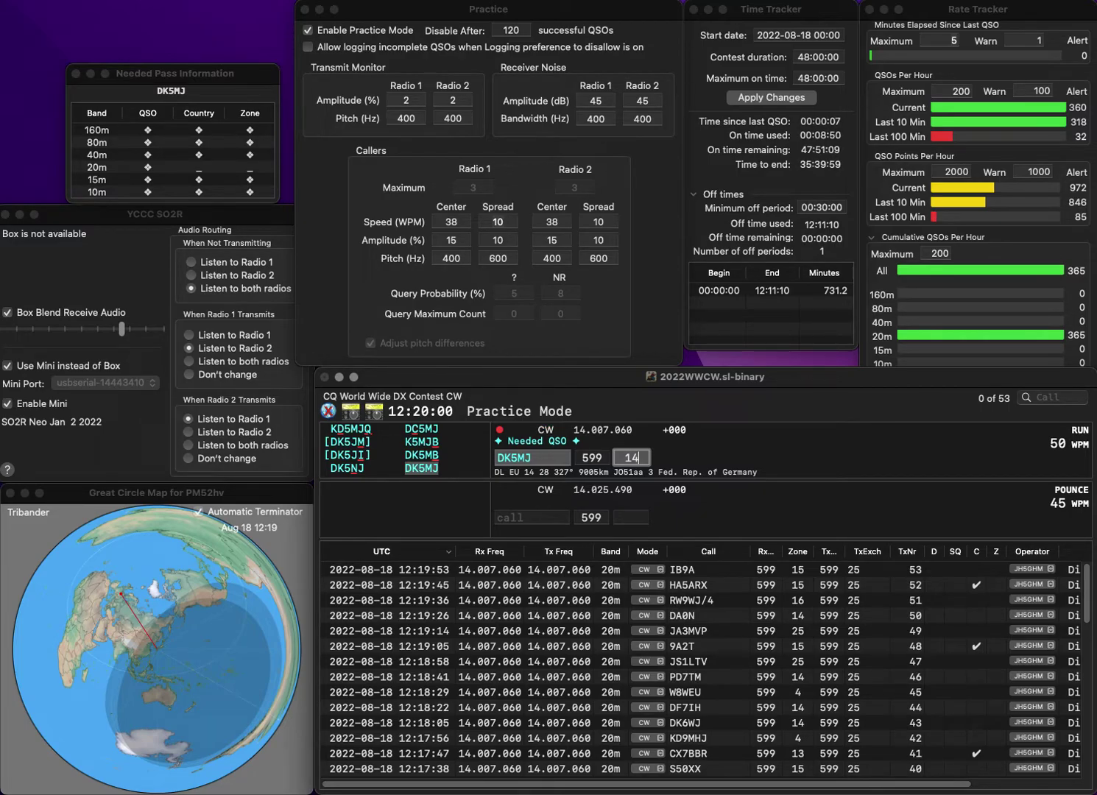
pyautogui.press('Return')
pyautogui.write('W')
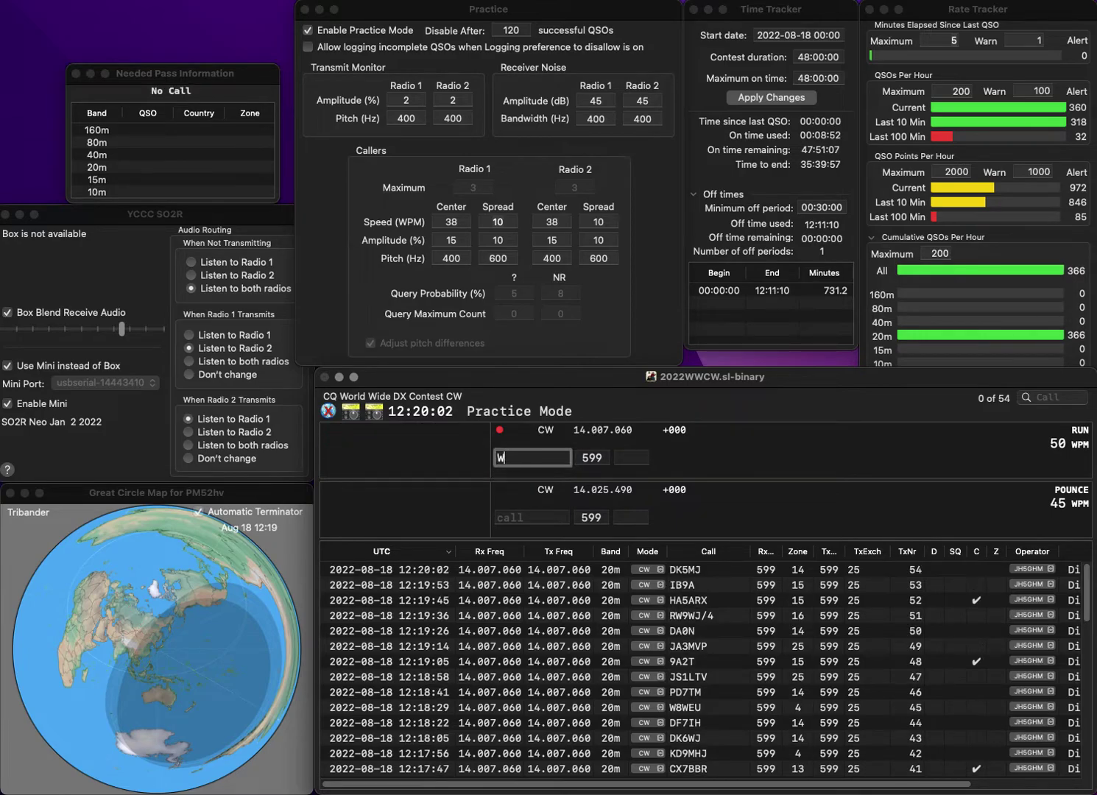
pyautogui.write('G3C')
pyautogui.press('Tab')
pyautogui.write('5')
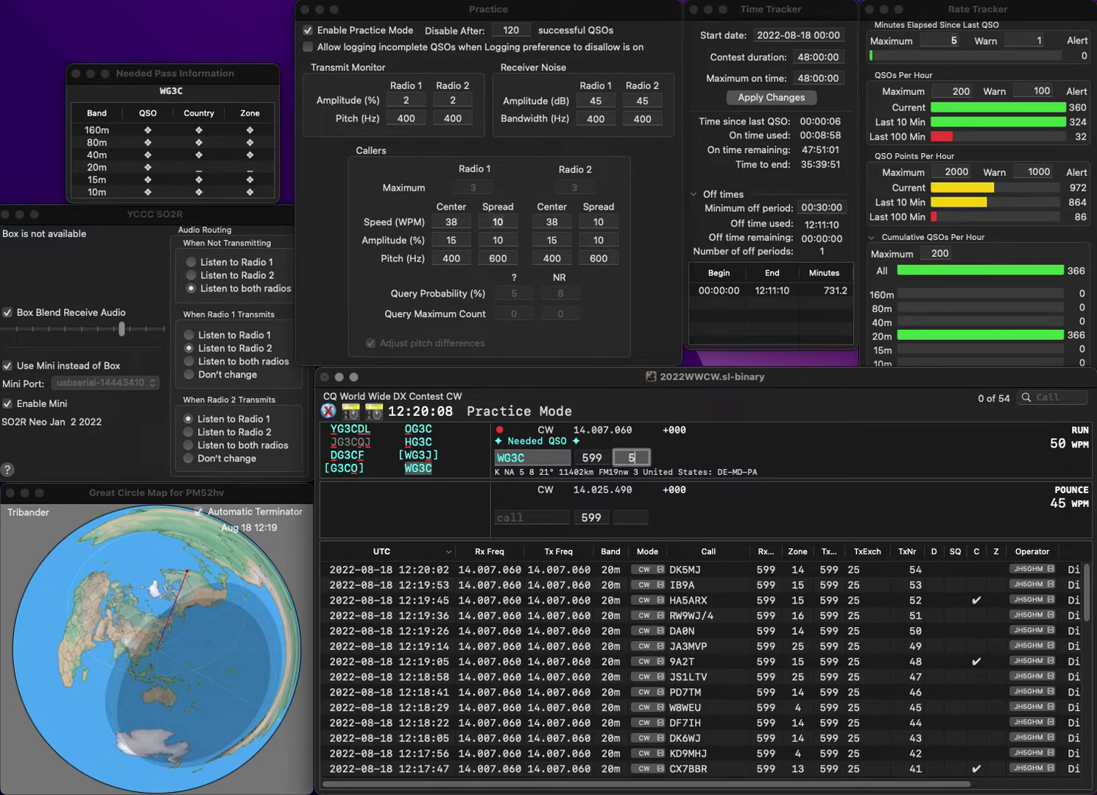
pyautogui.press('Return')
pyautogui.write('N8OGI')
pyautogui.press('space')
pyautogui.write('4')
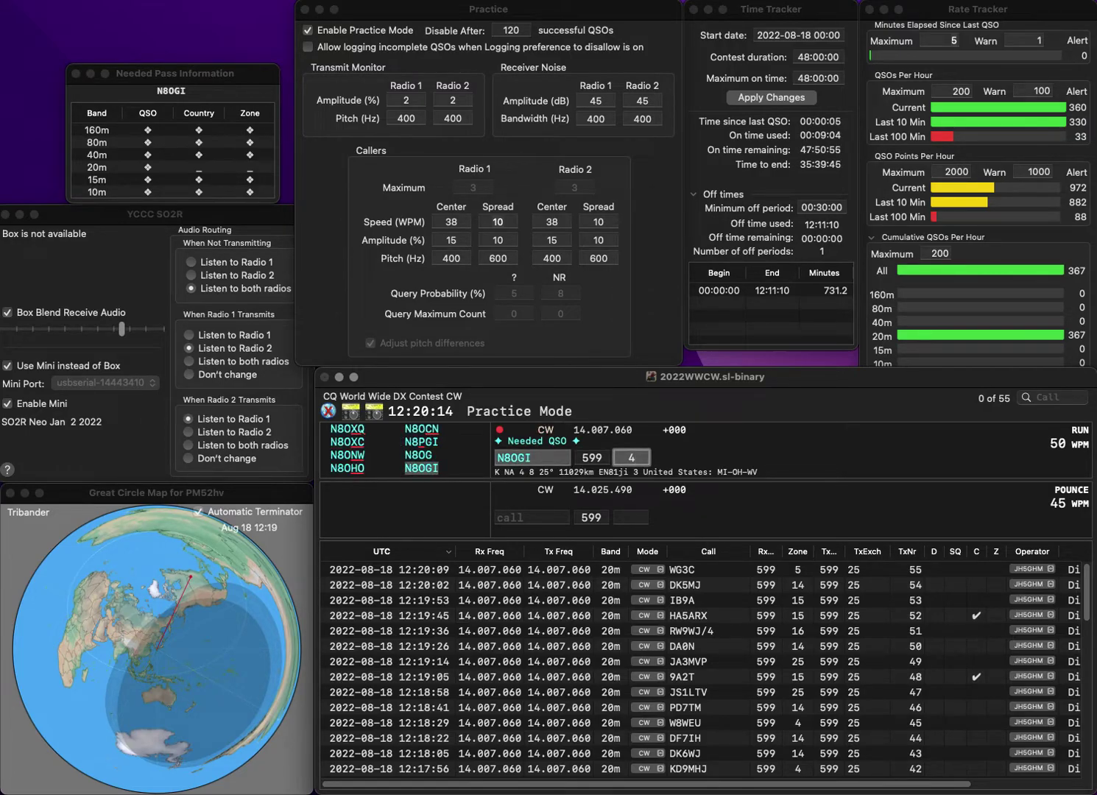
pyautogui.press('Return')
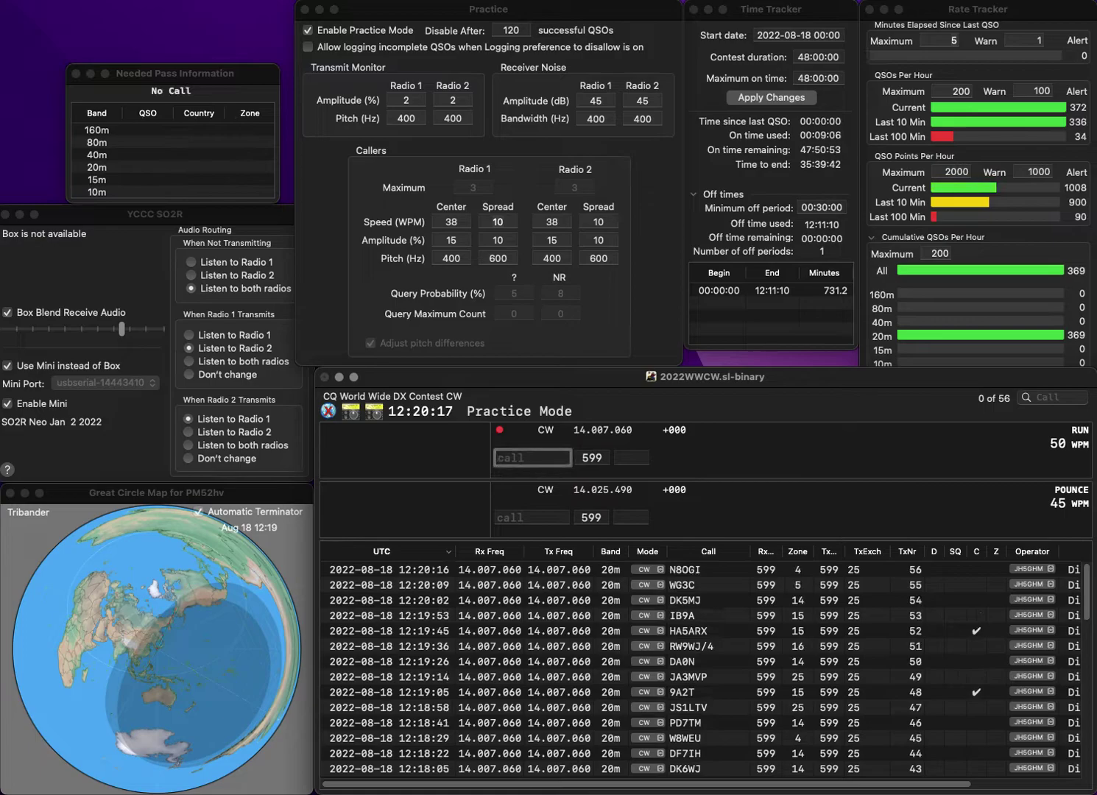
pyautogui.write('LZ1QN')
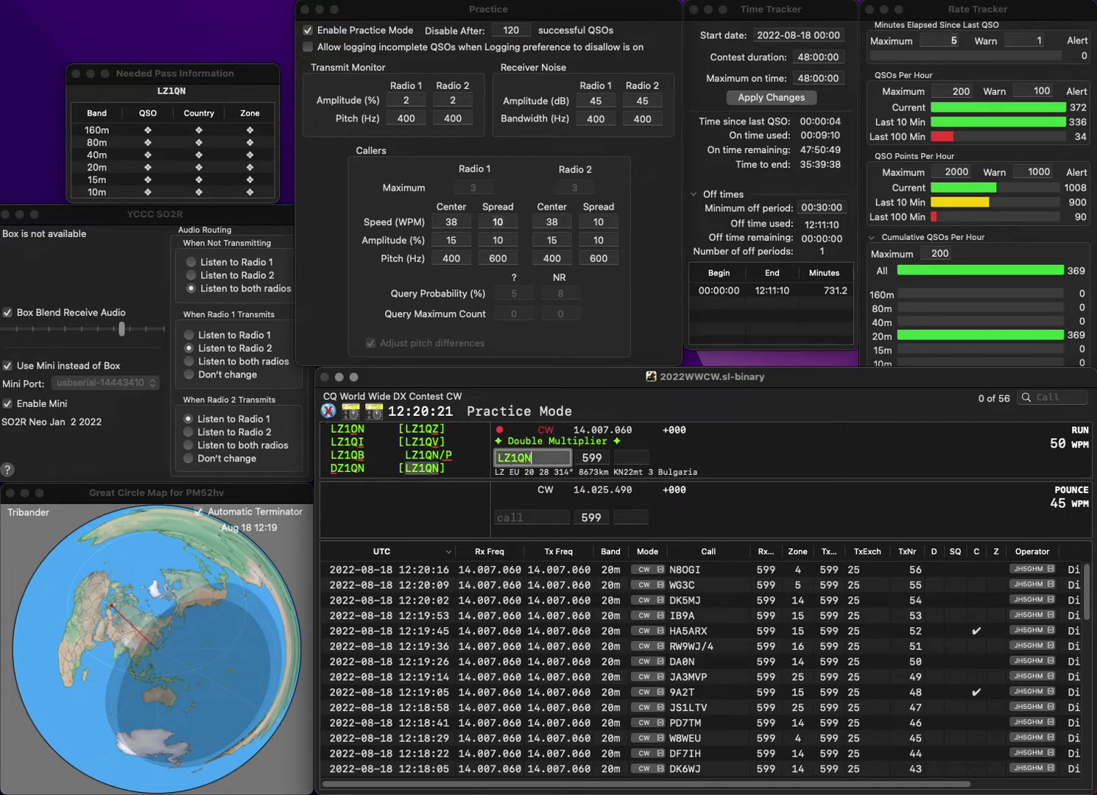
pyautogui.write('/P')
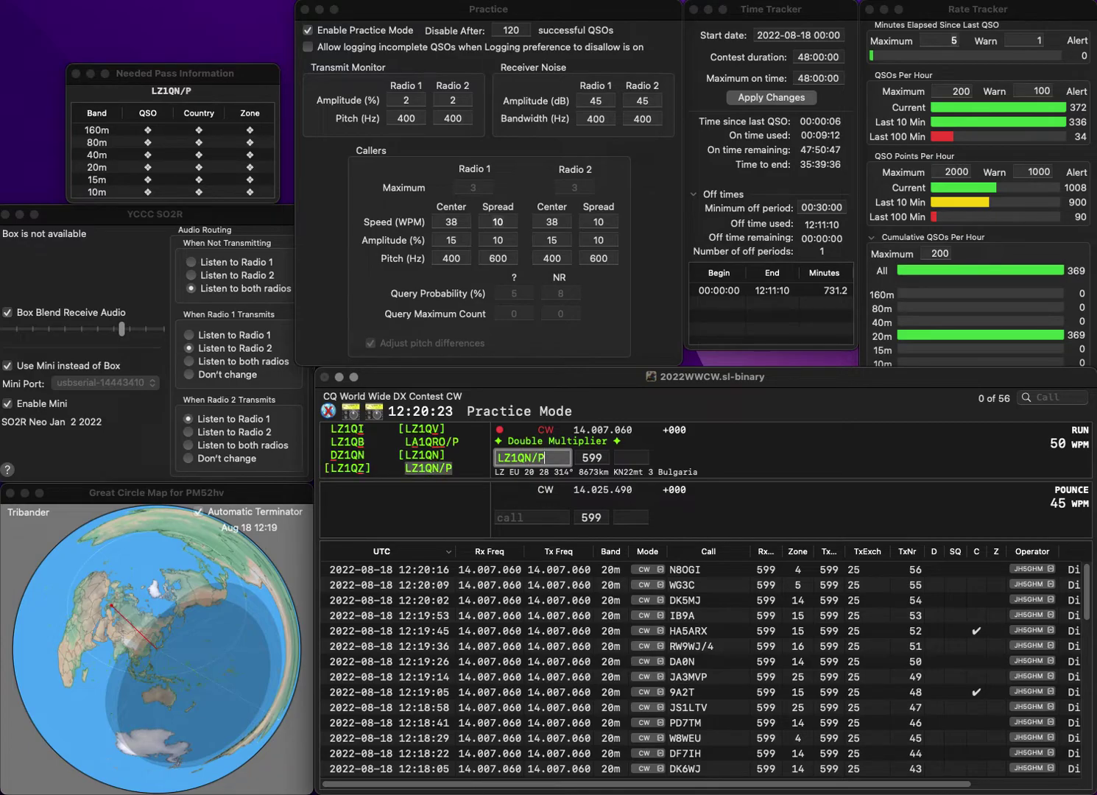
pyautogui.press('space')
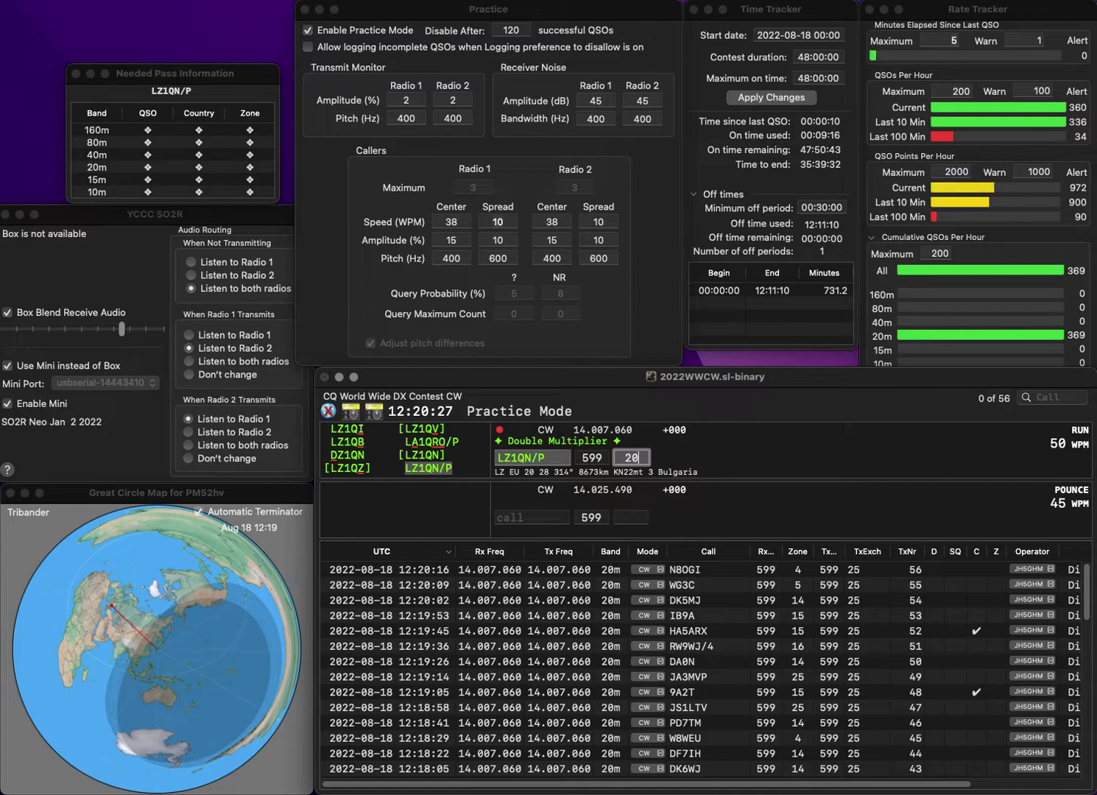
pyautogui.press('Return')
pyautogui.write('RW9TP')
pyautogui.press('space')
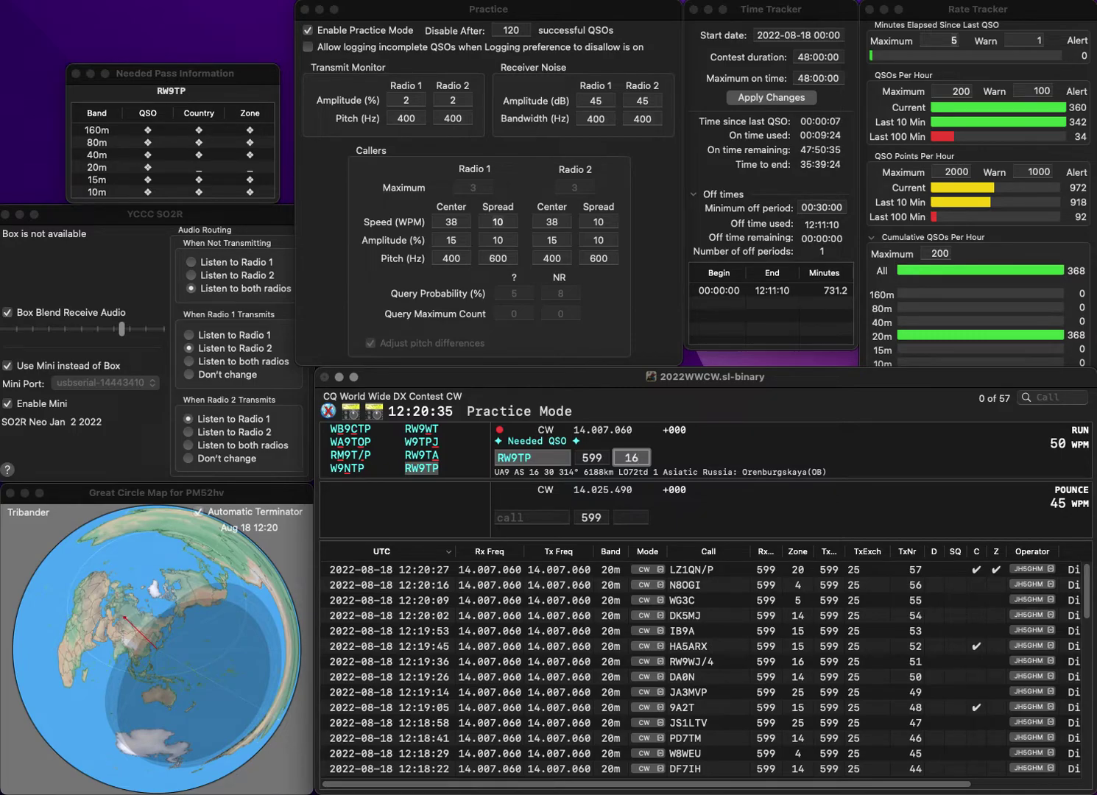
pyautogui.press('Return')
pyautogui.write('F5MKD')
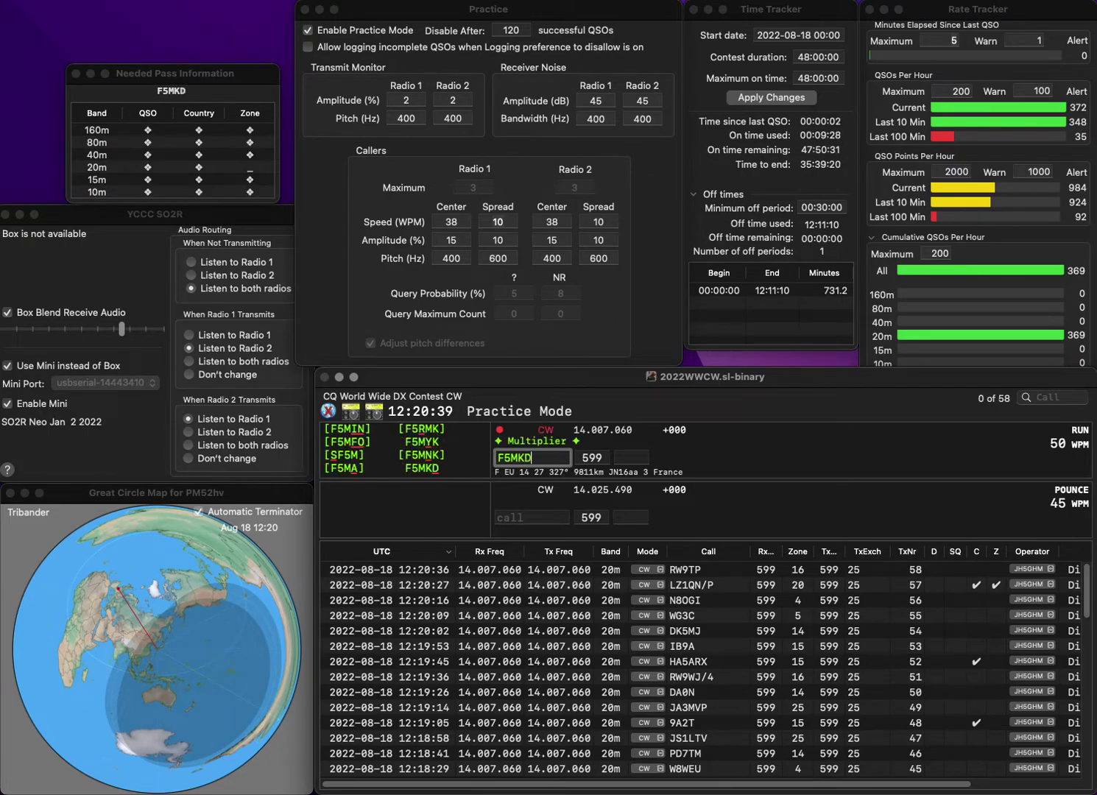
pyautogui.press('Return')
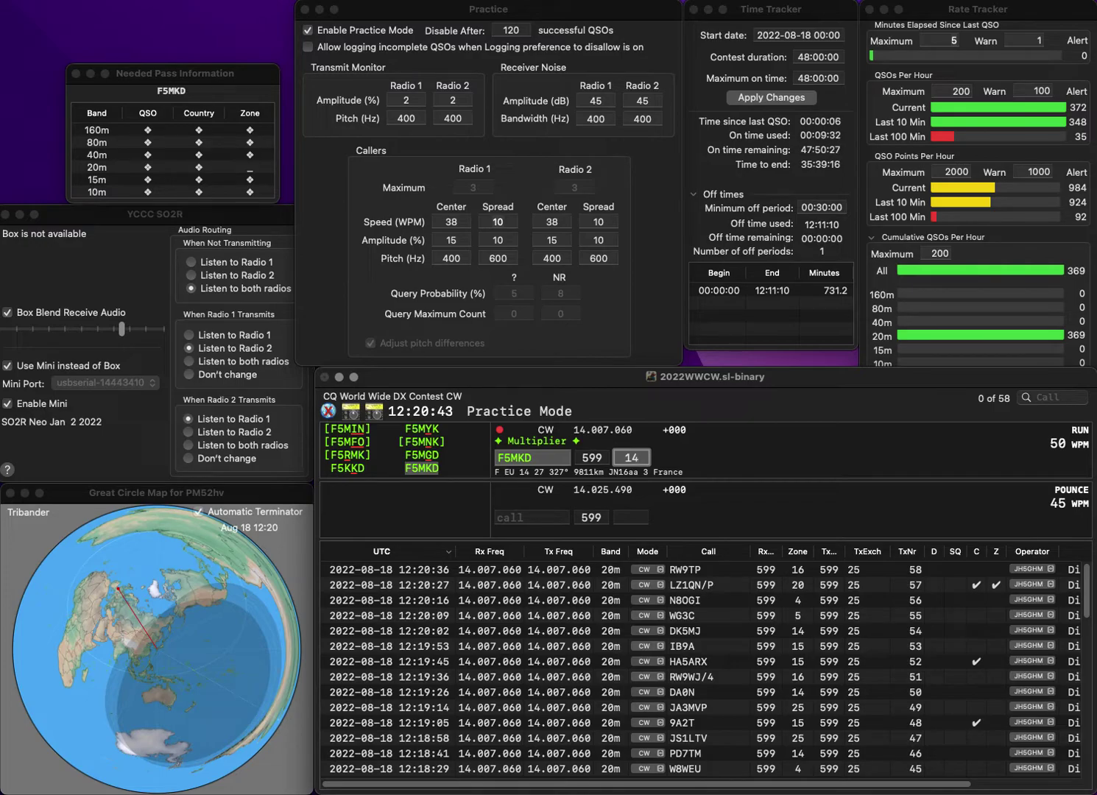
pyautogui.press('Return')
pyautogui.write('F5IG')
pyautogui.press('space')
pyautogui.write('14')
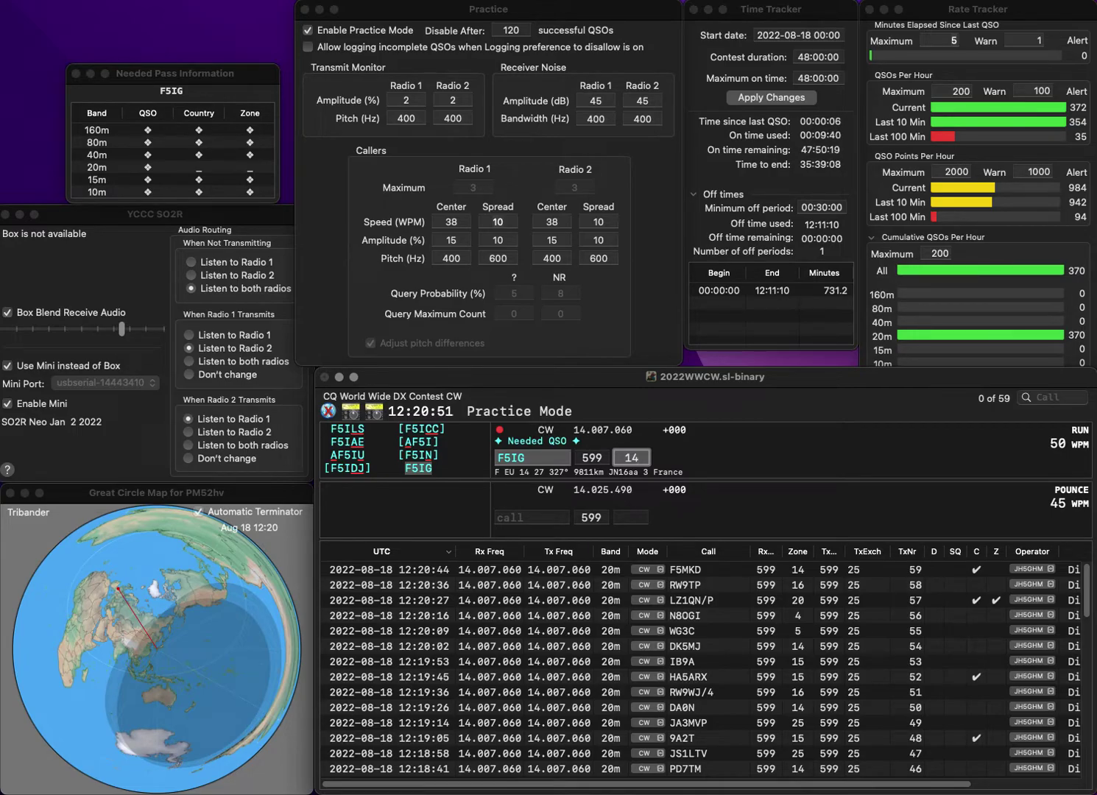
pyautogui.press('Return')
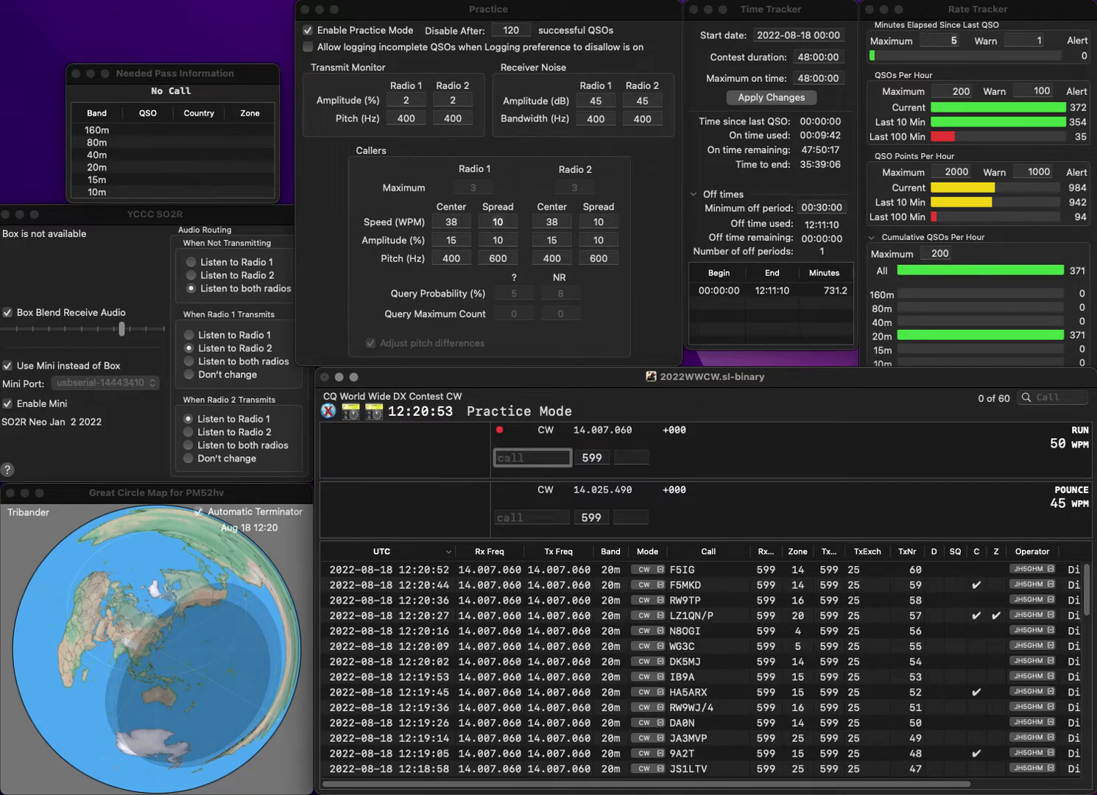
pyautogui.write('F5D')
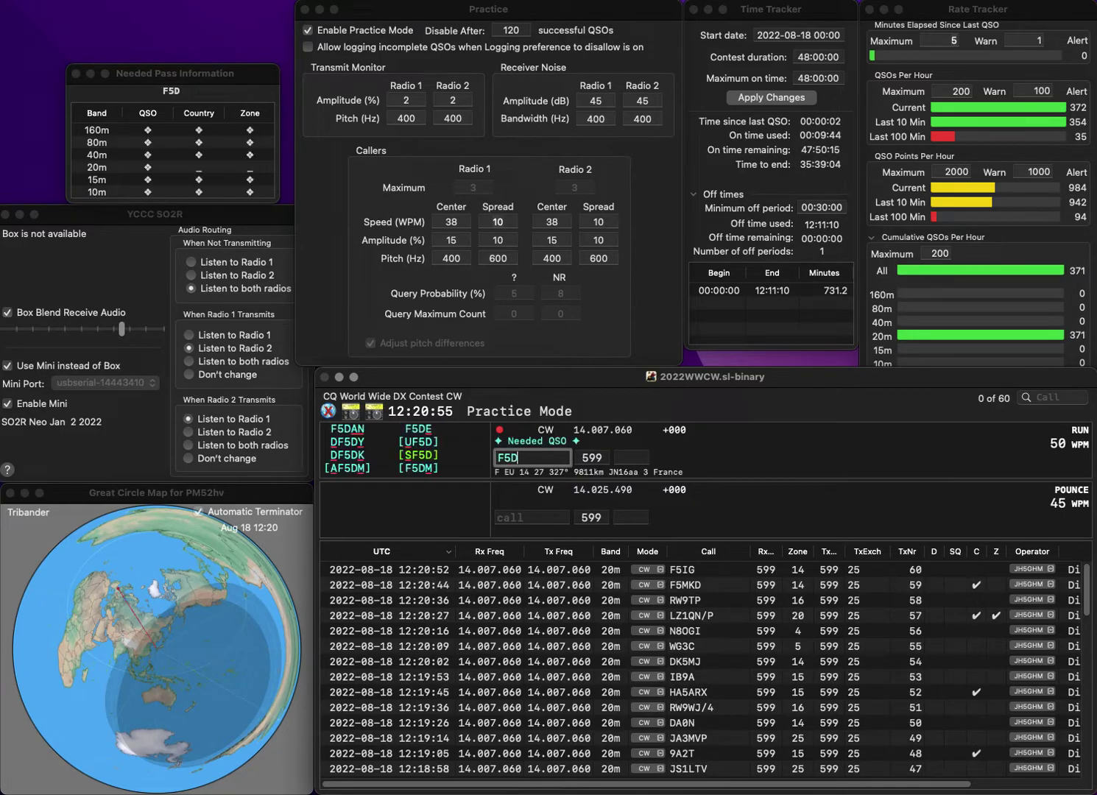
pyautogui.write('CB')
pyautogui.click(518, 458)
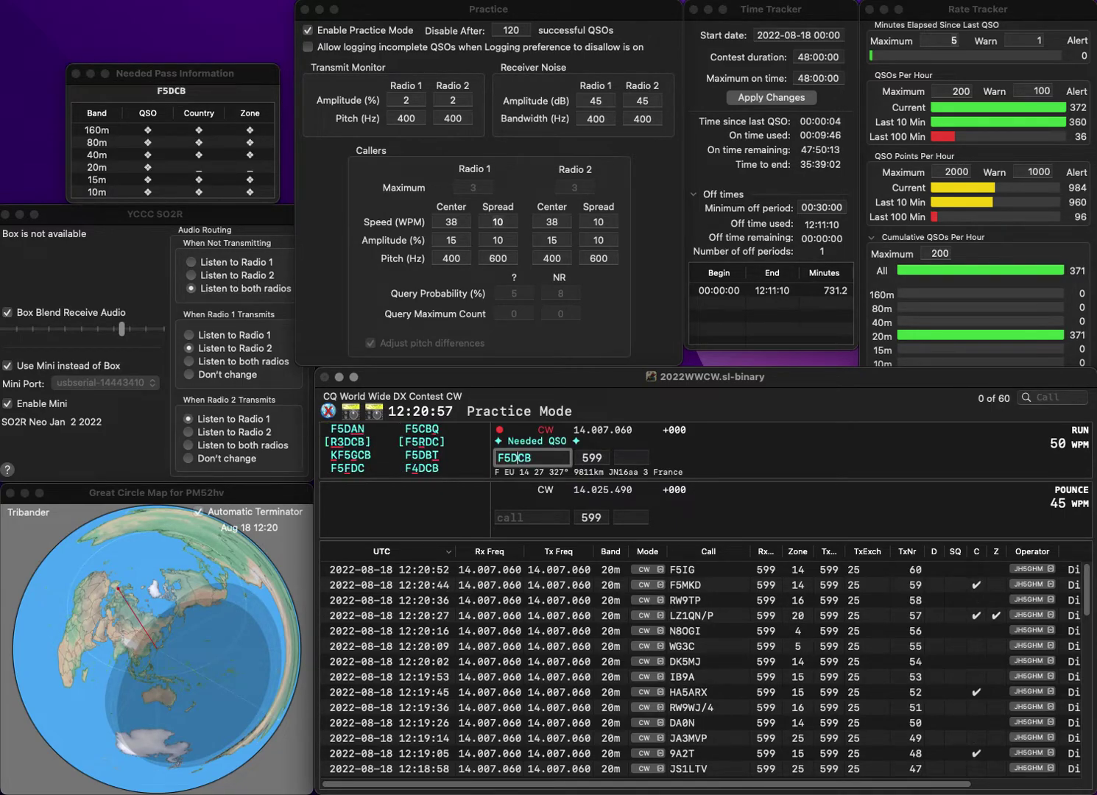
pyautogui.press('Delete')
pyautogui.write('4')
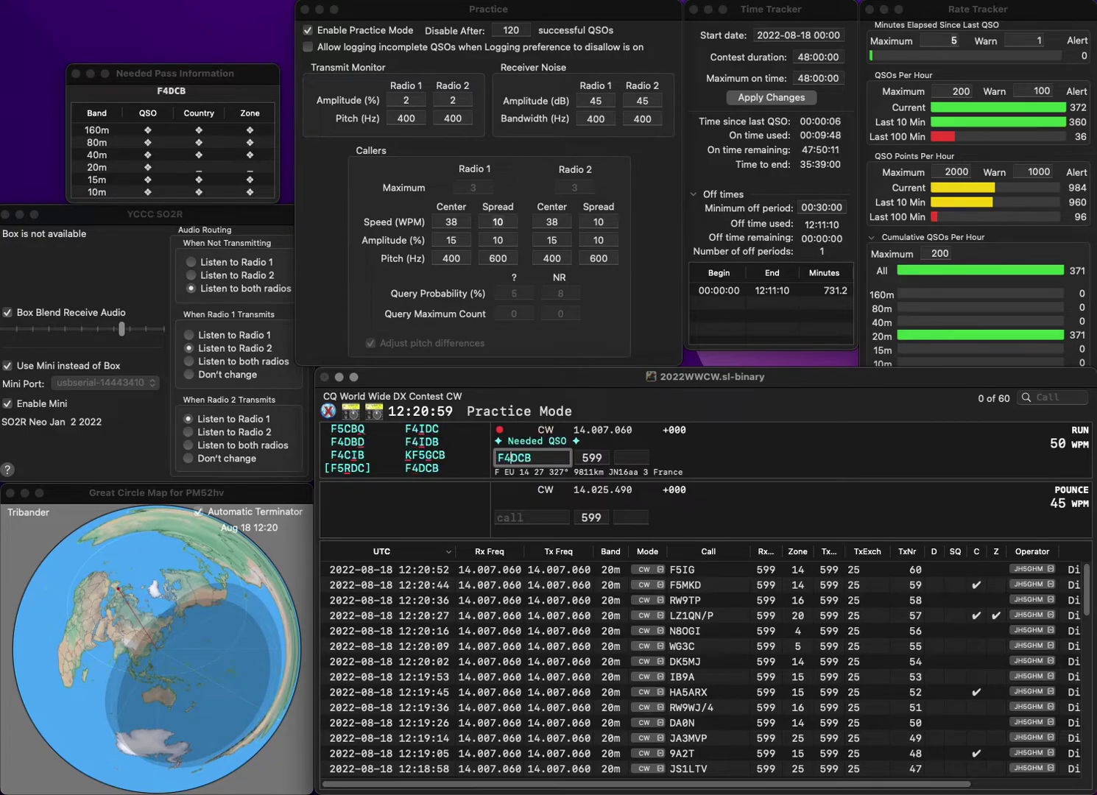
pyautogui.press('Tab')
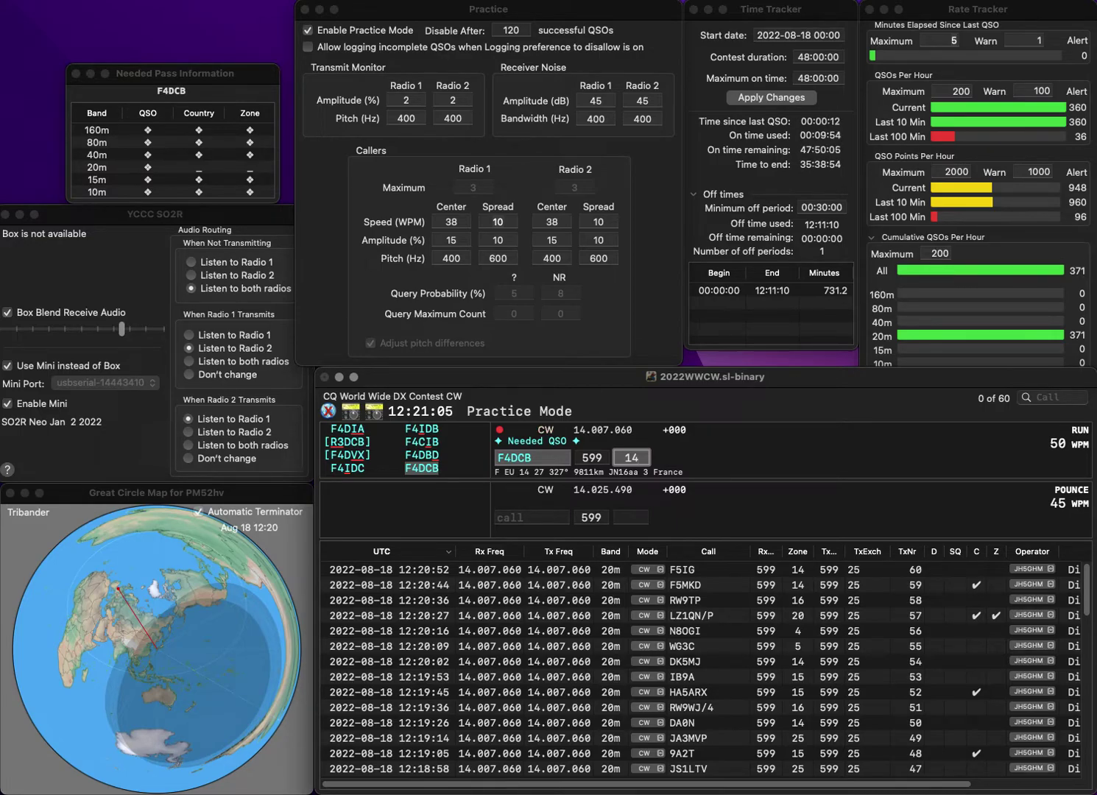
pyautogui.press('Return')
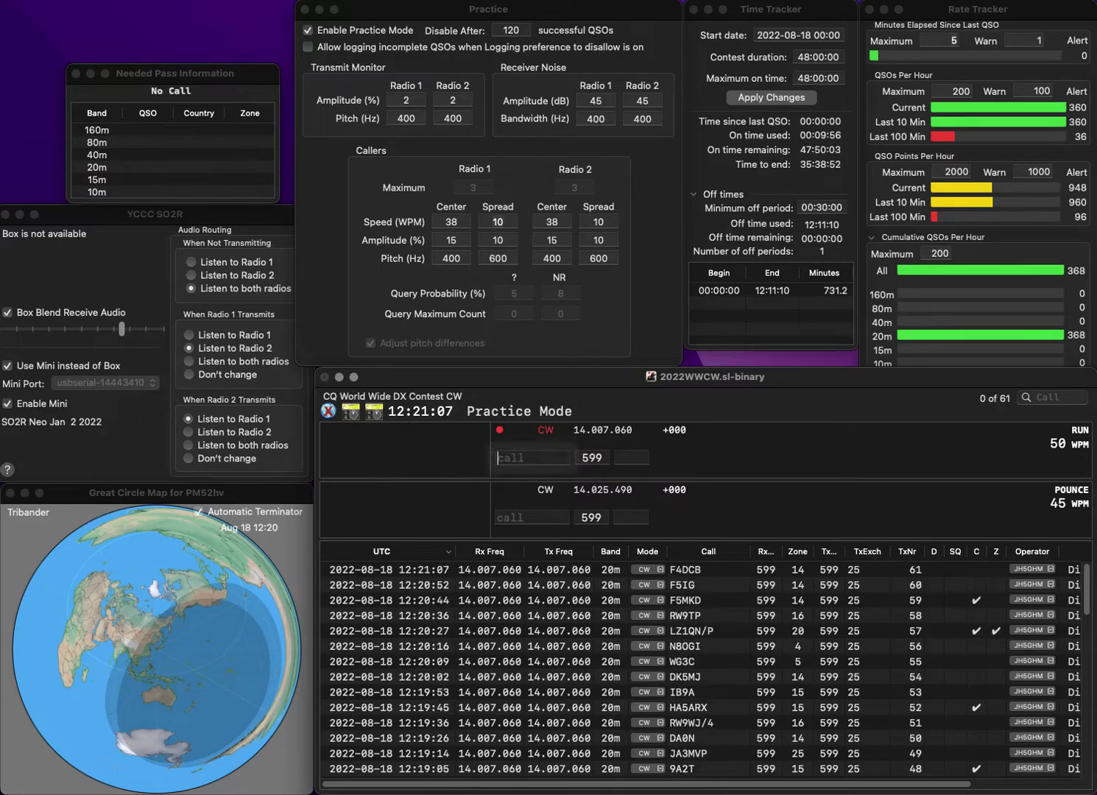
# Log a run-radio contact with PY5EG in zone 11, correcting the callsign's last letter to G.
pyautogui.write('PY5EZ')
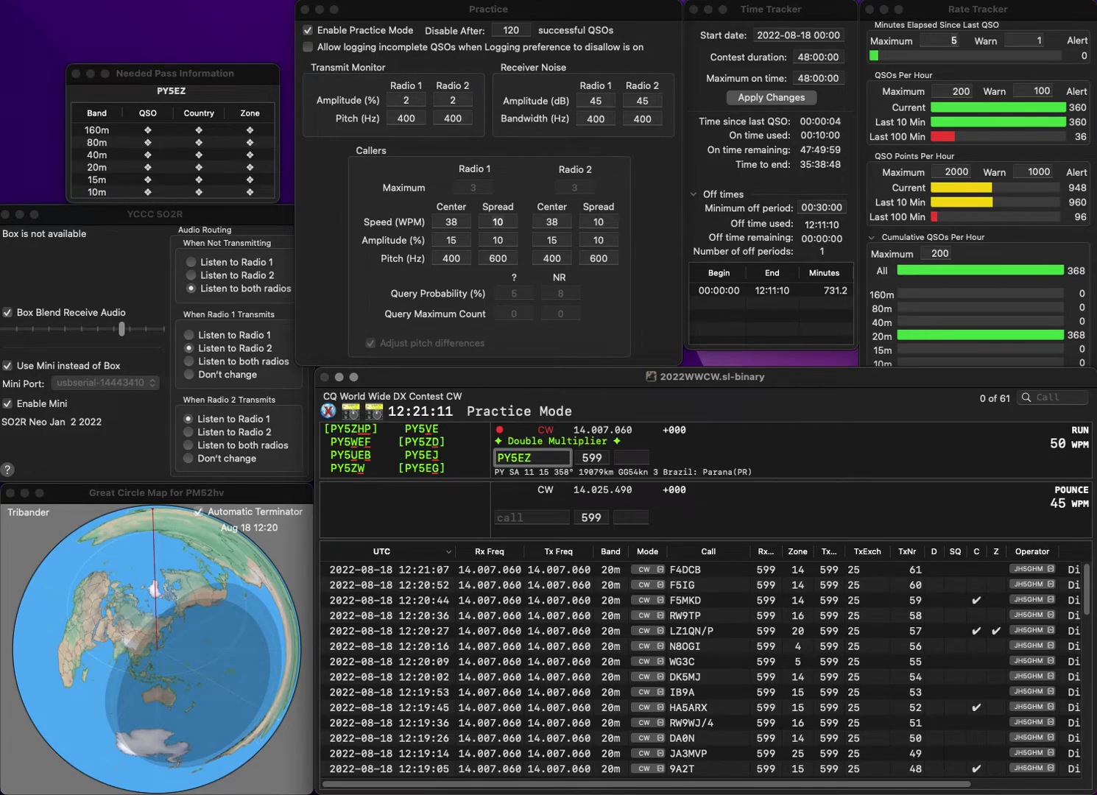
pyautogui.press('BackSpace')
pyautogui.write('G')
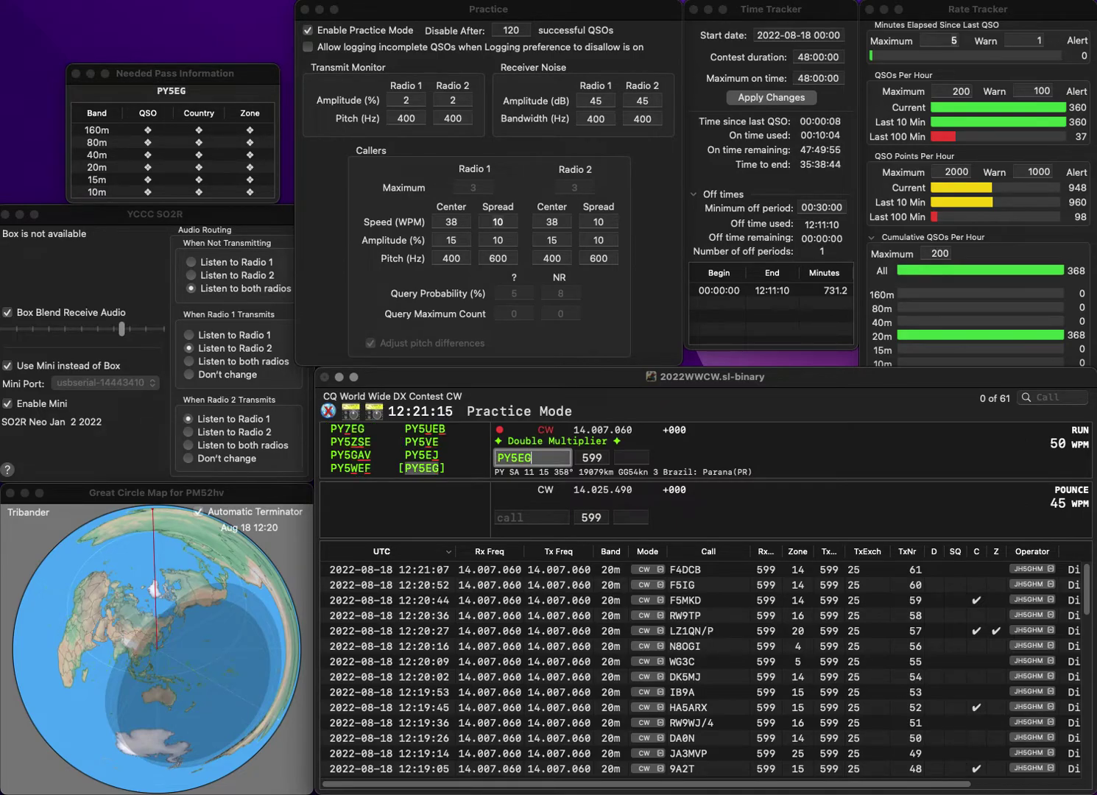
pyautogui.press('space')
pyautogui.write('11')
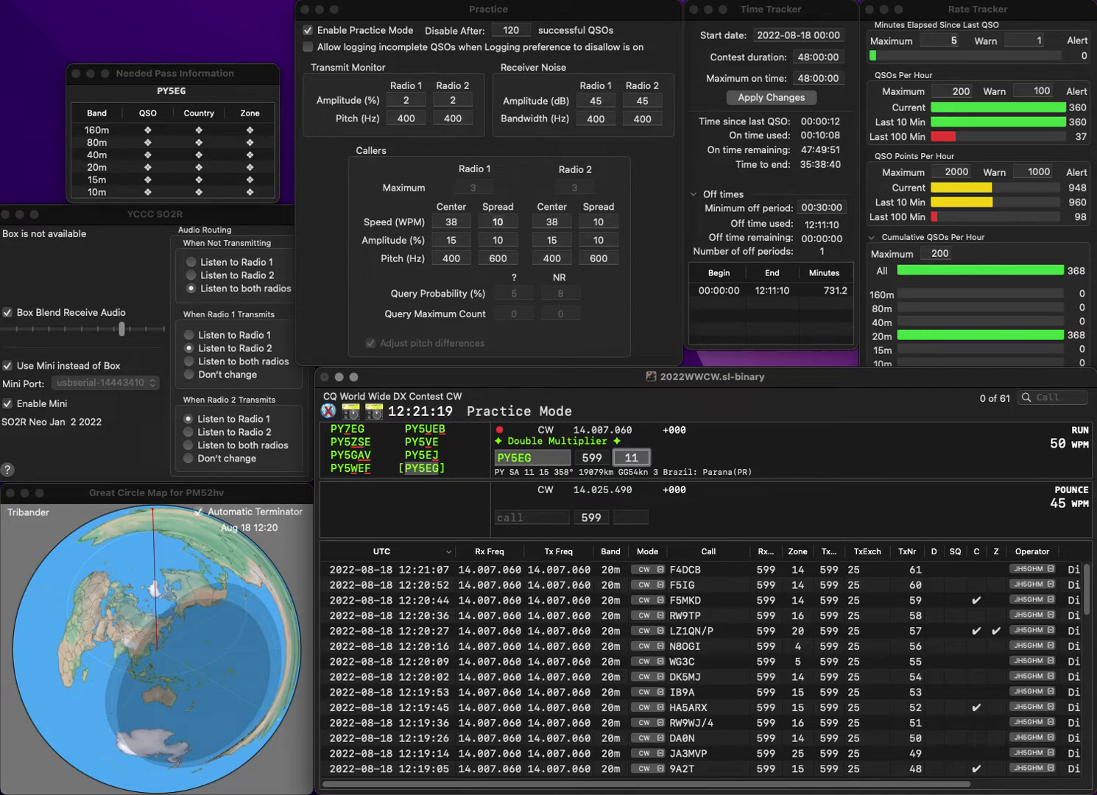
pyautogui.press('Return')
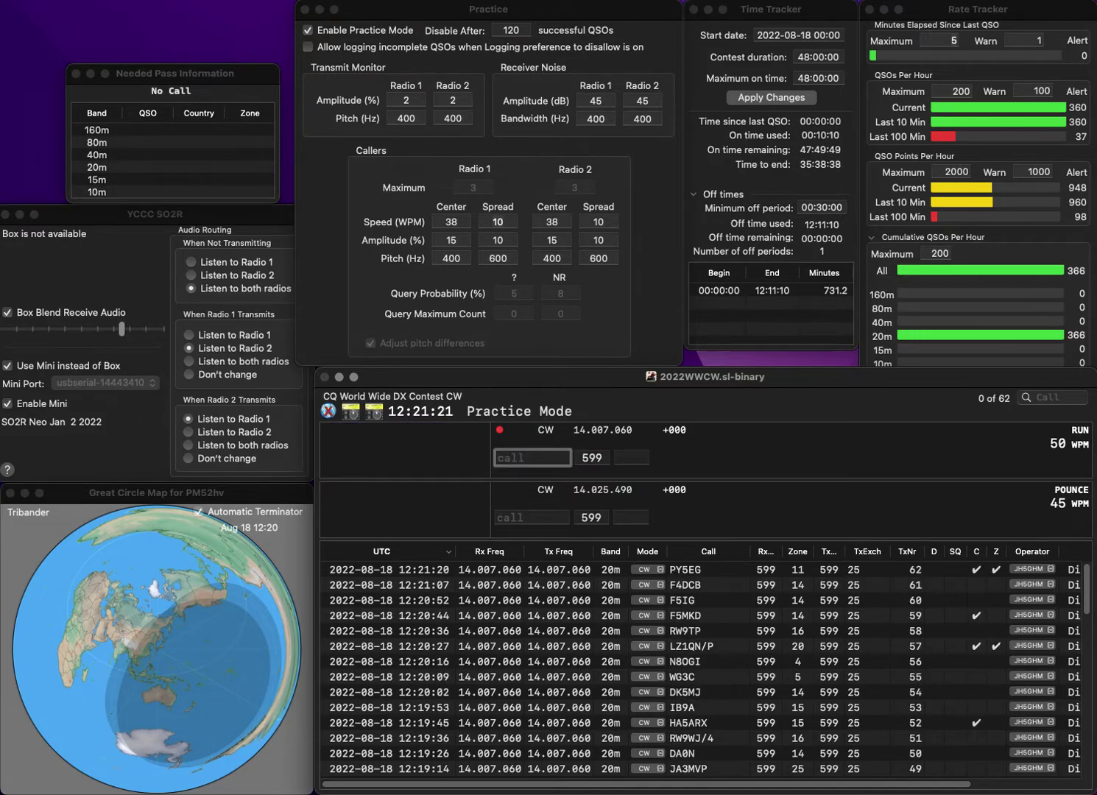
# Log the next run-radio contact: W9YB with zone 4.
pyautogui.write('W9YB')
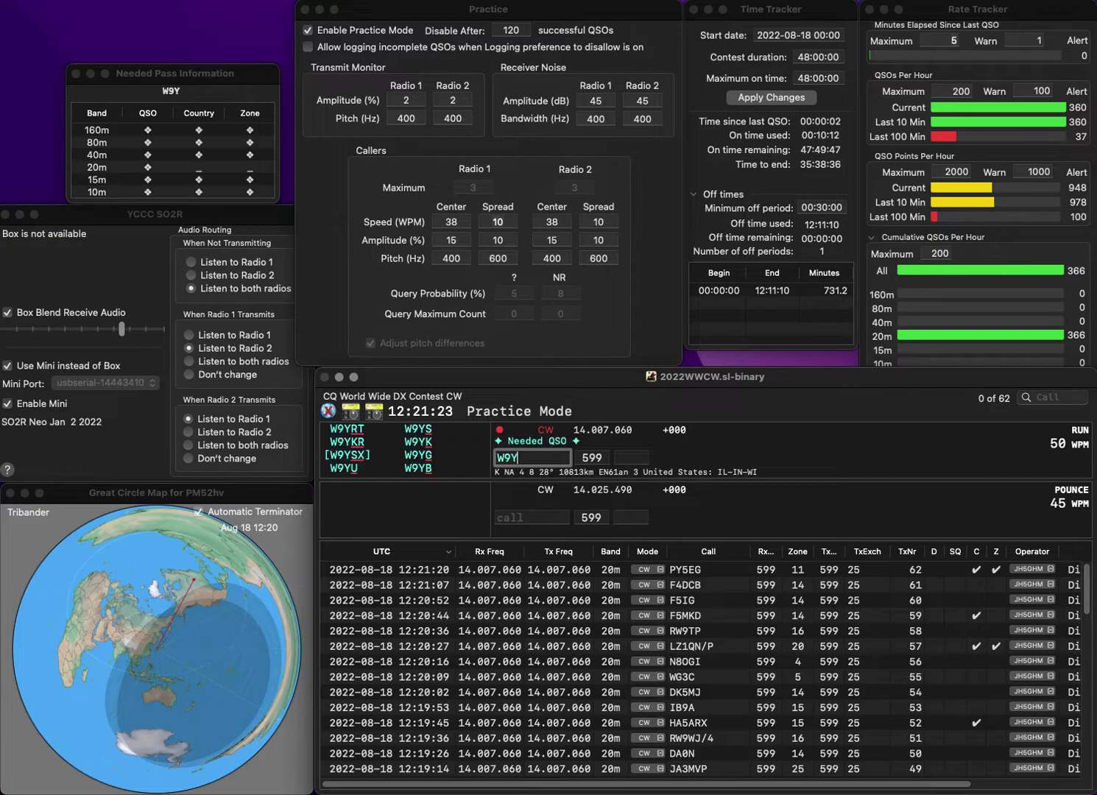
pyautogui.press('space')
pyautogui.write('4')
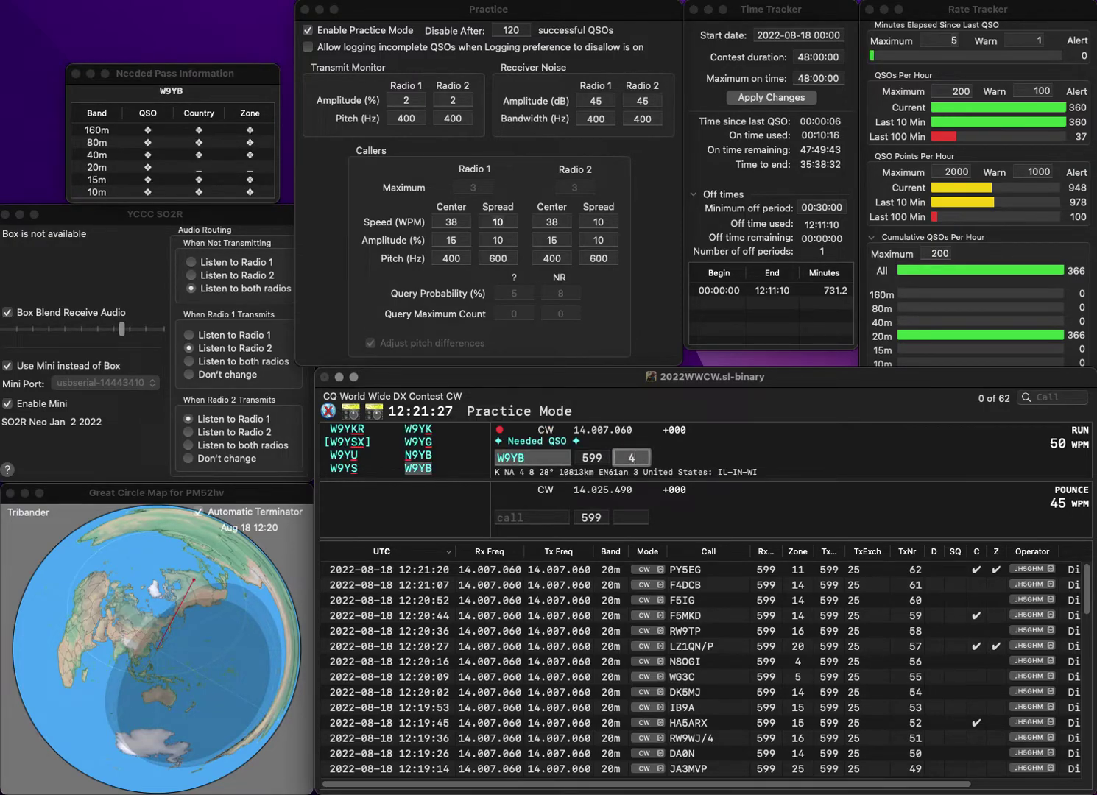
pyautogui.press('Return')
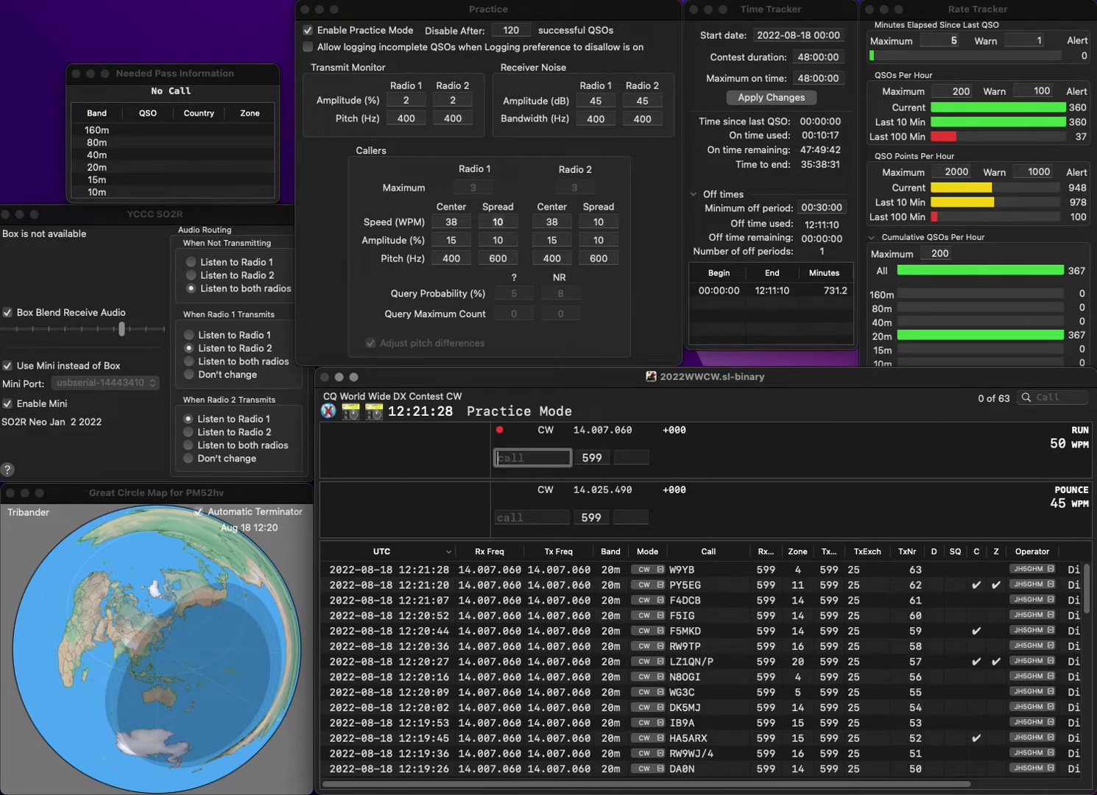
pyautogui.write('JPPDF')
pyautogui.press('Home')
pyautogui.press('Delete')
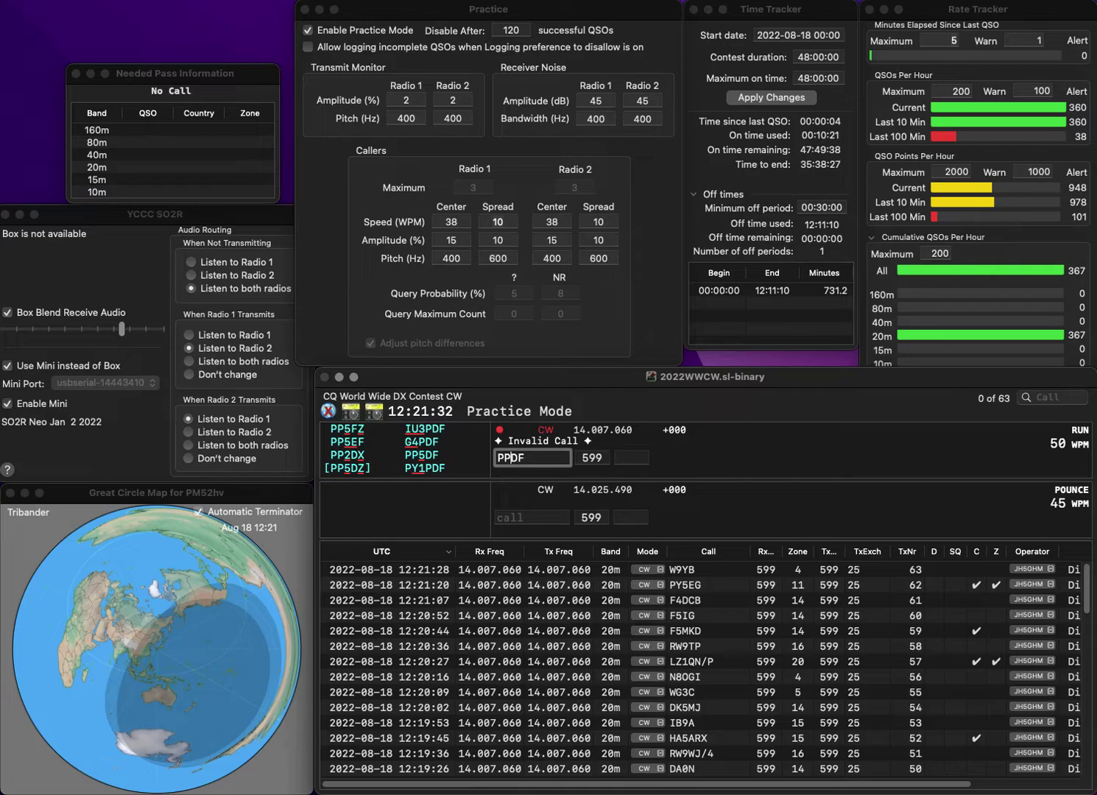
pyautogui.write('5')
pyautogui.press('Tab')
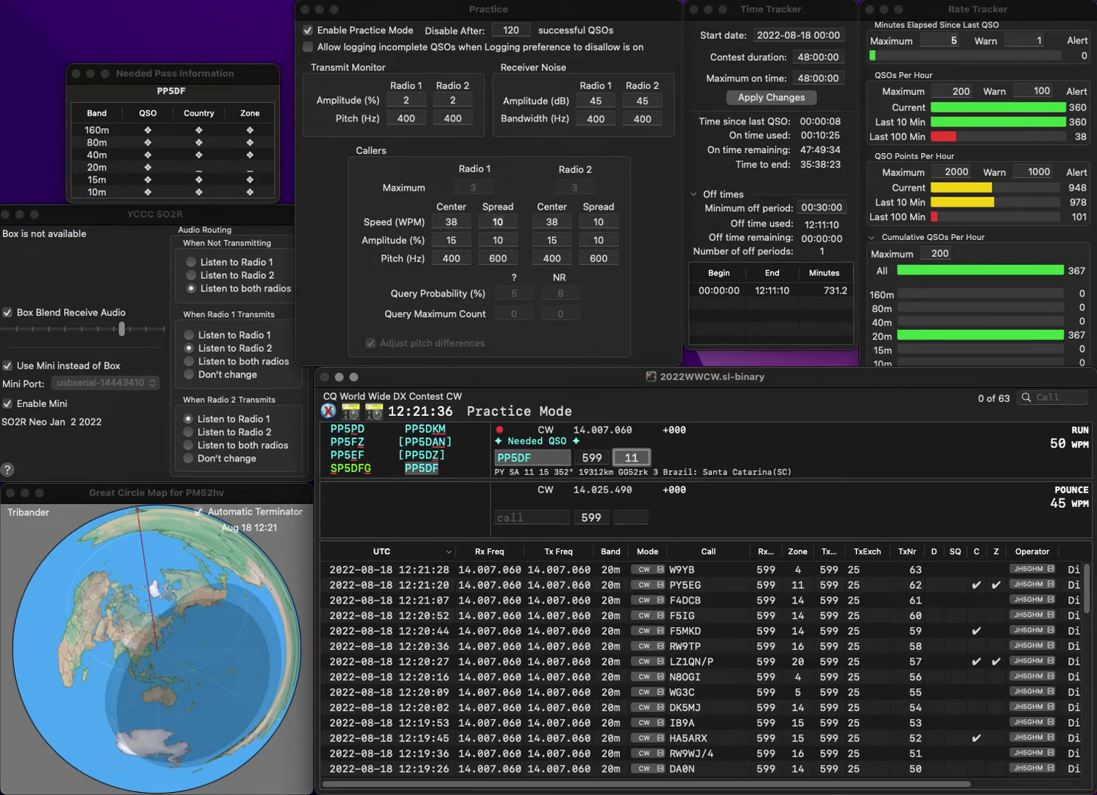
pyautogui.press('Return')
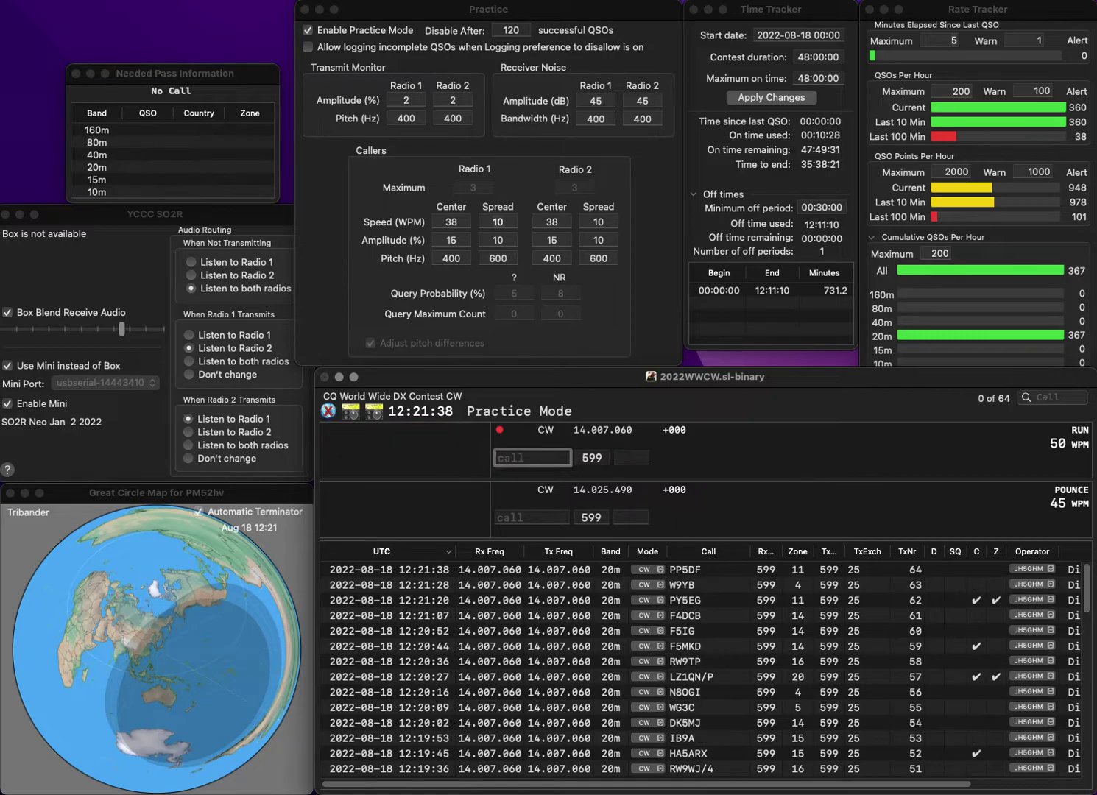
# Log a run-radio contact with N2LVG in zone 5, correcting the callsign's suffix to LVG.
pyautogui.write('N2RUG')
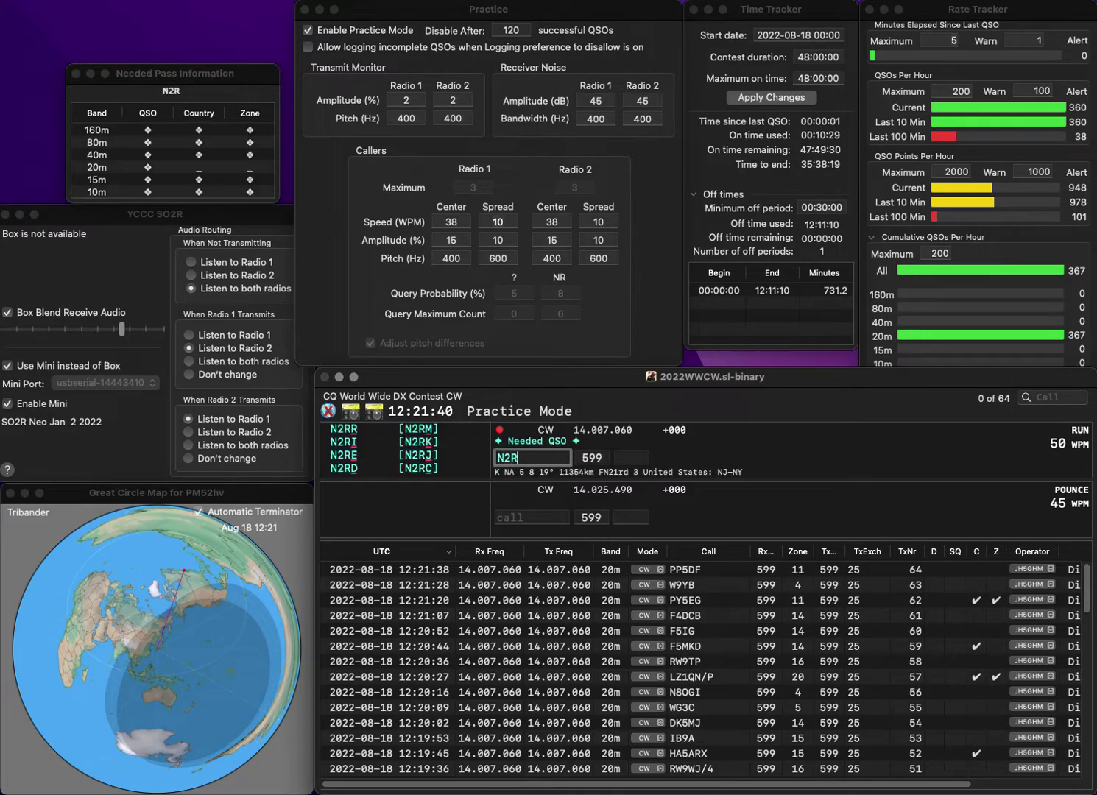
pyautogui.press('Left')
pyautogui.press('Left')
pyautogui.press('BackSpace')
pyautogui.write('L')
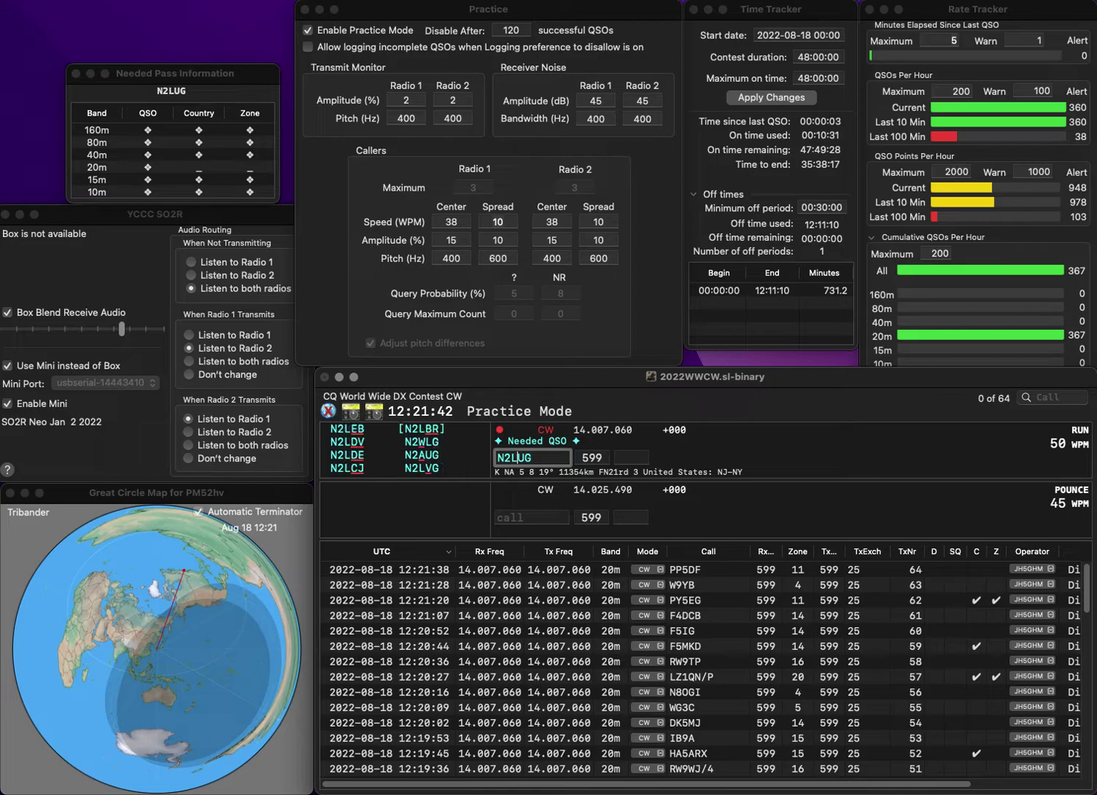
pyautogui.press('Delete')
pyautogui.write('V')
pyautogui.press('Tab')
pyautogui.write('5')
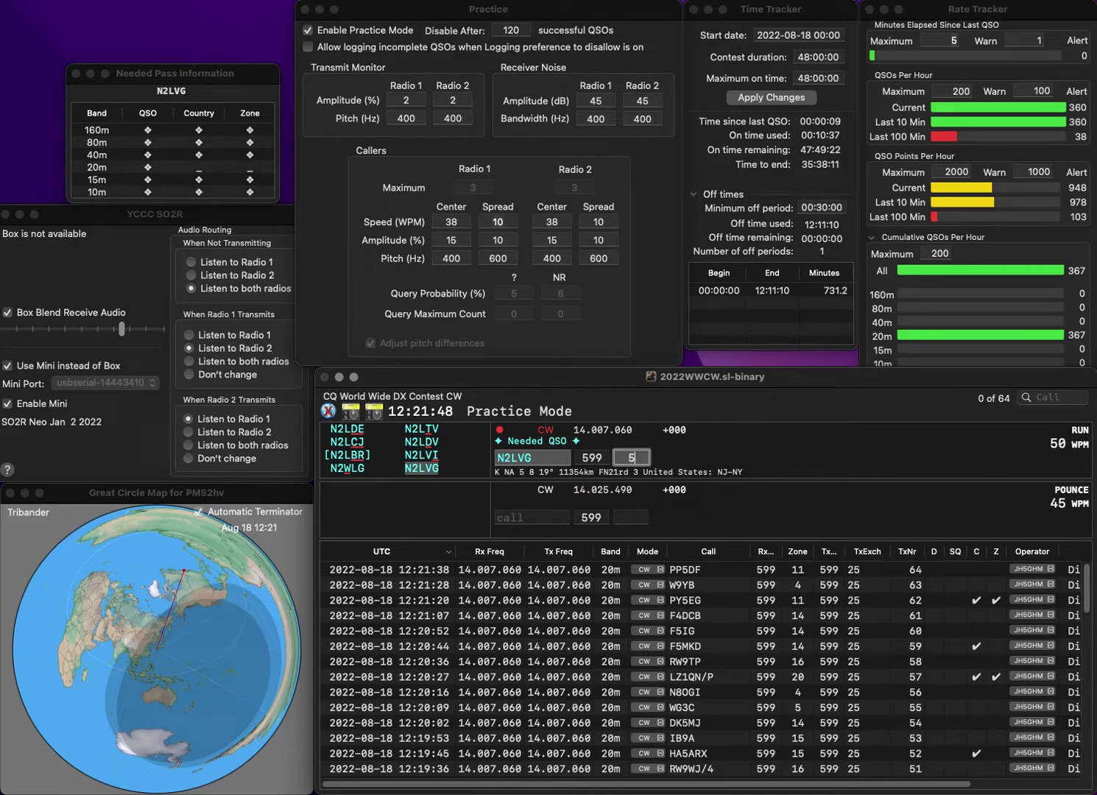
pyautogui.press('Return')
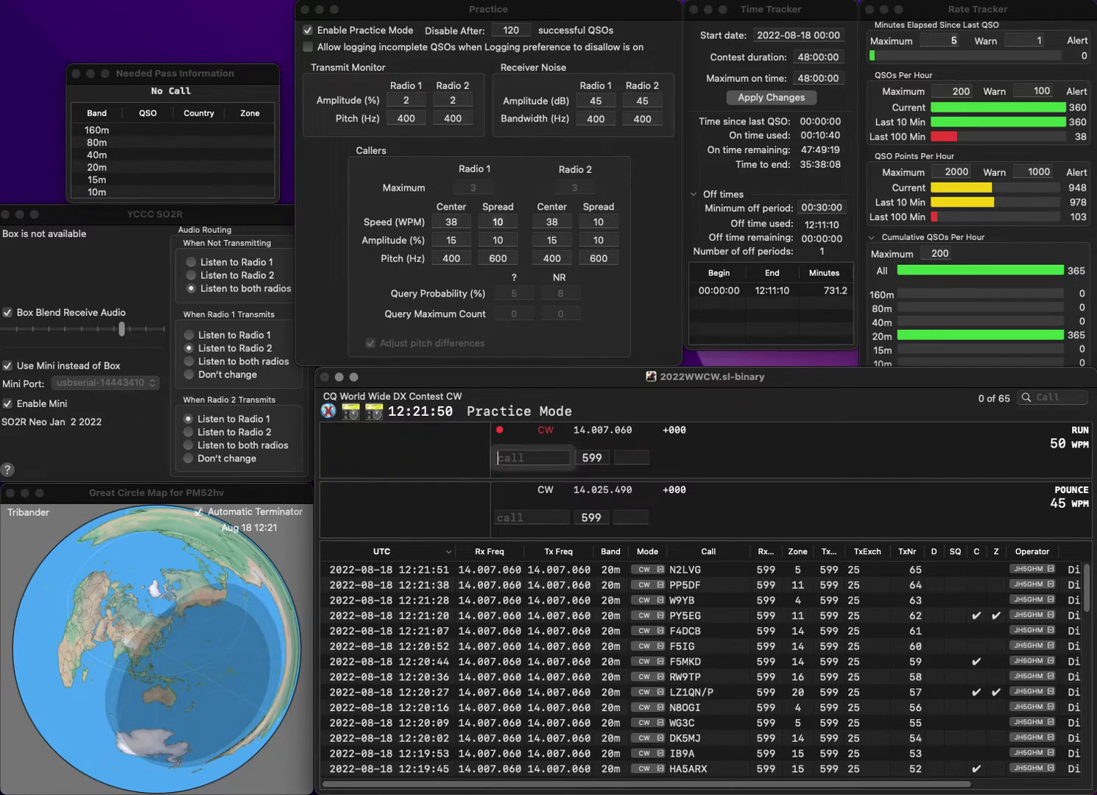
pyautogui.write('EA3IKT')
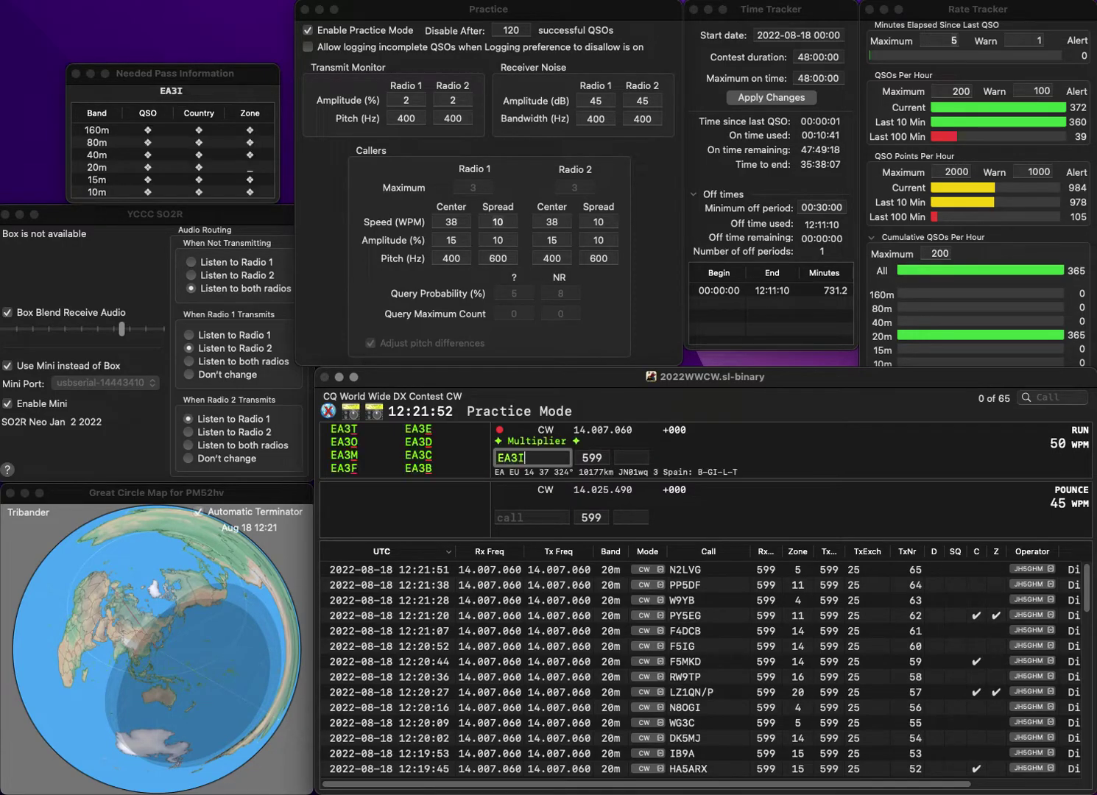
pyautogui.press('space')
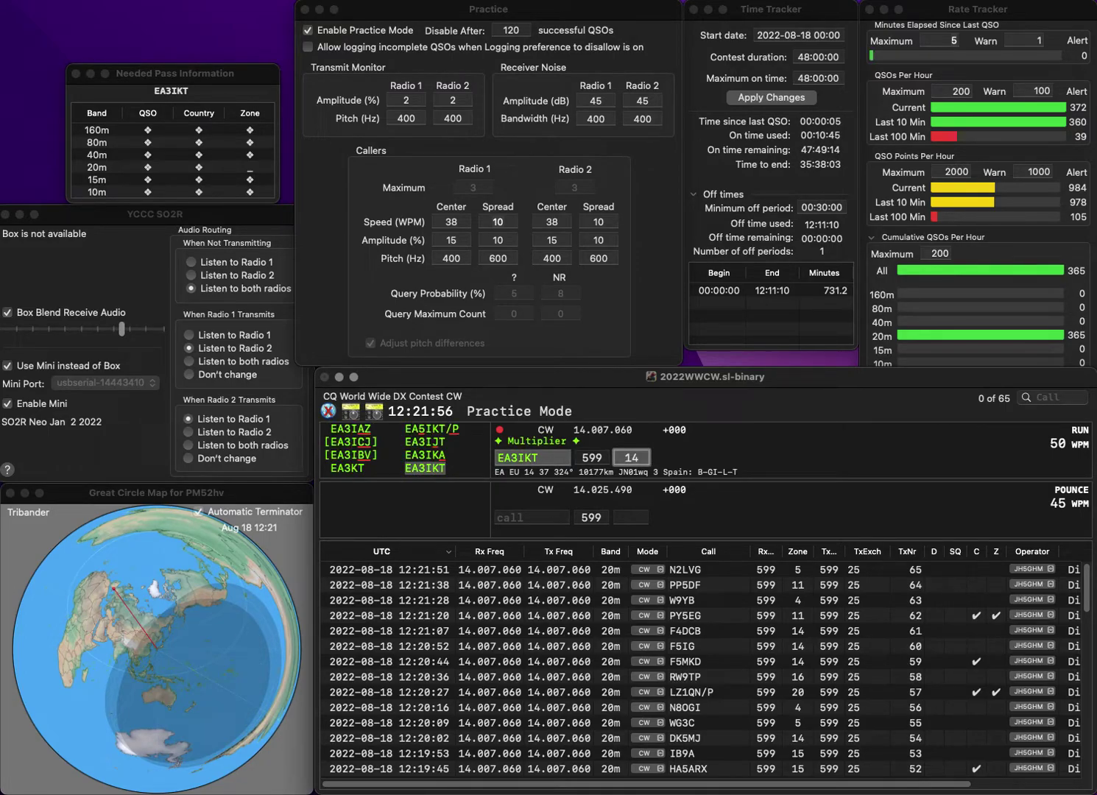
pyautogui.press('Return')
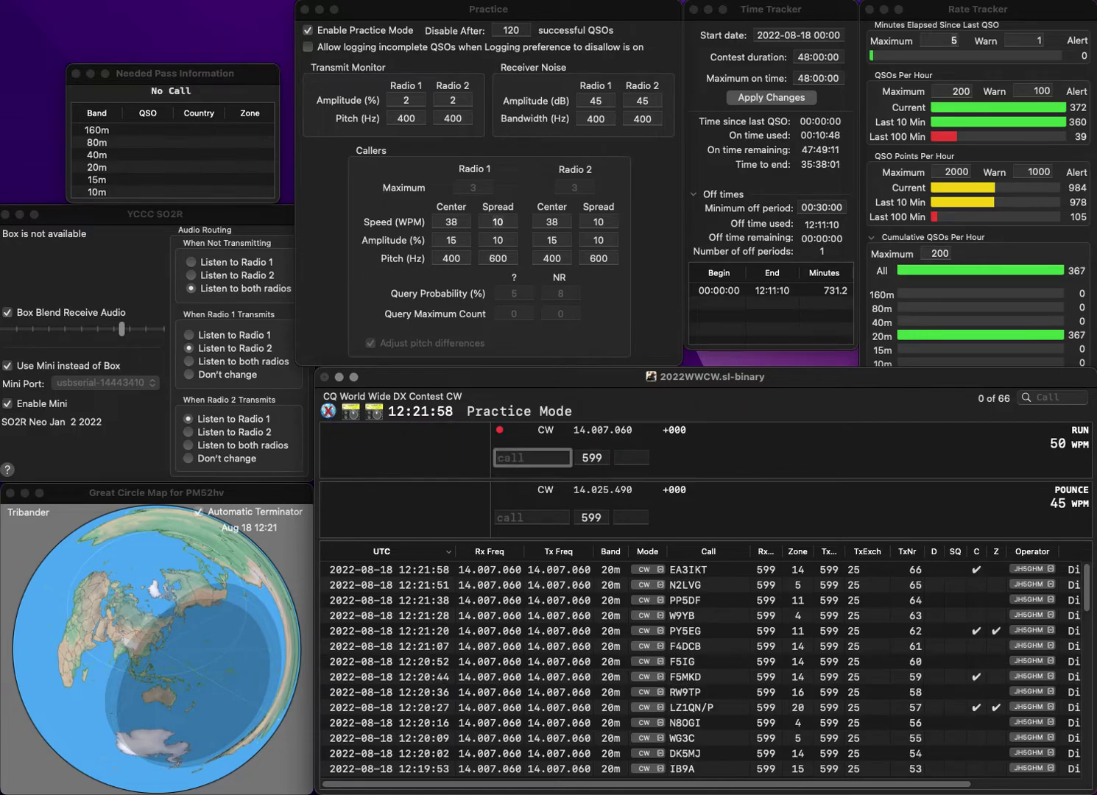
pyautogui.write('DB')
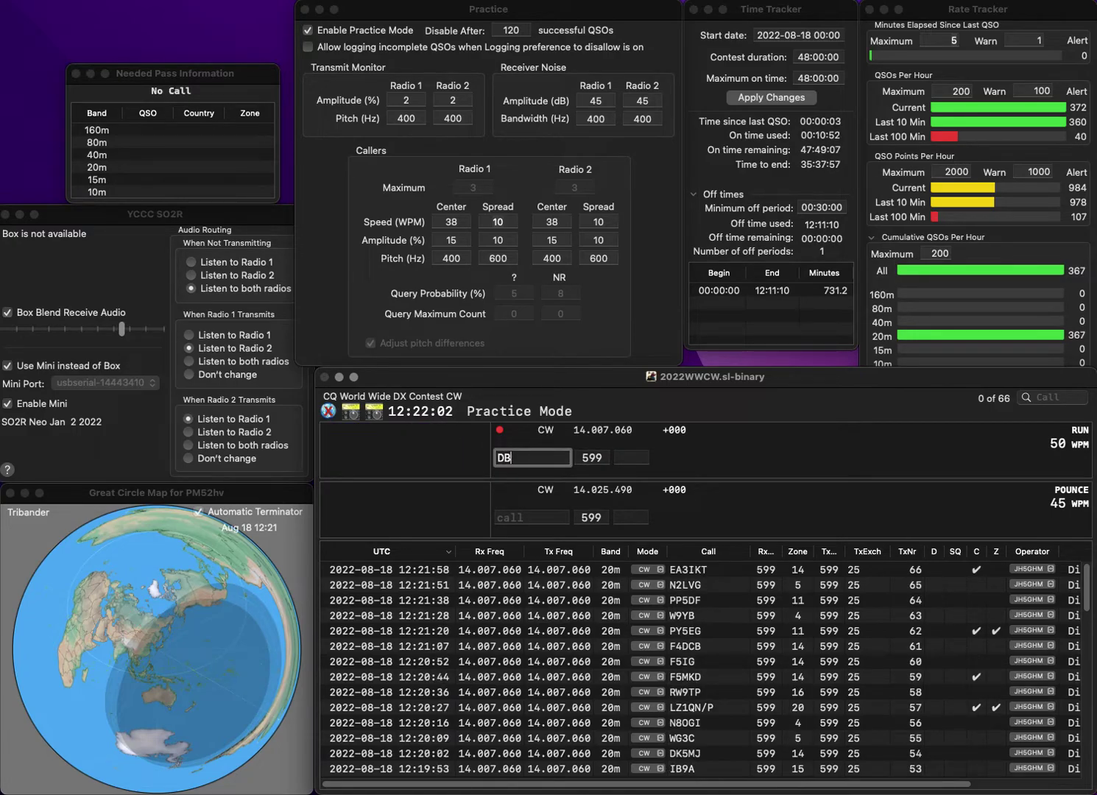
pyautogui.press('BackSpace')
pyautogui.write('L2RNB')
pyautogui.press('BackSpace')
pyautogui.press('BackSpace')
pyautogui.write('BB')
pyautogui.press('space')
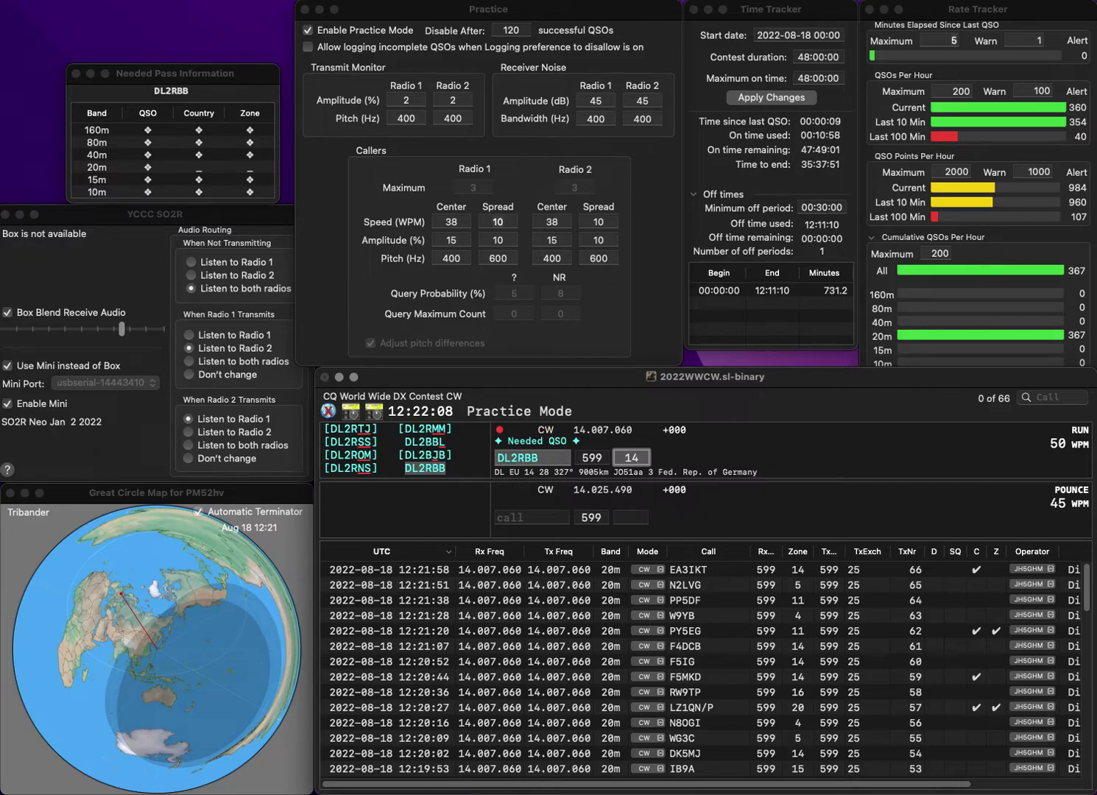
pyautogui.press('Return')
# Log two run-radio contacts: N3RT with zone 5 and YC9BHJ with zone 28.
pyautogui.write('N')
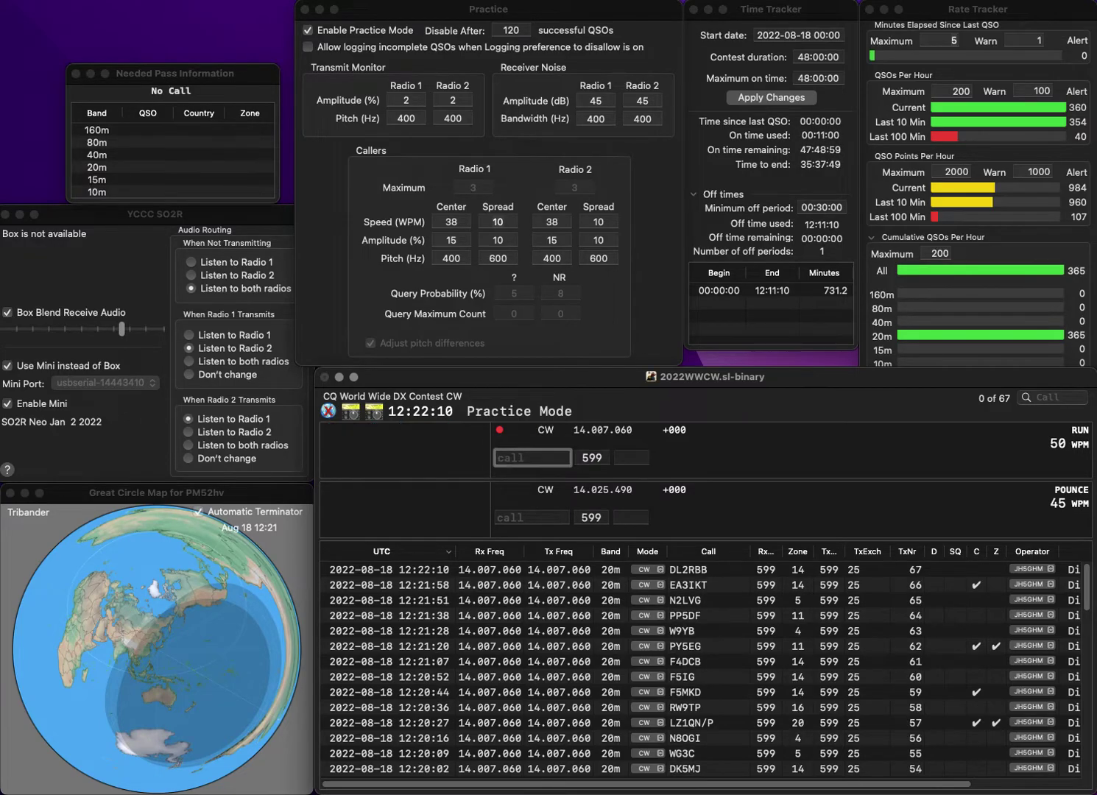
pyautogui.write('3RT')
pyautogui.press('Return')
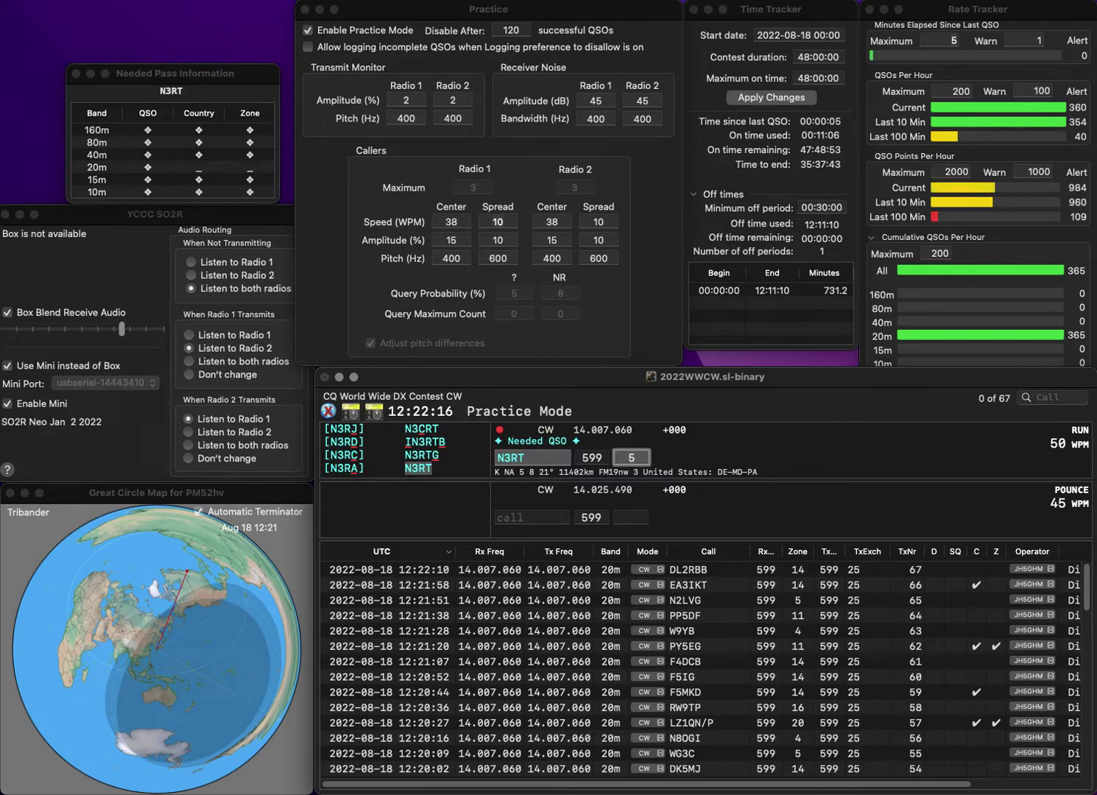
pyautogui.press('Return')
pyautogui.write('Y')
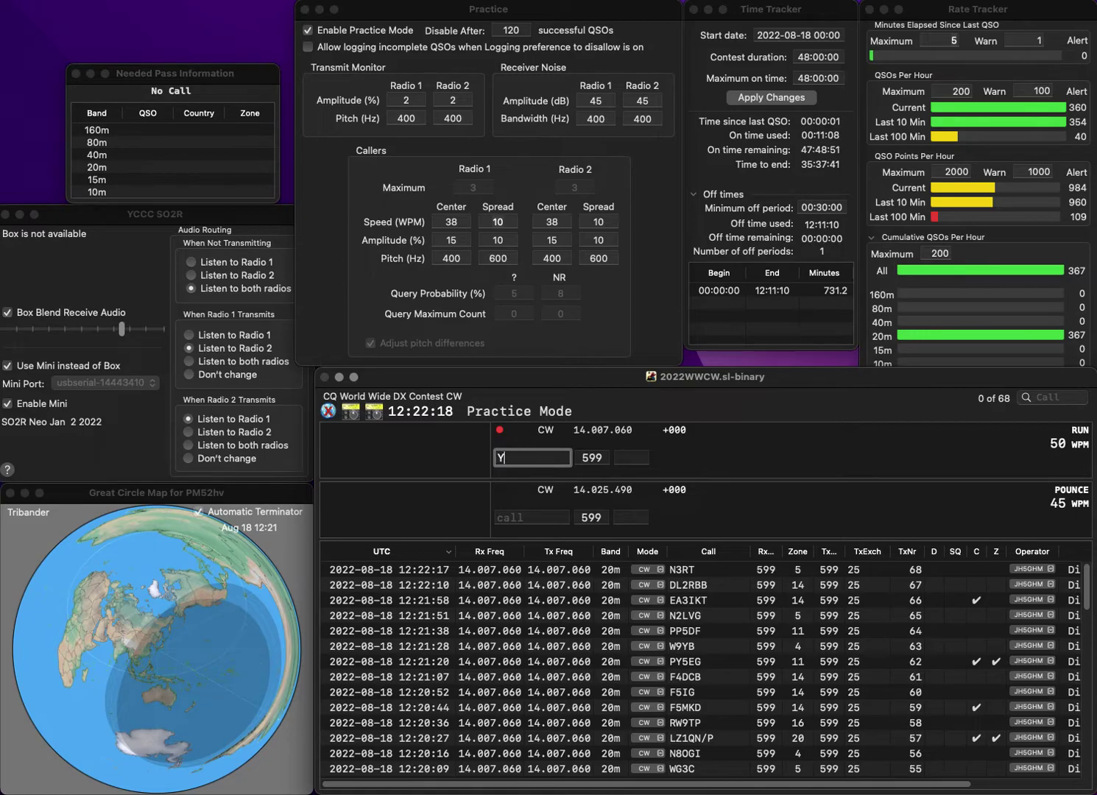
pyautogui.write('C9BHJ')
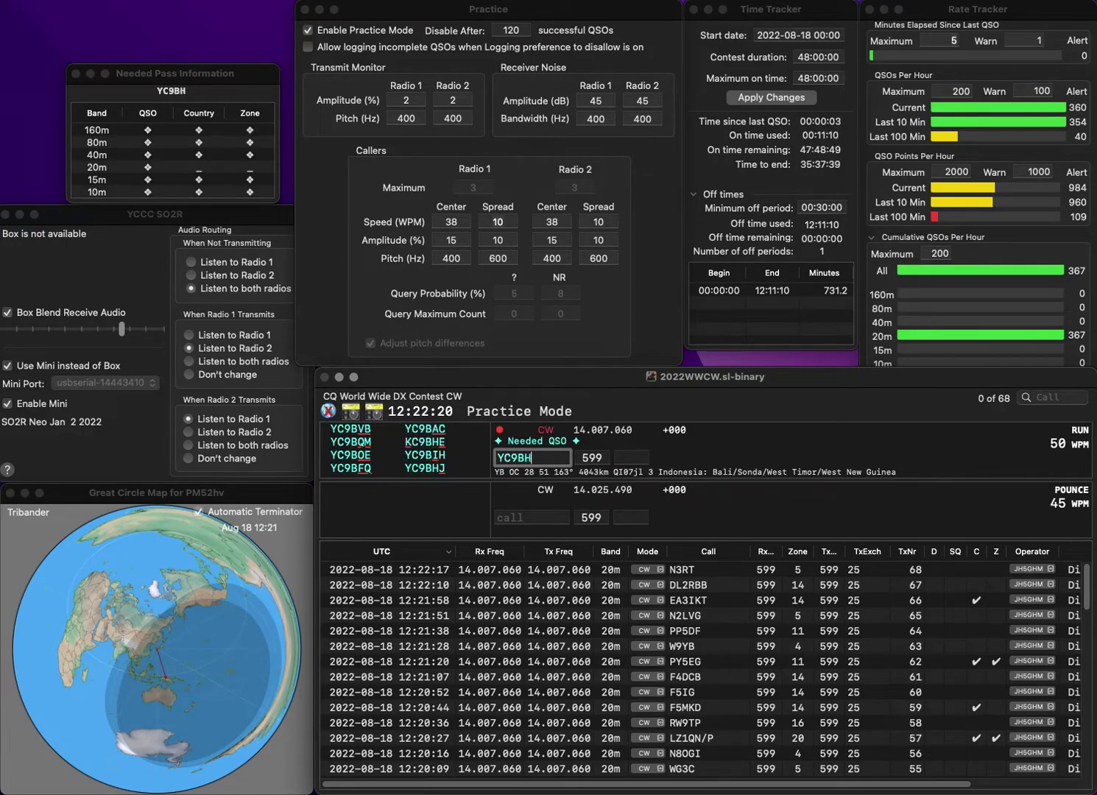
pyautogui.press('Return')
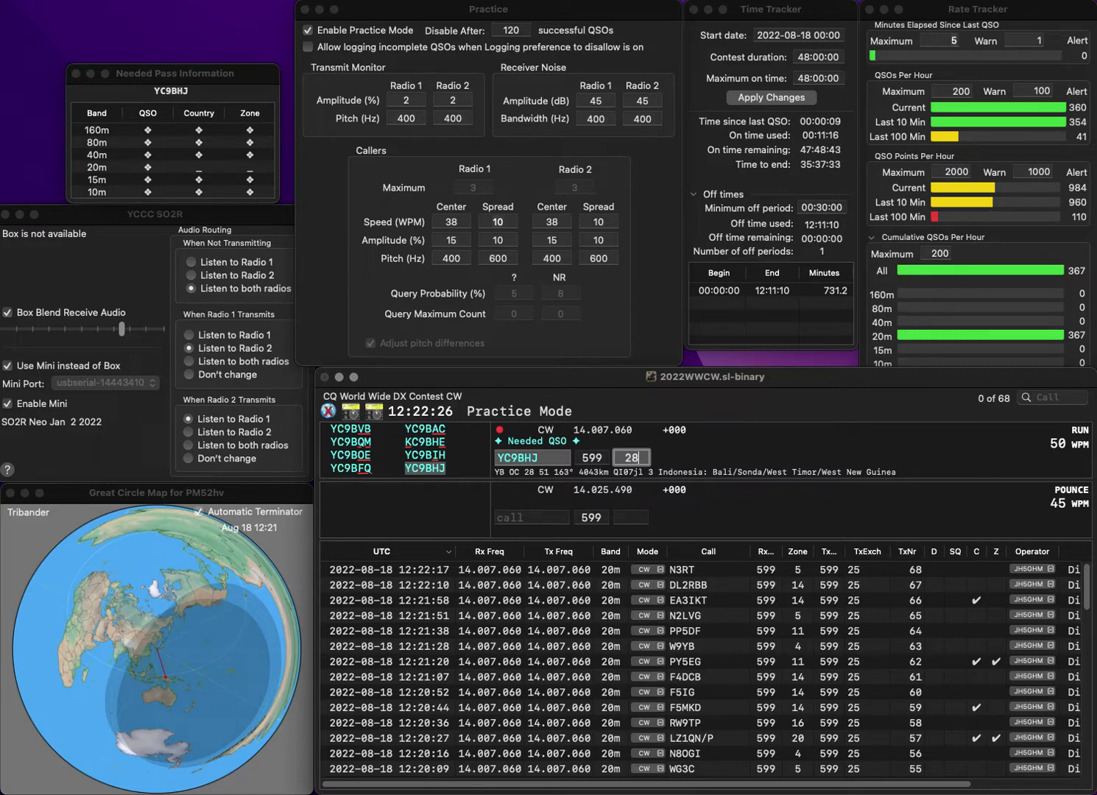
pyautogui.press('Return')
# Log a run-radio contact with BY7KP in zone 24, completing the partly copied callsign with its leading B.
pyautogui.write('DY')
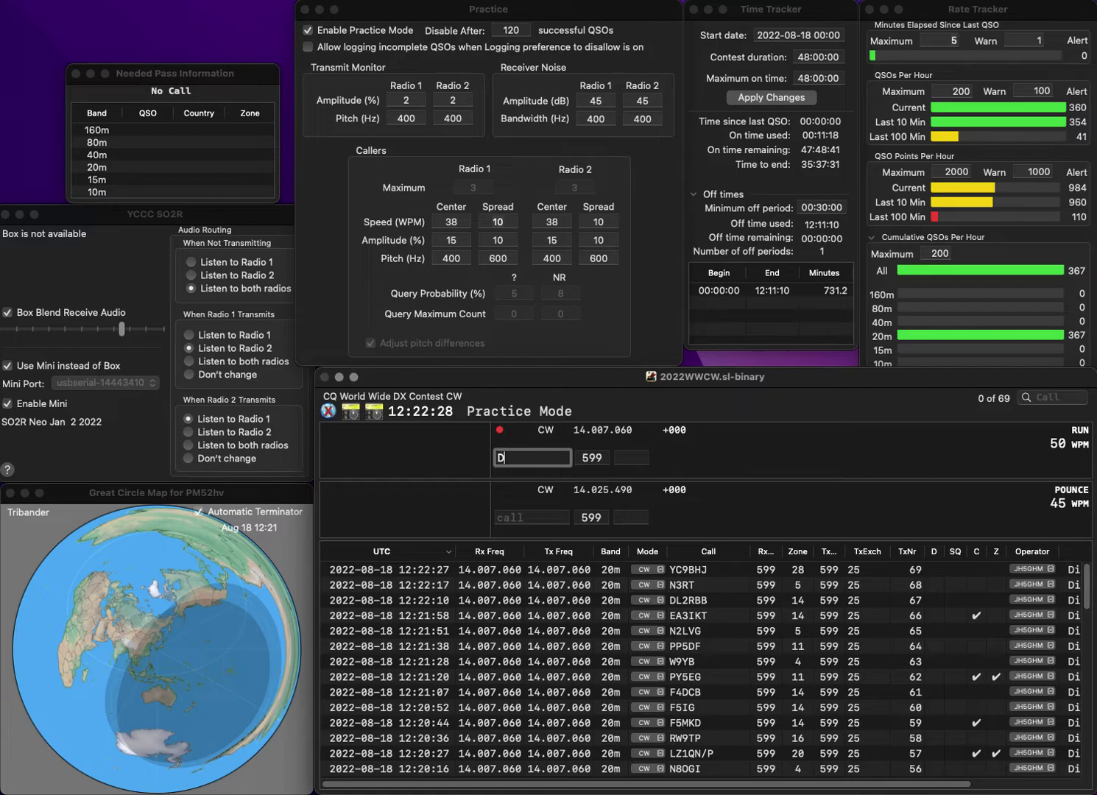
pyautogui.press('BackSpace')
pyautogui.press('BackSpace')
pyautogui.write('Y')
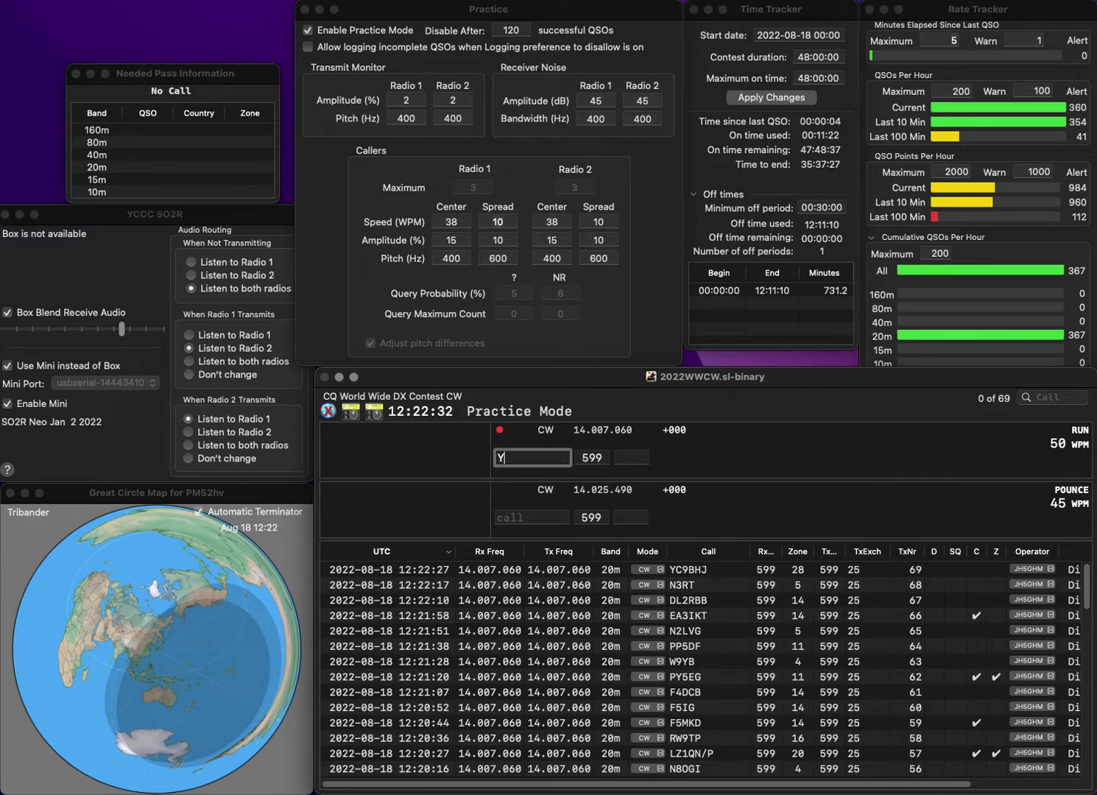
pyautogui.write('7KP')
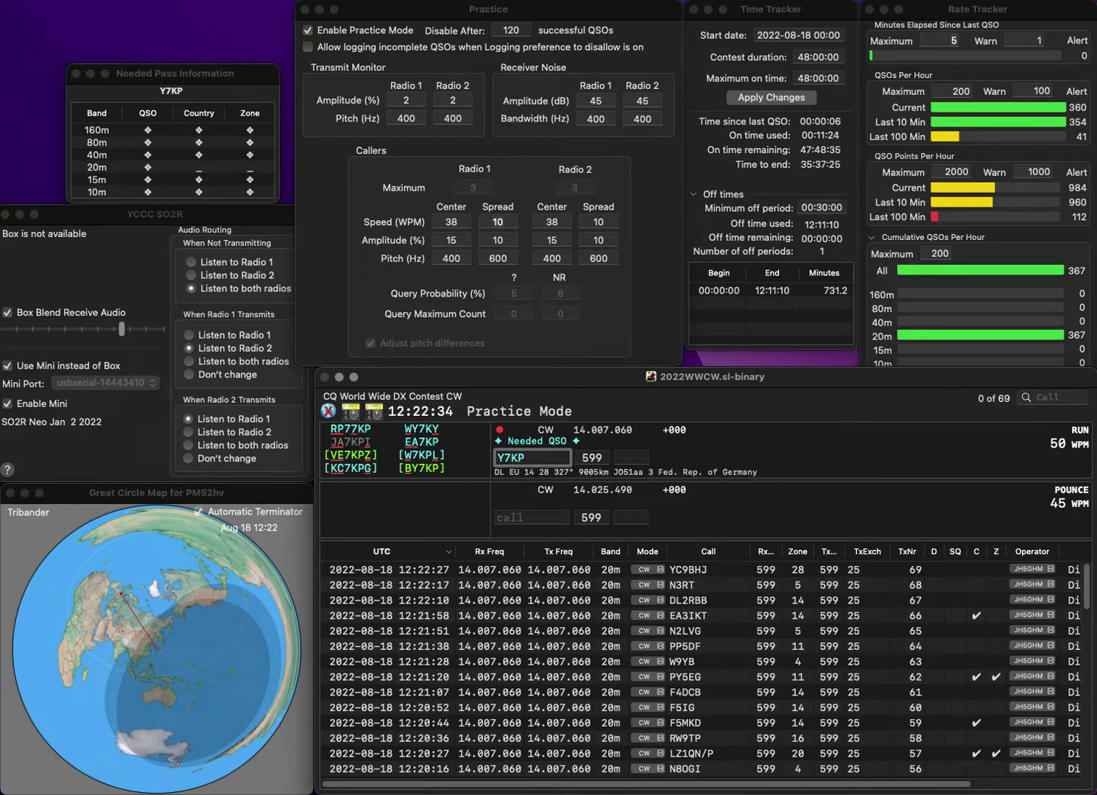
pyautogui.write('B')
pyautogui.press('Tab')
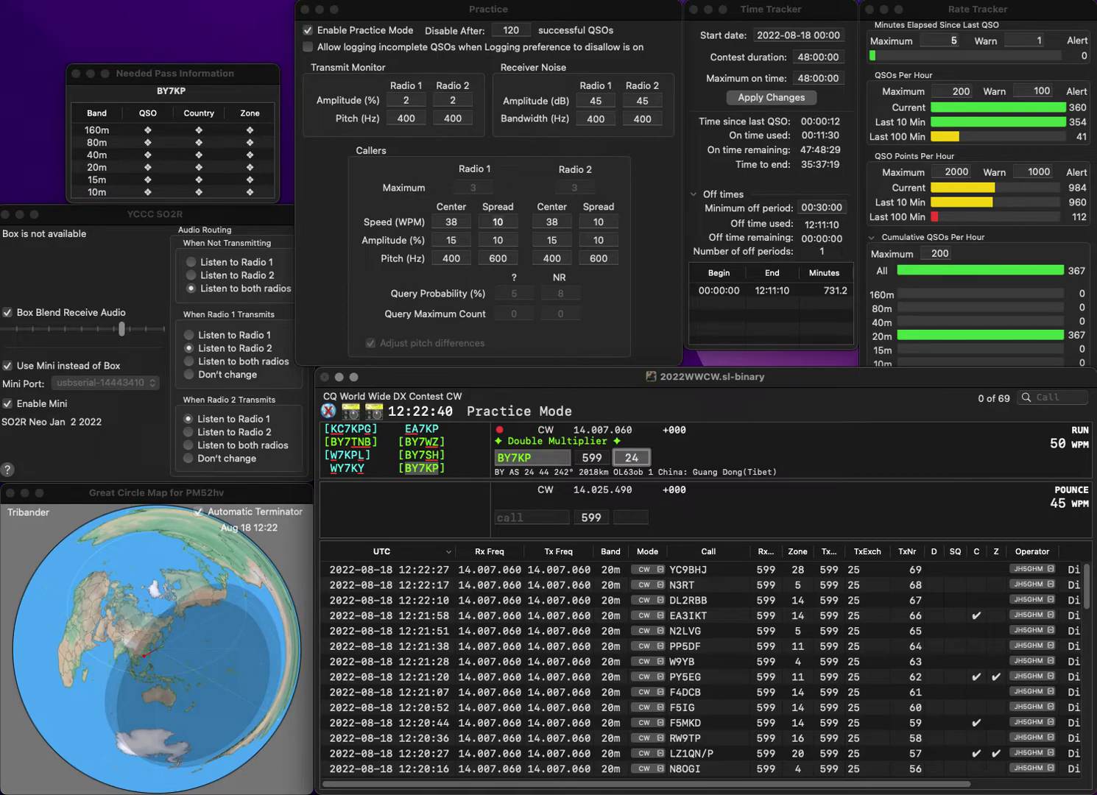
pyautogui.press('Return')
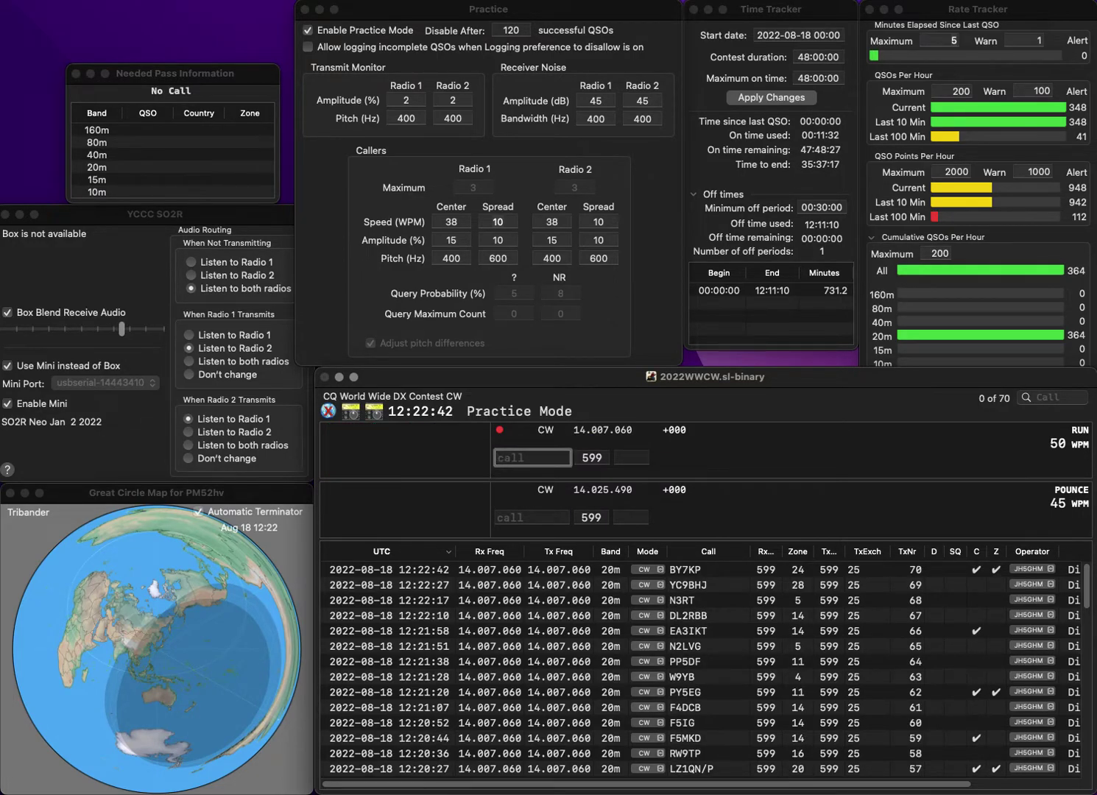
pyautogui.write('YG9EPK')
pyautogui.press('Return')
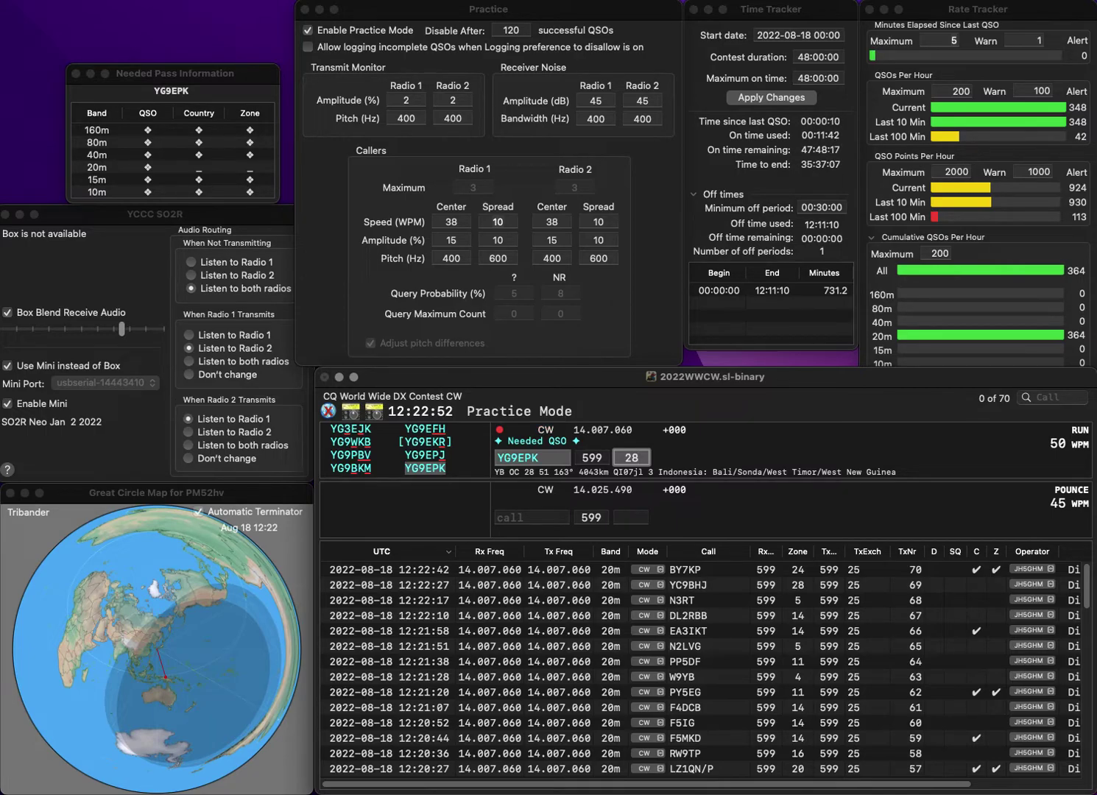
pyautogui.press('Return')
pyautogui.write('JA8JDQ')
pyautogui.press('space')
pyautogui.write('25')
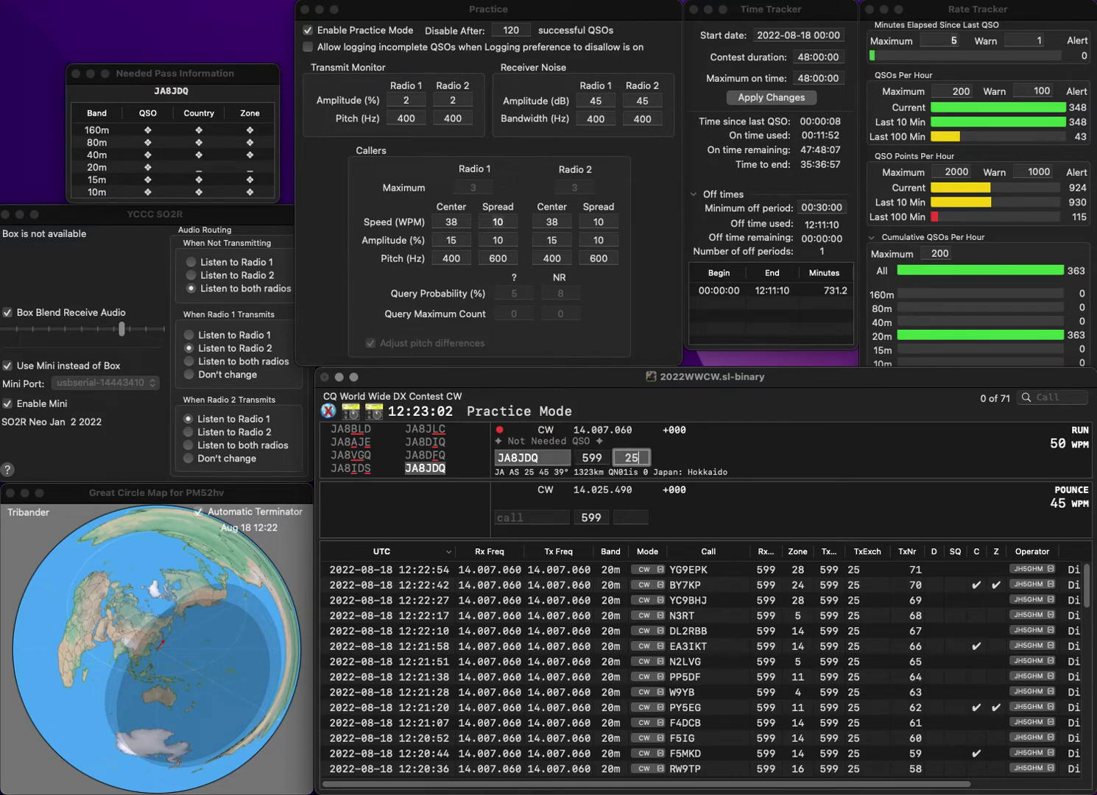
pyautogui.press('Return')
# Log a run-radio contact with T70A in zone 15, inserting the missing 7 into the partly copied callsign.
pyautogui.write('T0A')
pyautogui.press('Left')
pyautogui.press('Left')
pyautogui.write('7')
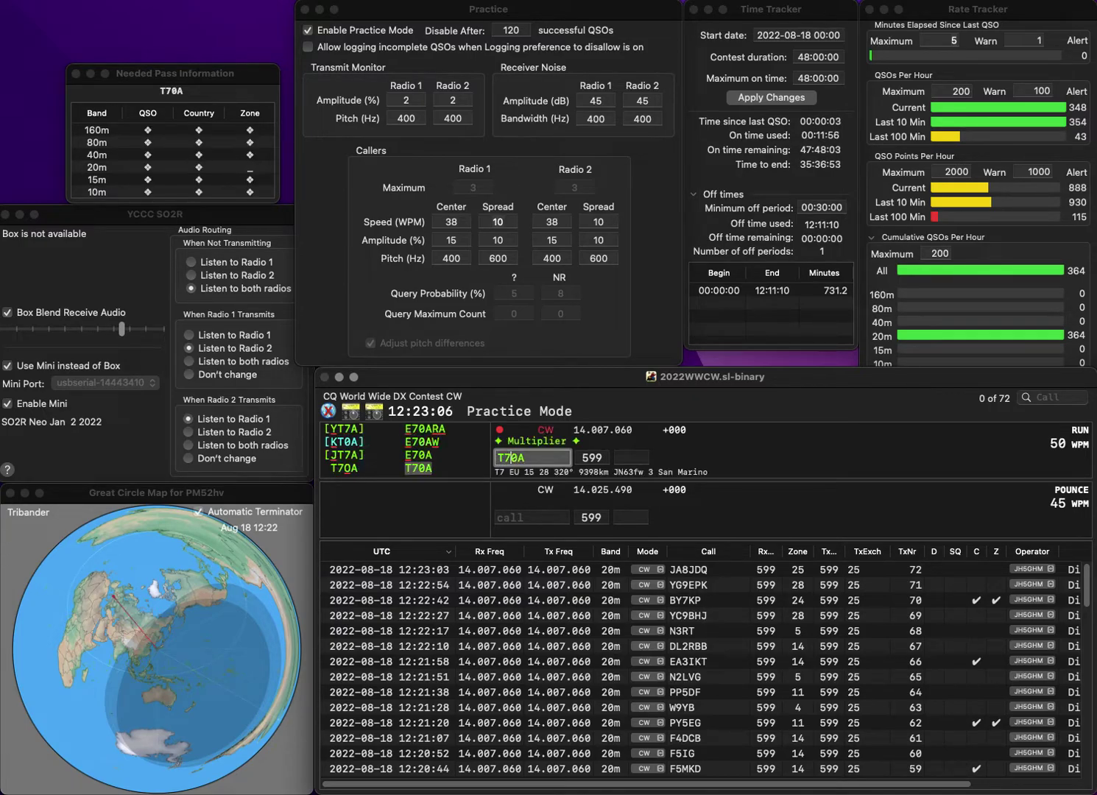
pyautogui.press('Return')
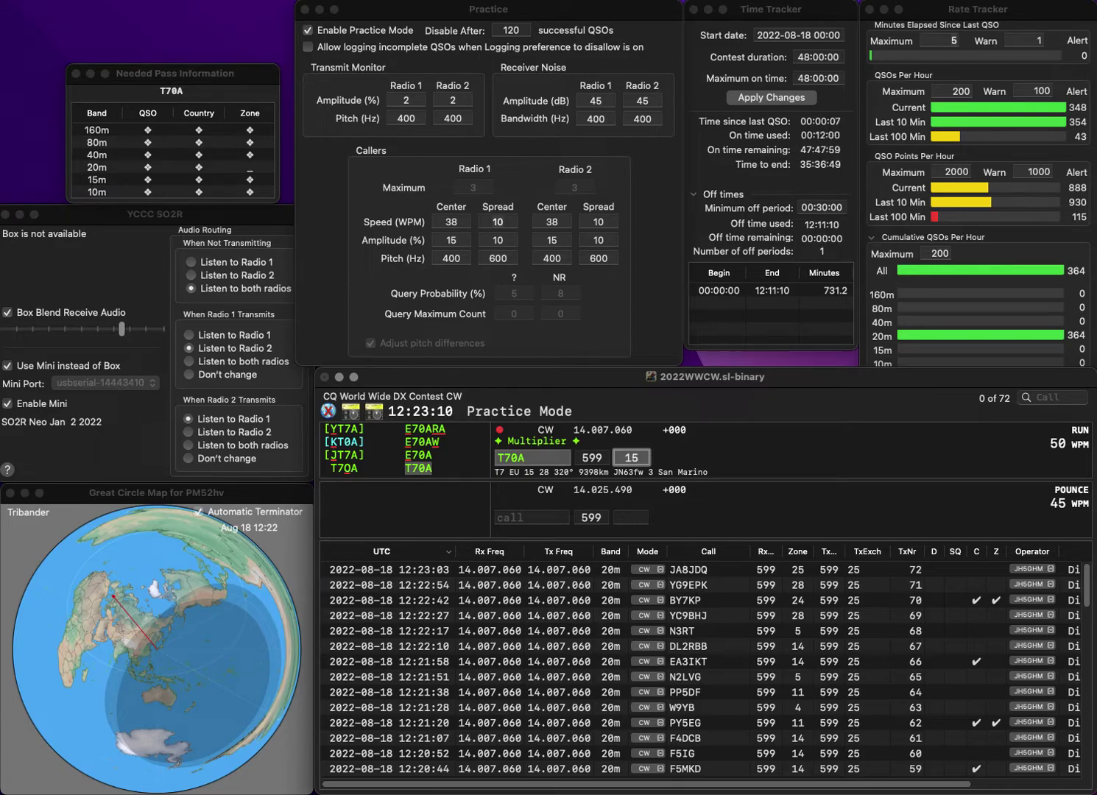
pyautogui.press('Return')
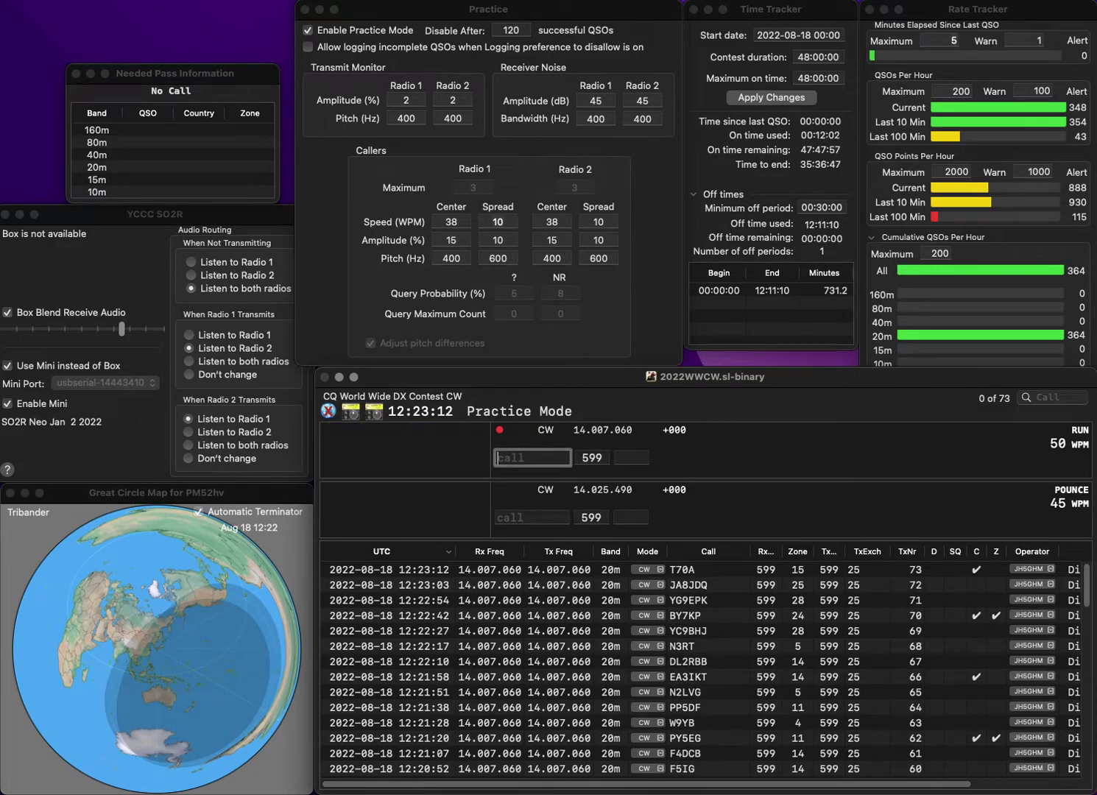
pyautogui.write('K3MAW')
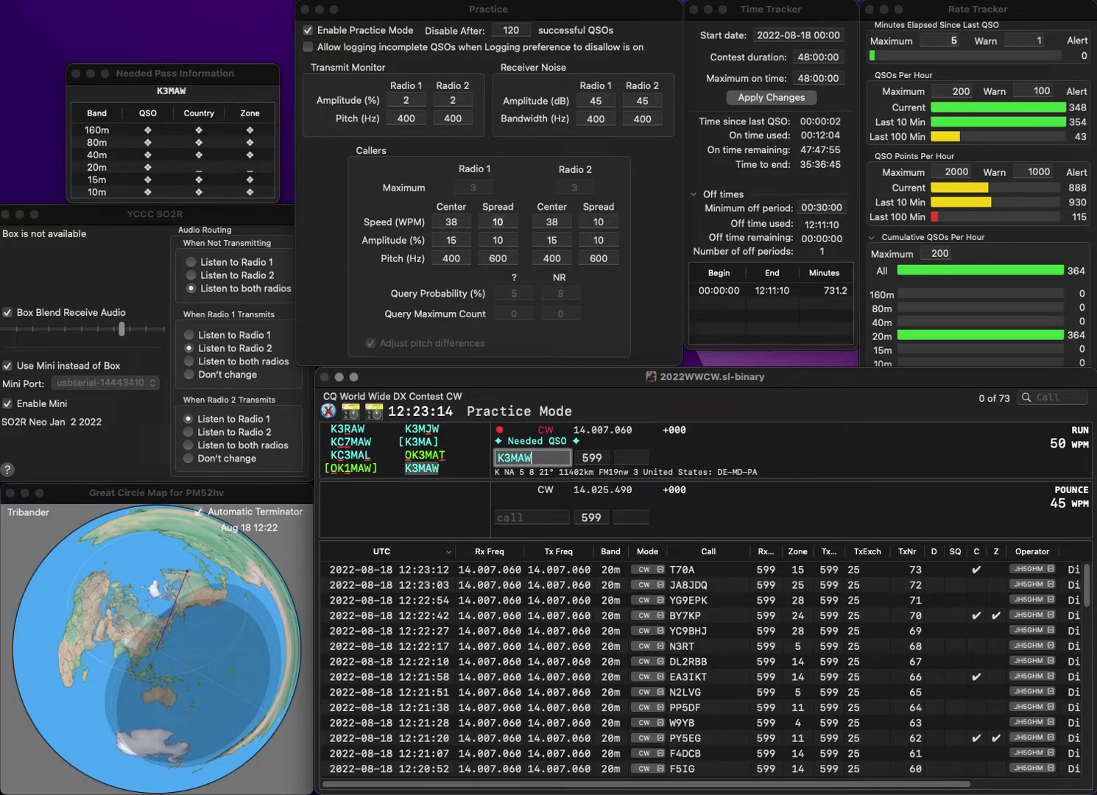
pyautogui.press('space')
pyautogui.write('5')
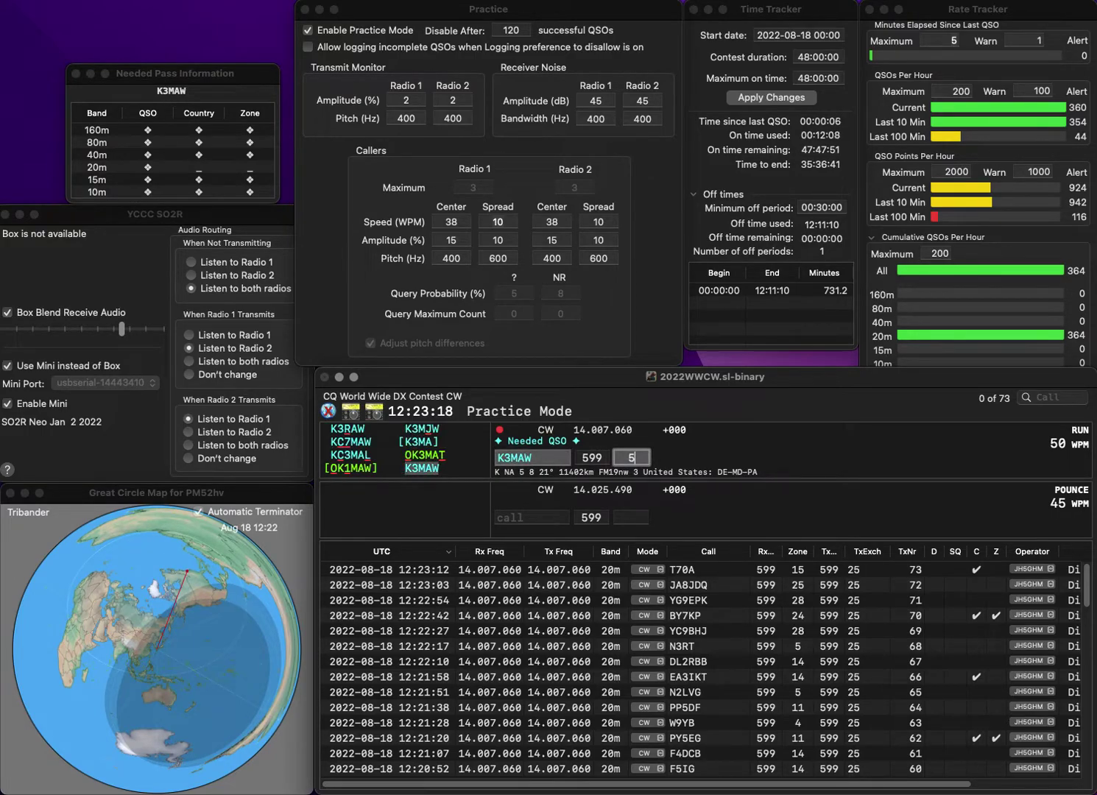
pyautogui.press('Return')
pyautogui.write('OK1DP')
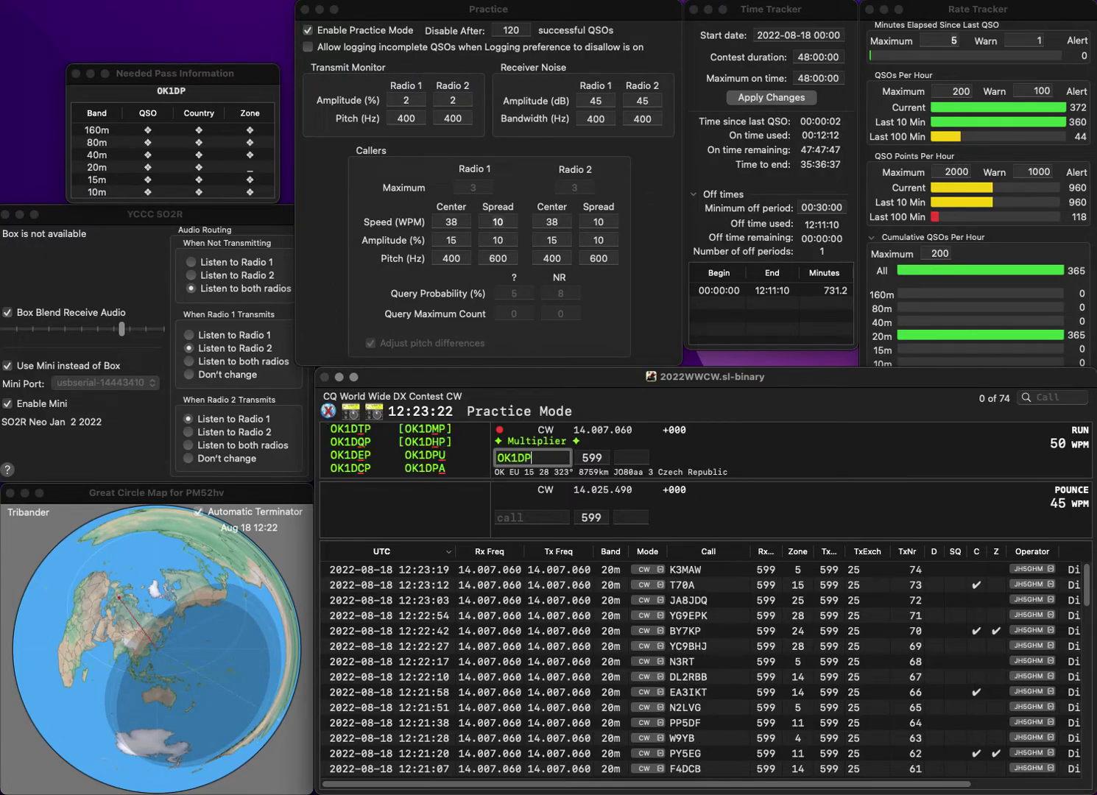
pyautogui.write('A')
pyautogui.press('Tab')
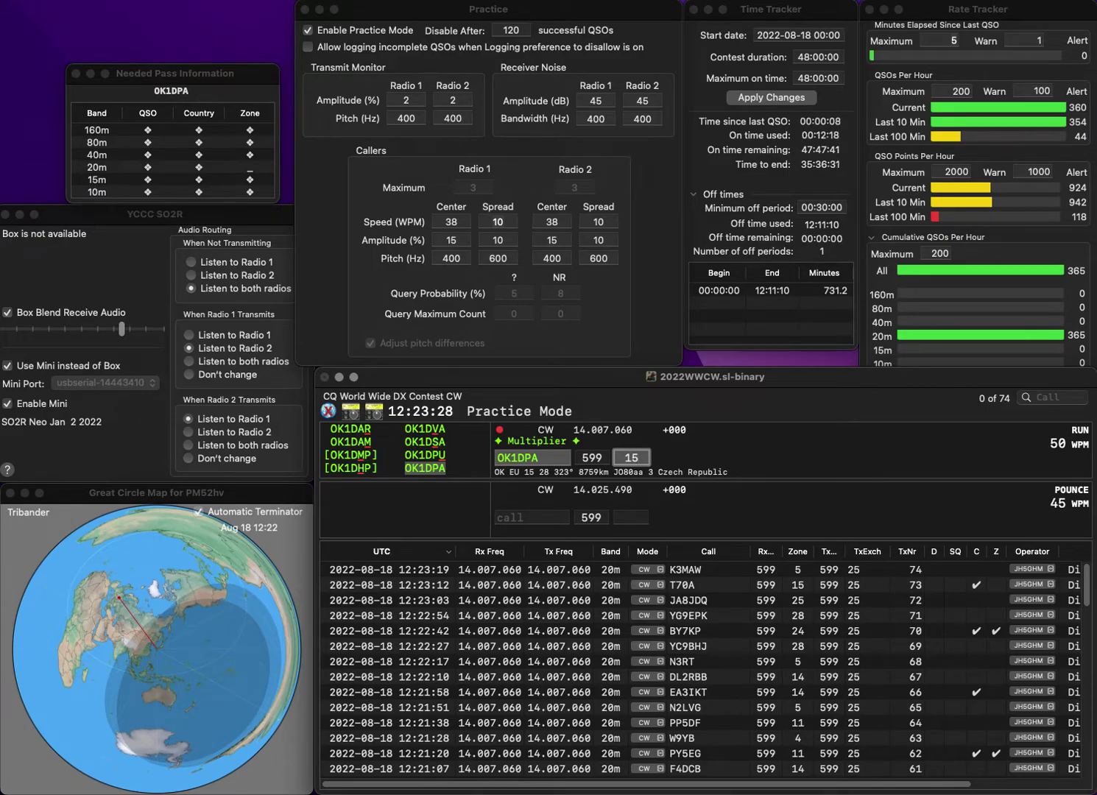
pyautogui.press('Return')
# Log a run-radio contact with KK4FOF in zone 5.
pyautogui.write('KK4FOF')
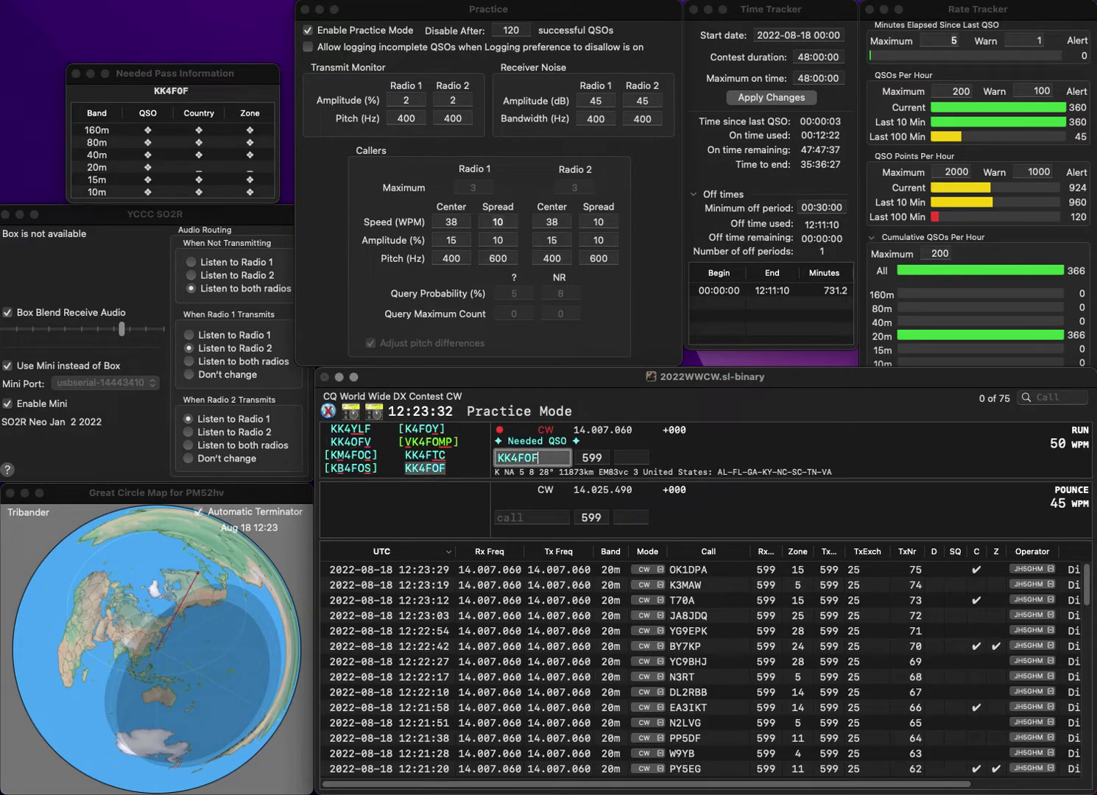
pyautogui.press('space')
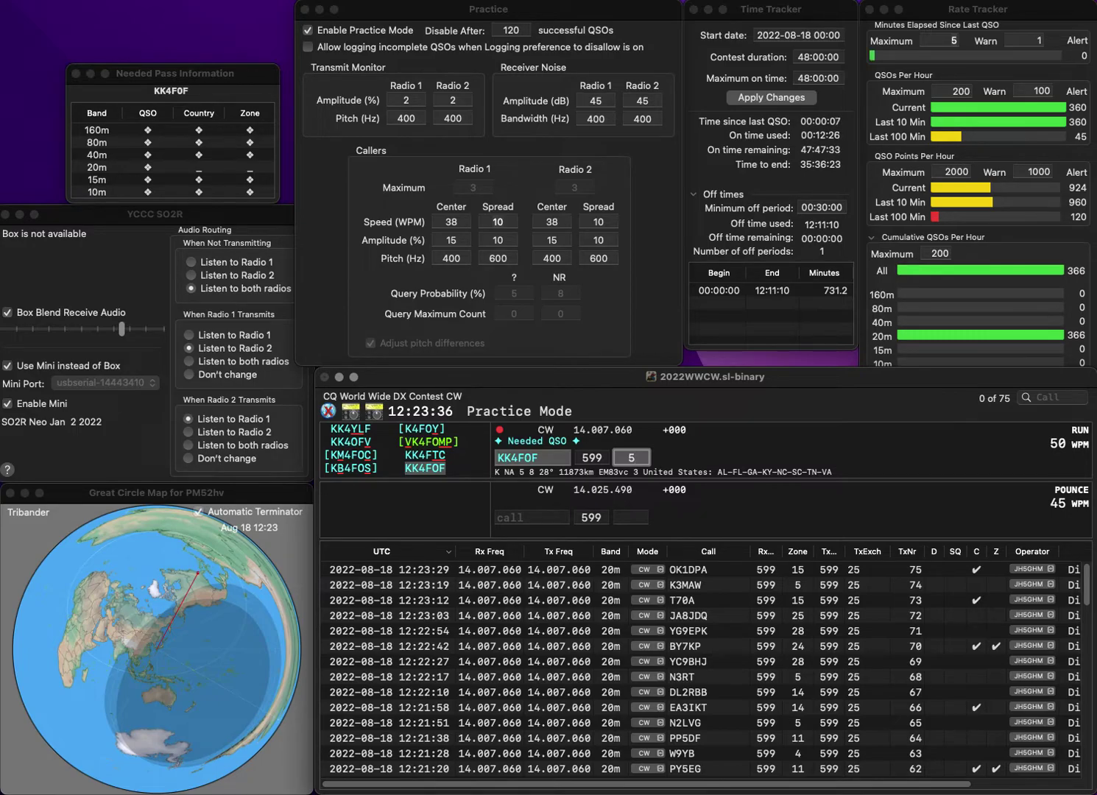
pyautogui.press('Return')
pyautogui.write('WB4FJQ')
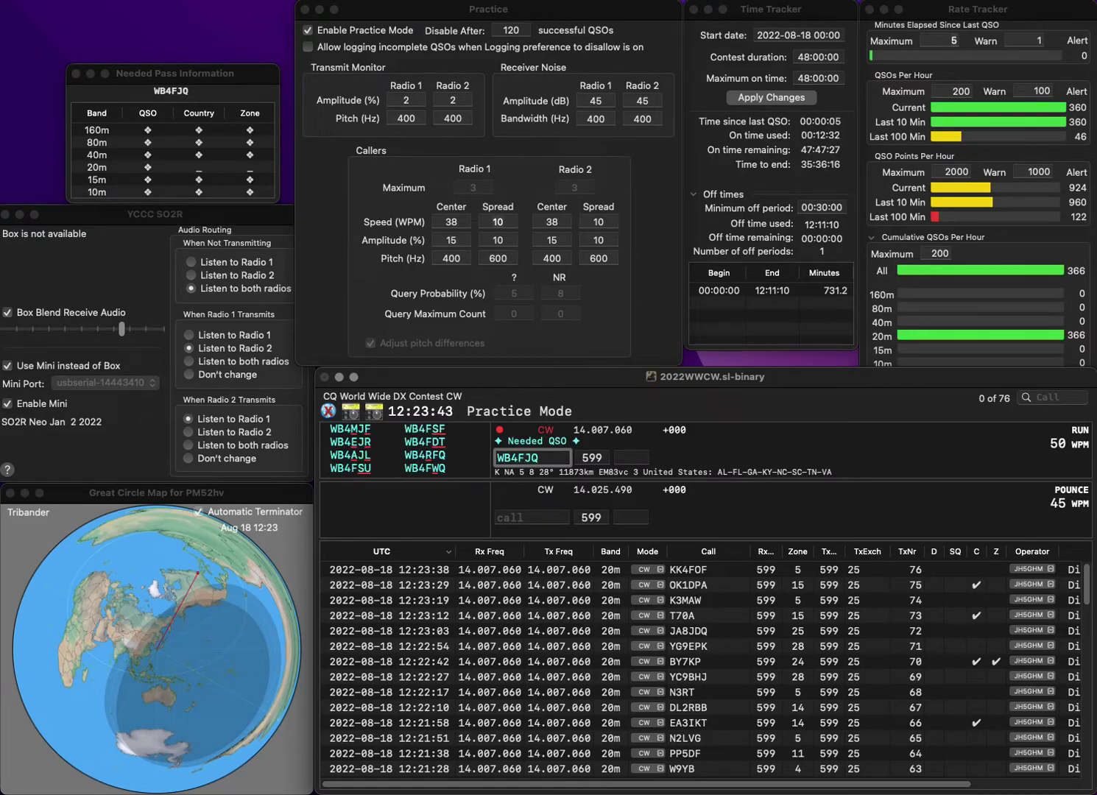
pyautogui.press('Left')
pyautogui.press('BackSpace')
pyautogui.write('W')
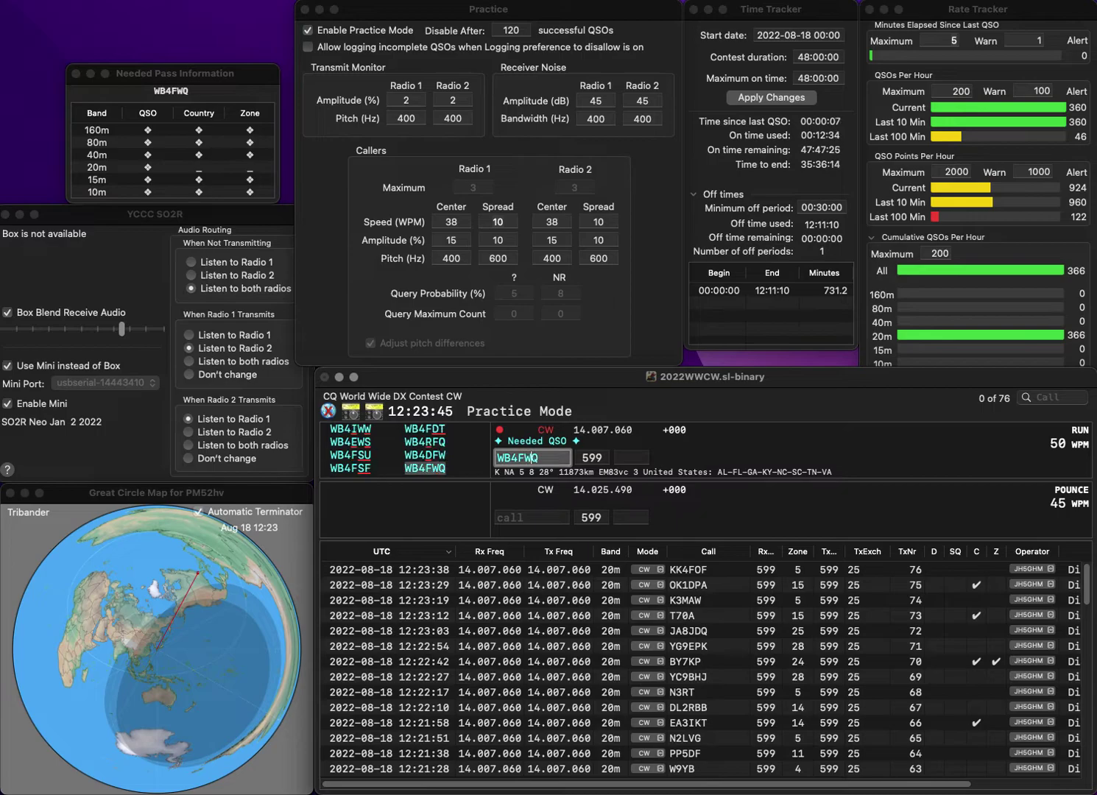
pyautogui.press('space')
pyautogui.write('5')
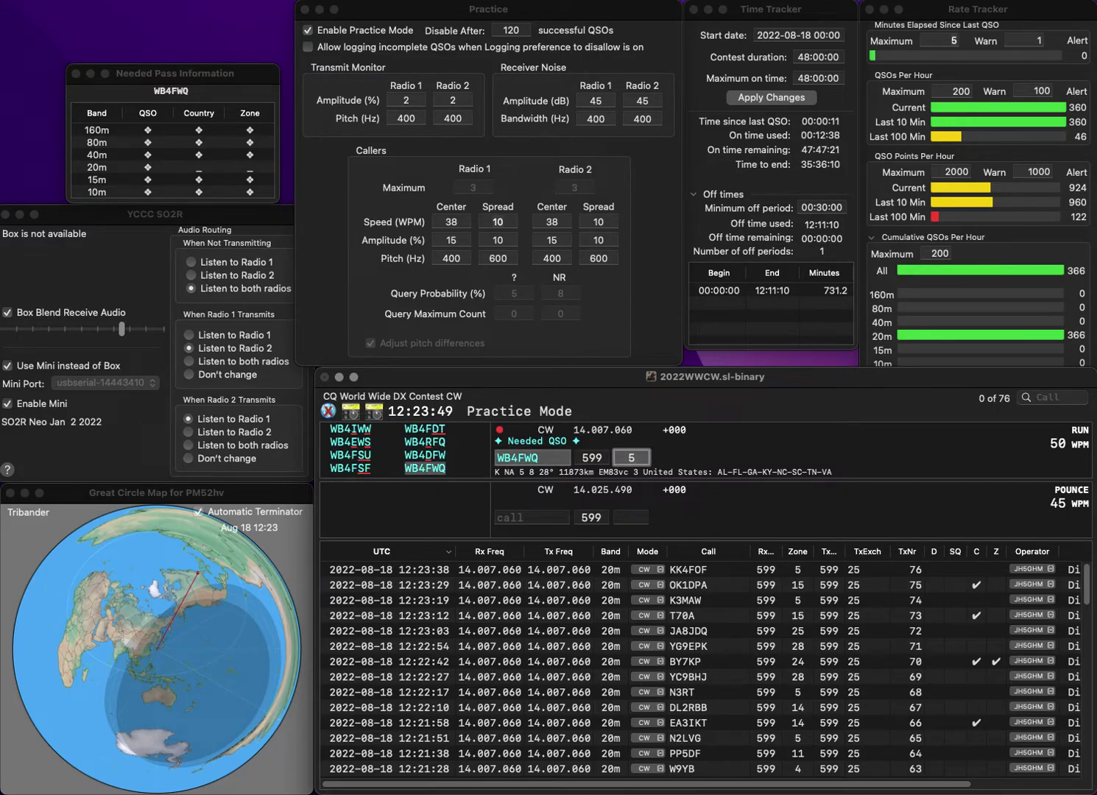
pyautogui.press('Return')
pyautogui.write('JA3YVI')
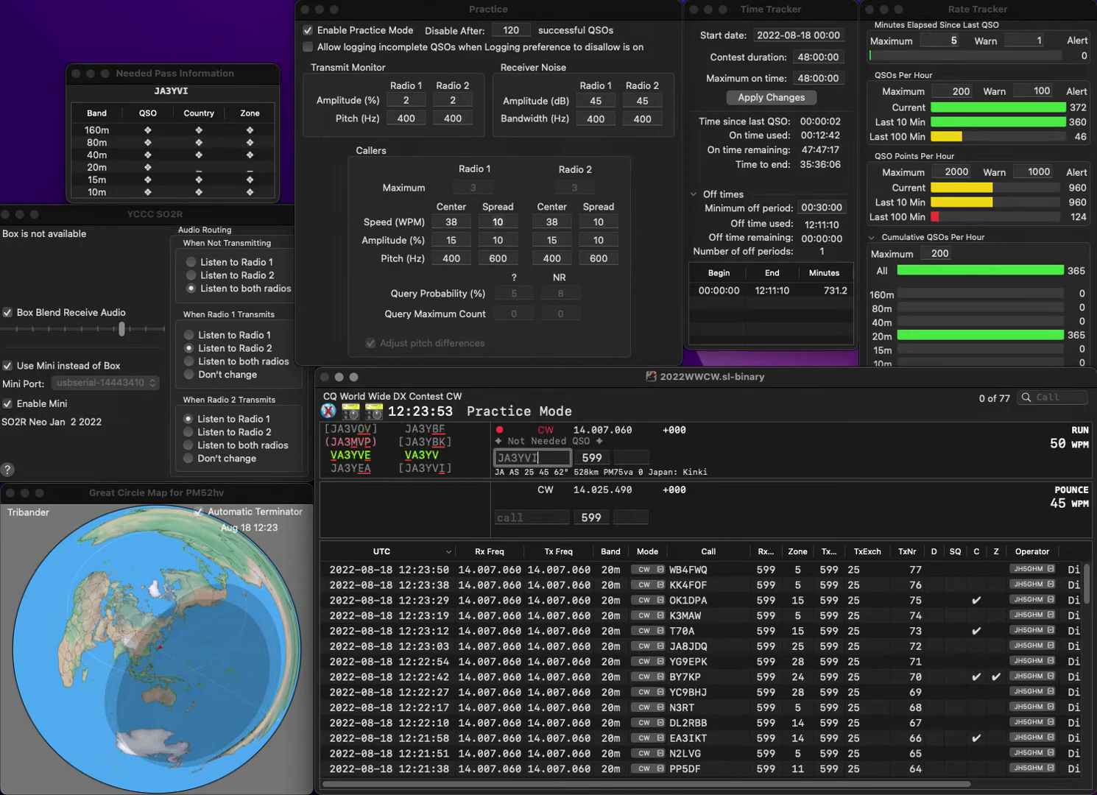
pyautogui.press('Return')
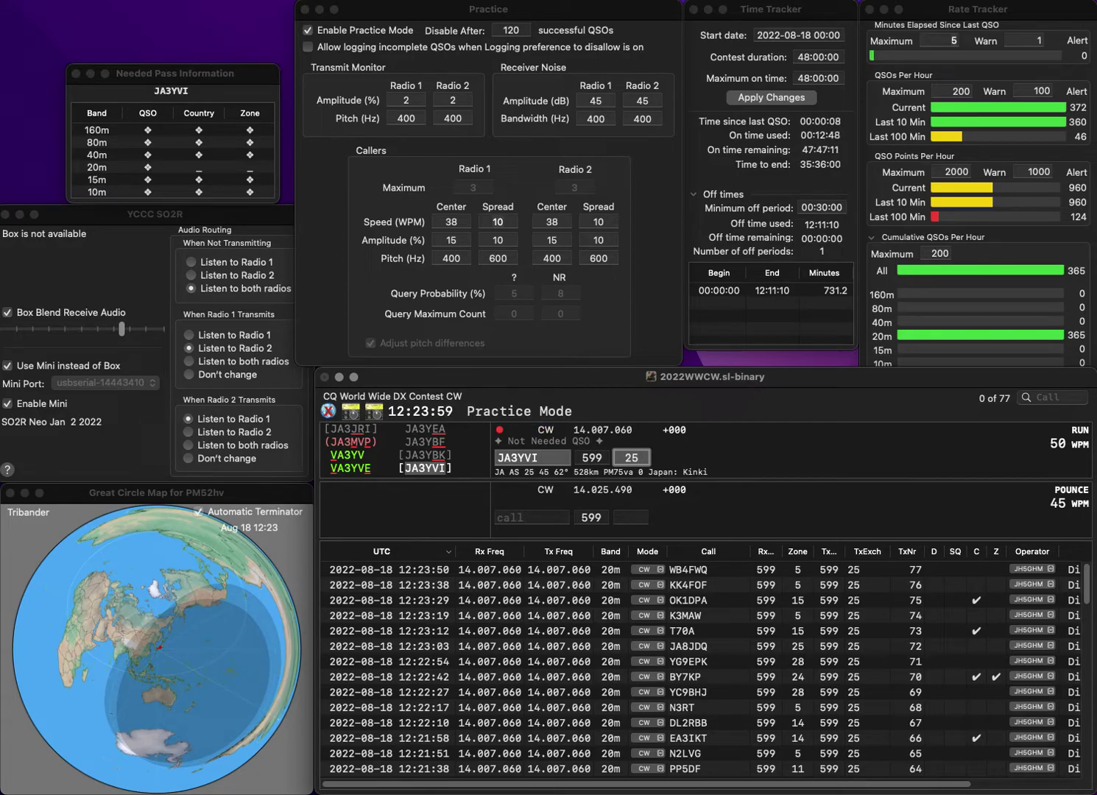
pyautogui.press('Return')
pyautogui.write('R')
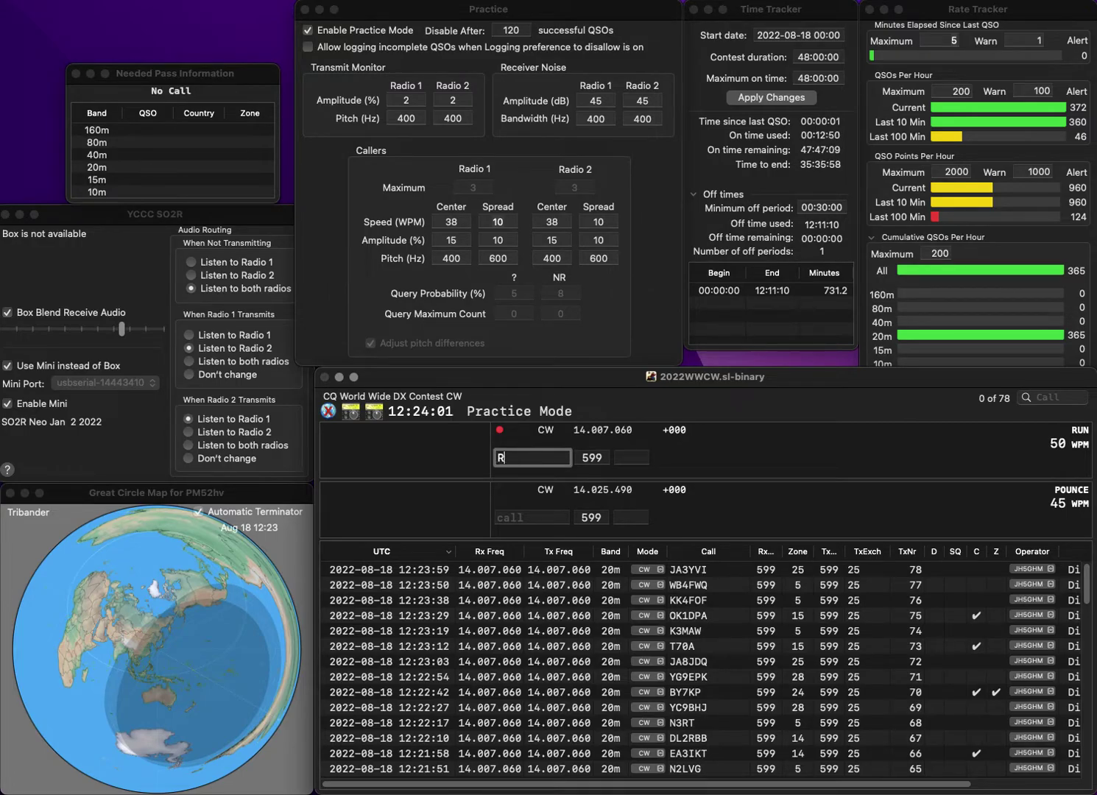
pyautogui.write('X9CC')
pyautogui.press('Tab')
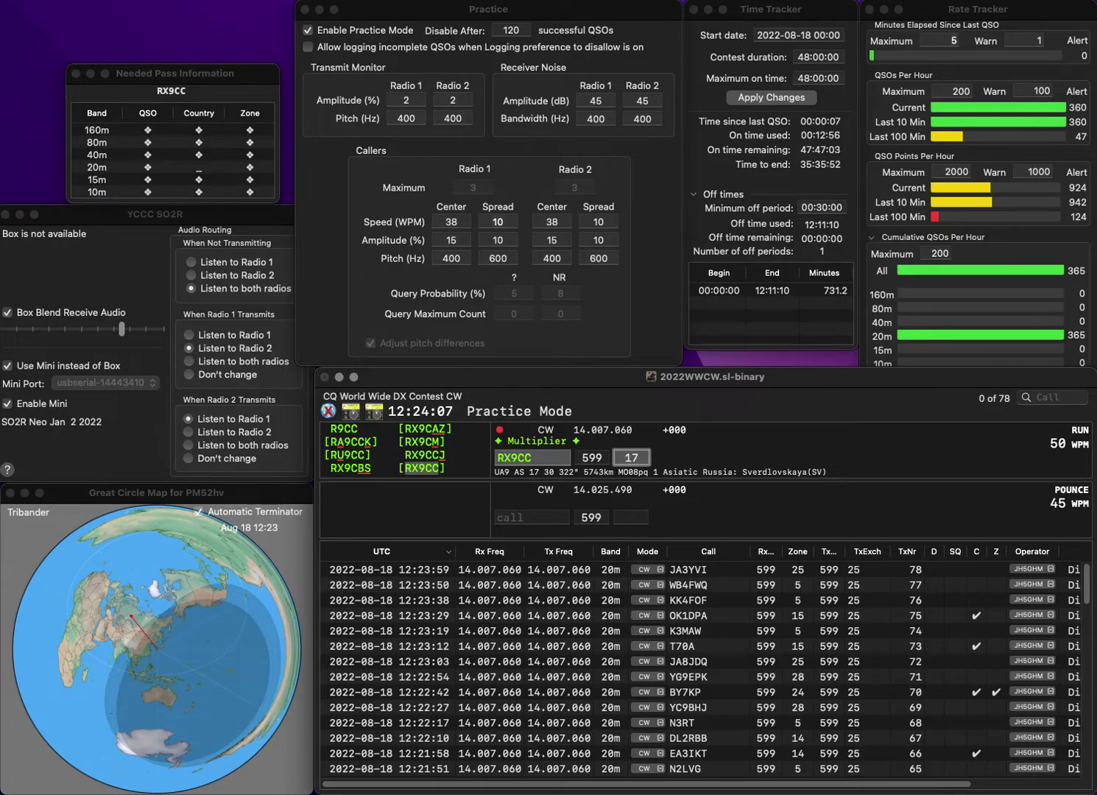
pyautogui.press('Return')
pyautogui.write('DL5CX')
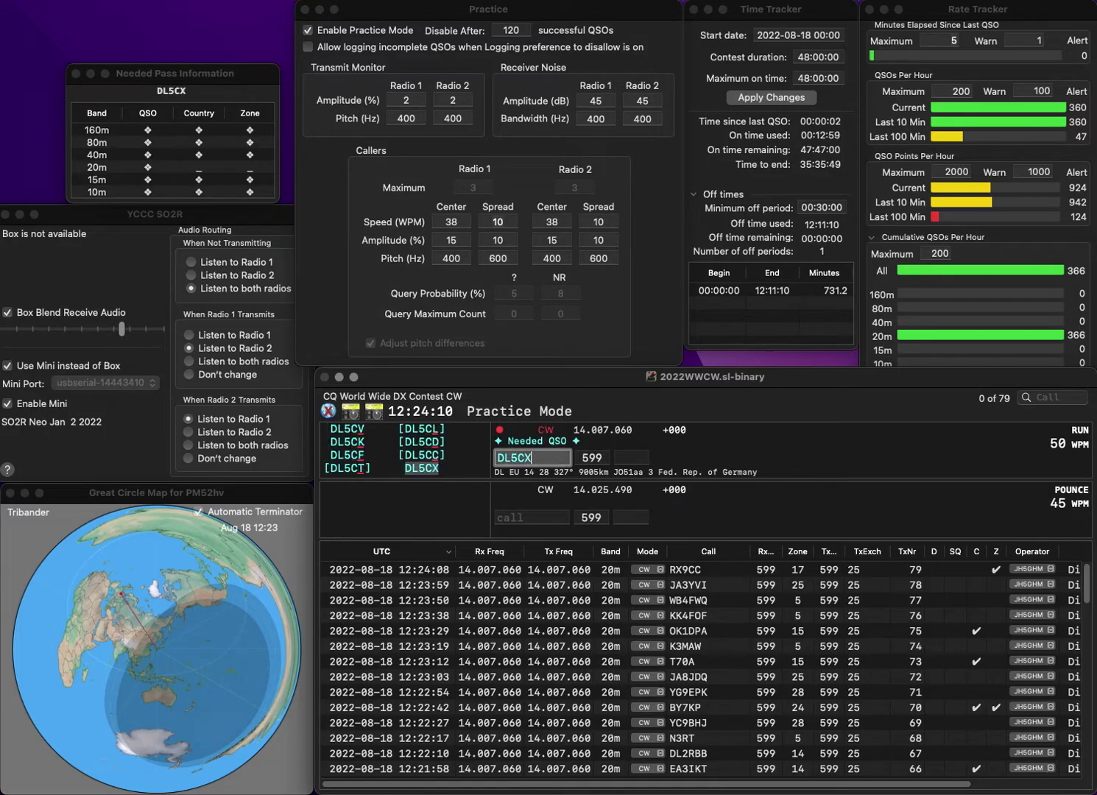
pyautogui.press('space')
pyautogui.write('14')
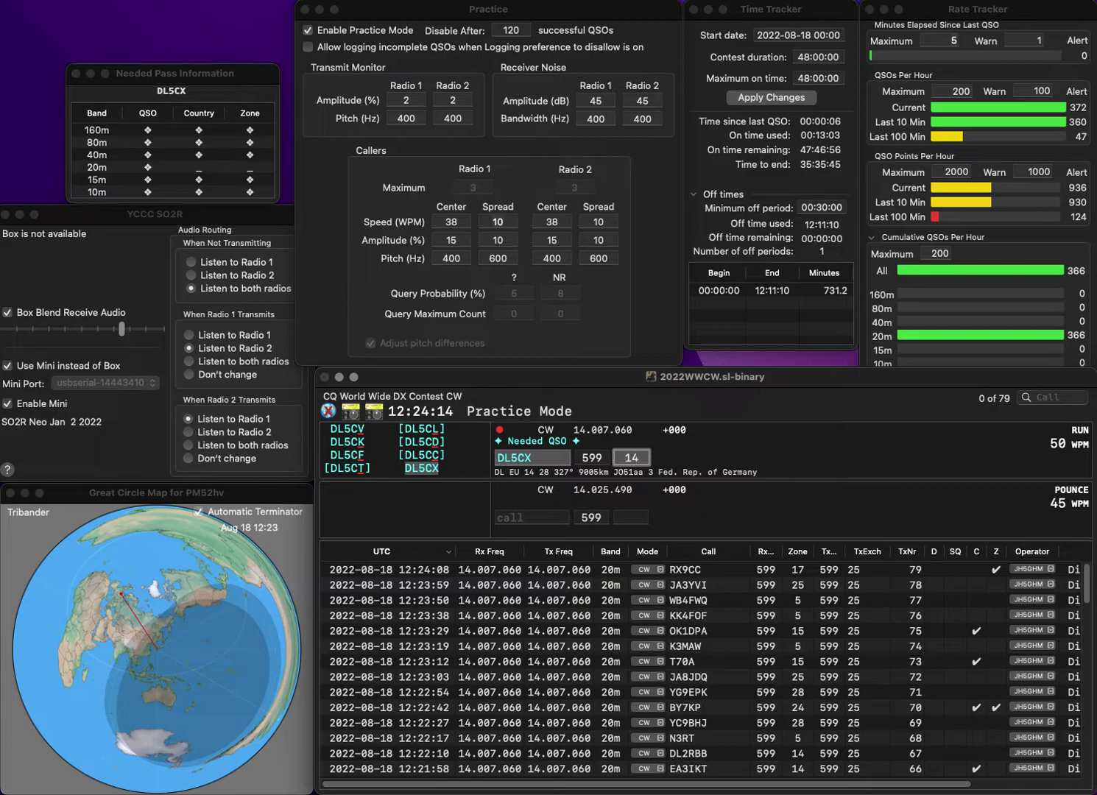
pyautogui.press('Return')
pyautogui.write('OK2MT')
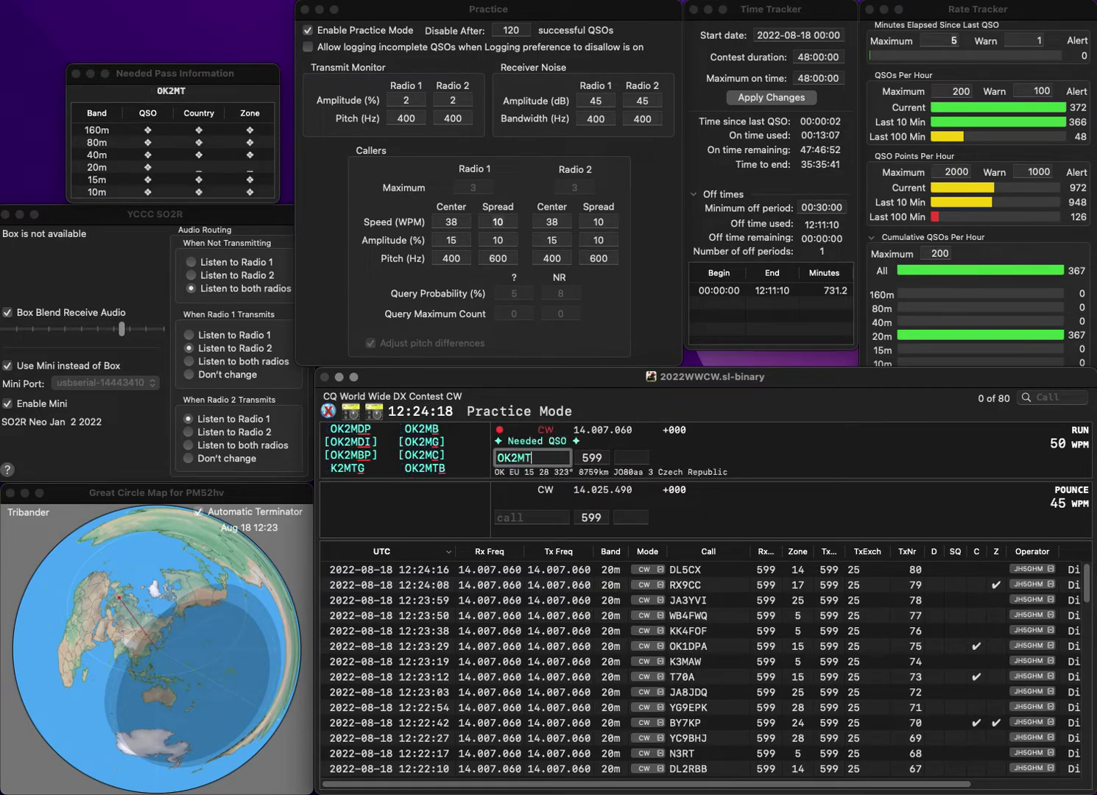
pyautogui.write('B')
pyautogui.press('space')
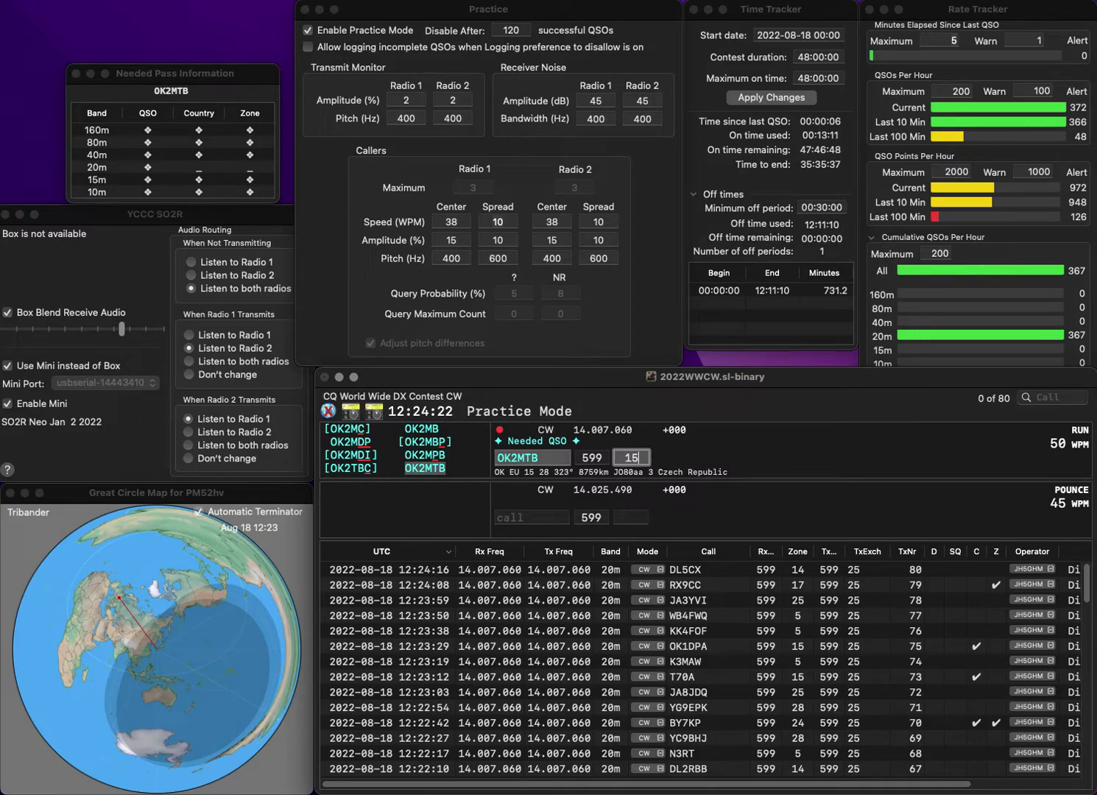
pyautogui.press('Return')
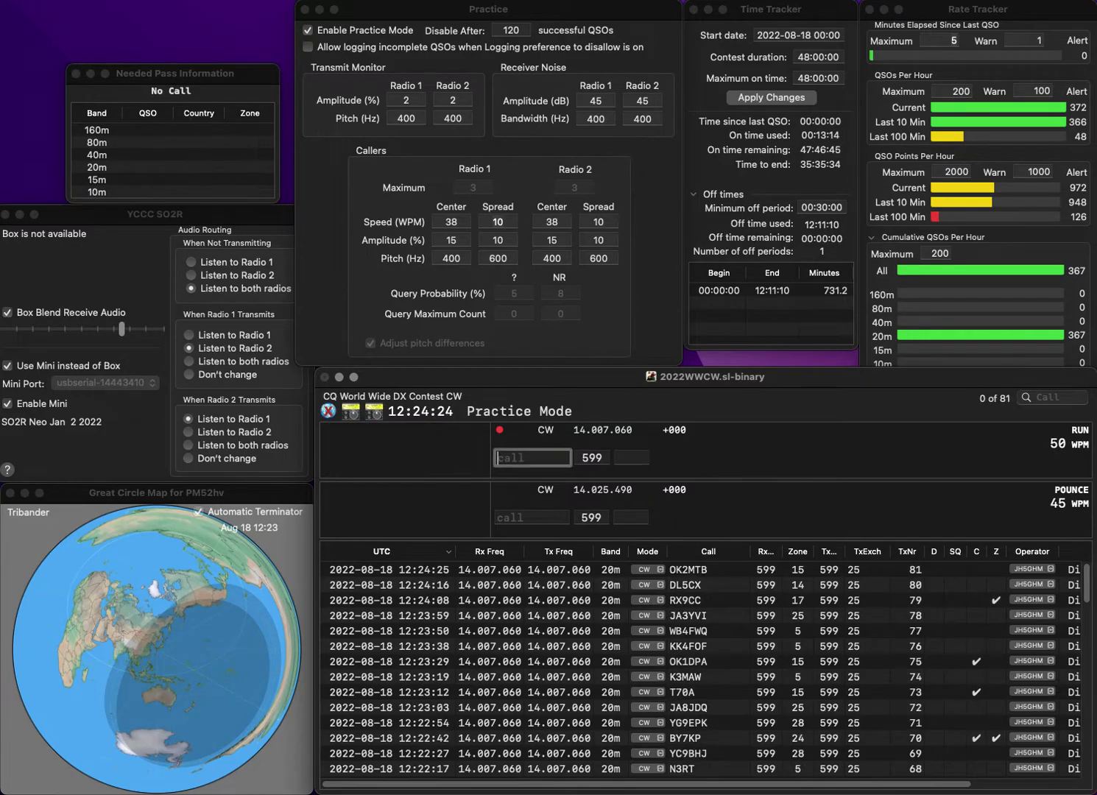
# Log a run-radio contact with LZ2FV in zone 20.
pyautogui.write('LZ2')
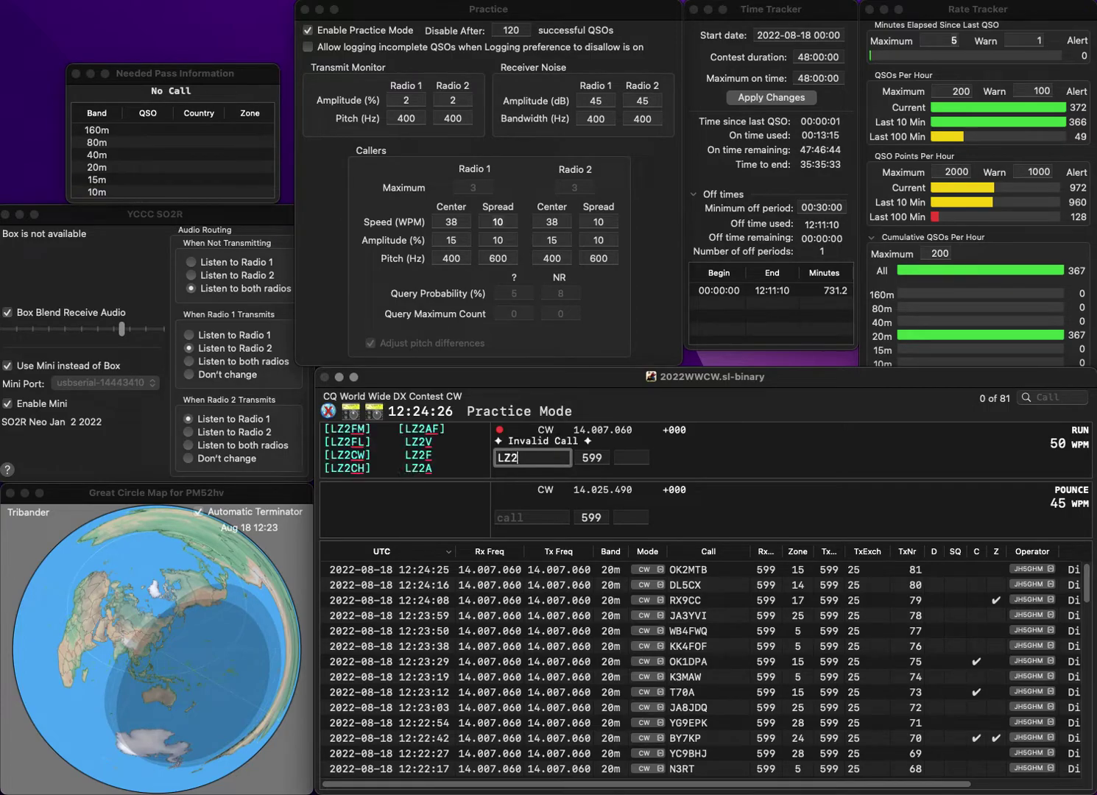
pyautogui.write('FV')
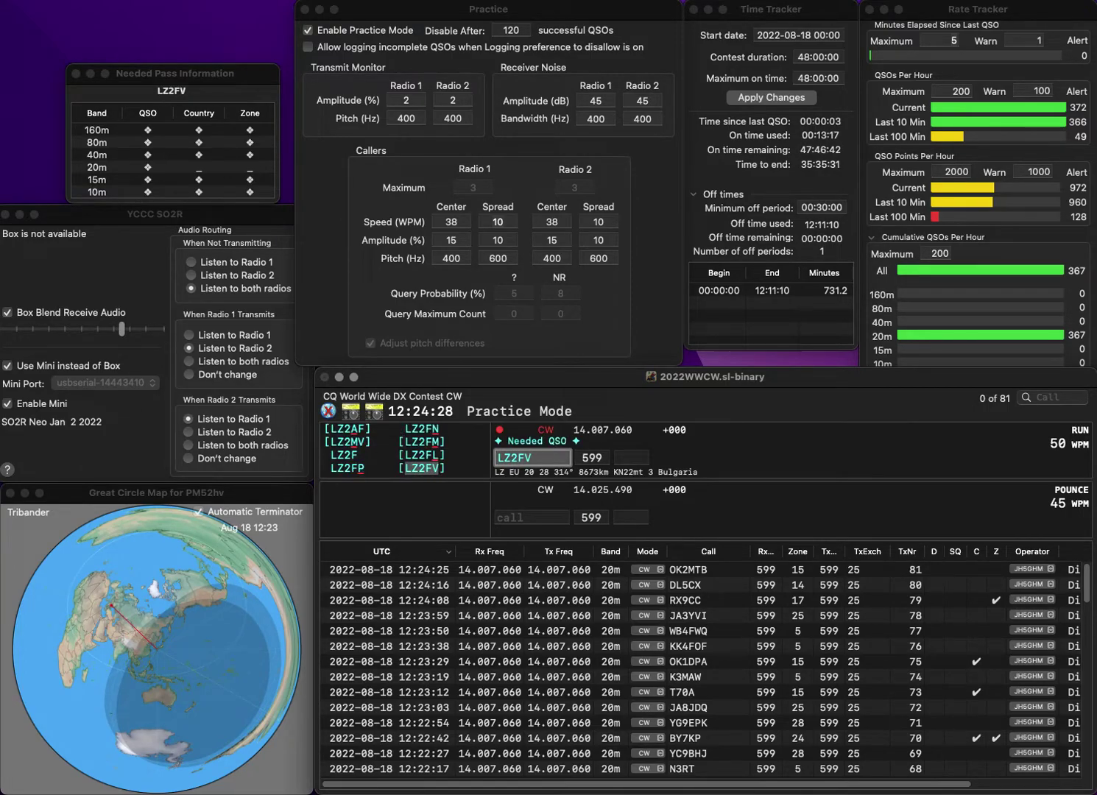
pyautogui.press('Tab')
pyautogui.write('20')
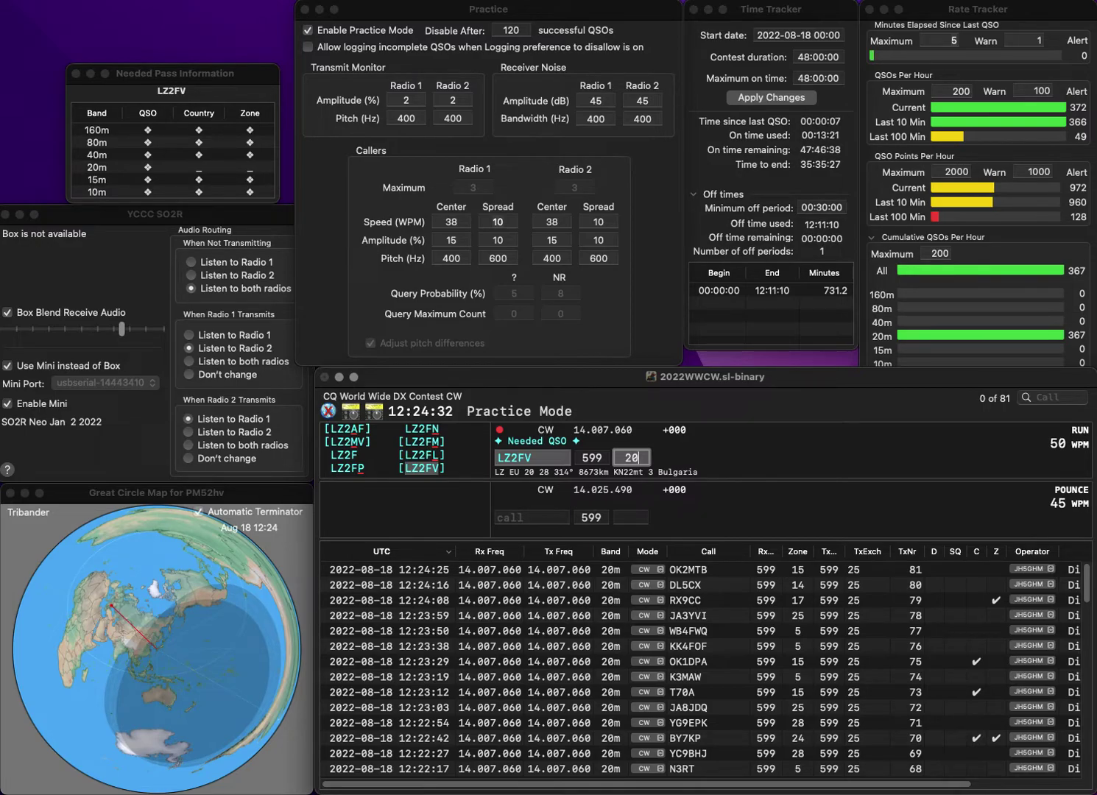
pyautogui.press('Return')
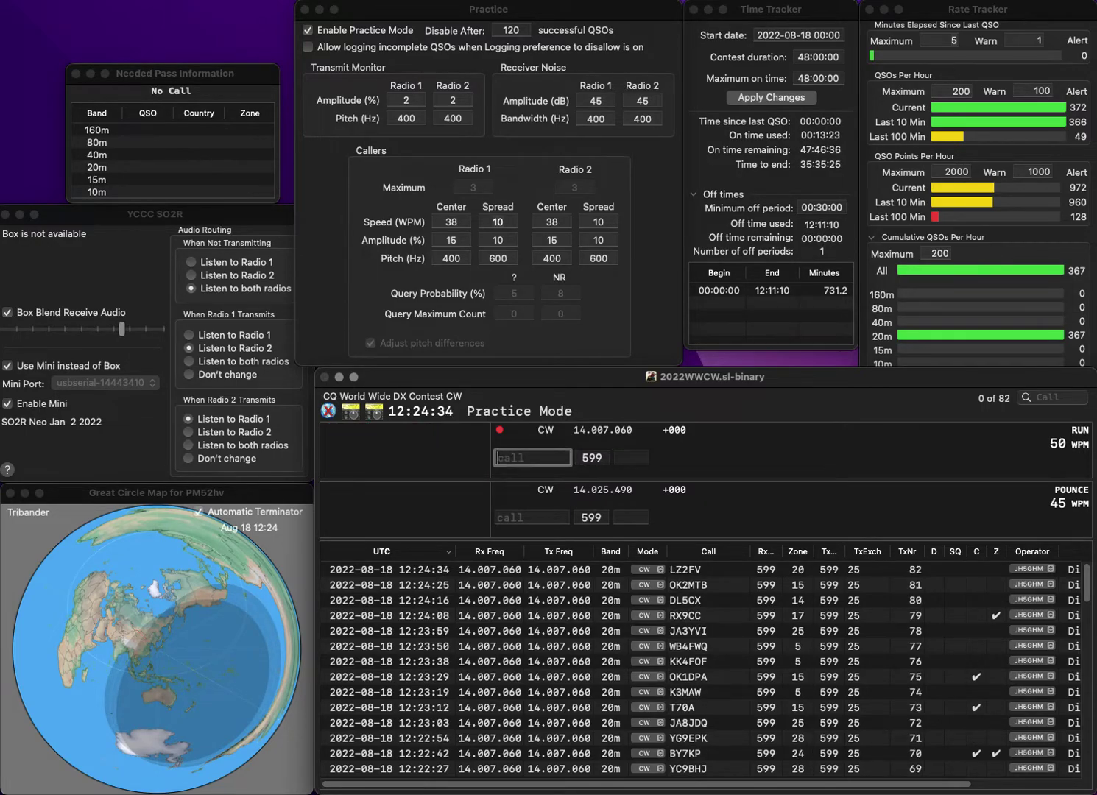
pyautogui.write('1UK')
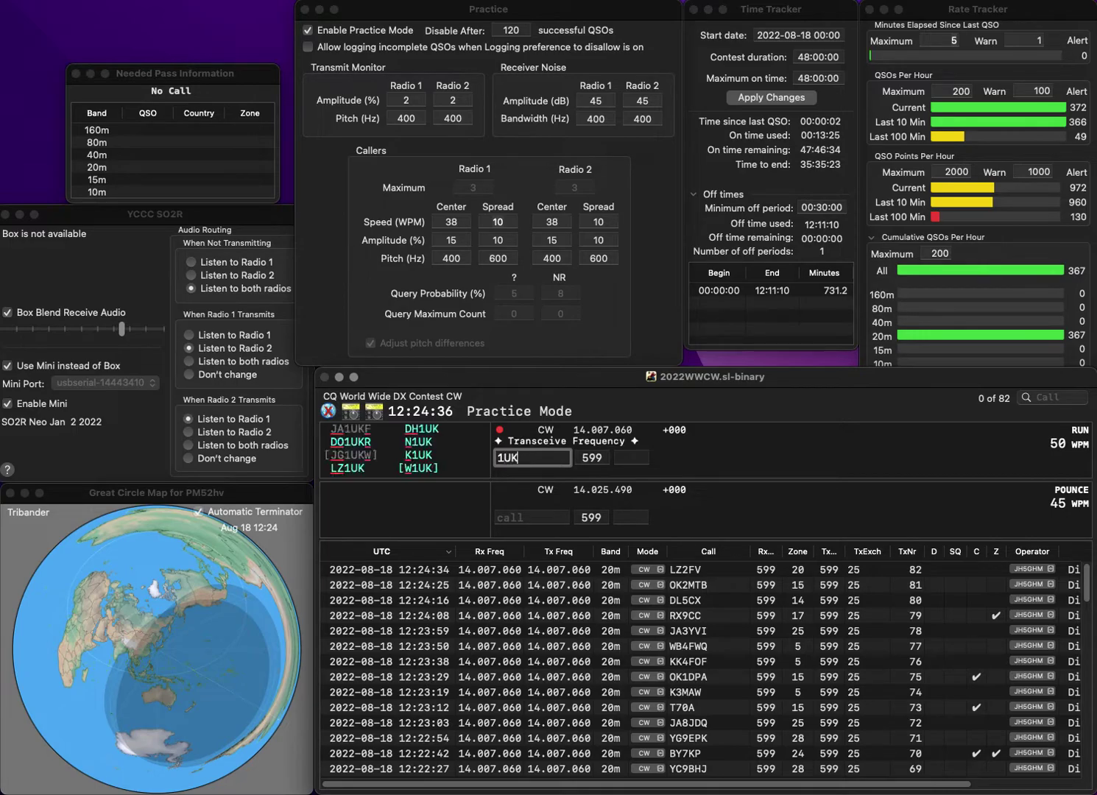
pyautogui.press('Left')
pyautogui.press('Left')
pyautogui.press('Left')
pyautogui.write('W')
pyautogui.press('space')
pyautogui.write('5')
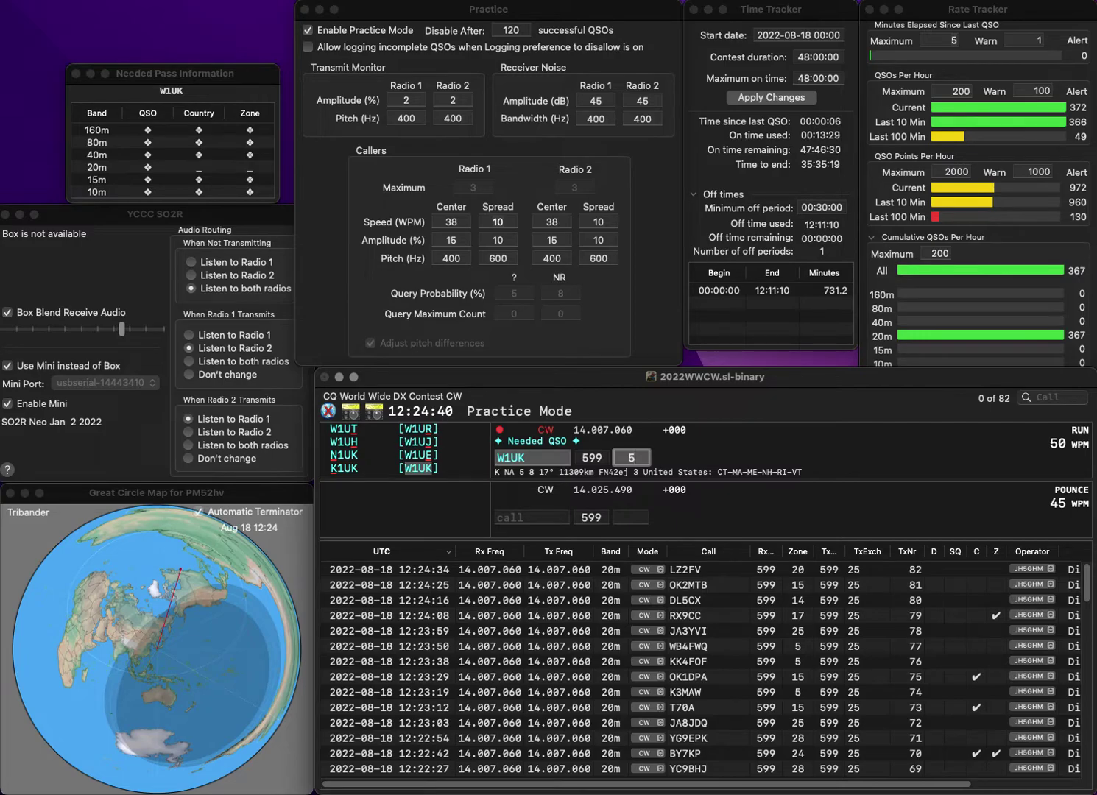
pyautogui.press('Return')
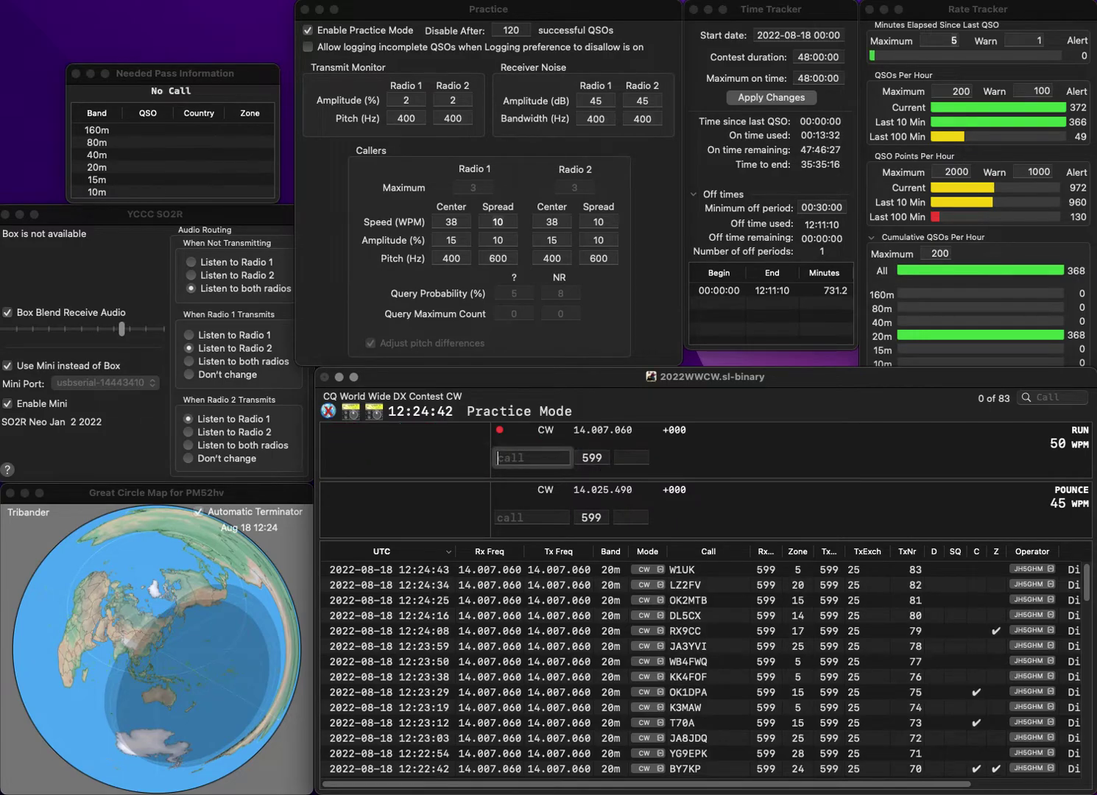
pyautogui.write('BG3')
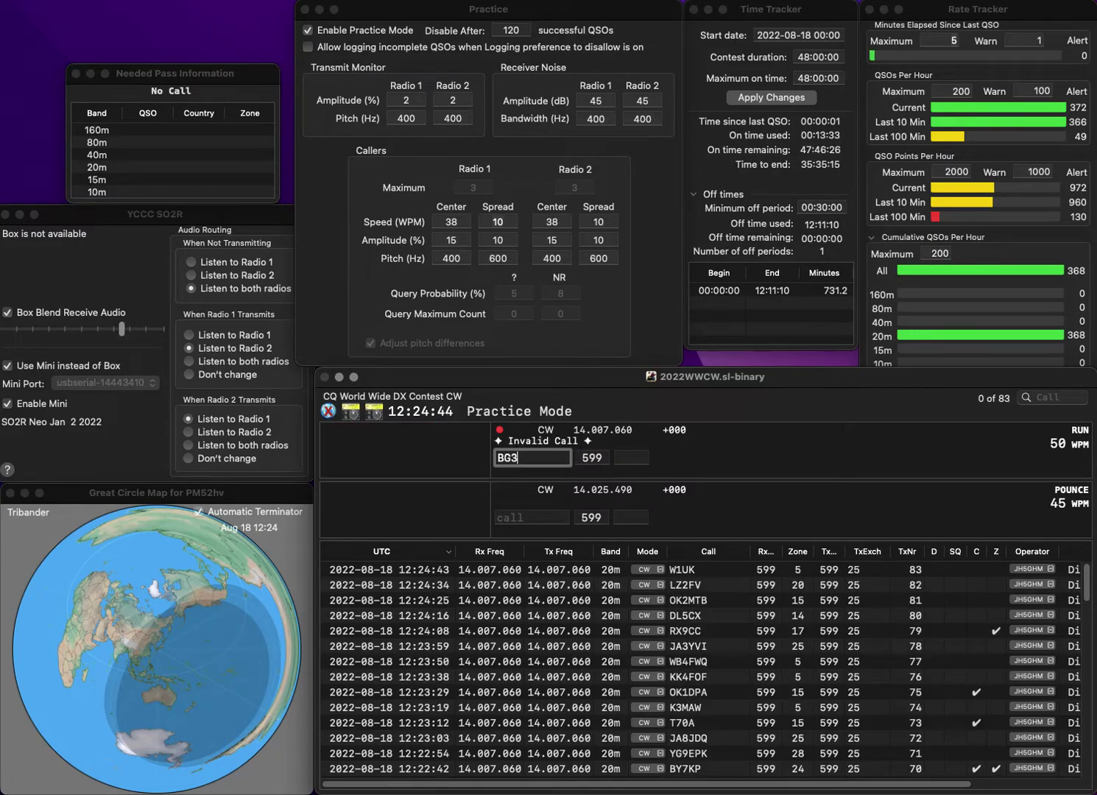
pyautogui.write('LTM')
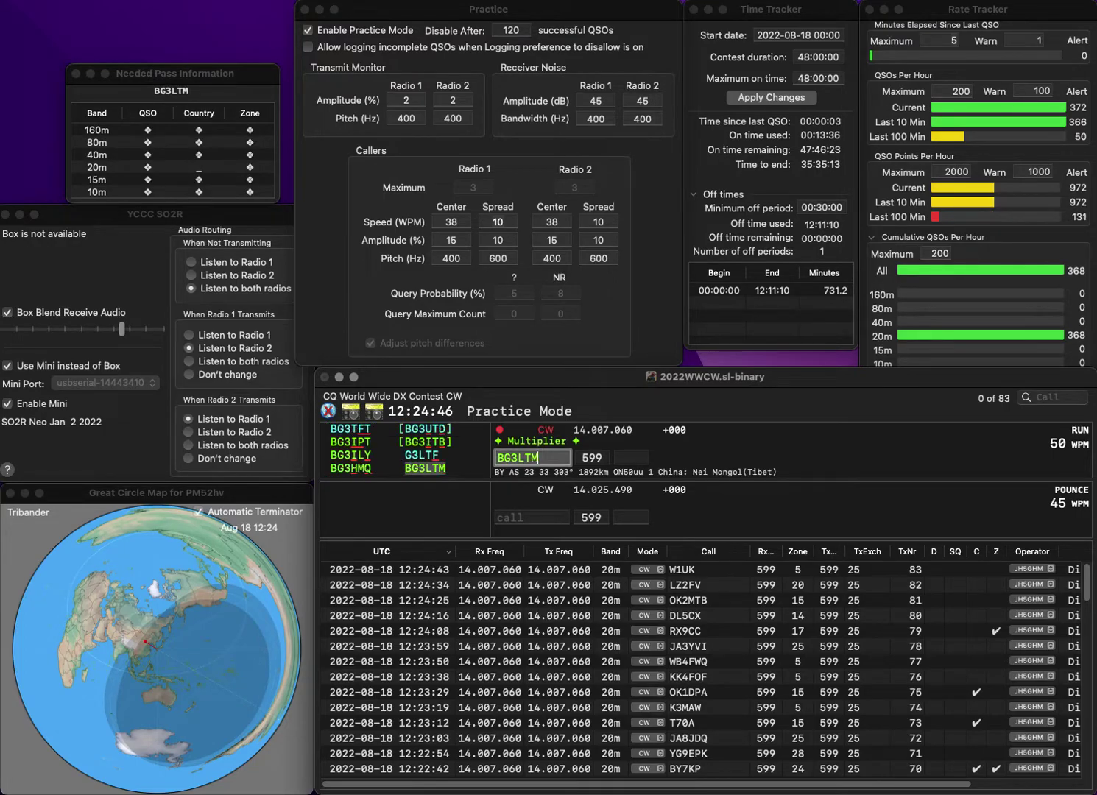
pyautogui.press('Return')
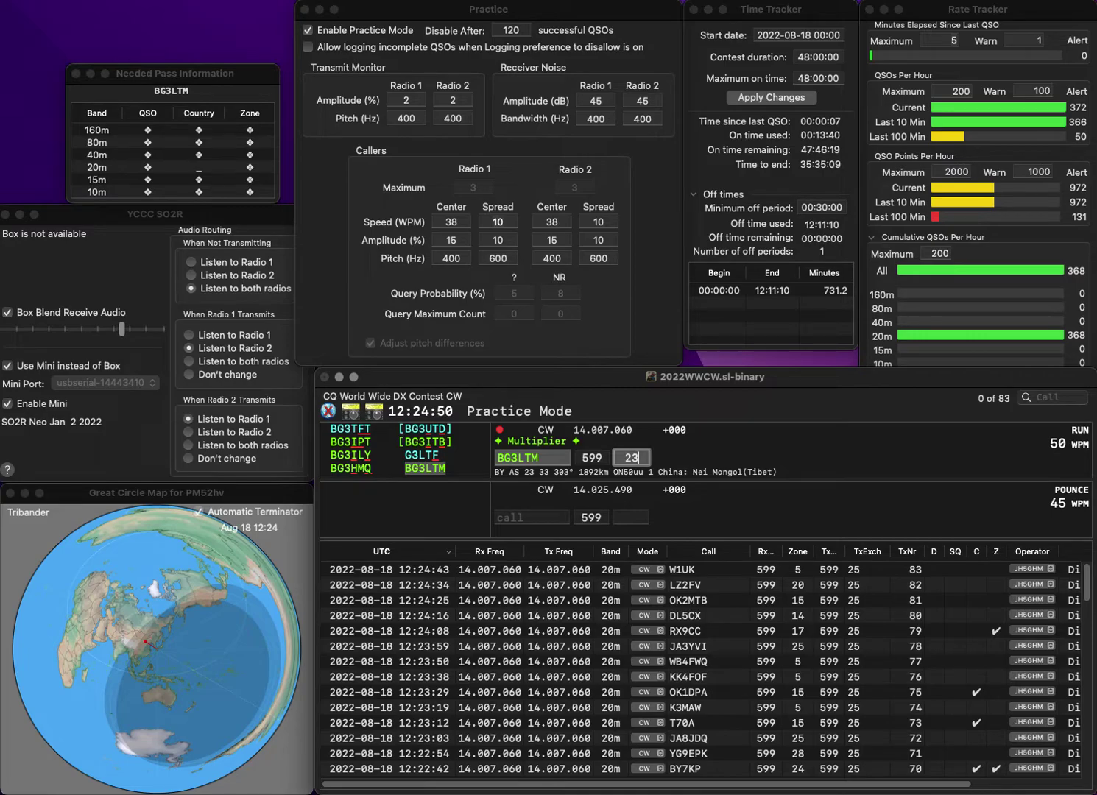
pyautogui.press('Return')
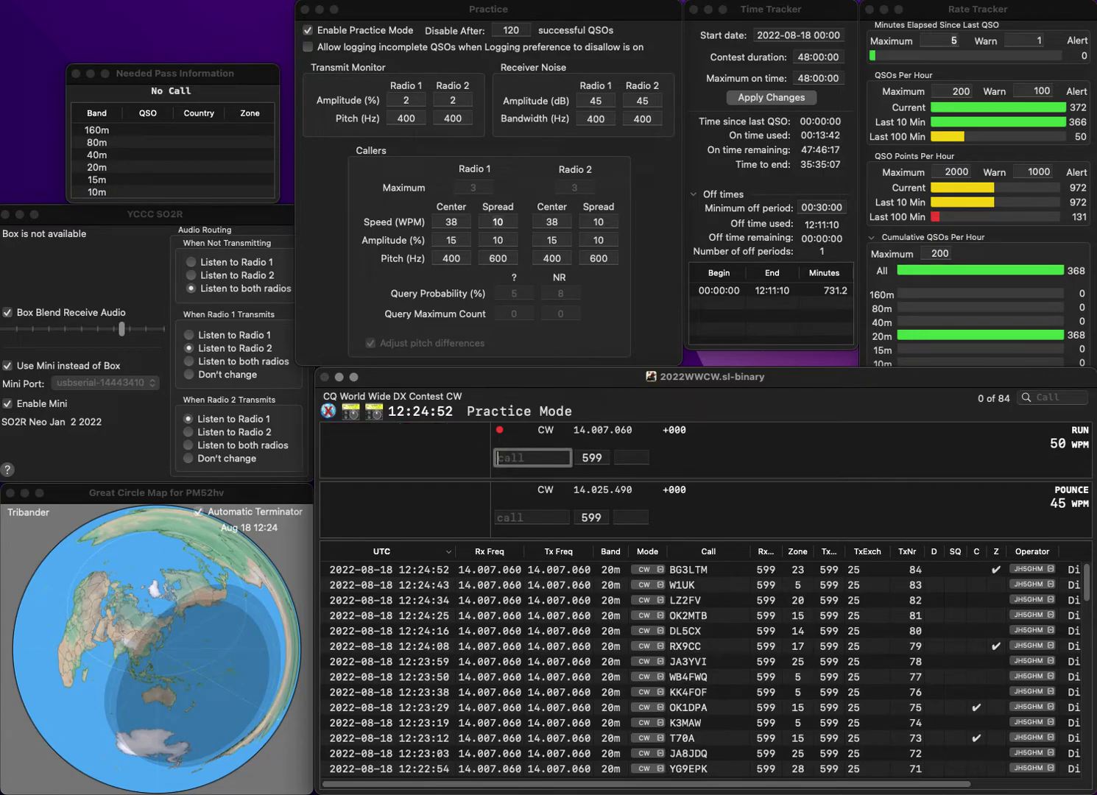
# Log a run-radio contact with SF6C in zone 14, completing the partly copied callsign with its missing prefix letters.
pyautogui.write('6C')
pyautogui.click(498, 457)
pyautogui.write('SP')
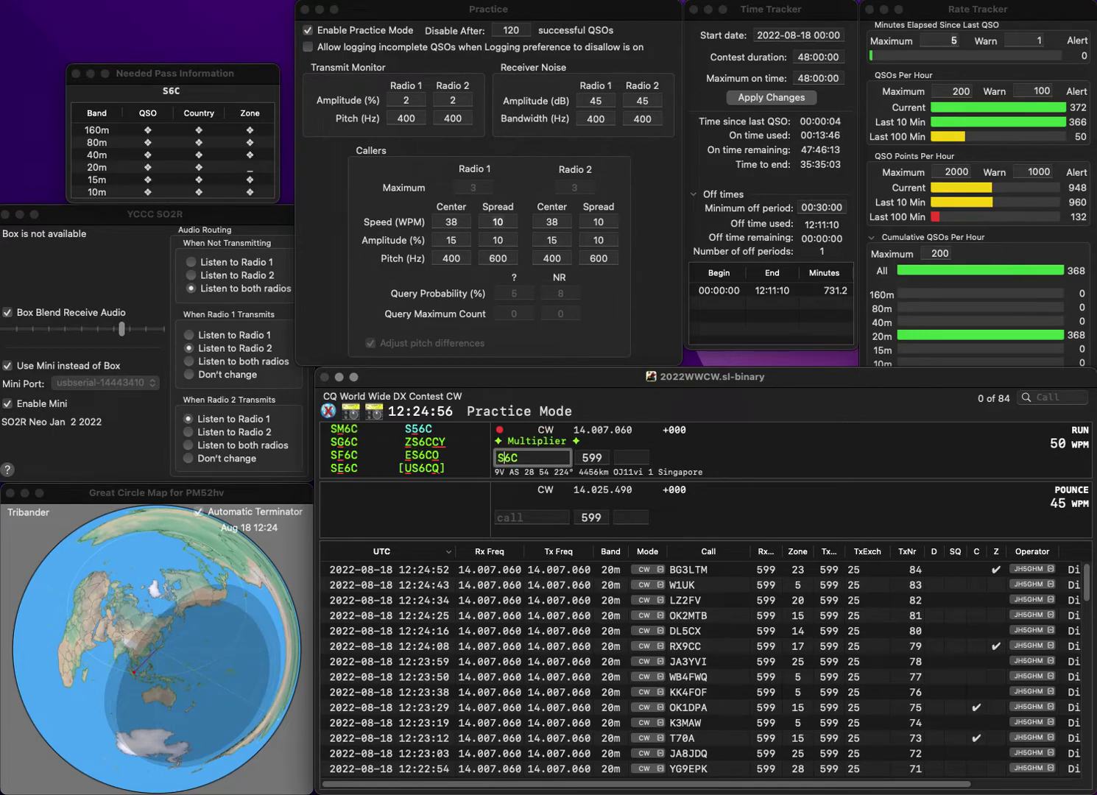
pyautogui.press('BackSpace')
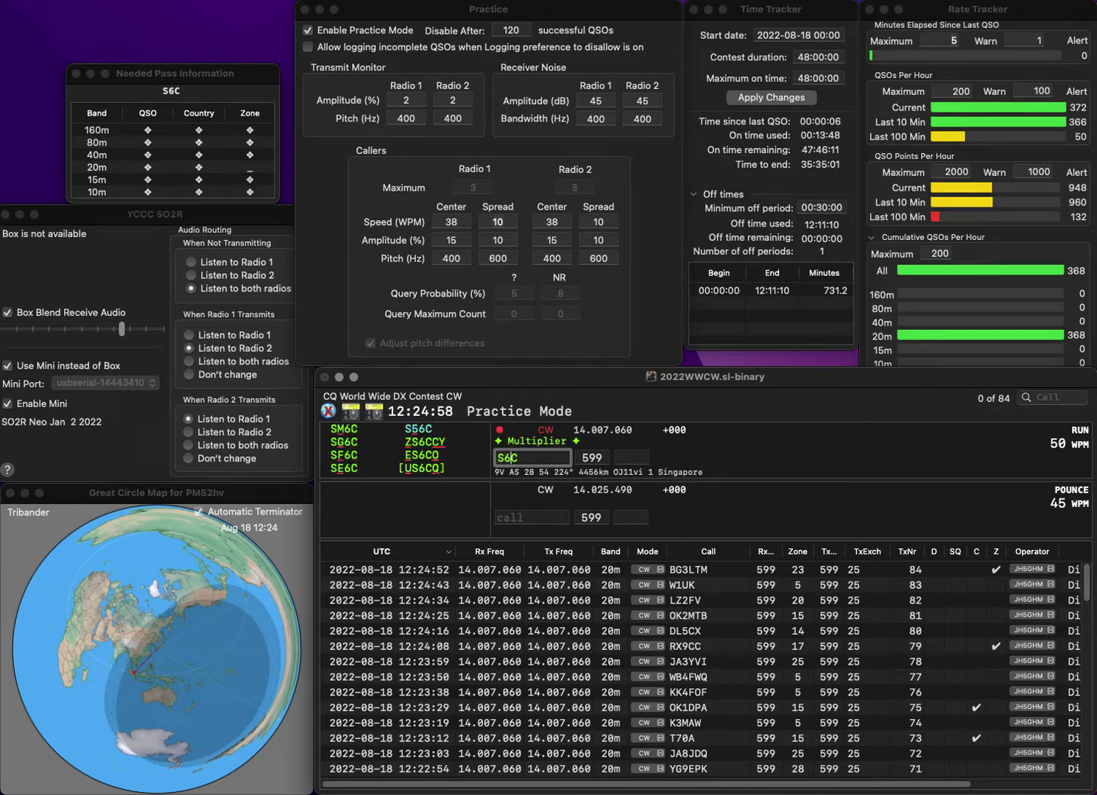
pyautogui.write('F')
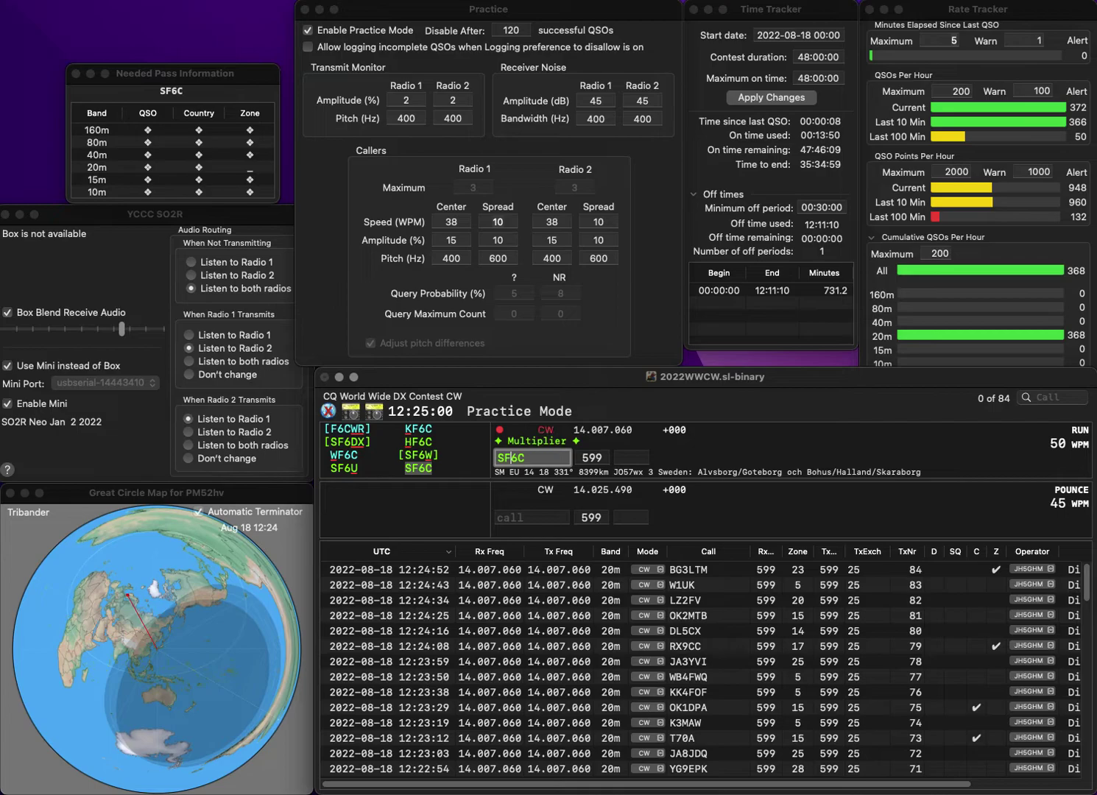
pyautogui.press('space')
pyautogui.write('14')
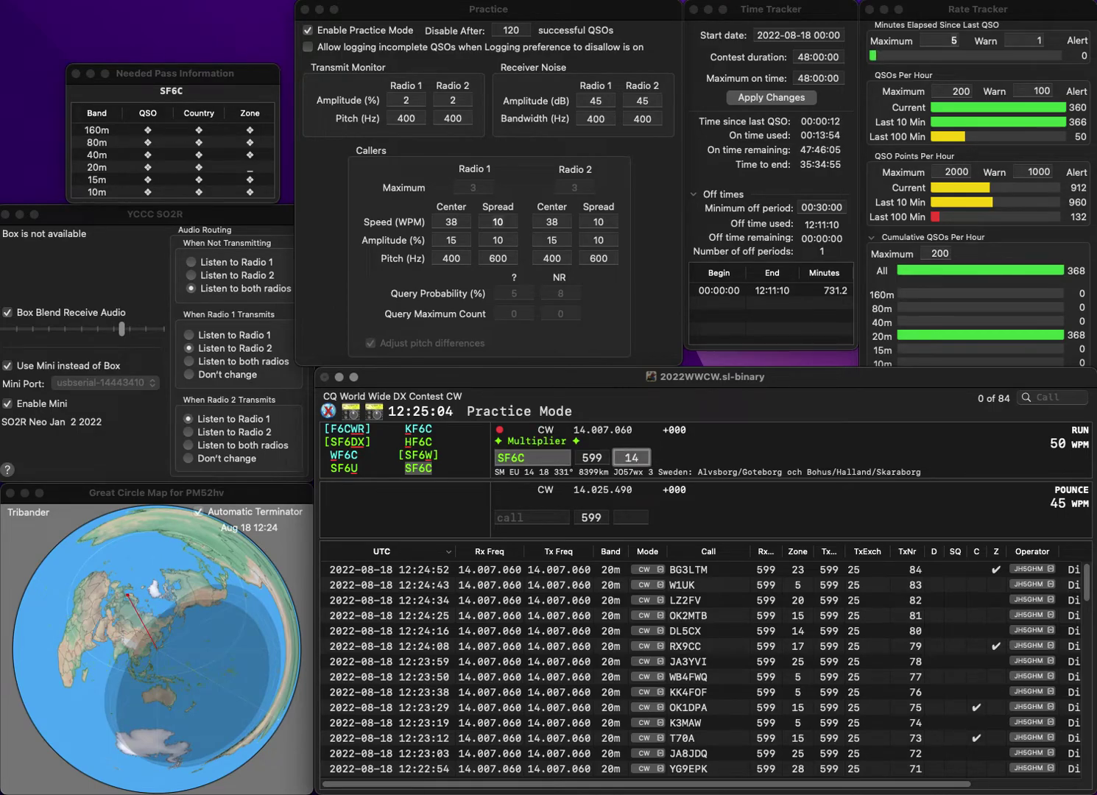
pyautogui.press('Return')
pyautogui.write('W4SZD')
pyautogui.press('Left')
pyautogui.press('Left')
pyautogui.press('Left')
pyautogui.press('Delete')
pyautogui.write('HH')
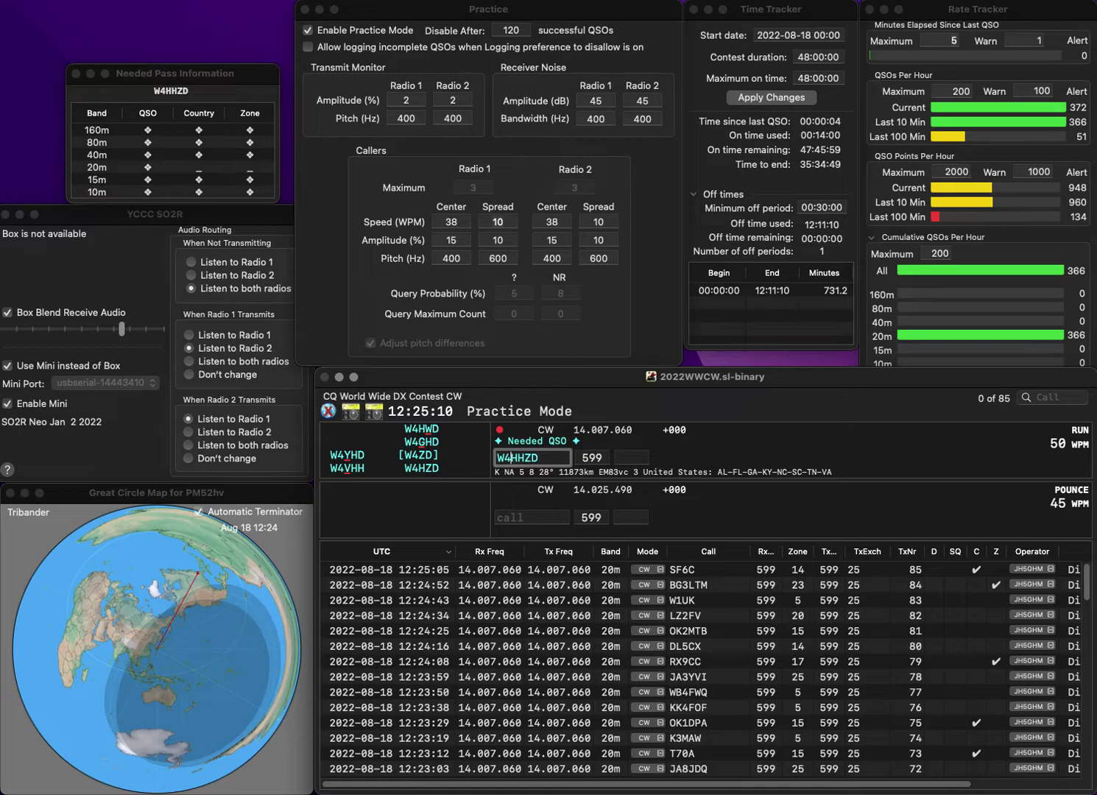
pyautogui.press('Delete')
pyautogui.press('Tab')
pyautogui.write('5')
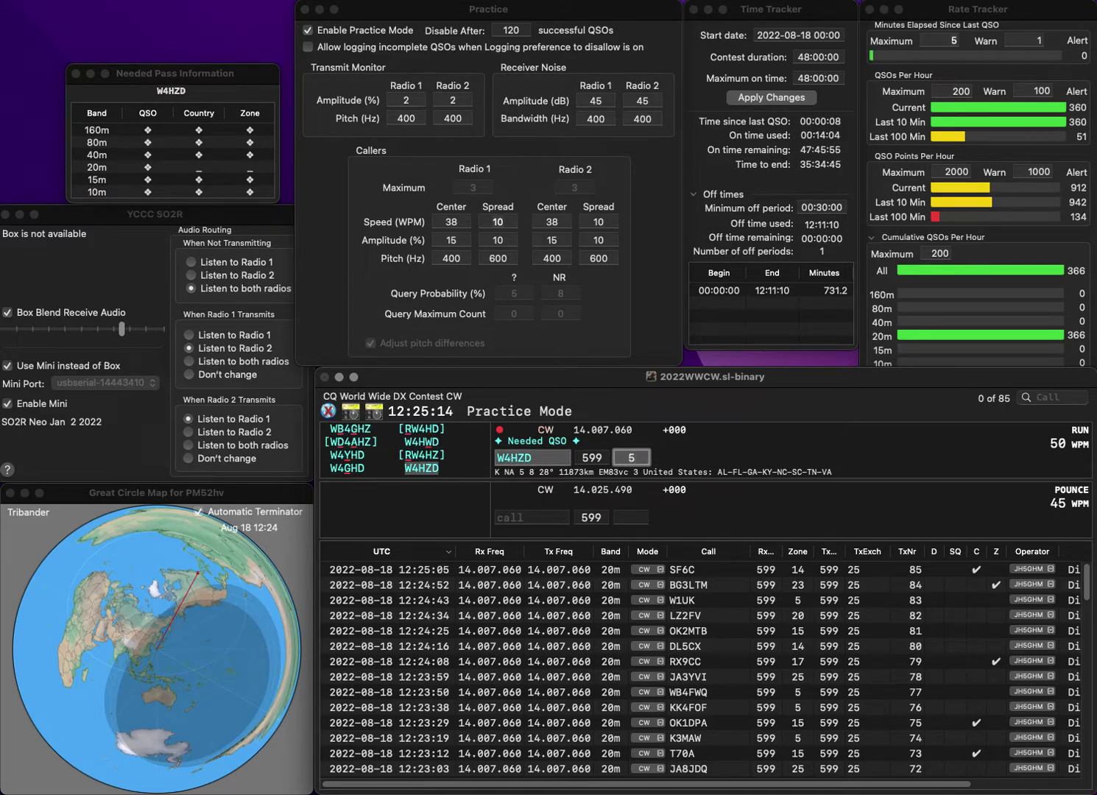
pyautogui.press('Return')
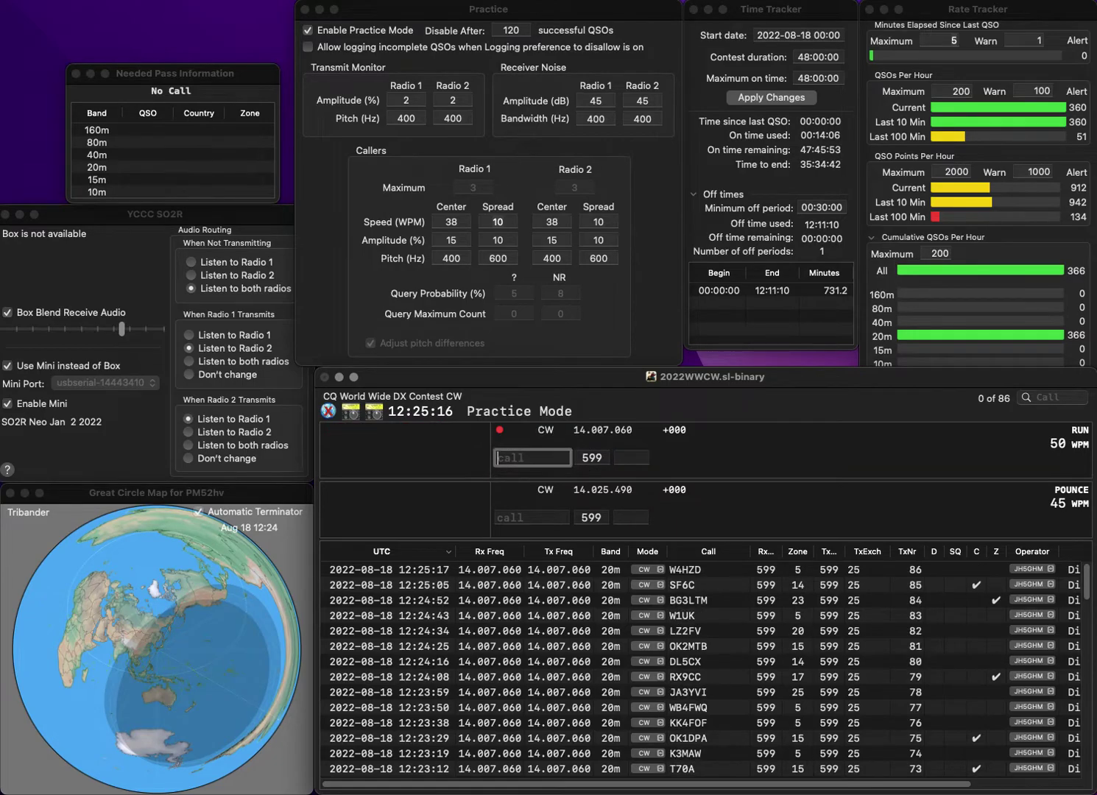
# Log a run-radio contact with UR7HLY in zone 16.
pyautogui.write('UR7H')
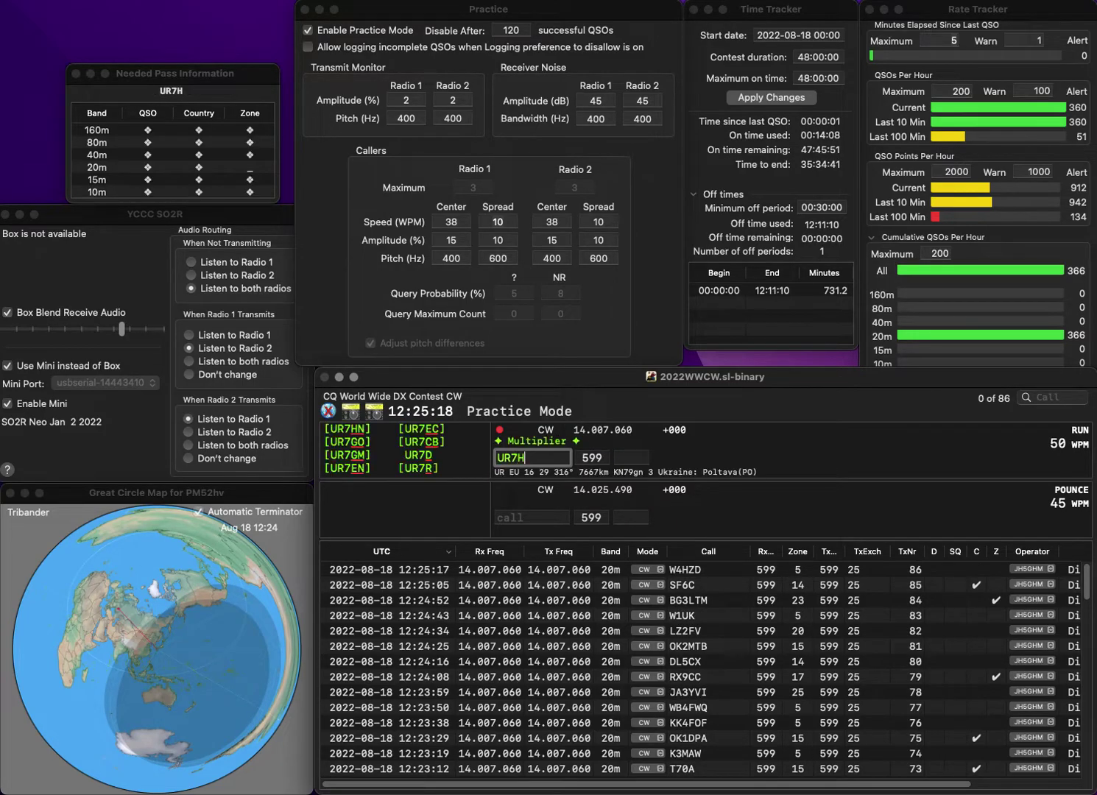
pyautogui.write('LY')
pyautogui.press('space')
pyautogui.write('16')
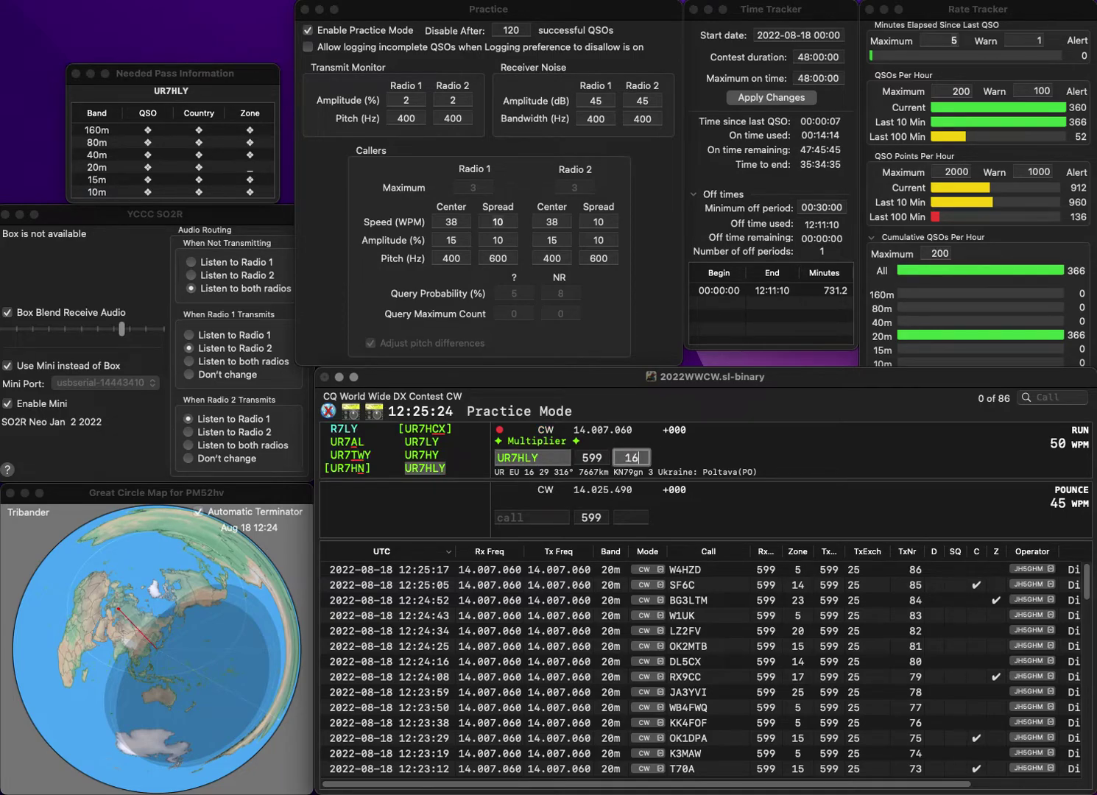
pyautogui.press('Return')
pyautogui.write('N2NC')
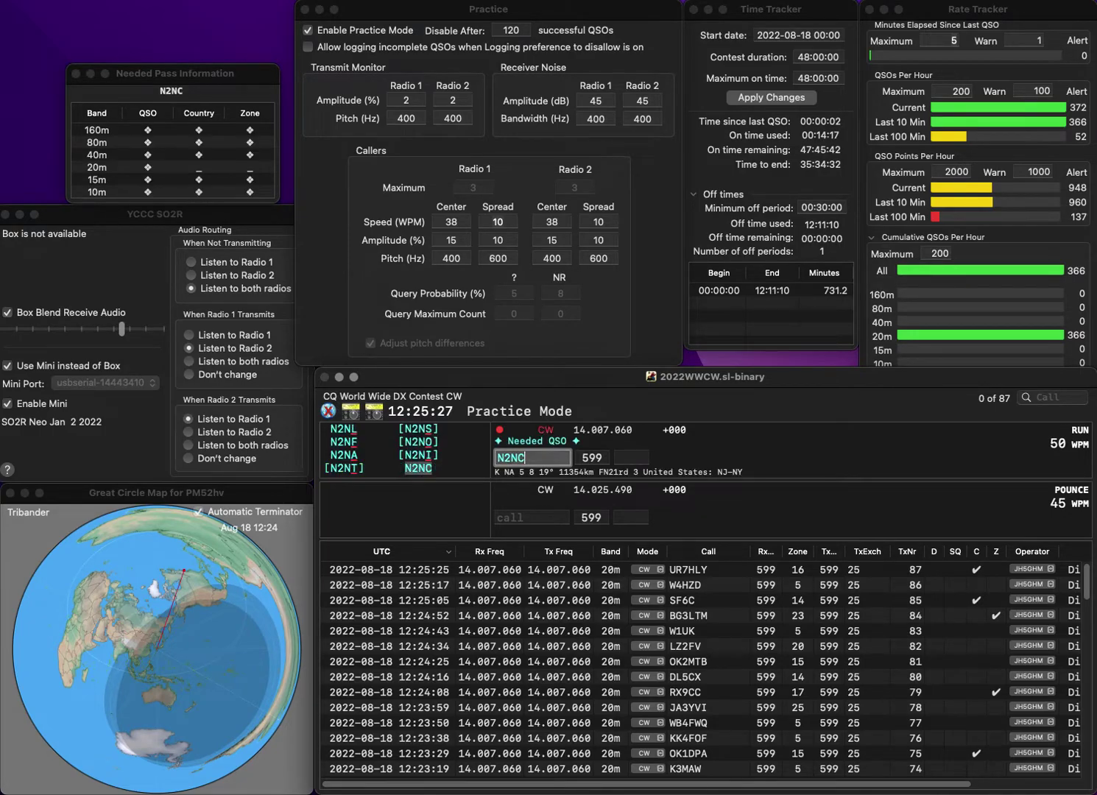
pyautogui.press('space')
pyautogui.write('5')
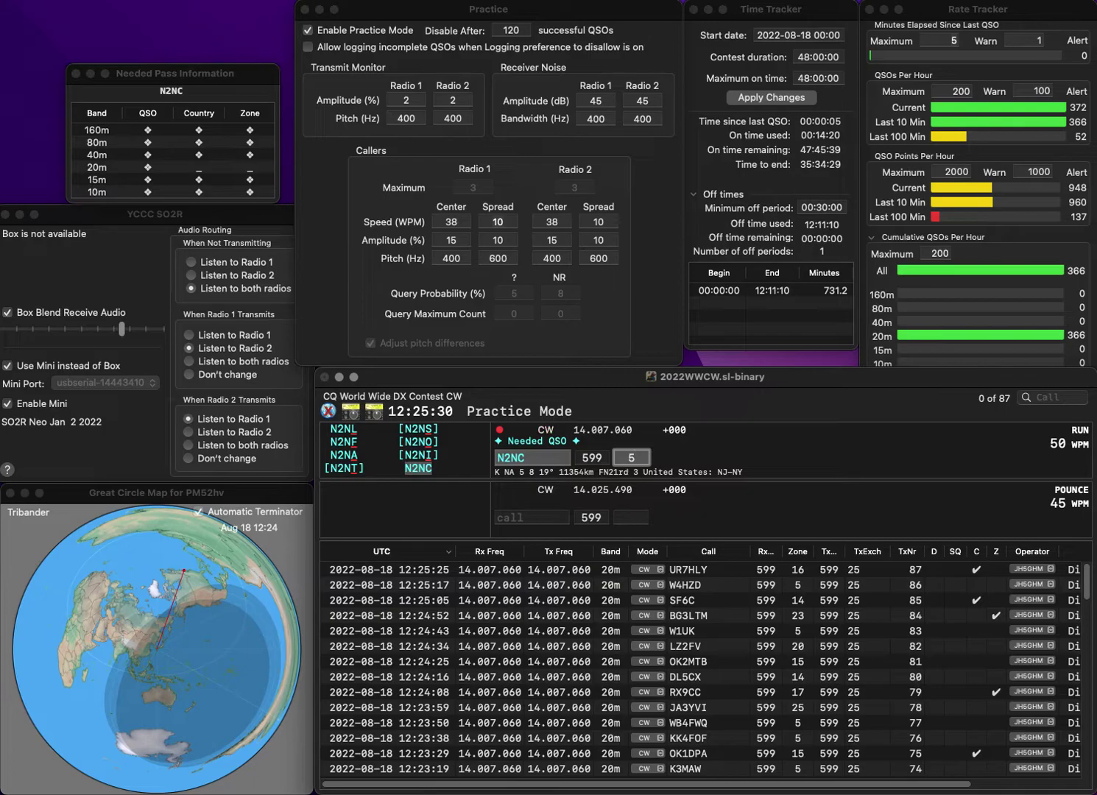
pyautogui.press('Return')
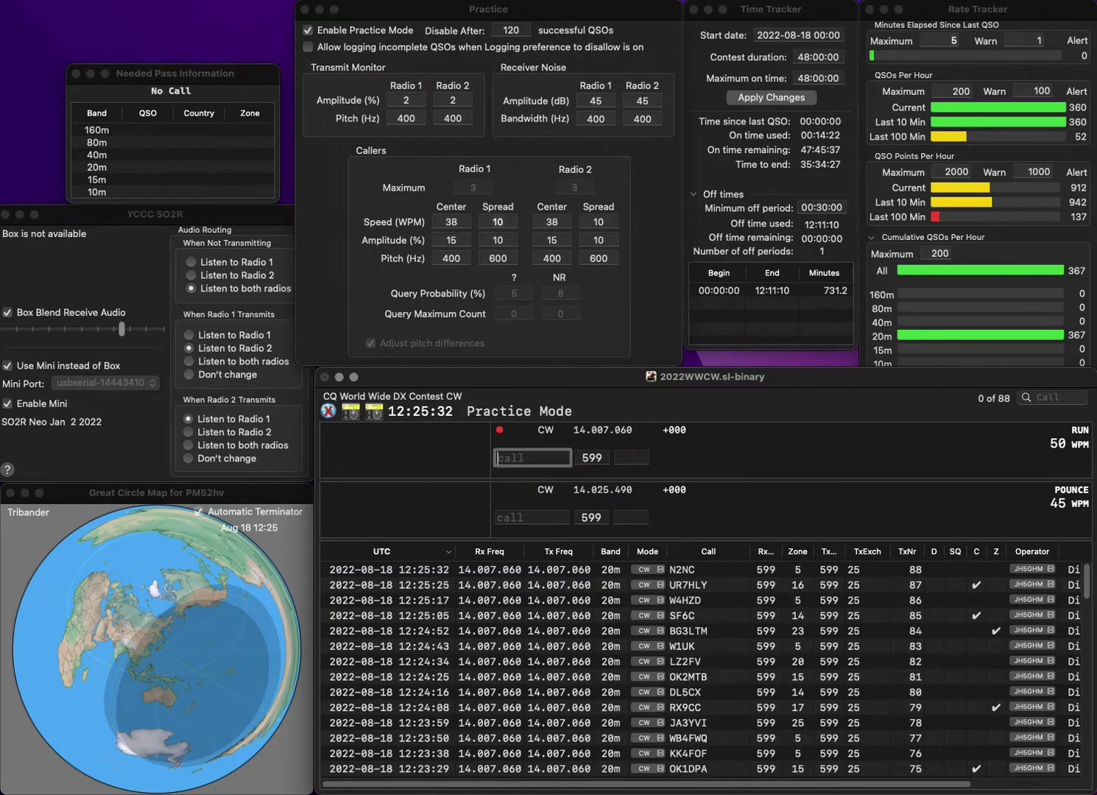
pyautogui.write('K0PDS')
pyautogui.press('space')
pyautogui.write('4')
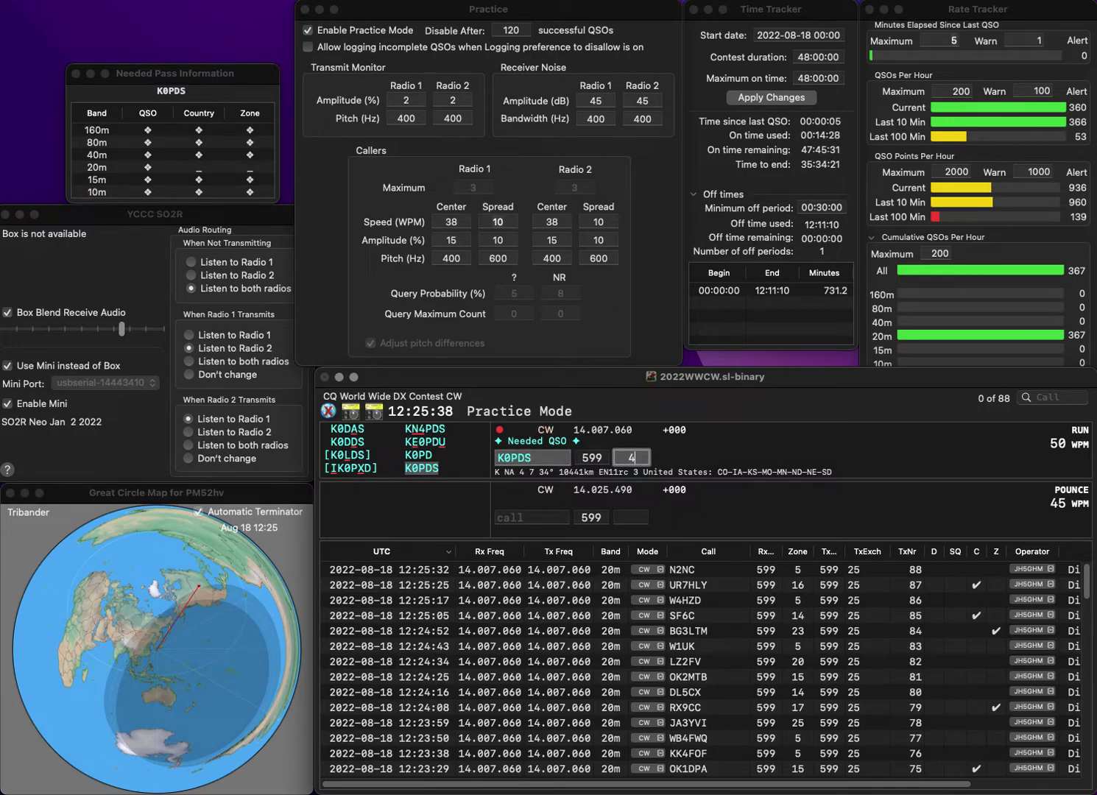
pyautogui.press('Return')
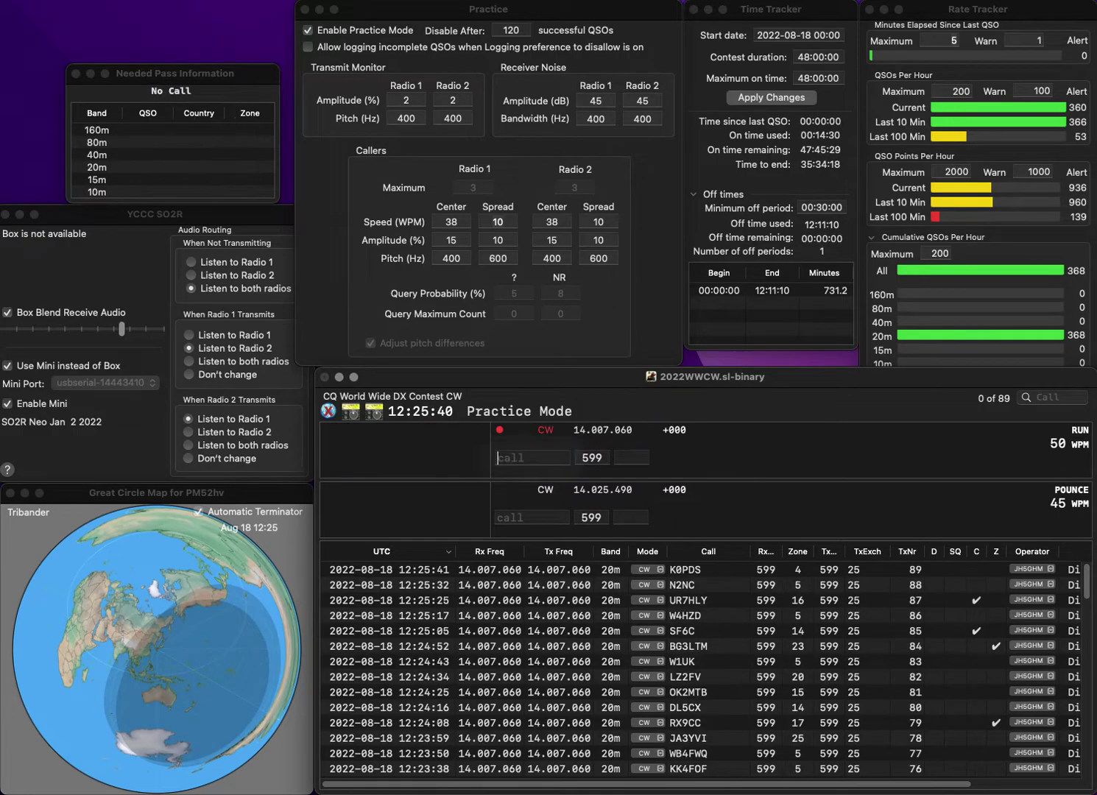
pyautogui.write('EA3IJT')
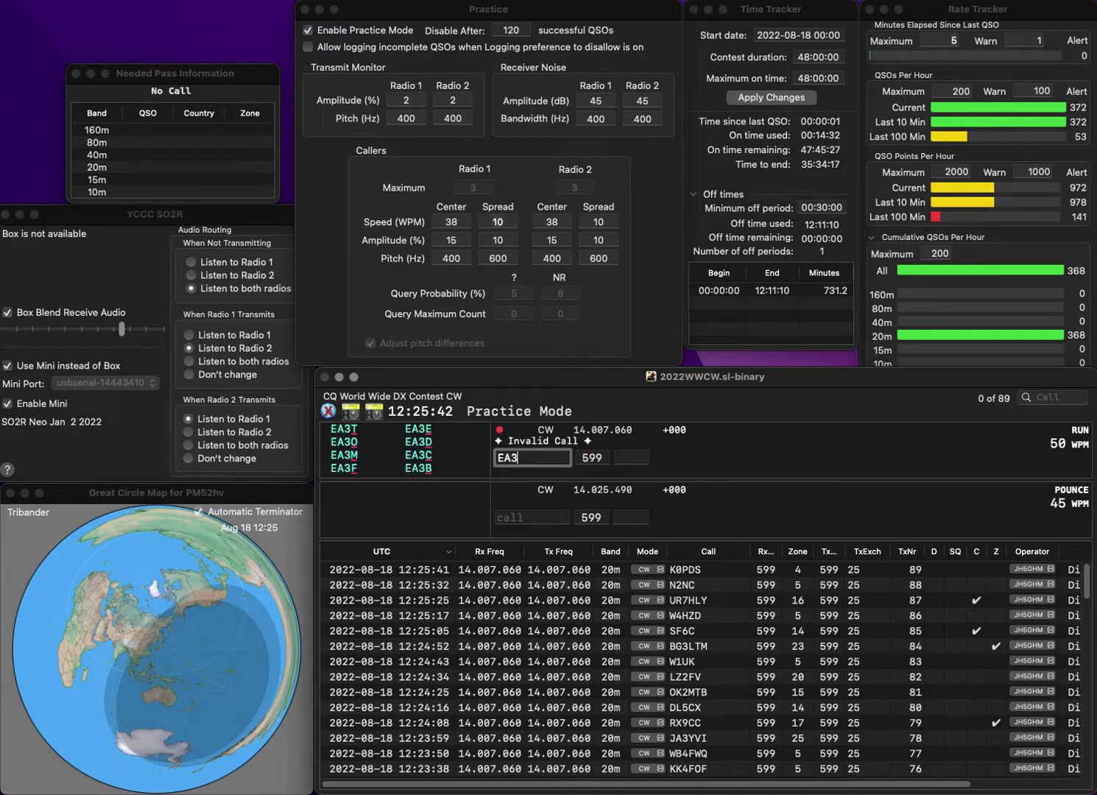
pyautogui.press('space')
pyautogui.write('14')
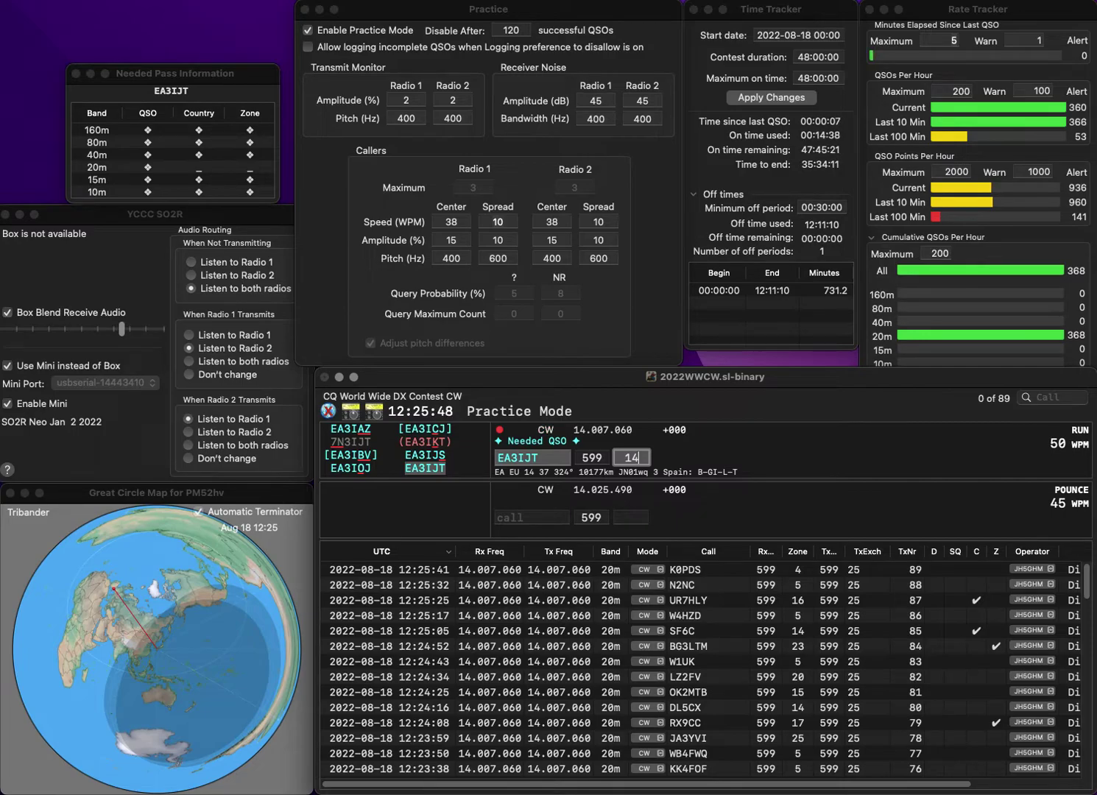
pyautogui.press('Return')
pyautogui.write('KA')
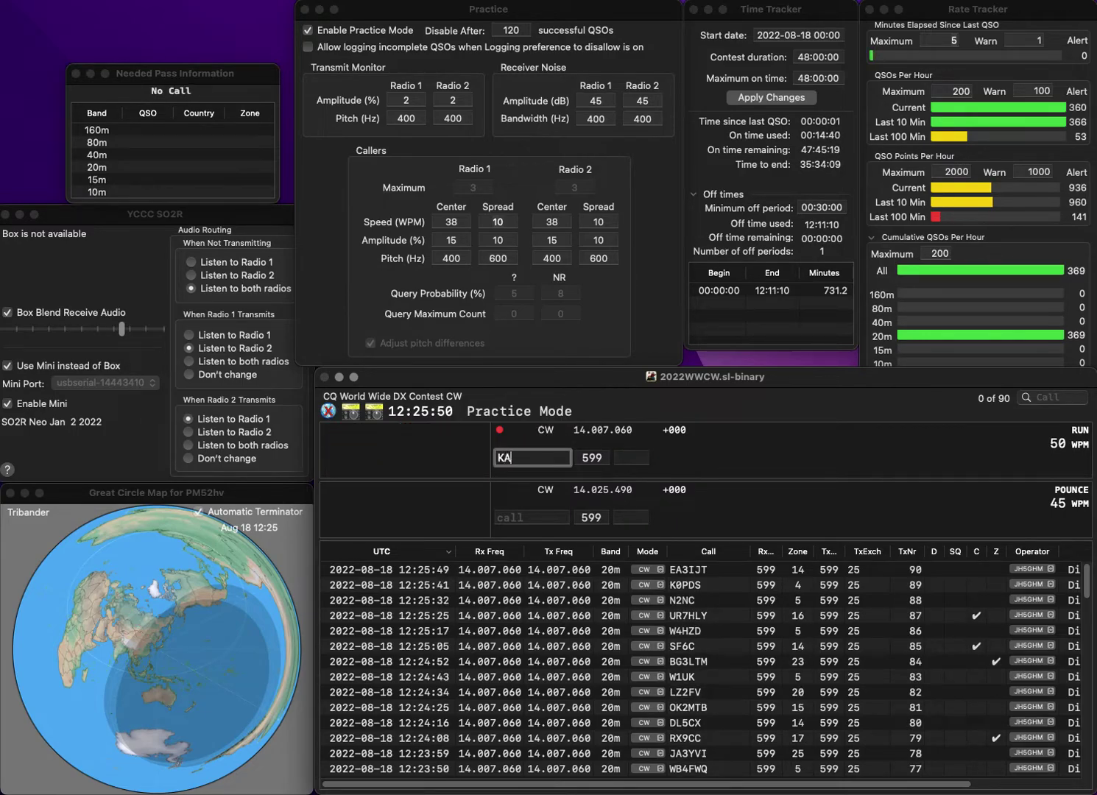
pyautogui.write('3LKM')
pyautogui.press('Return')
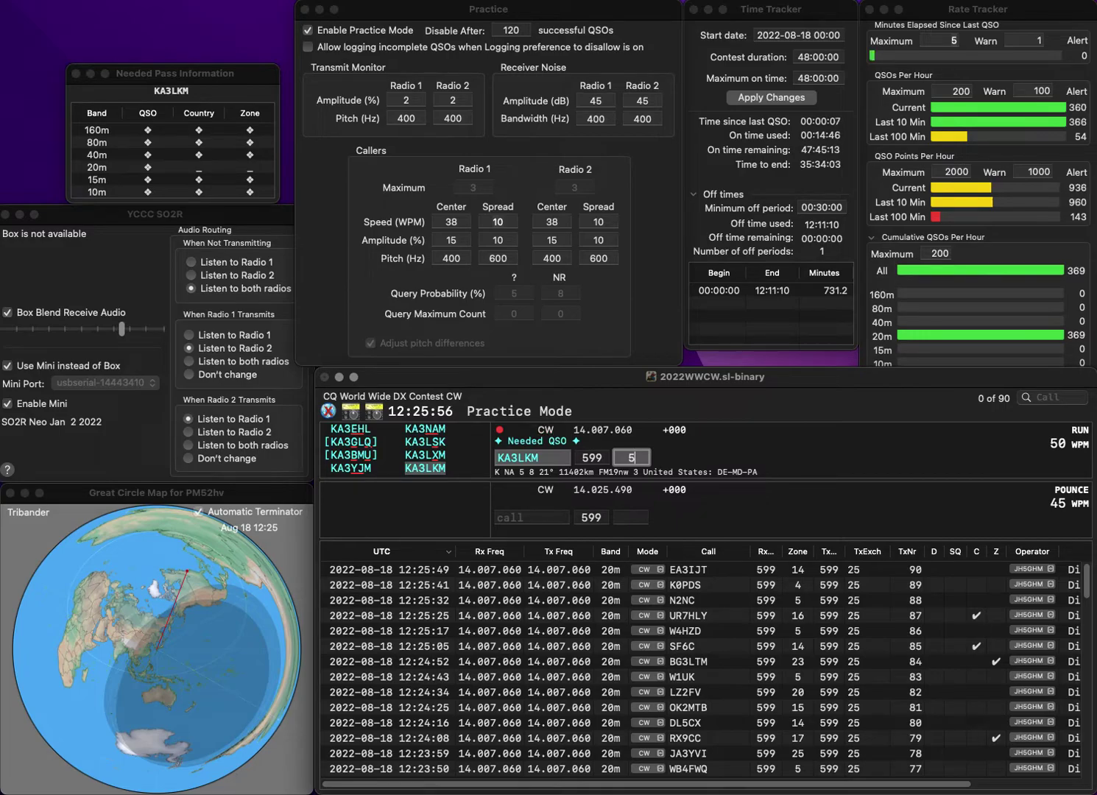
pyautogui.press('Return')
pyautogui.write('K1VR')
pyautogui.press('Return')
pyautogui.write('5')
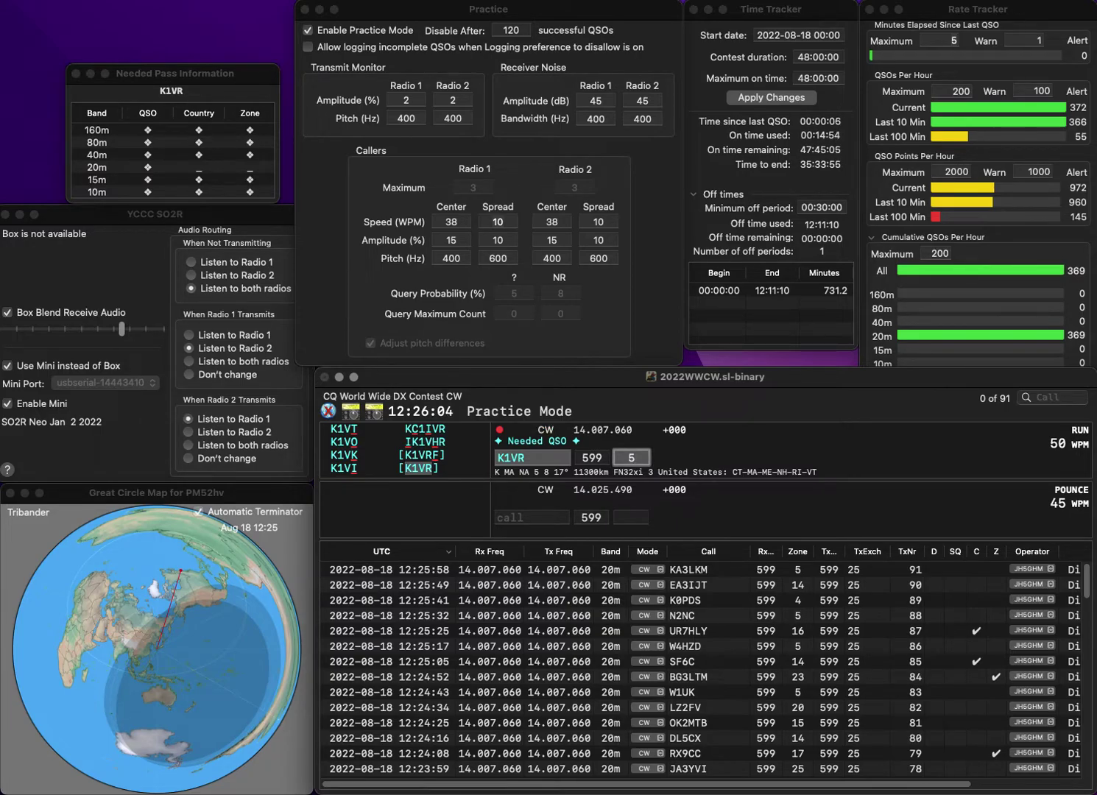
pyautogui.press('Return')
pyautogui.write('S')
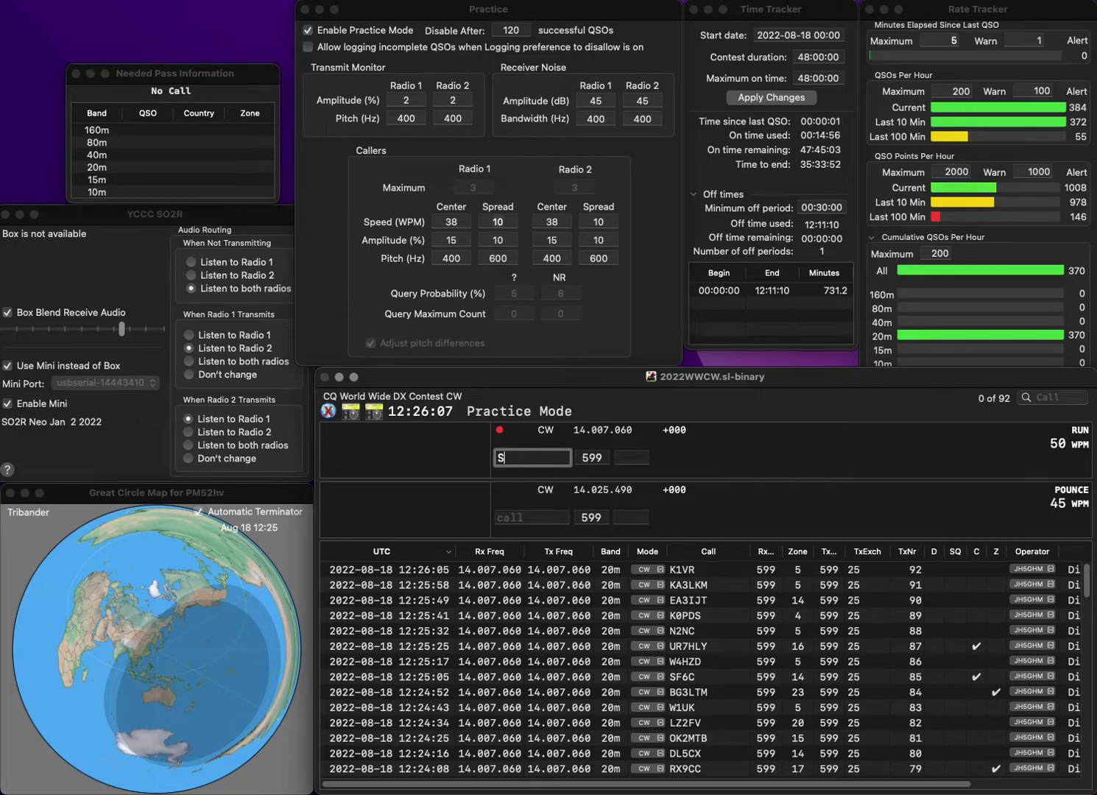
pyautogui.write('P4JFR')
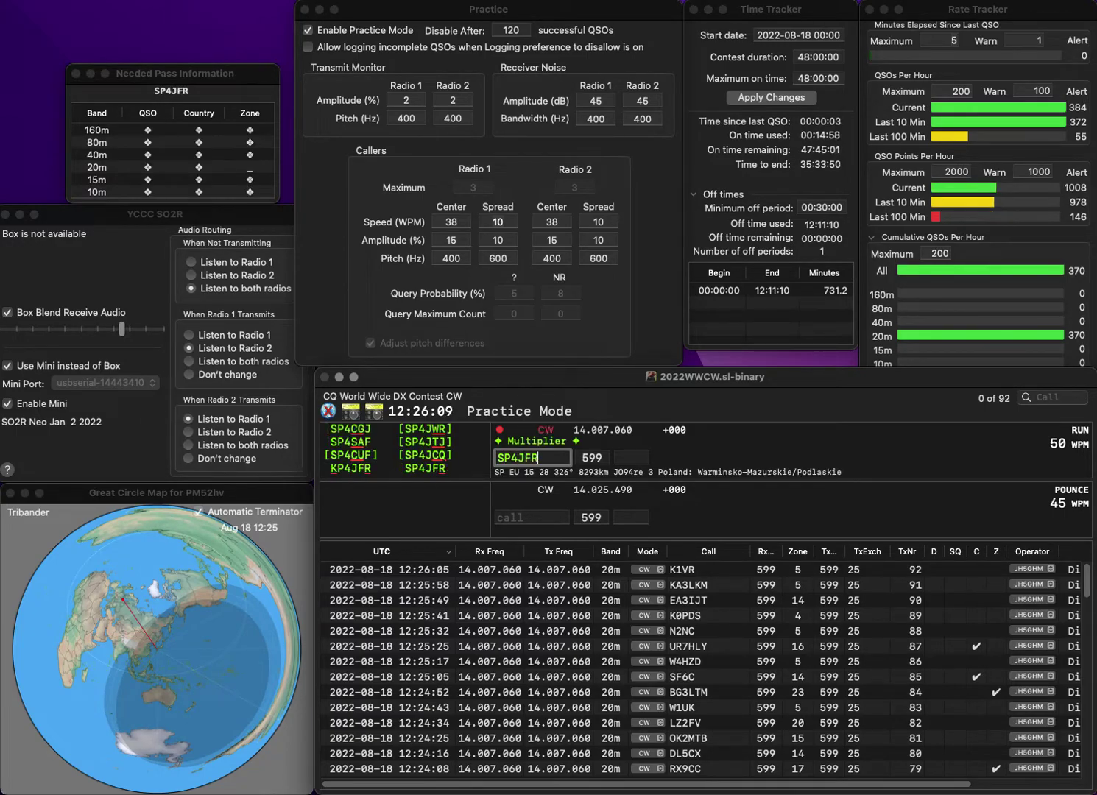
pyautogui.press('Return')
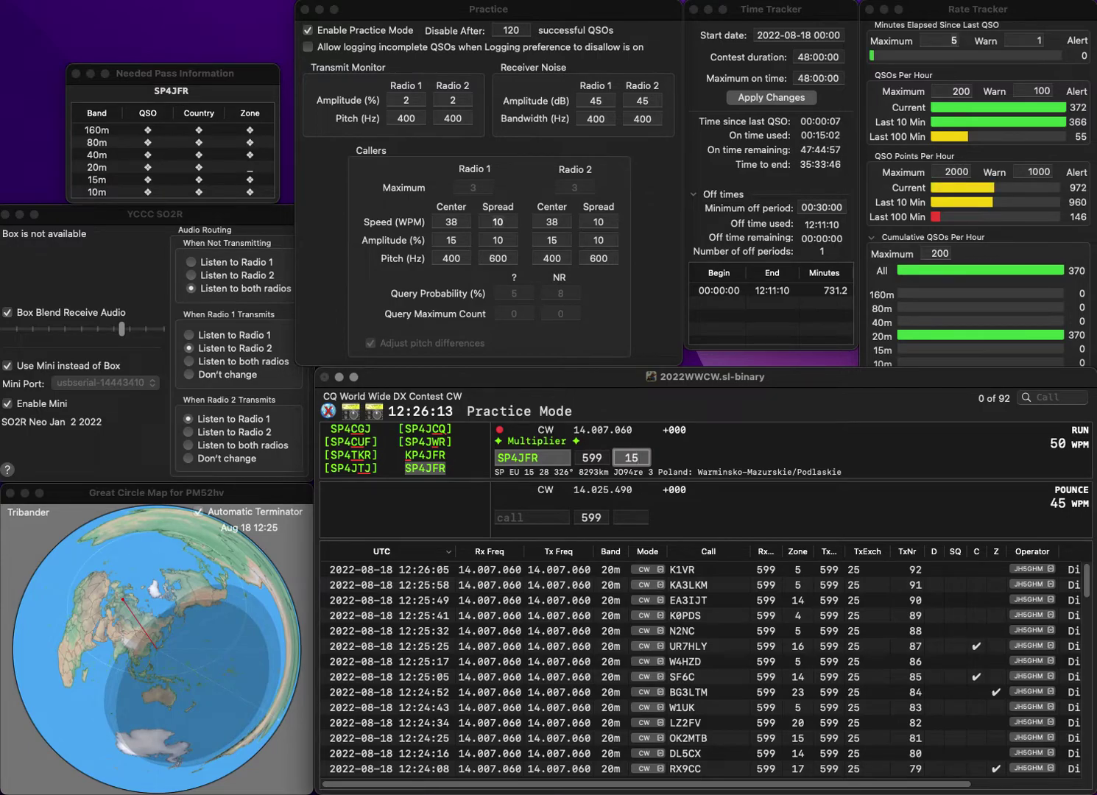
pyautogui.press('Return')
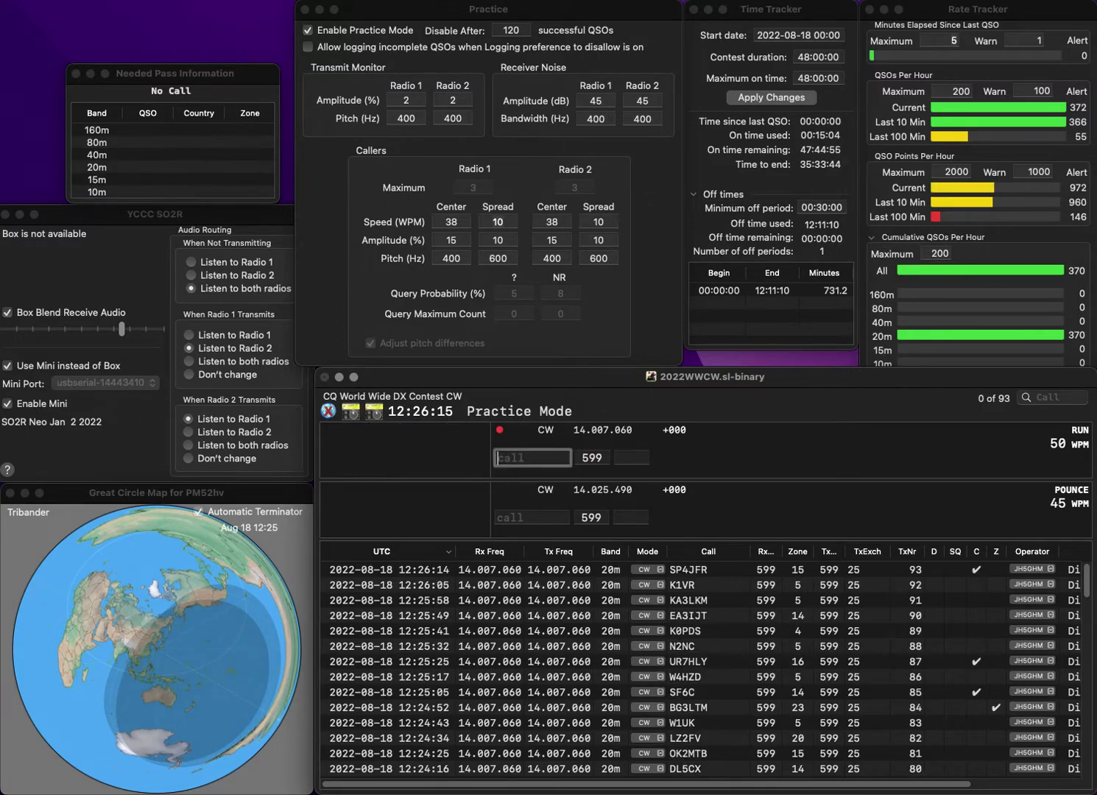
pyautogui.write('PY')
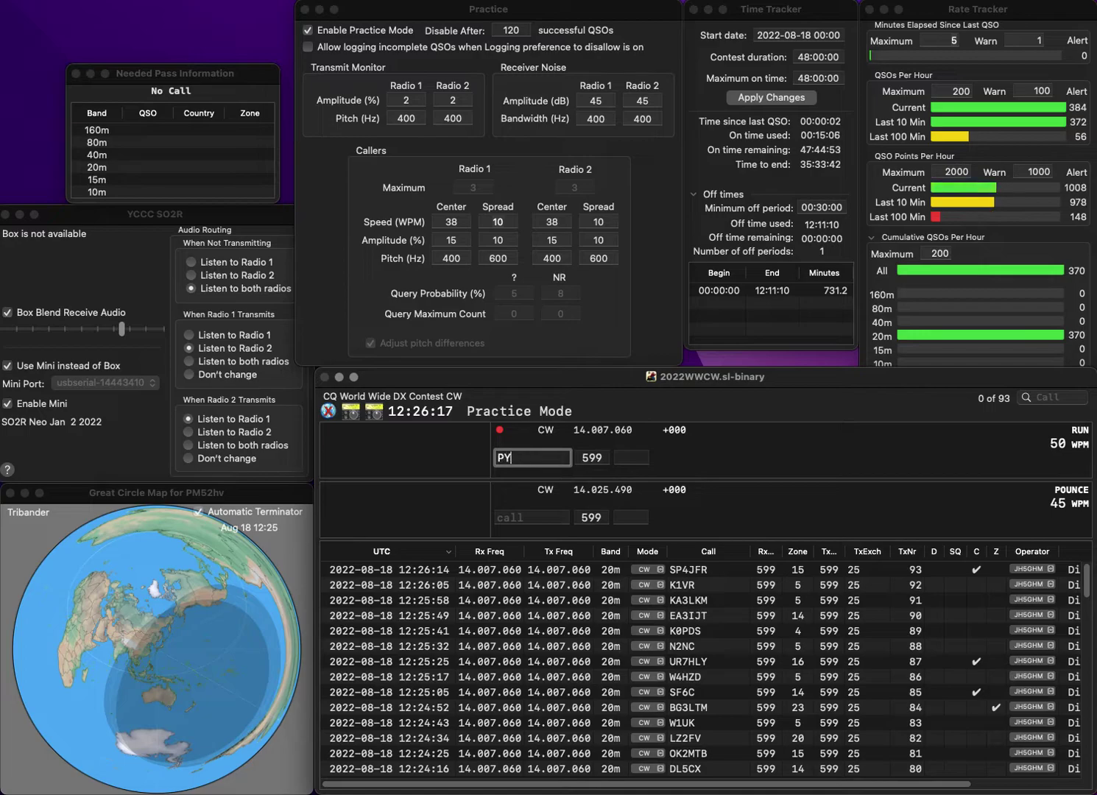
pyautogui.write('2RAF')
pyautogui.press('Tab')
pyautogui.write('11')
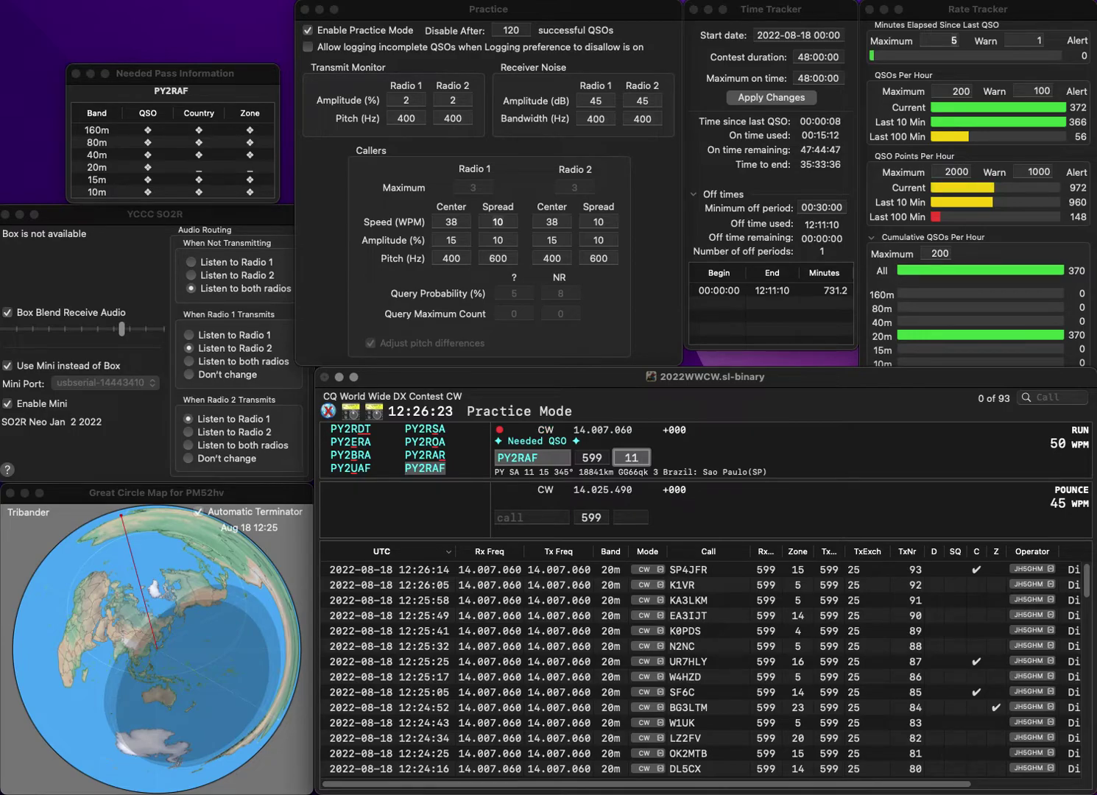
pyautogui.press('Return')
pyautogui.write('0H1QX')
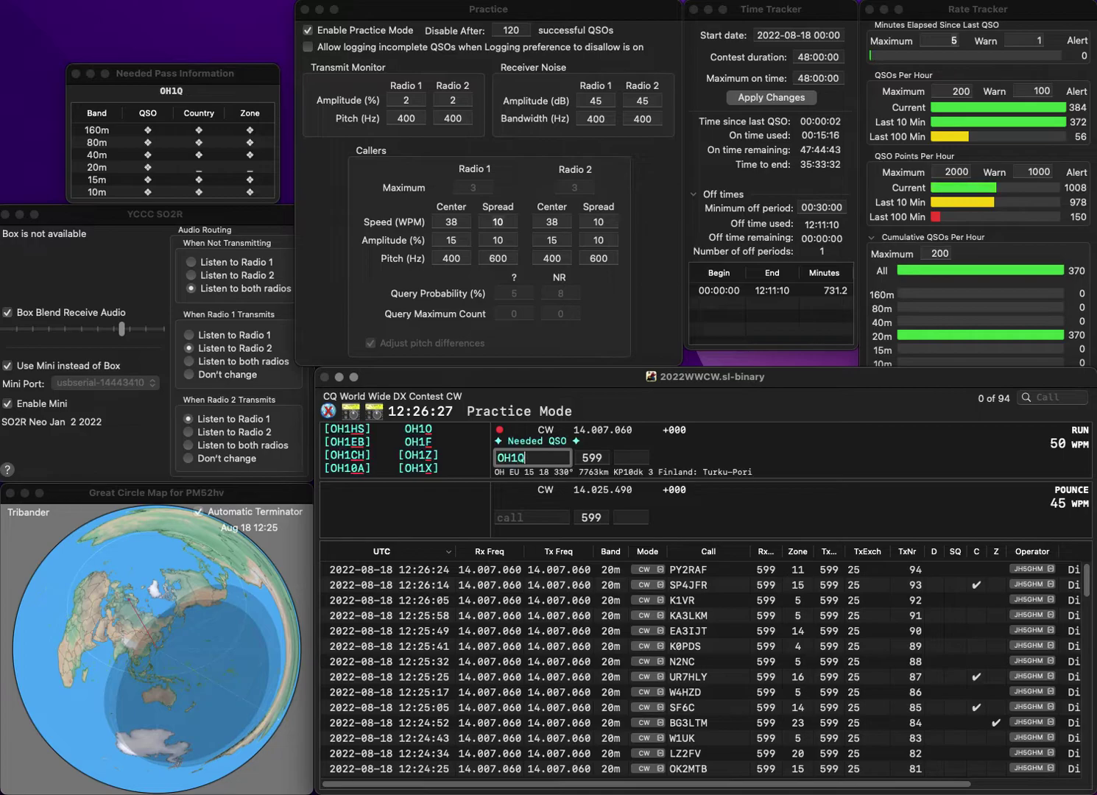
pyautogui.press('Return')
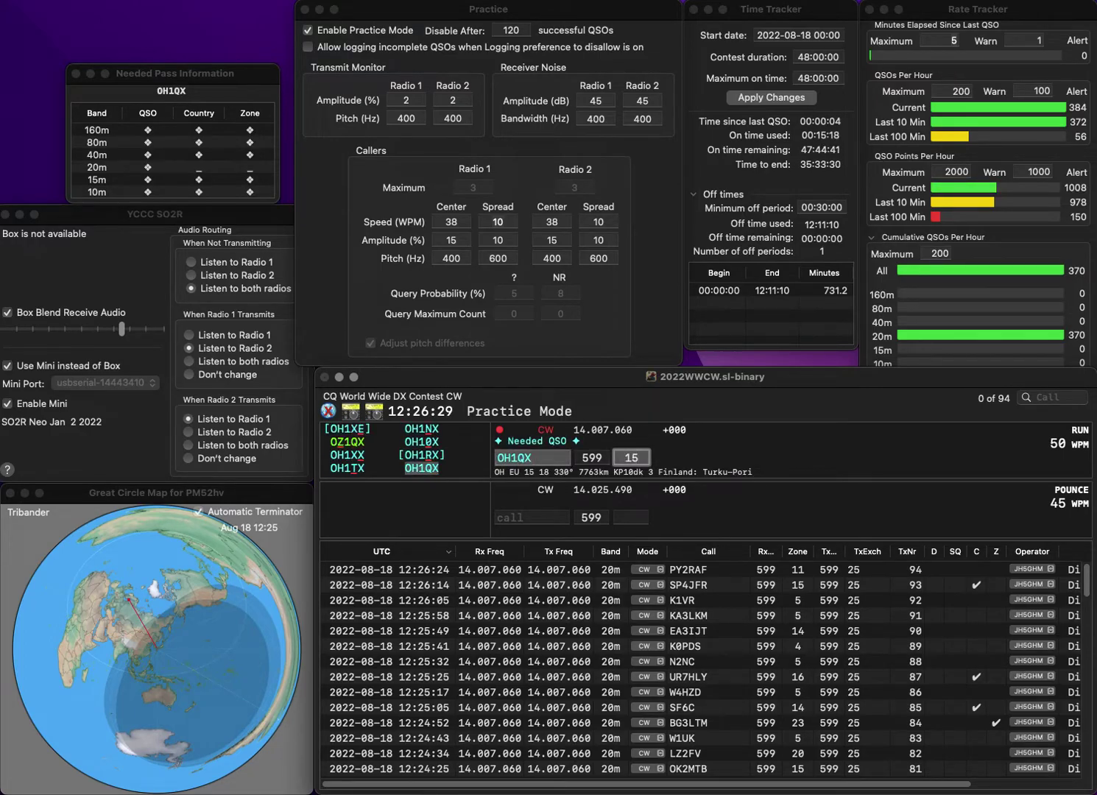
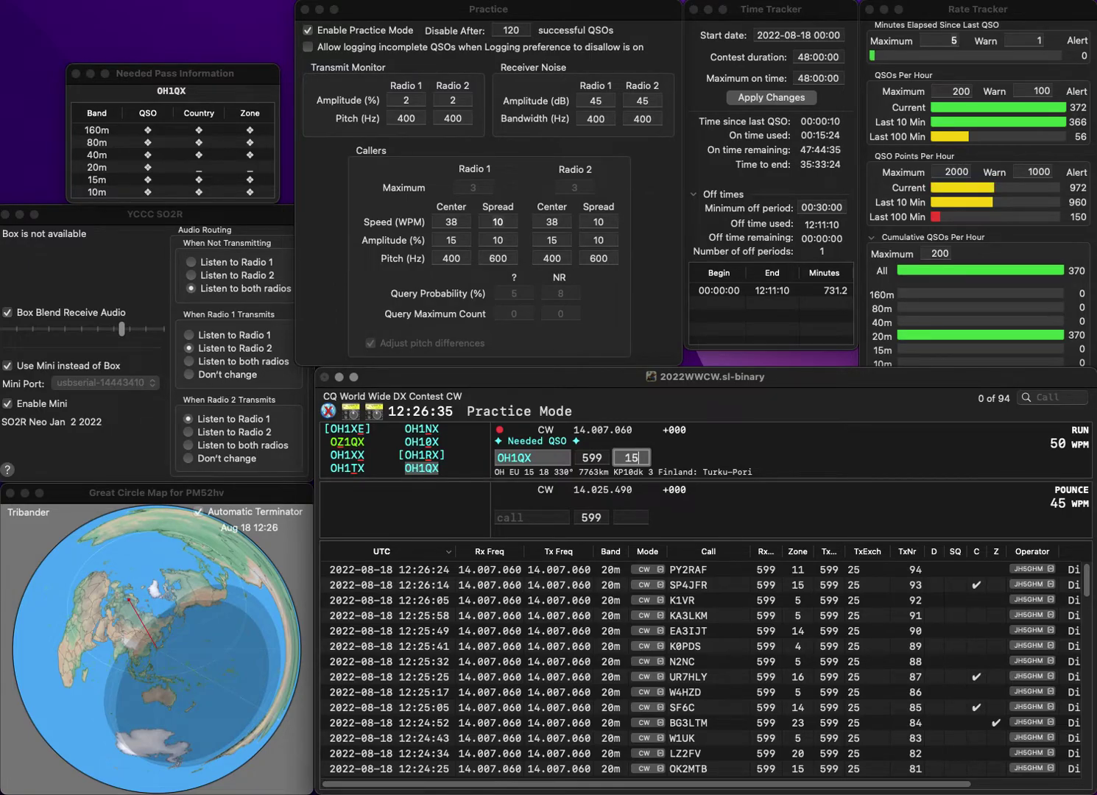
pyautogui.press('Return')
pyautogui.write('K')
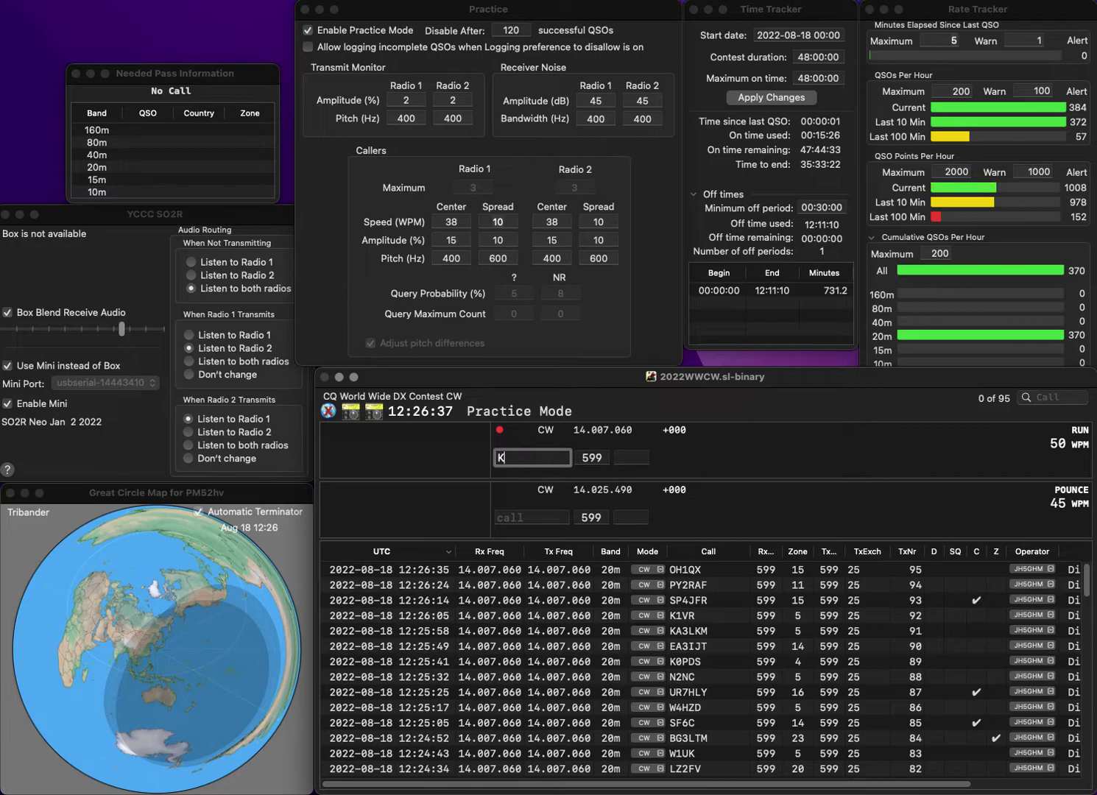
pyautogui.write('G5YEL')
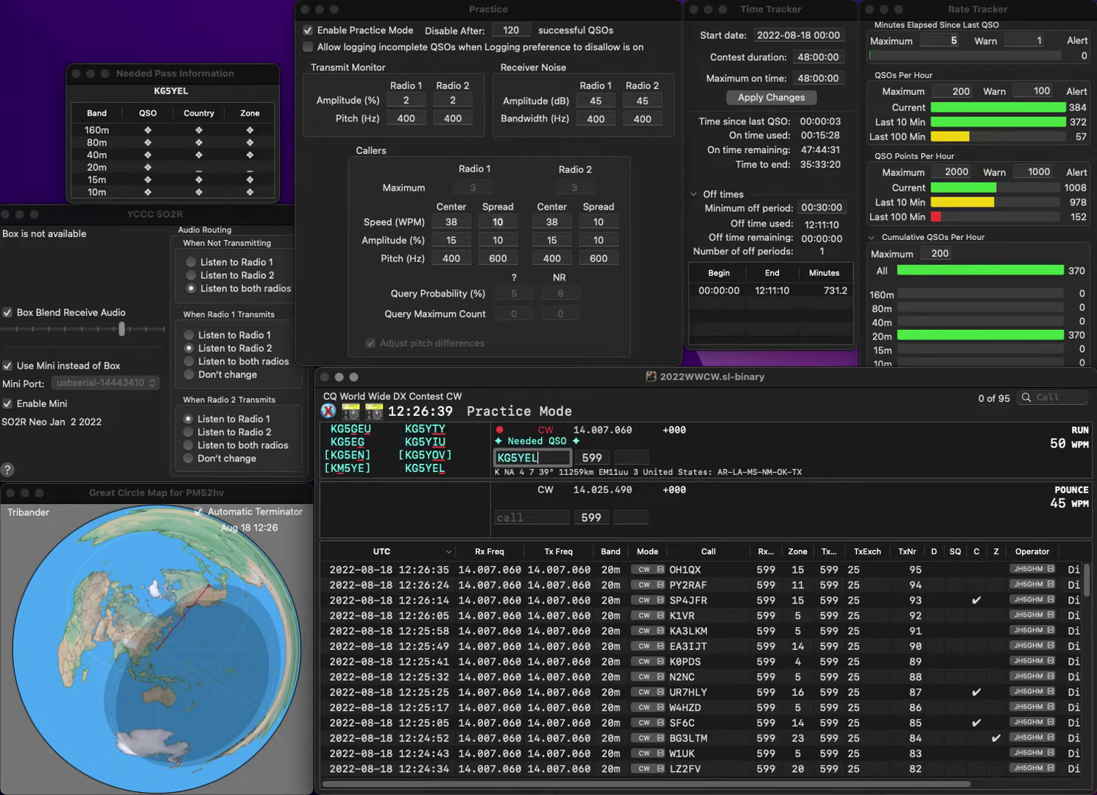
pyautogui.press('space')
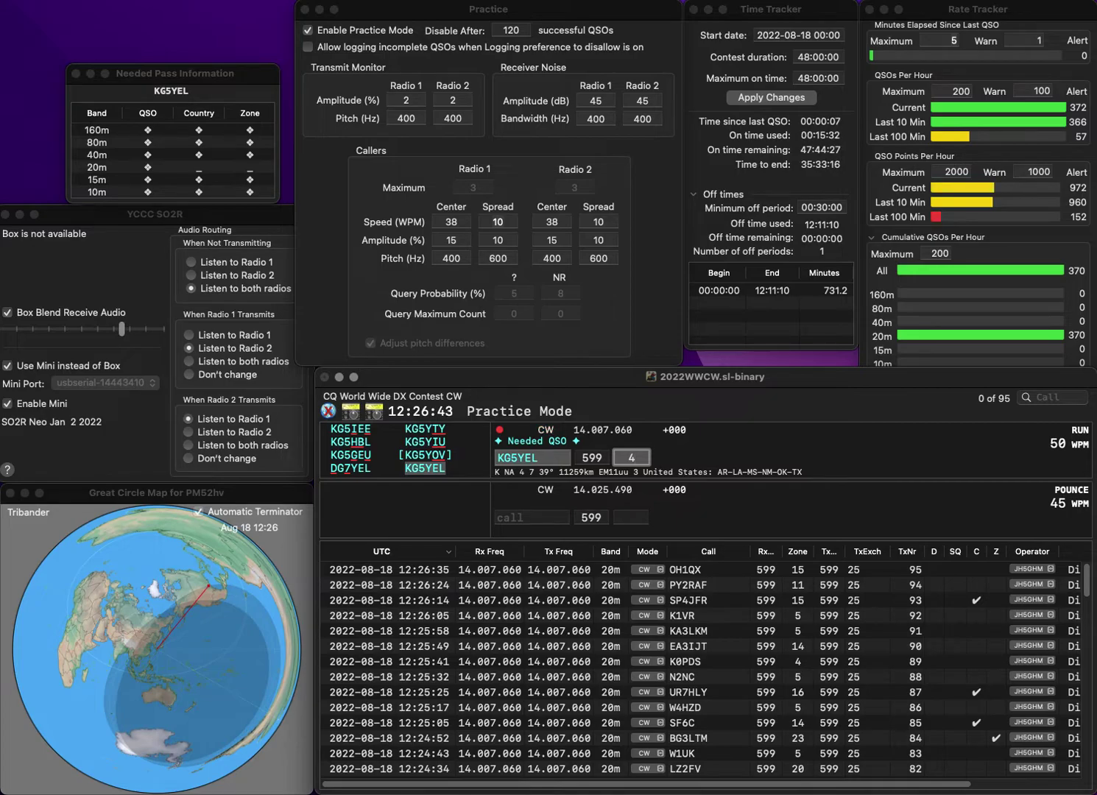
pyautogui.press('Return')
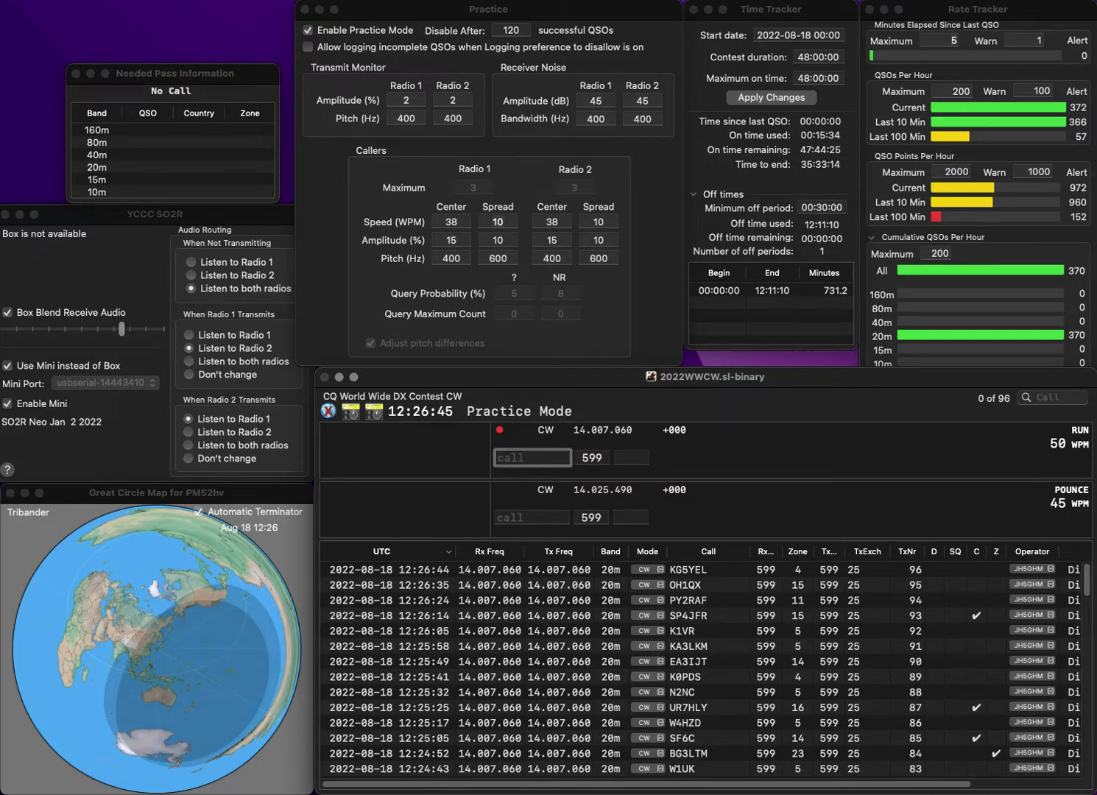
pyautogui.write('F8DBF')
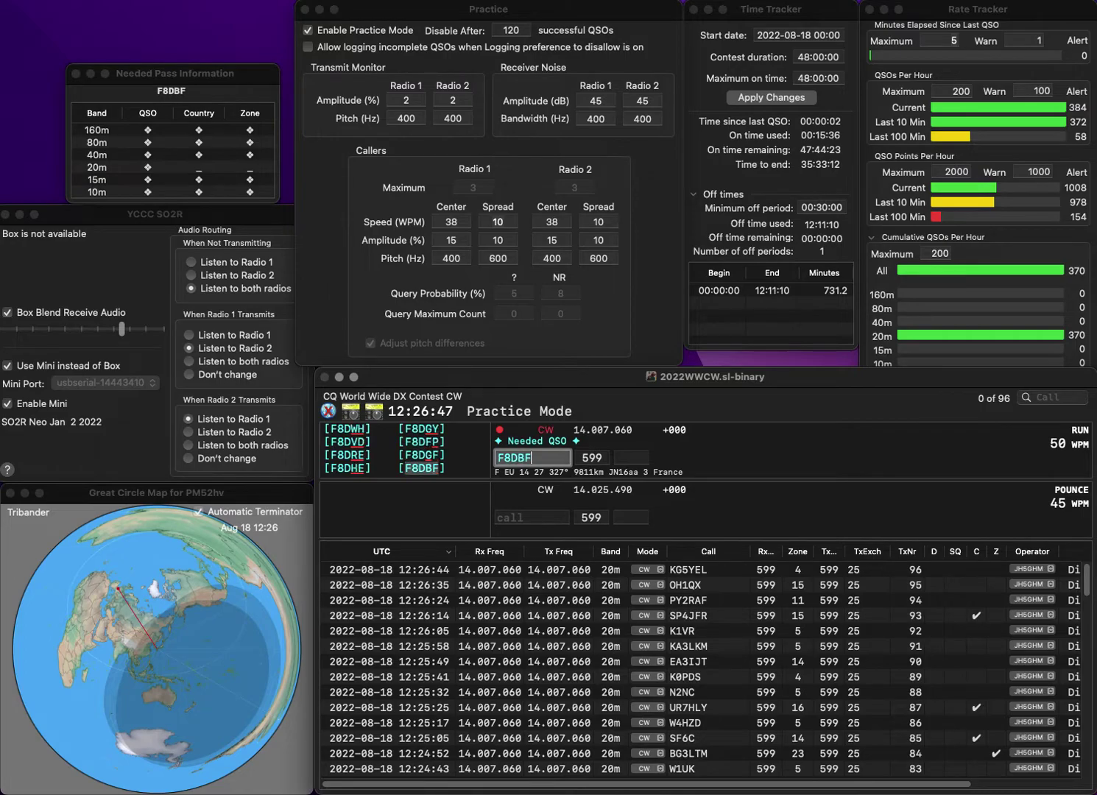
pyautogui.press('Return')
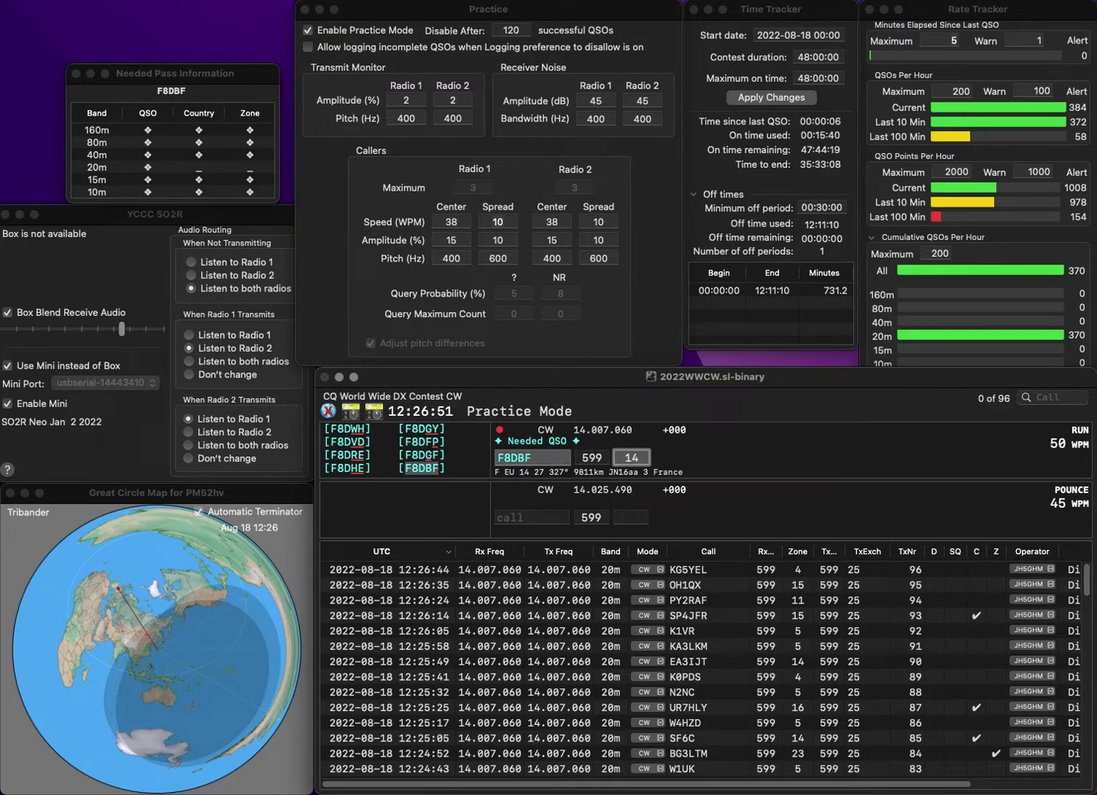
pyautogui.press('Return')
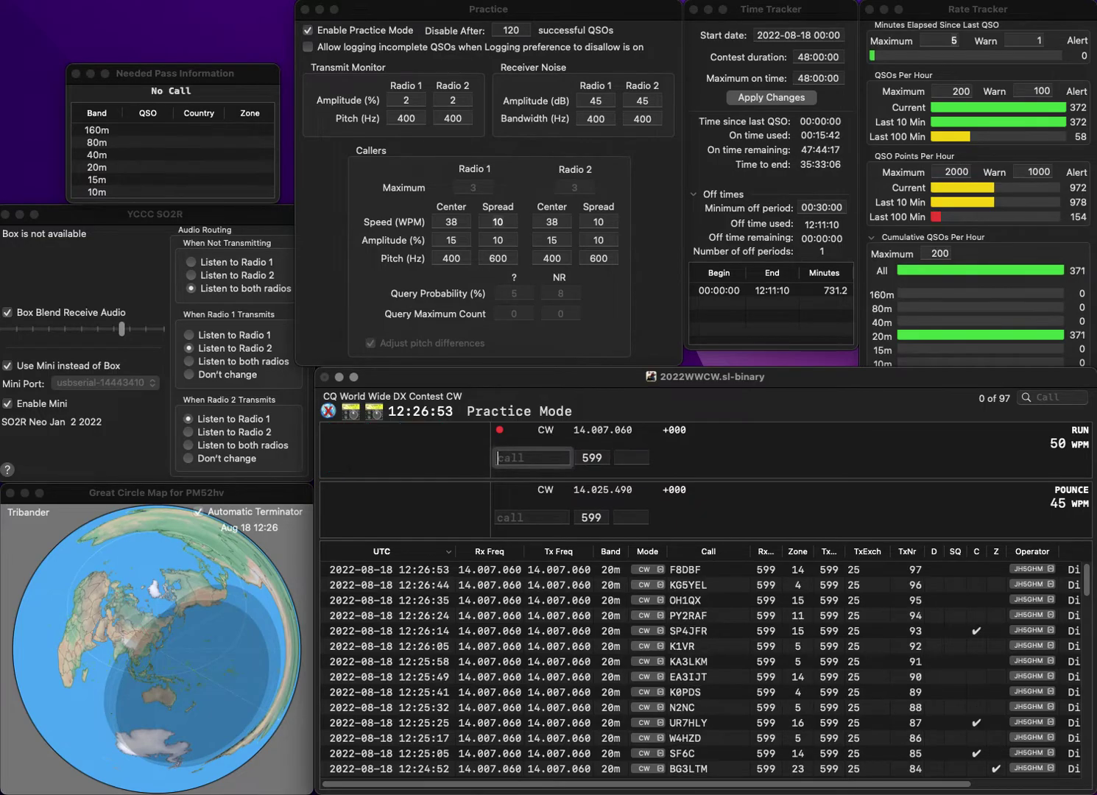
pyautogui.write('M0ORY')
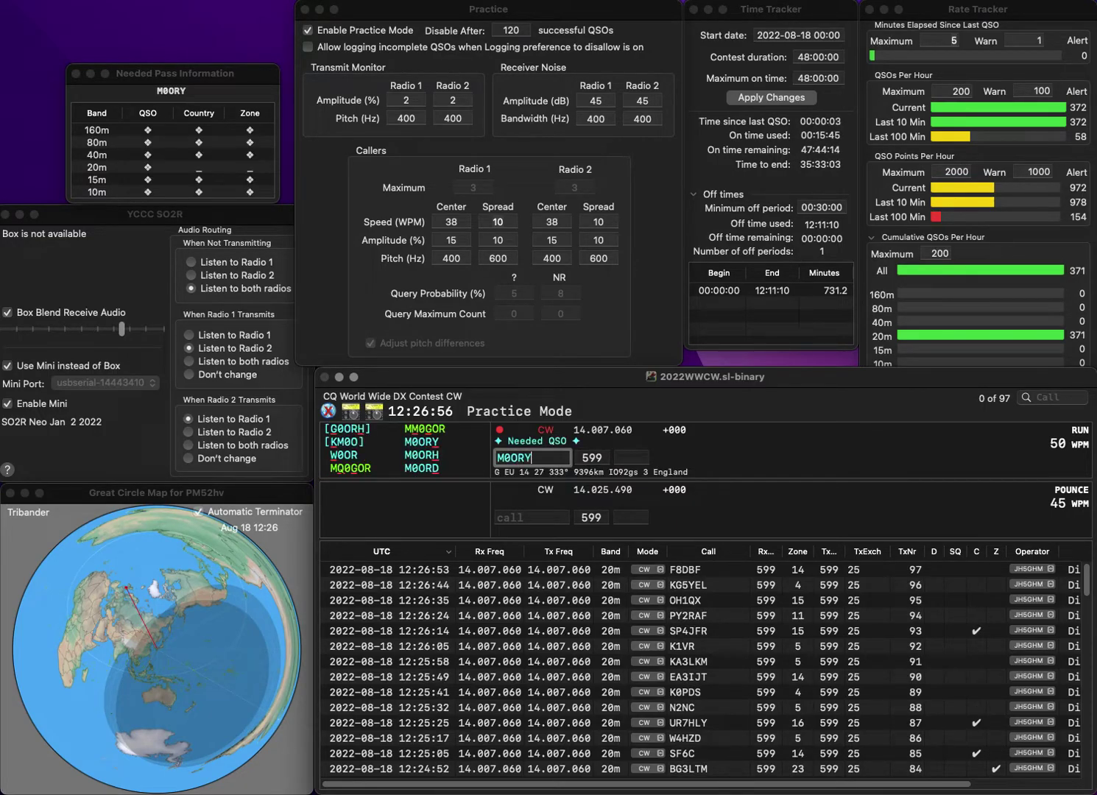
pyautogui.press('space')
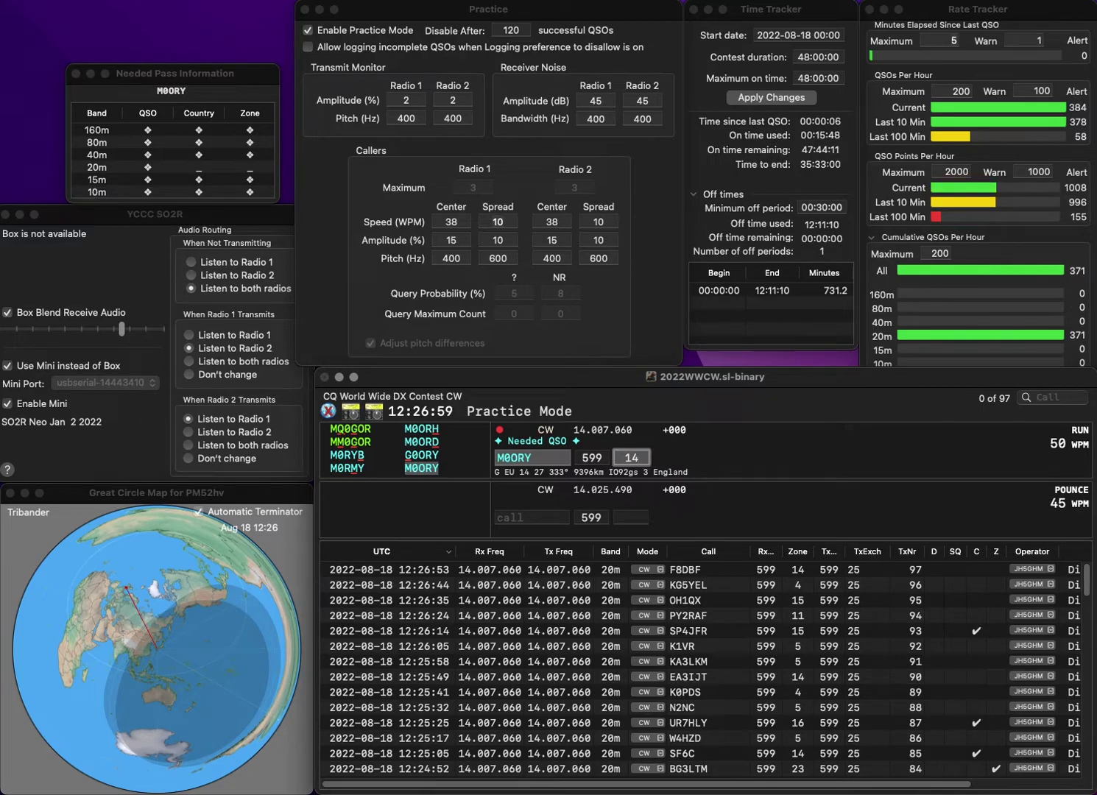
pyautogui.press('Return')
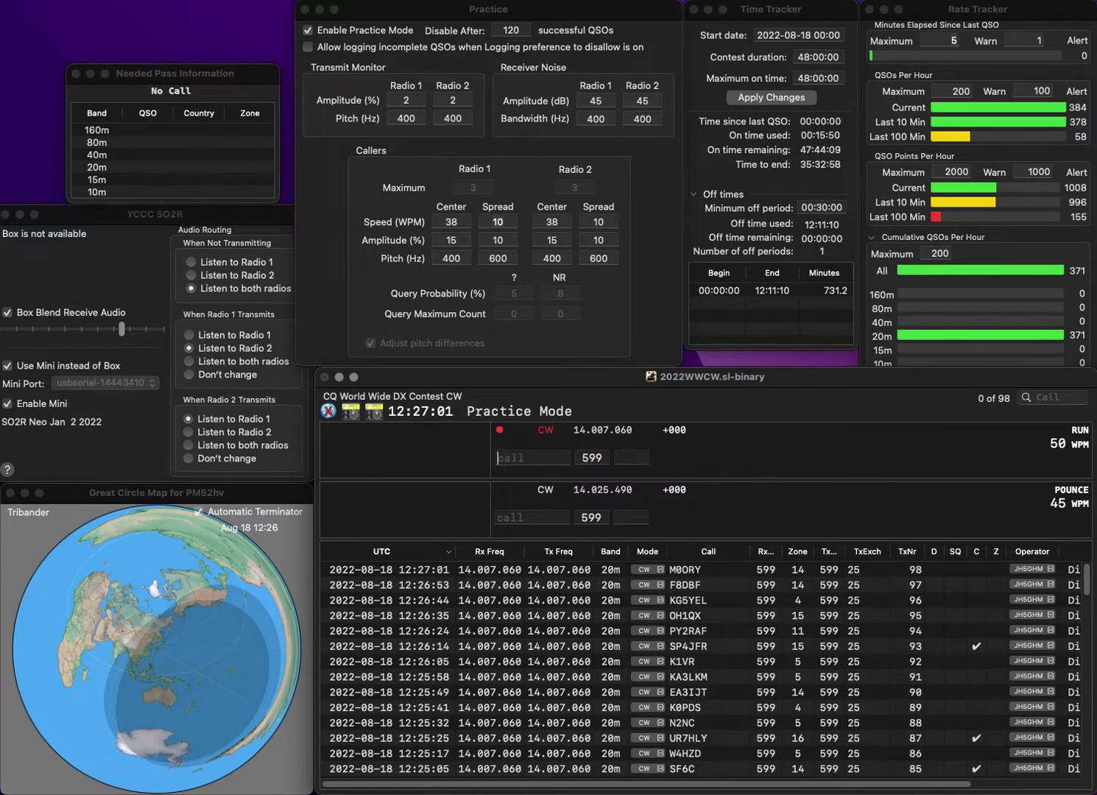
pyautogui.write('MW8R')
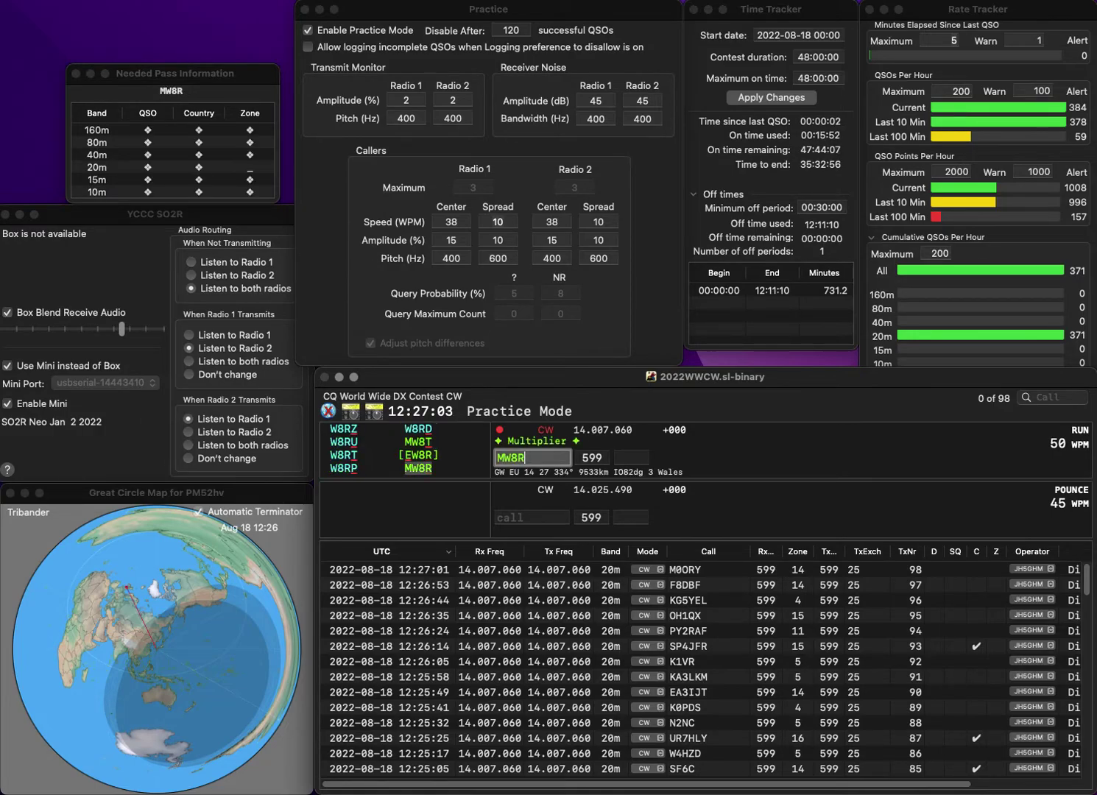
pyautogui.press('space')
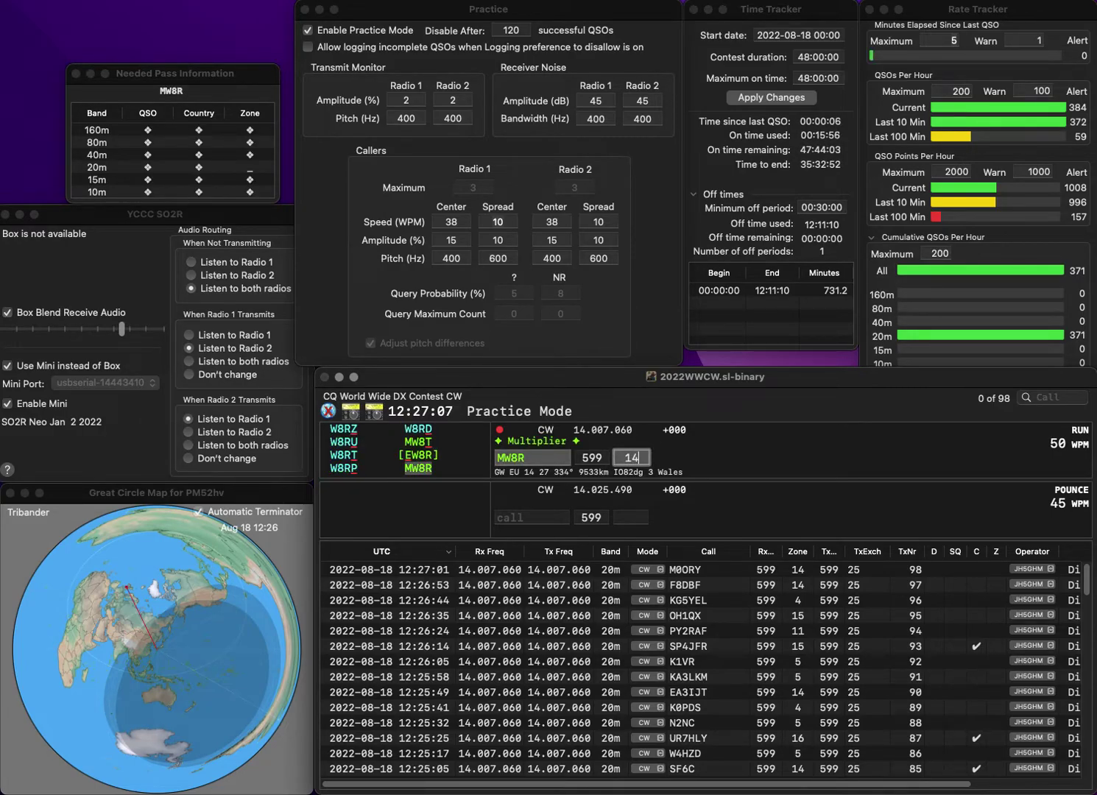
pyautogui.press('Return')
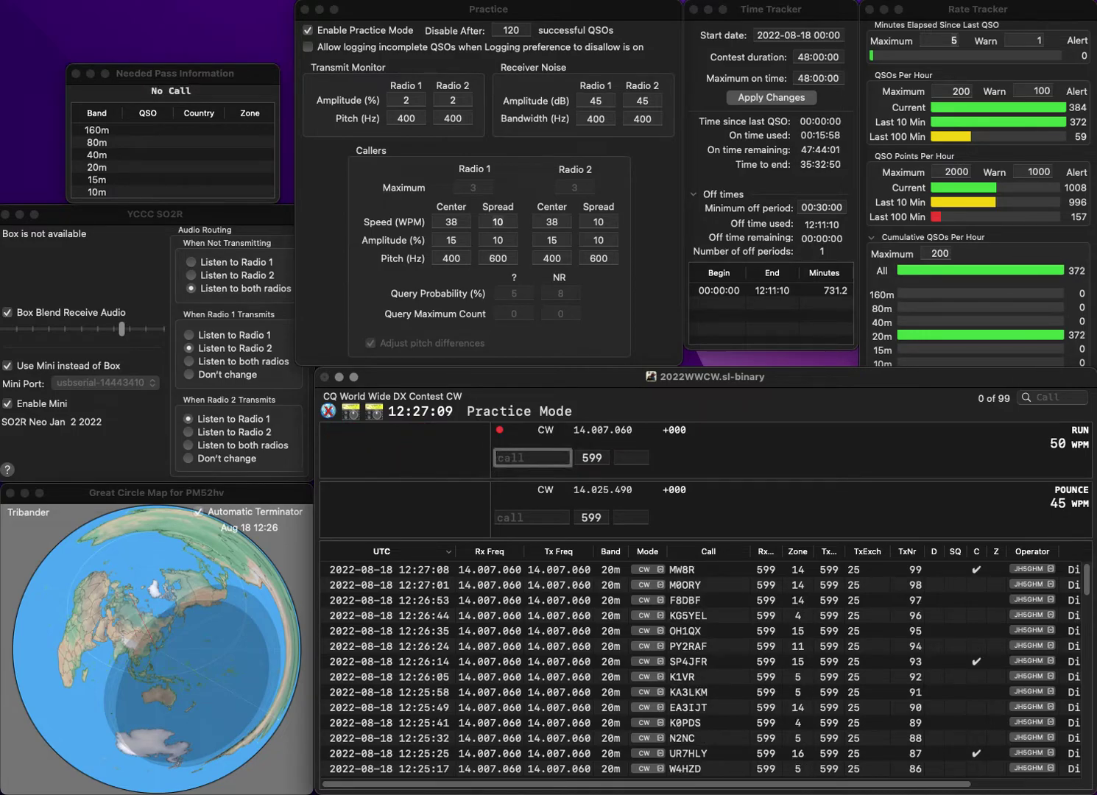
pyautogui.write('D')
pyautogui.write('2U')
pyautogui.press('Home')
pyautogui.write('A')
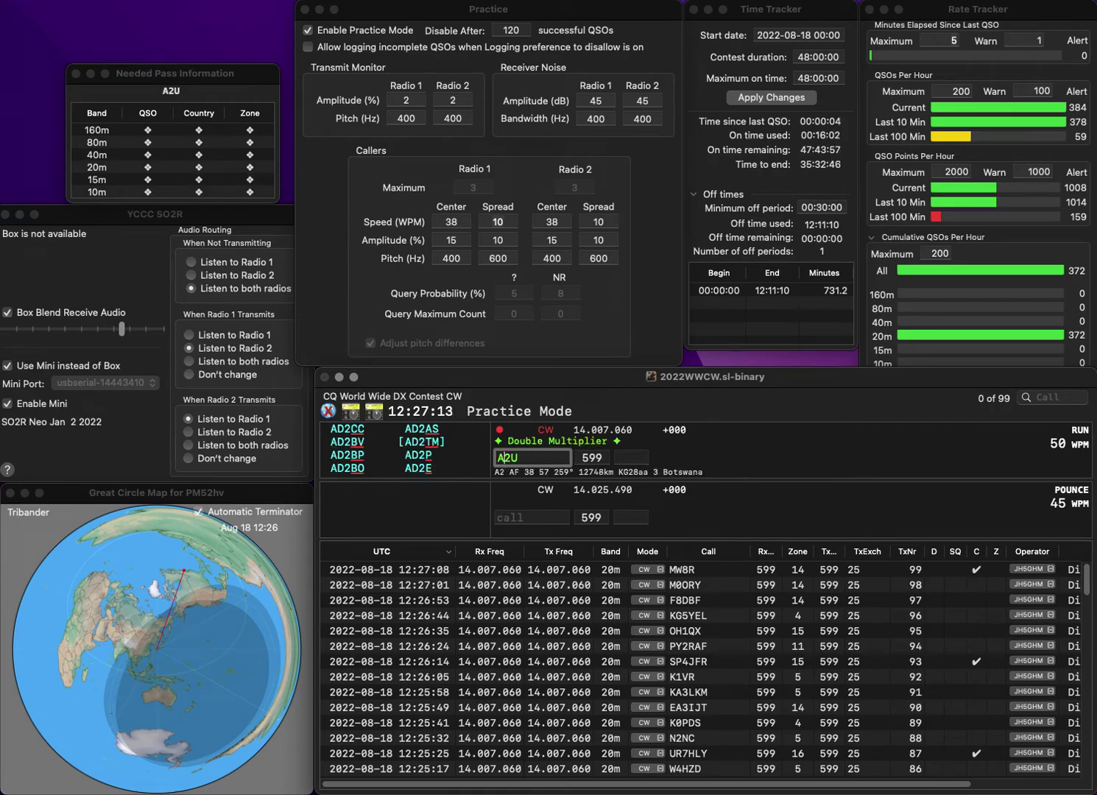
pyautogui.press('Delete')
pyautogui.write('B')
pyautogui.press('space')
pyautogui.write('5')
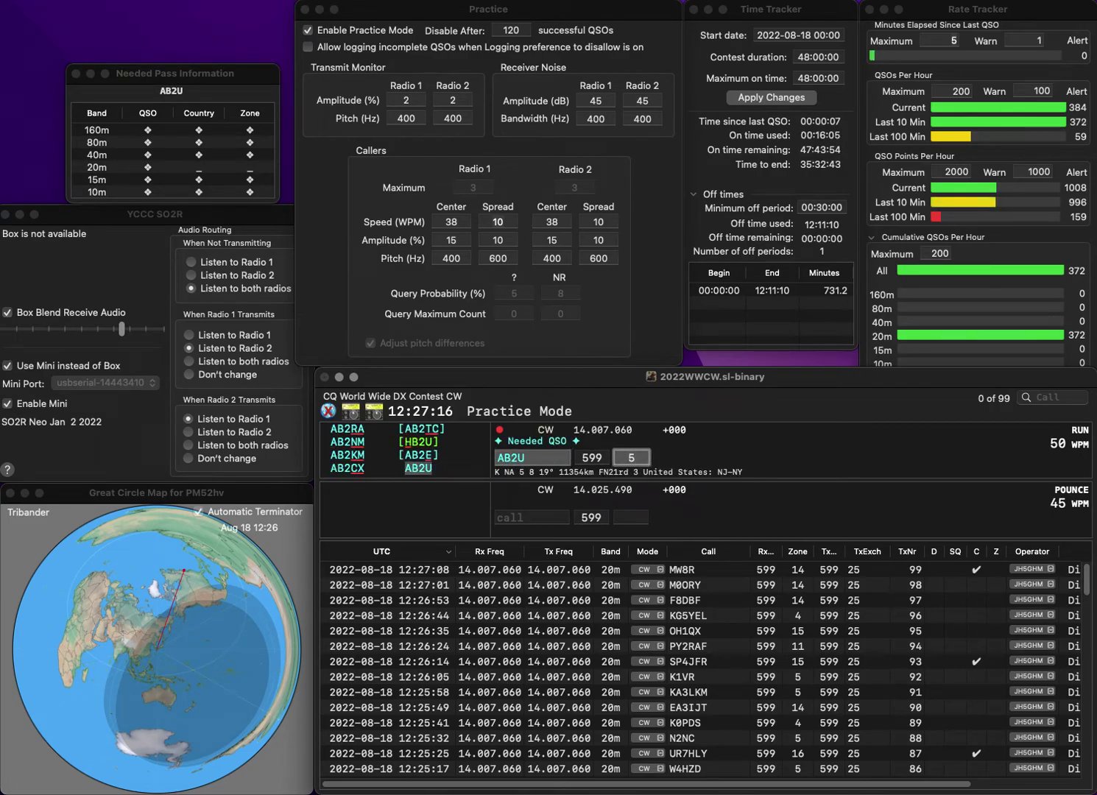
pyautogui.press('Return')
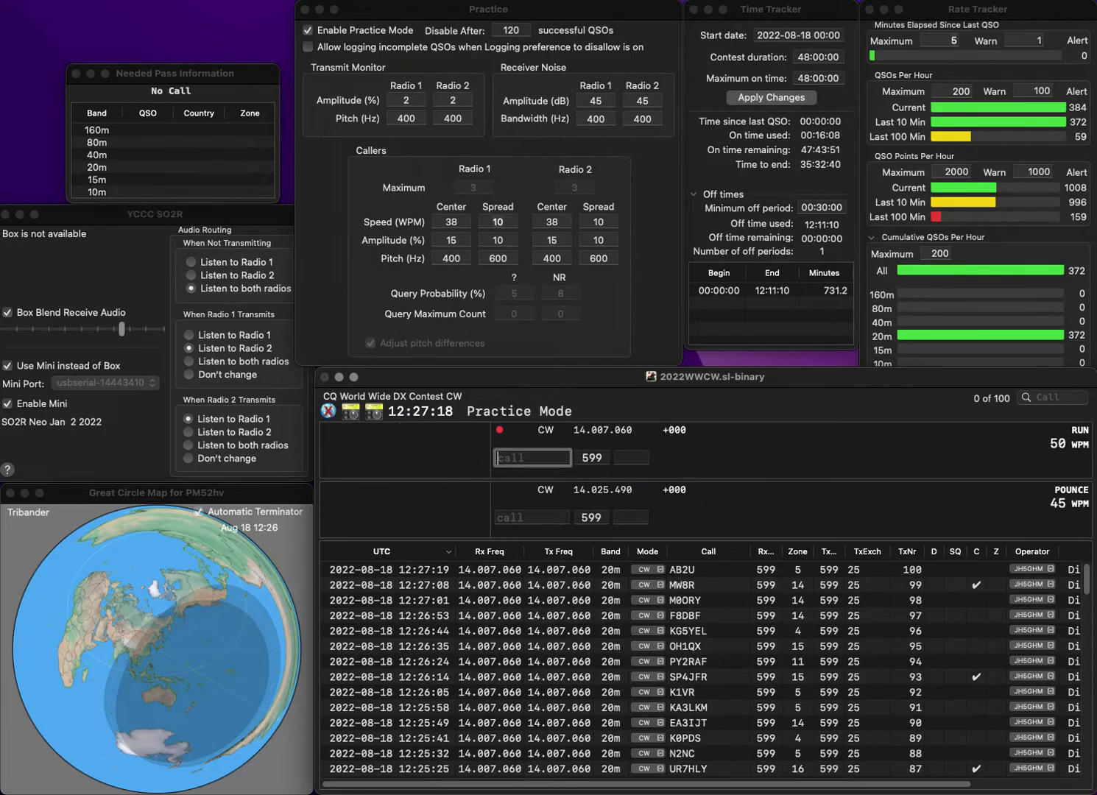
# Log two run-radio contacts: WC0W with zone 4 and M6O with zone 14.
pyautogui.write('WC')
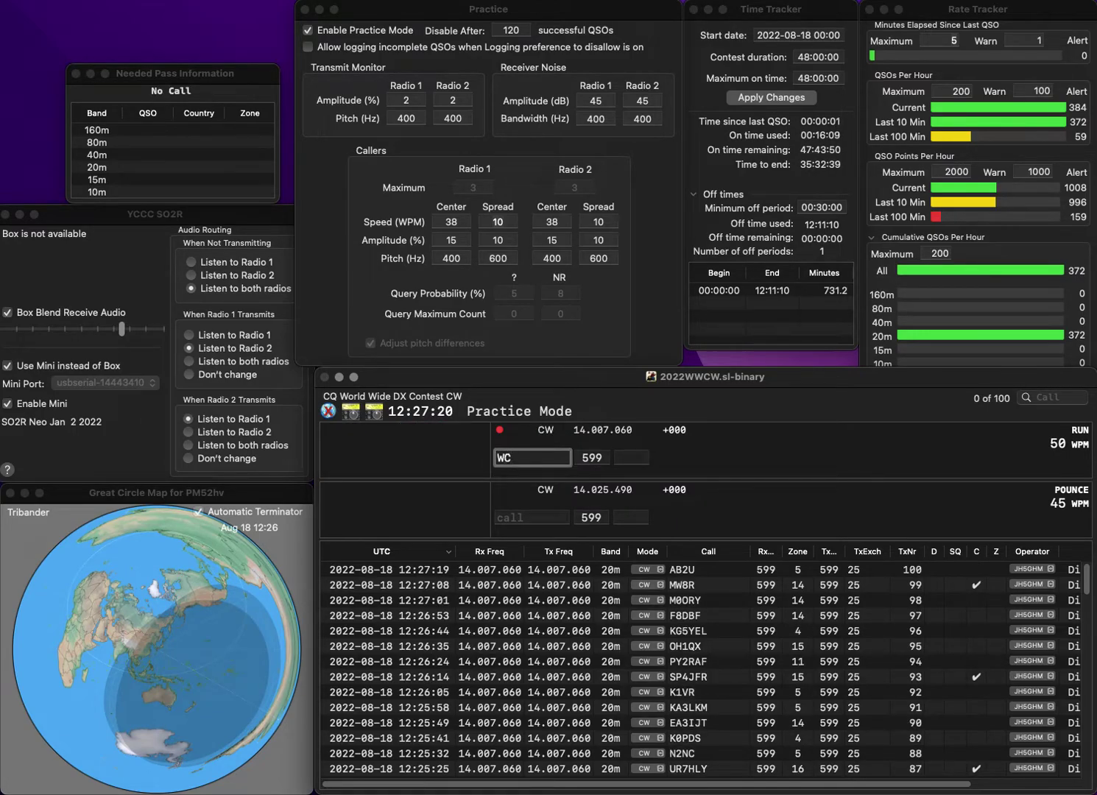
pyautogui.write('0W')
pyautogui.press('space')
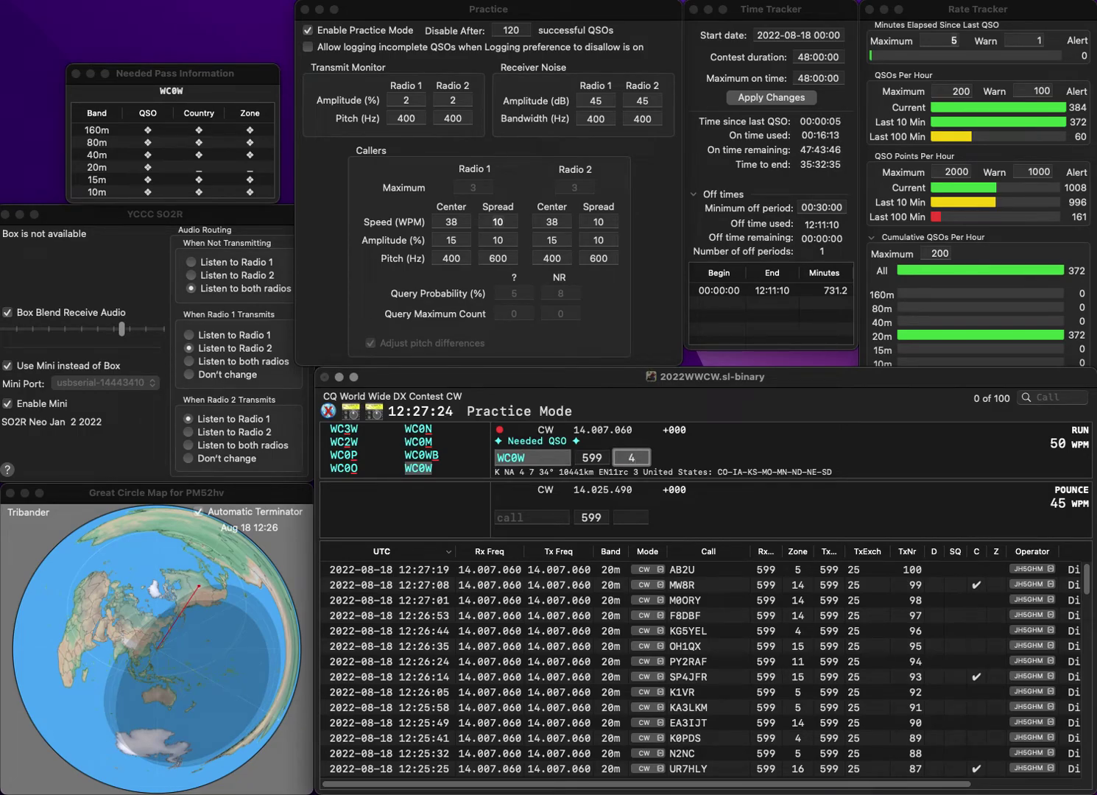
pyautogui.press('Return')
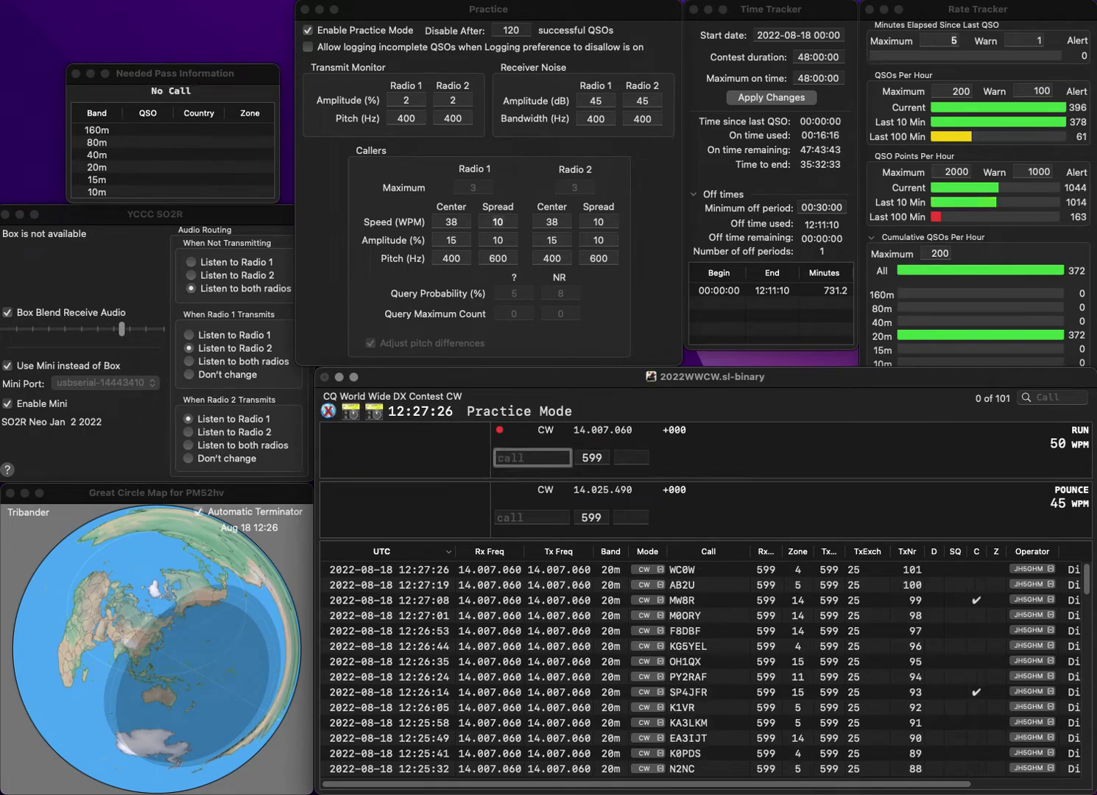
pyautogui.write('M6O')
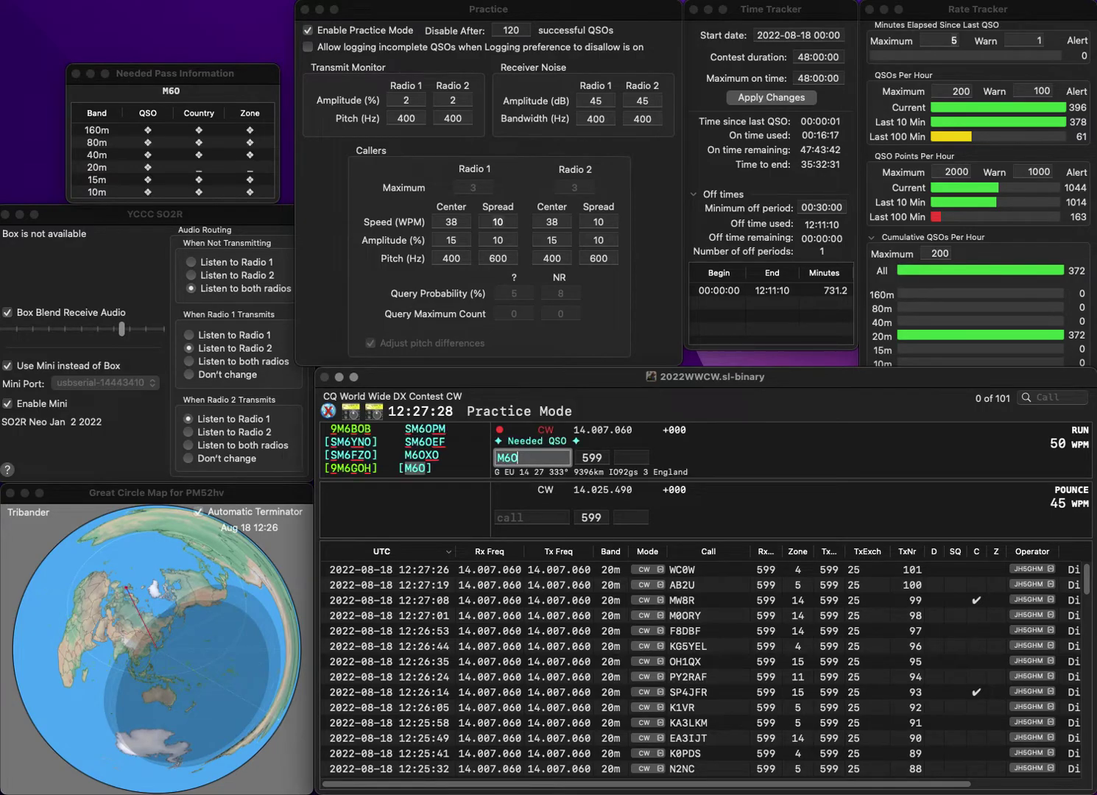
pyautogui.press('space')
pyautogui.write('14')
pyautogui.press('Return')
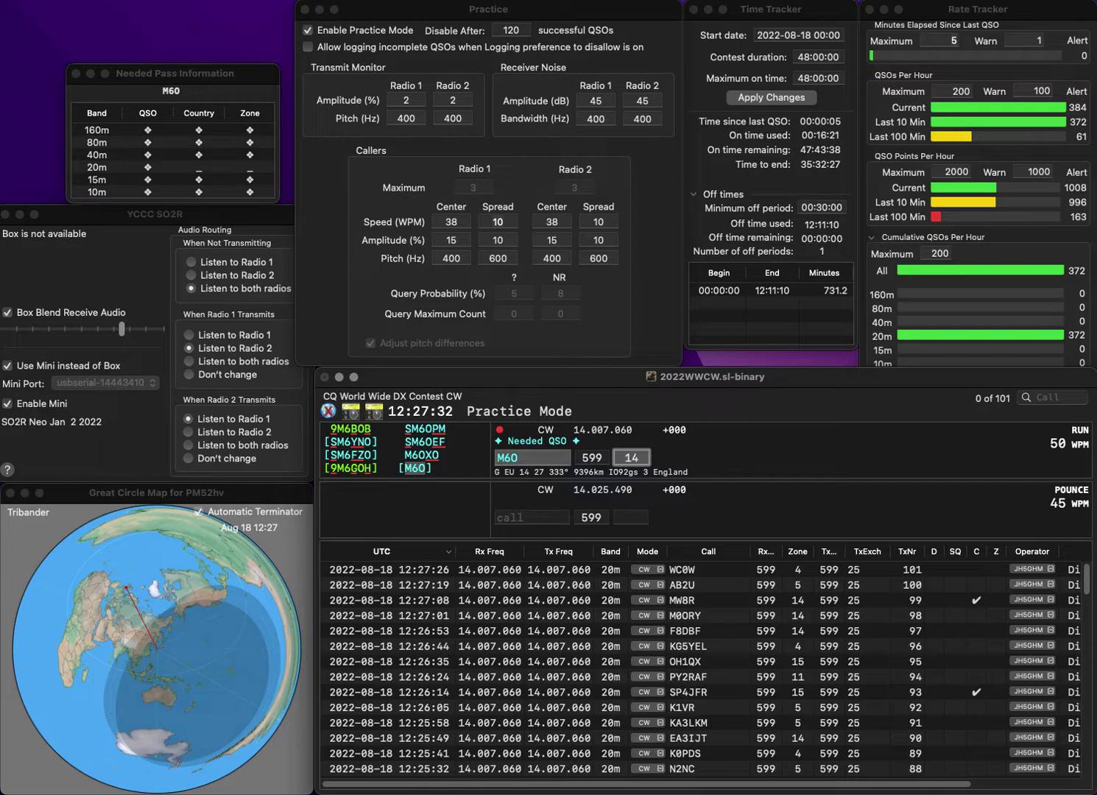
pyautogui.write('N1TA')
pyautogui.press('space')
pyautogui.write('5')
pyautogui.press('Return')
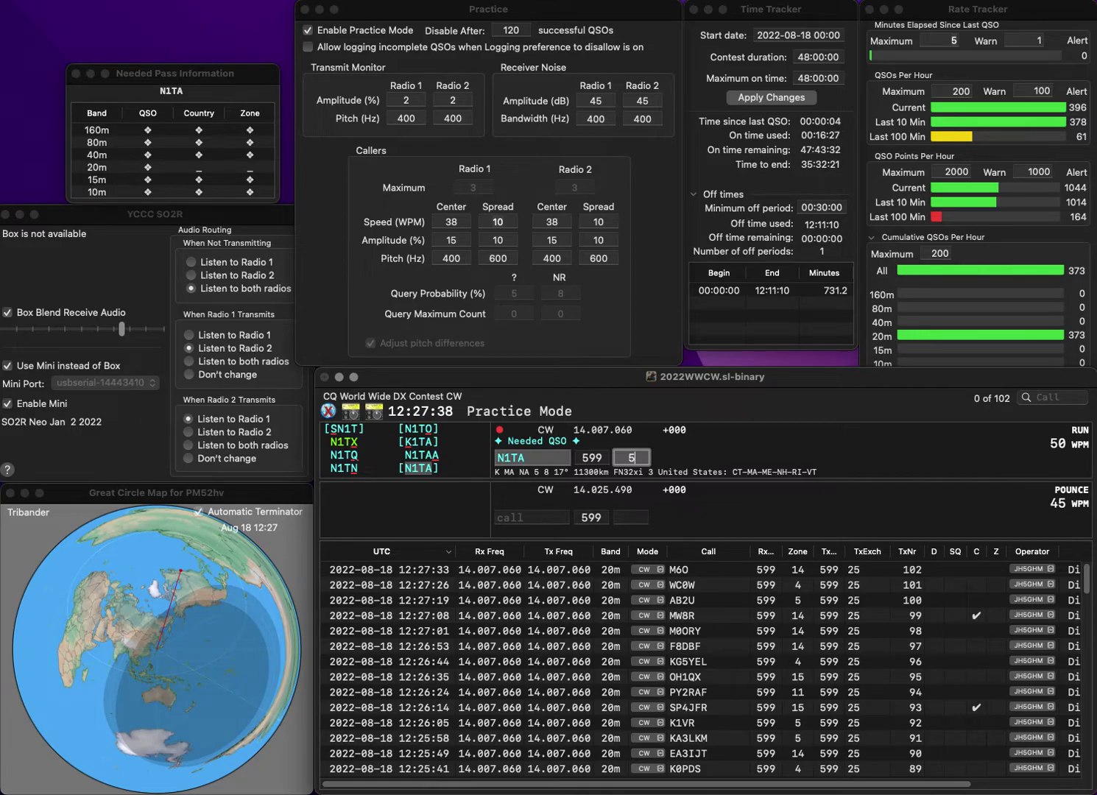
pyautogui.press('Tab')
pyautogui.press('Left')
pyautogui.press('Left')
pyautogui.press('BackSpace')
pyautogui.write('2')
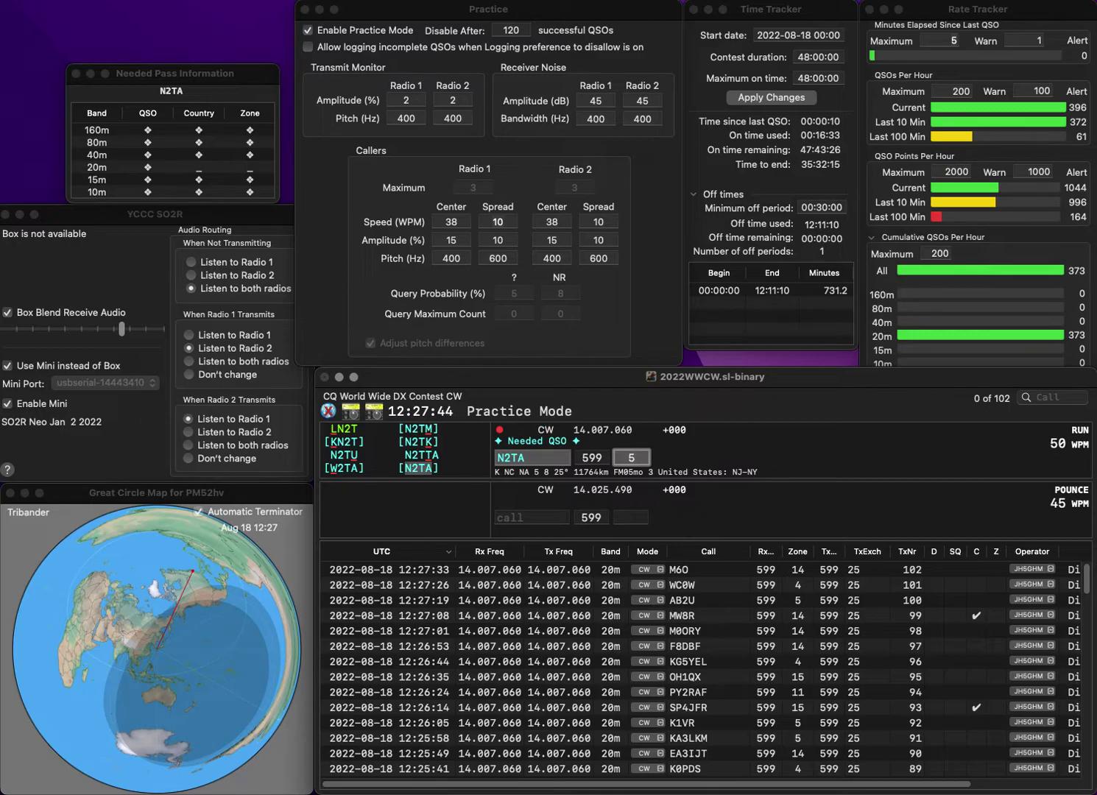
pyautogui.press('Return')
pyautogui.write('4L7D')
pyautogui.press('space')
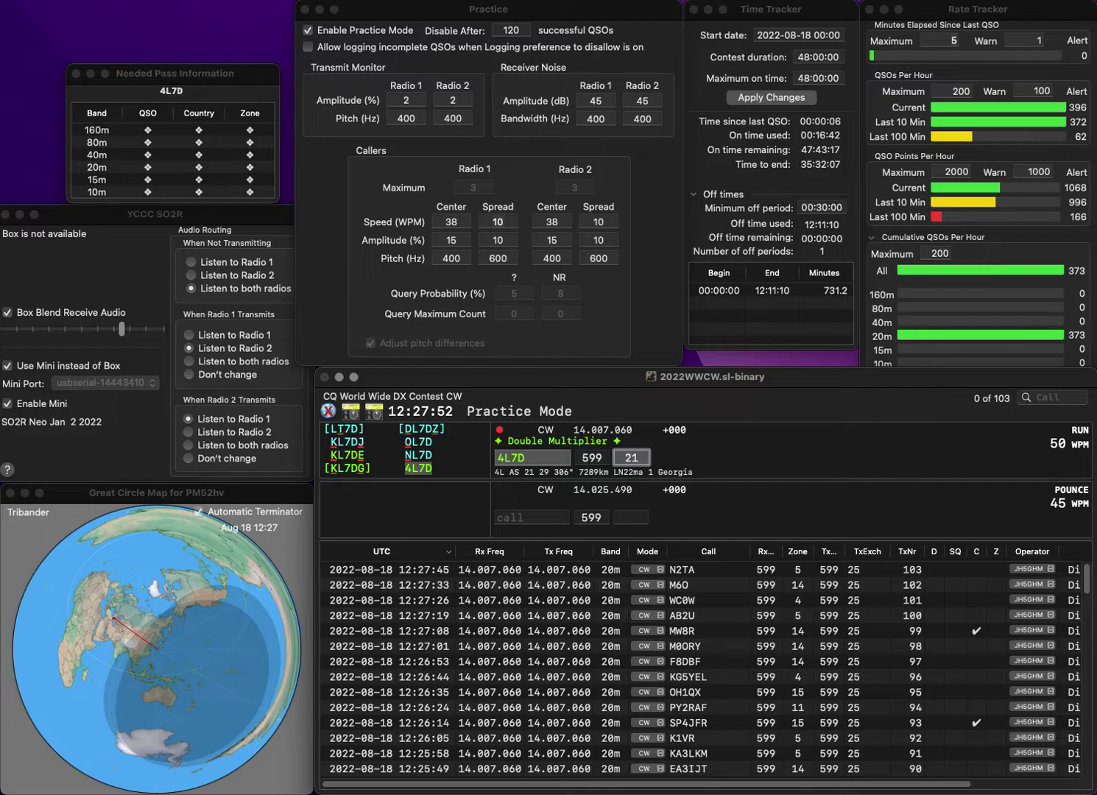
pyautogui.press('Return')
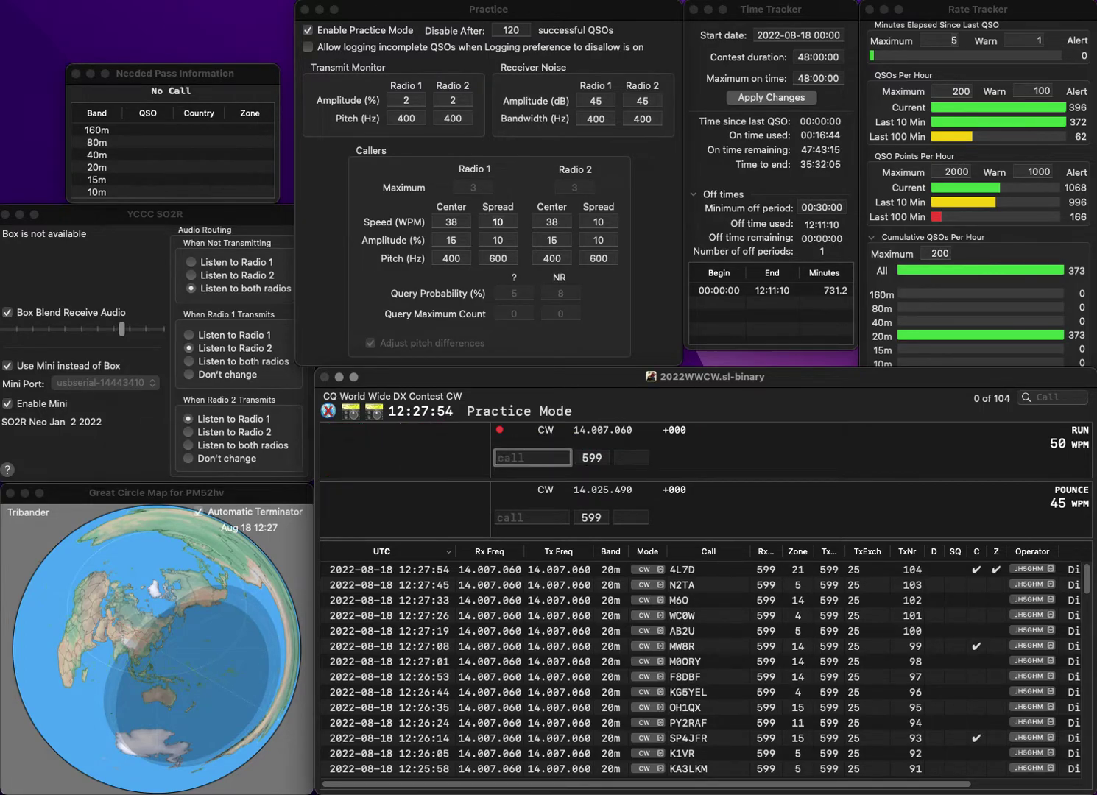
pyautogui.write('KA8WNA')
pyautogui.press('Return')
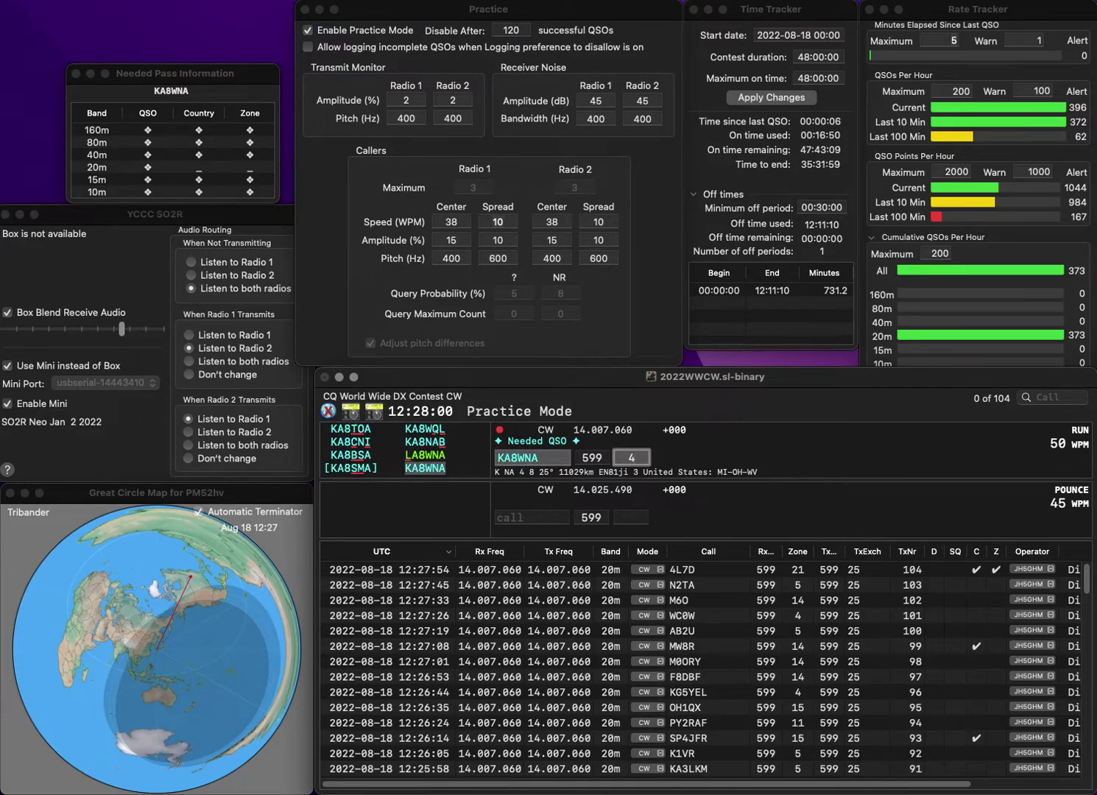
pyautogui.press('Return')
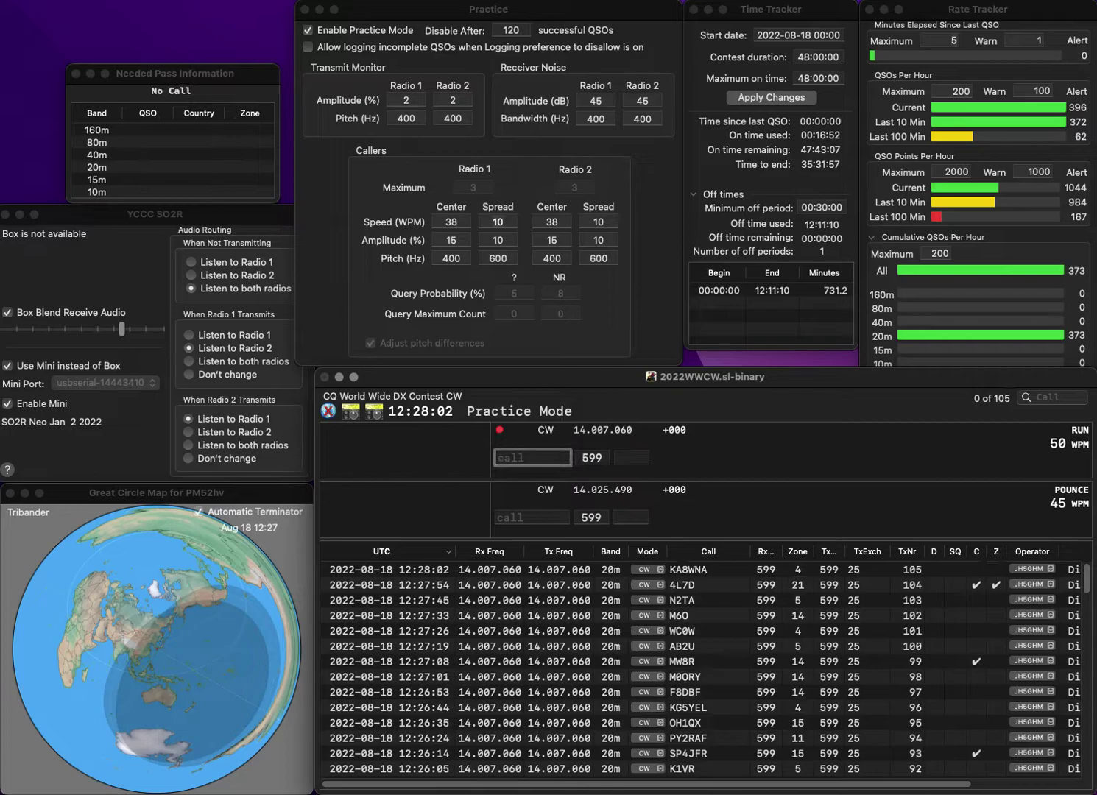
pyautogui.write('N2UA')
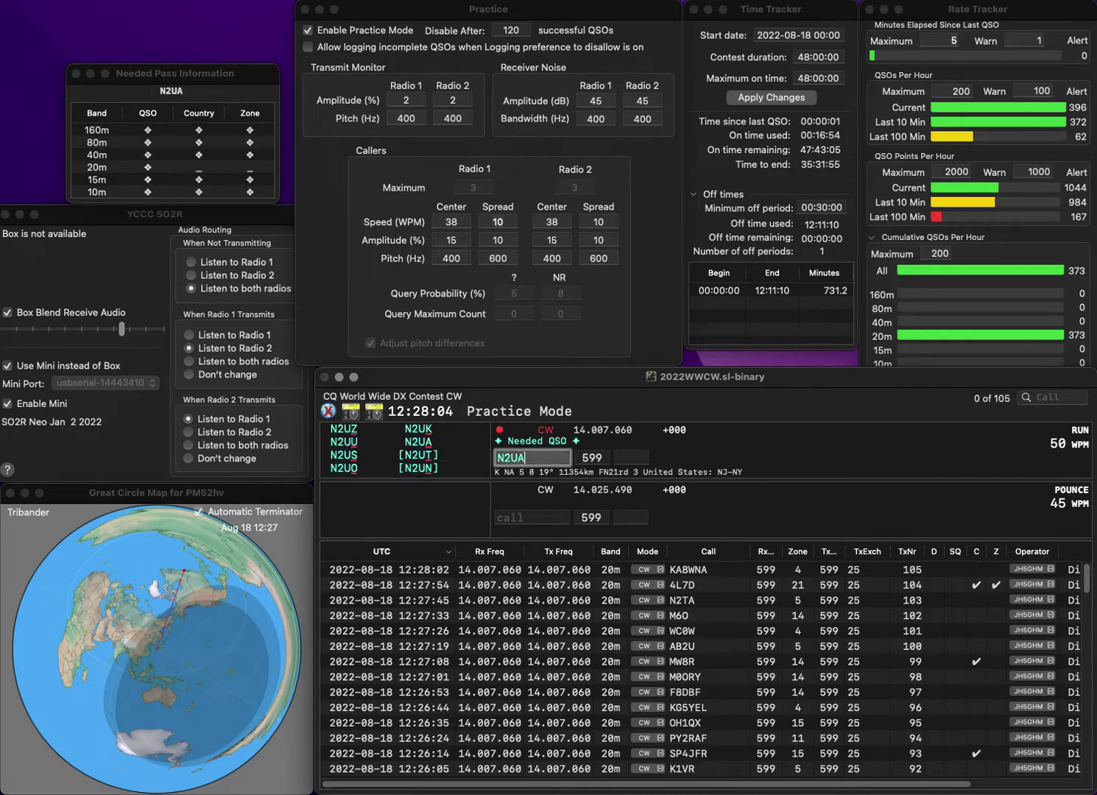
pyautogui.press('space')
pyautogui.write('5')
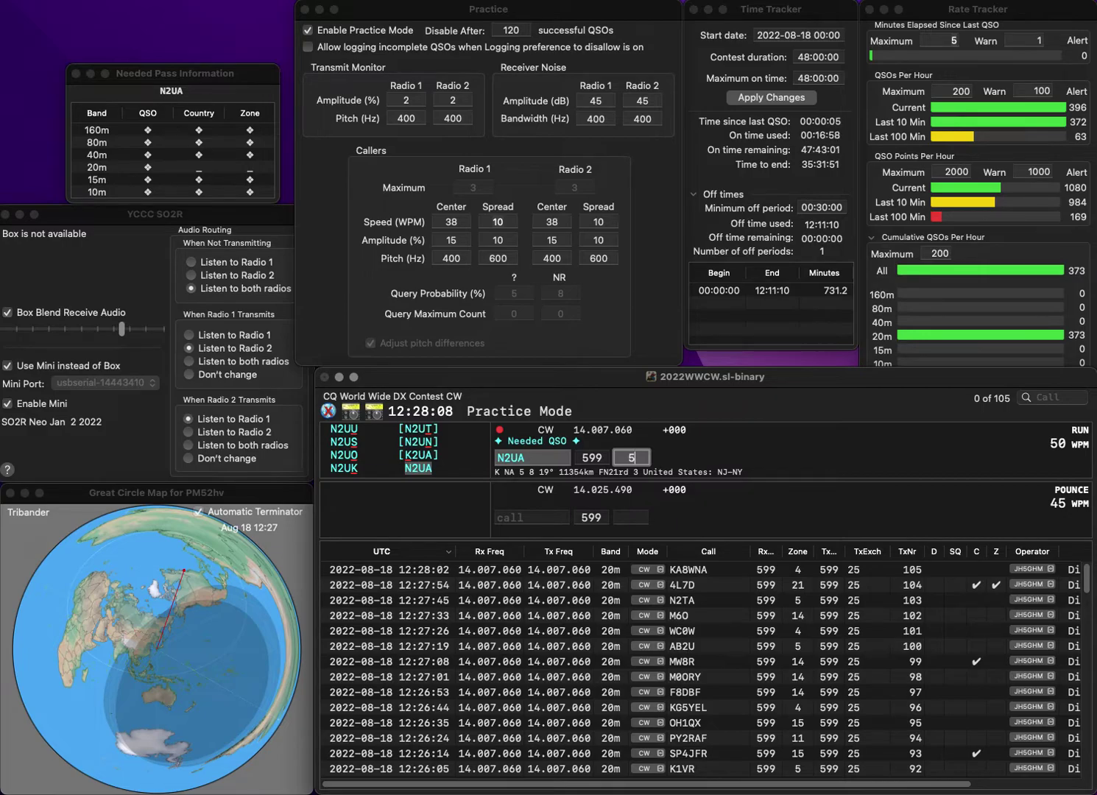
pyautogui.press('Return')
pyautogui.write('K')
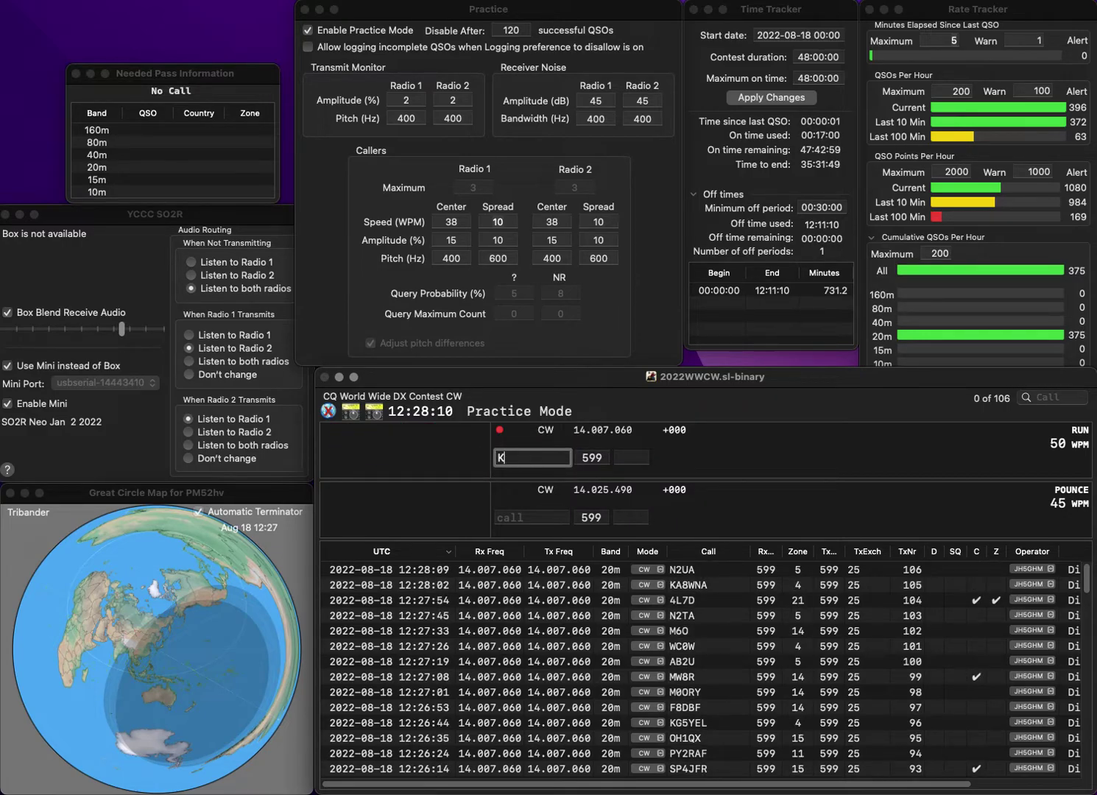
pyautogui.write('P4WQ')
pyautogui.press('space')
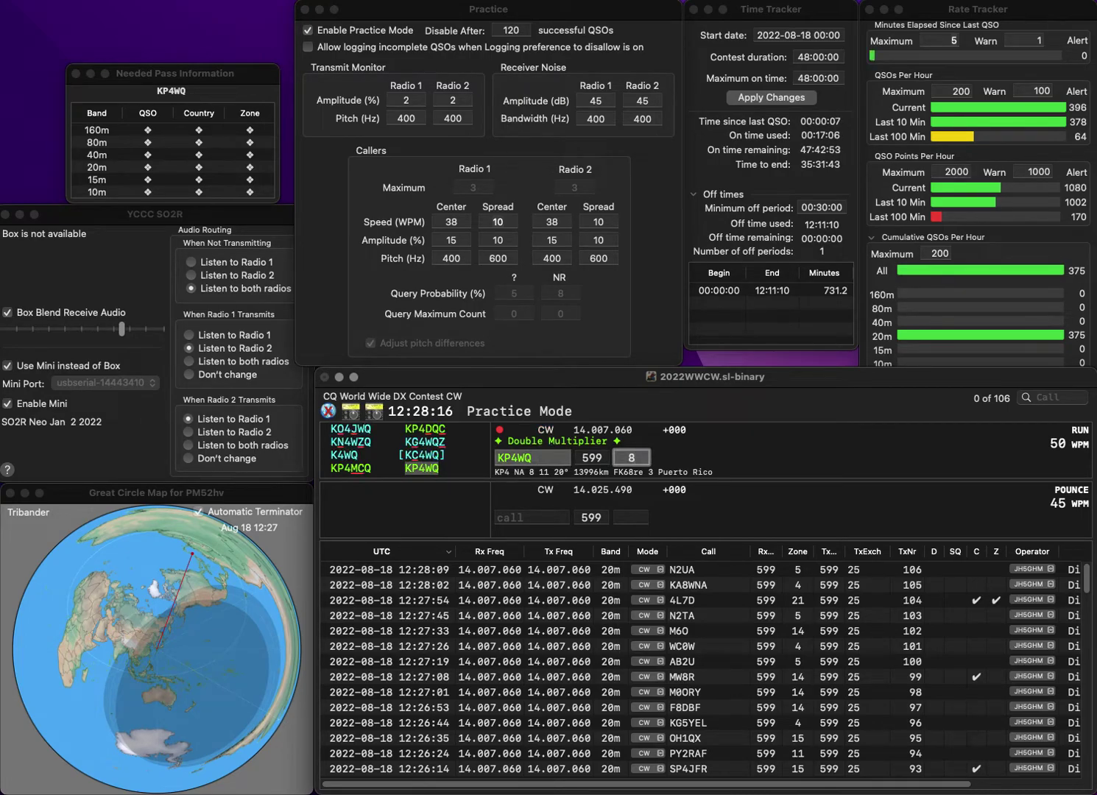
pyautogui.press('Return')
pyautogui.write('R')
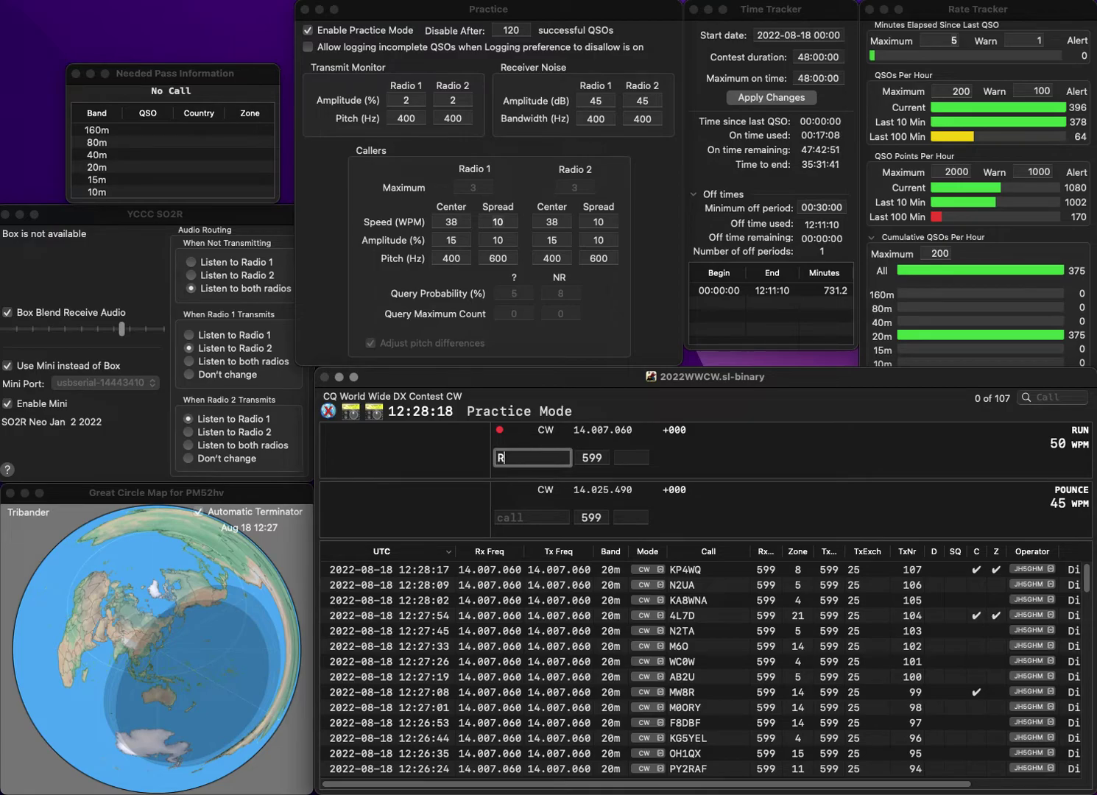
pyautogui.write('K3BX')
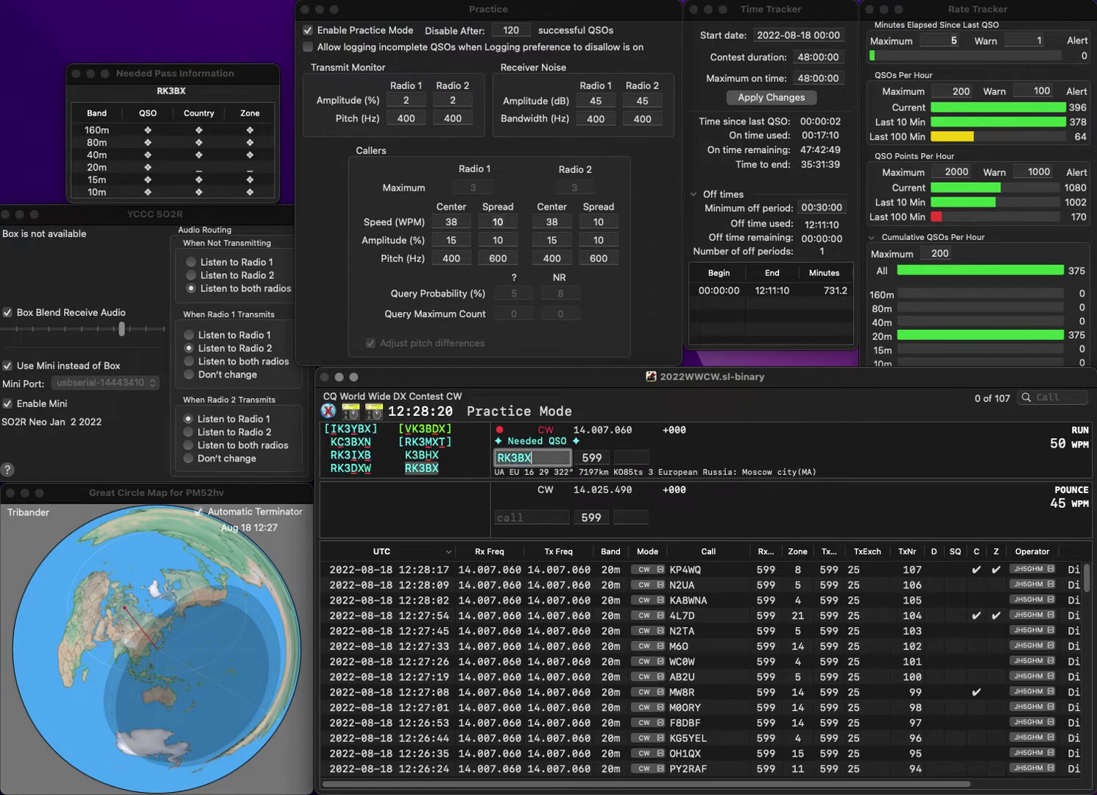
pyautogui.press('space')
pyautogui.write('16')
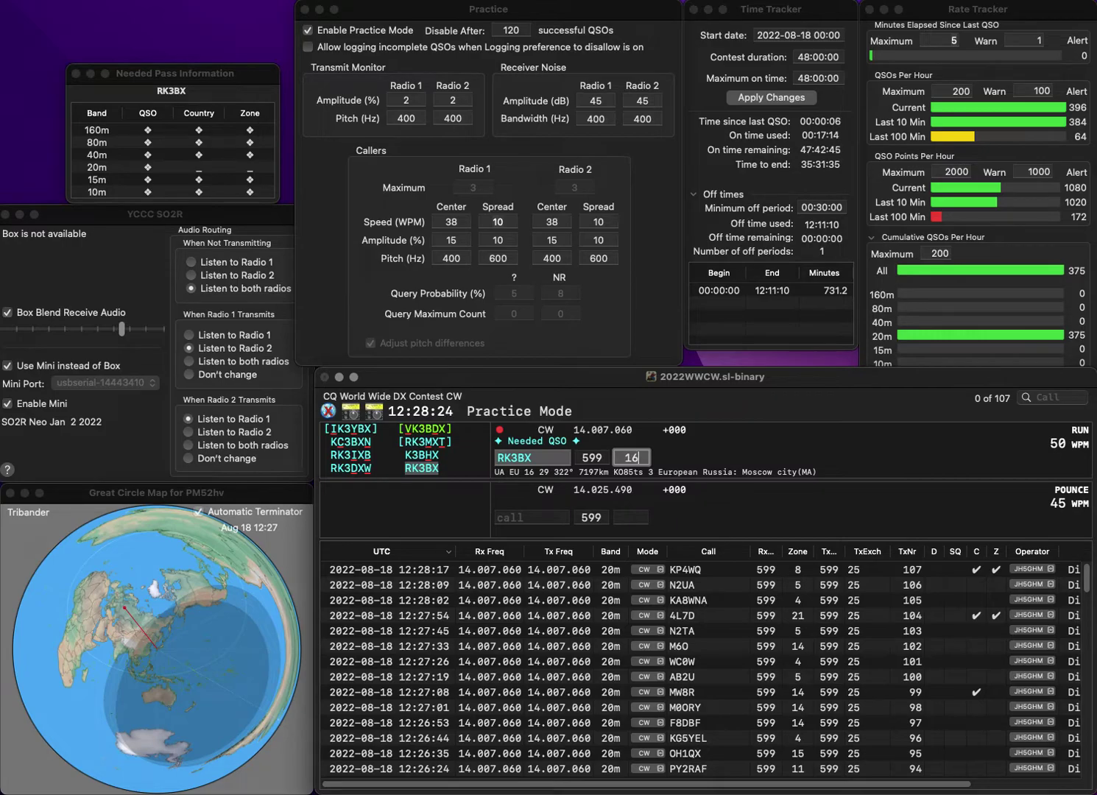
pyautogui.press('Return')
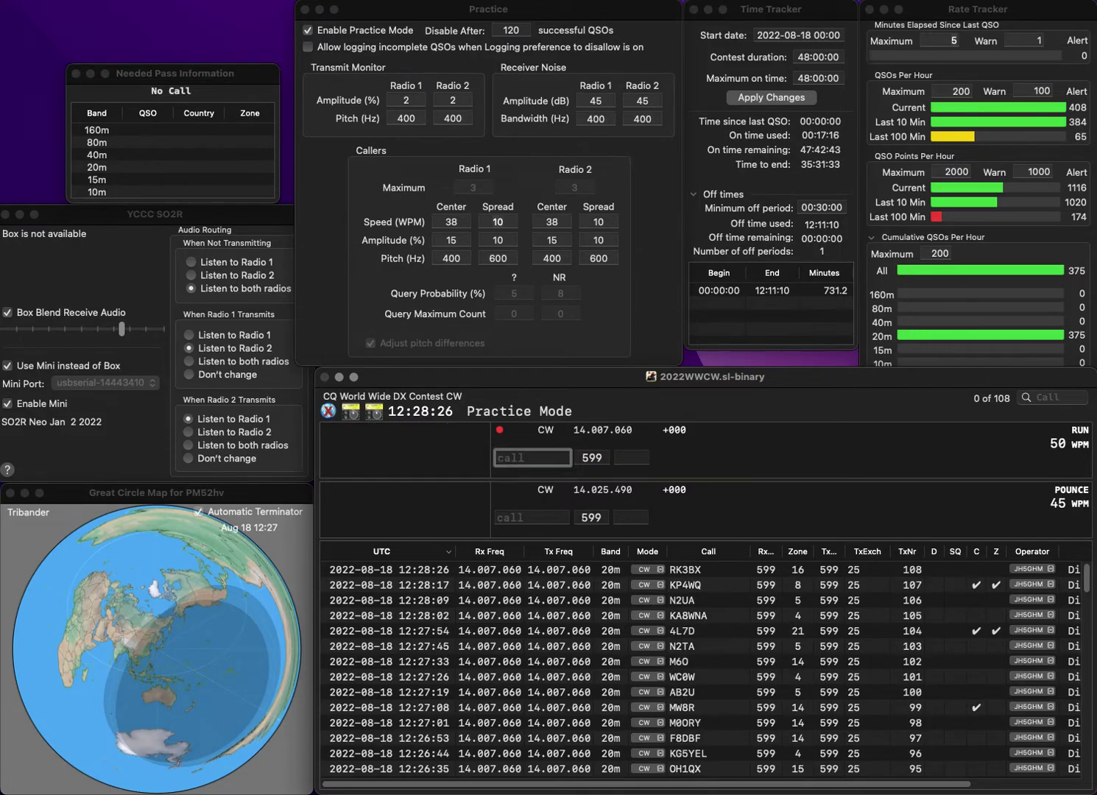
pyautogui.write('D7QJ')
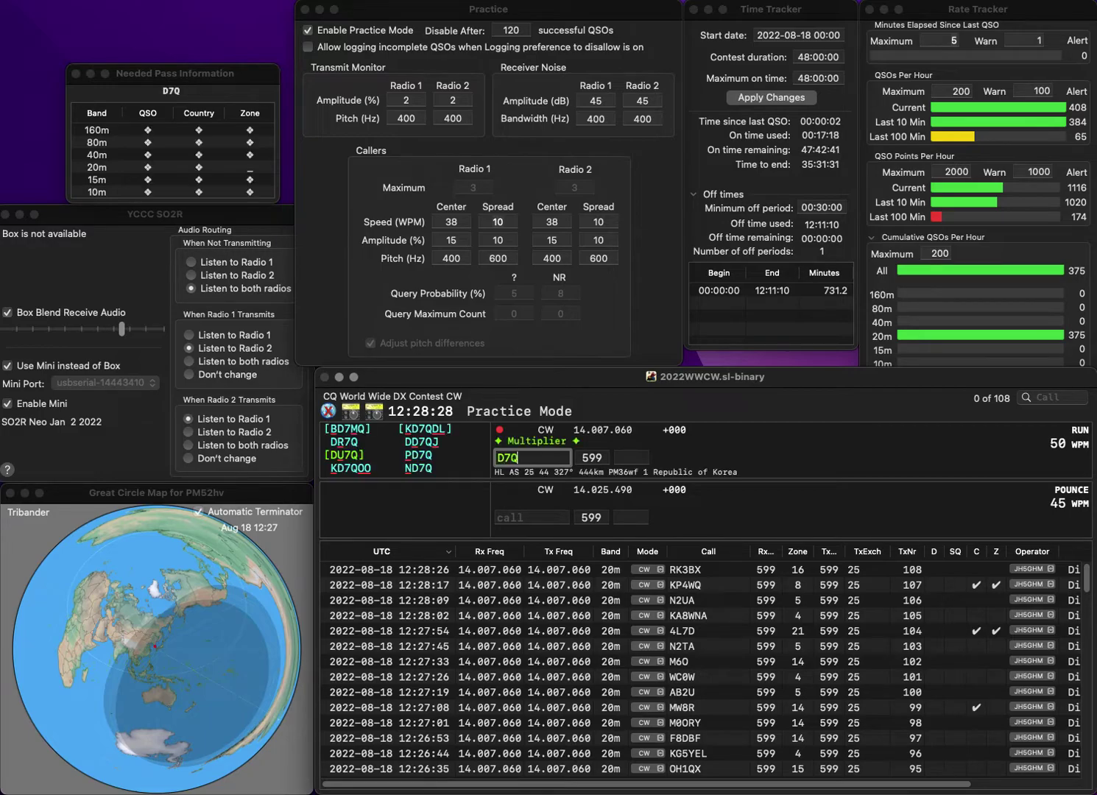
pyautogui.press('Home')
pyautogui.write('D')
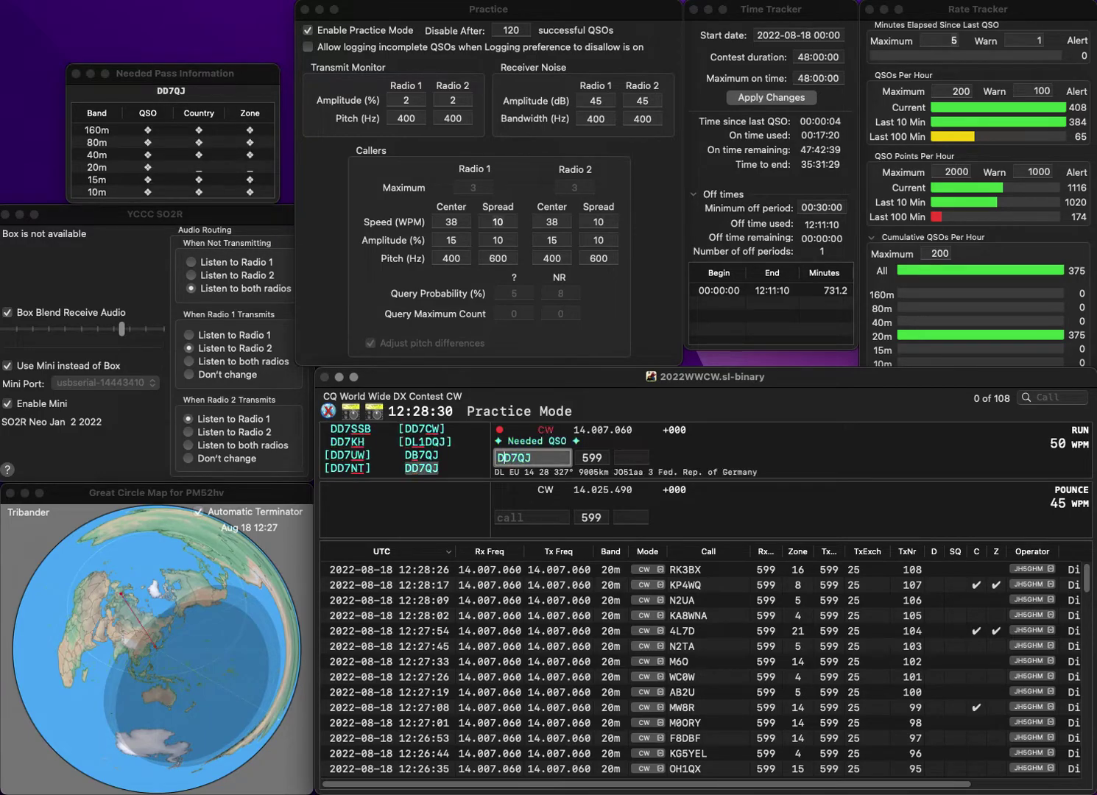
pyautogui.press('space')
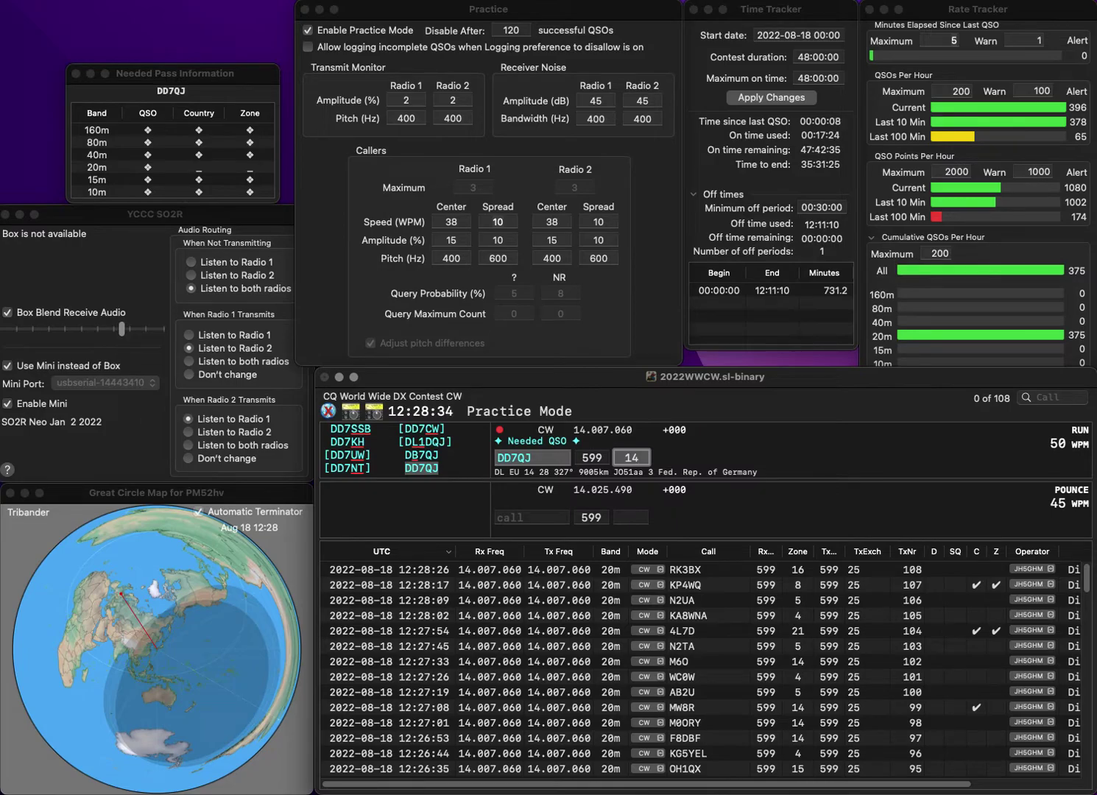
pyautogui.press('Return')
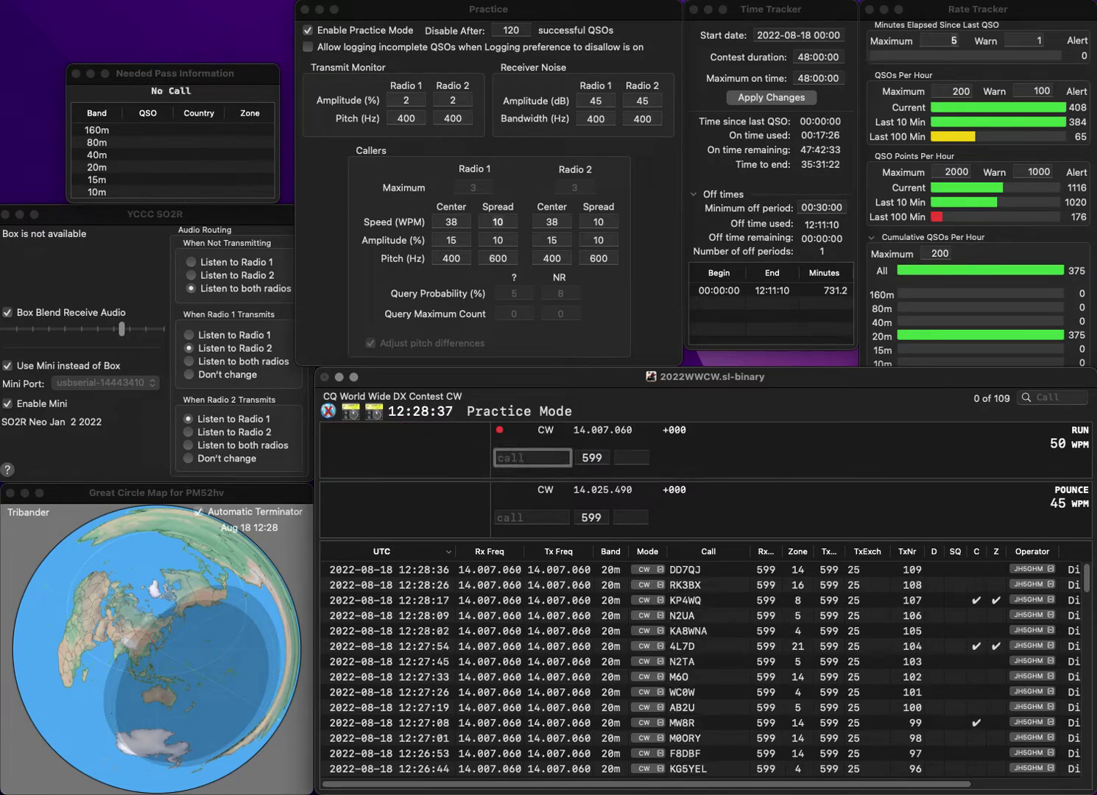
pyautogui.write('WD9')
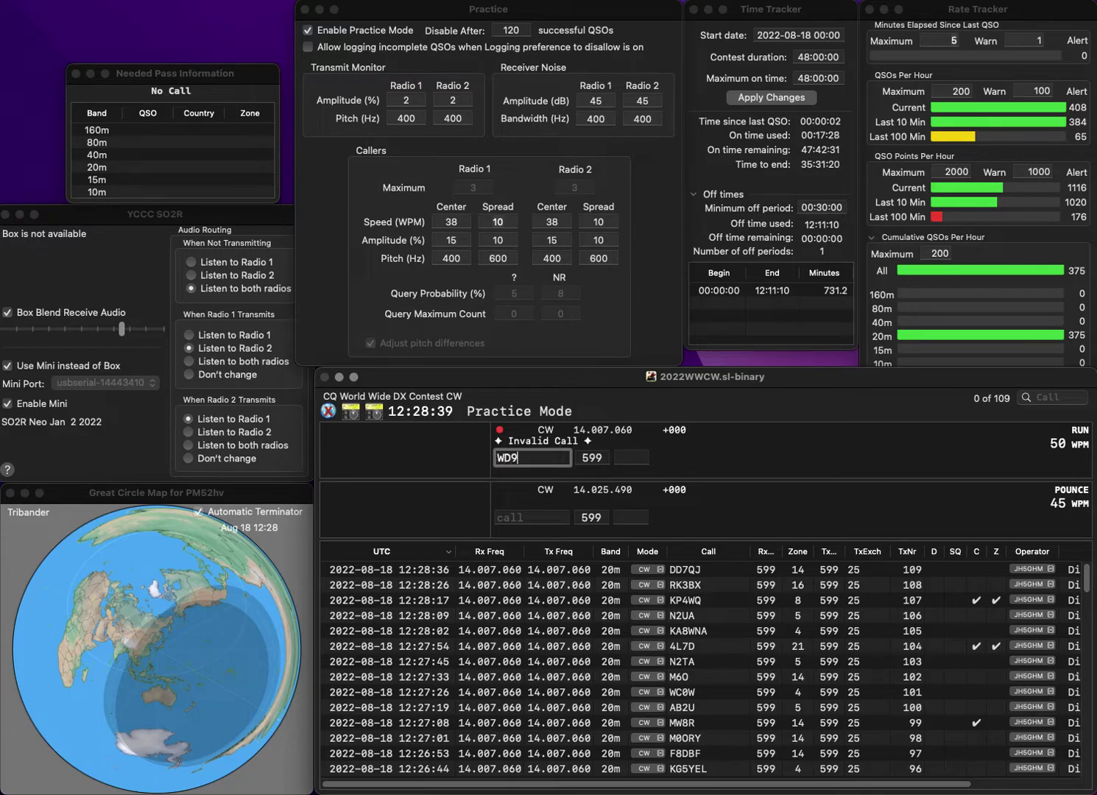
pyautogui.write('DZS')
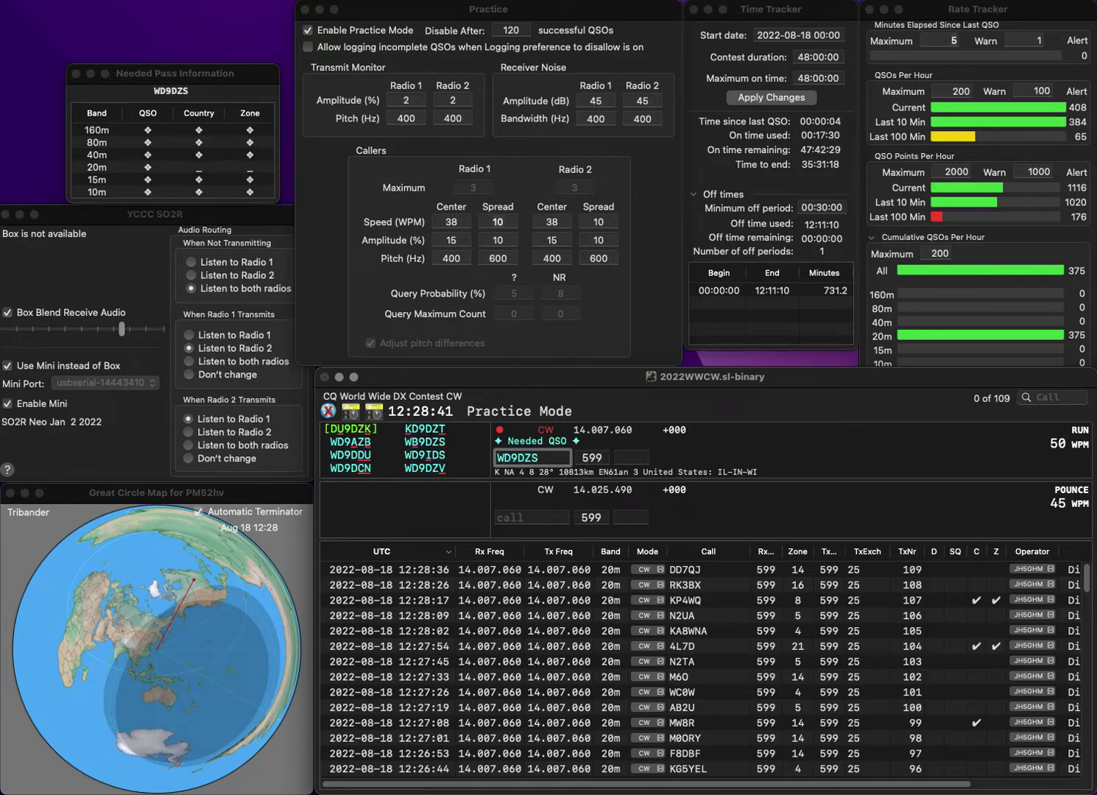
pyautogui.click(518, 457)
pyautogui.press('Left')
pyautogui.press('Left')
pyautogui.press('BackSpace')
pyautogui.write('B')
pyautogui.press('space')
pyautogui.write('4')
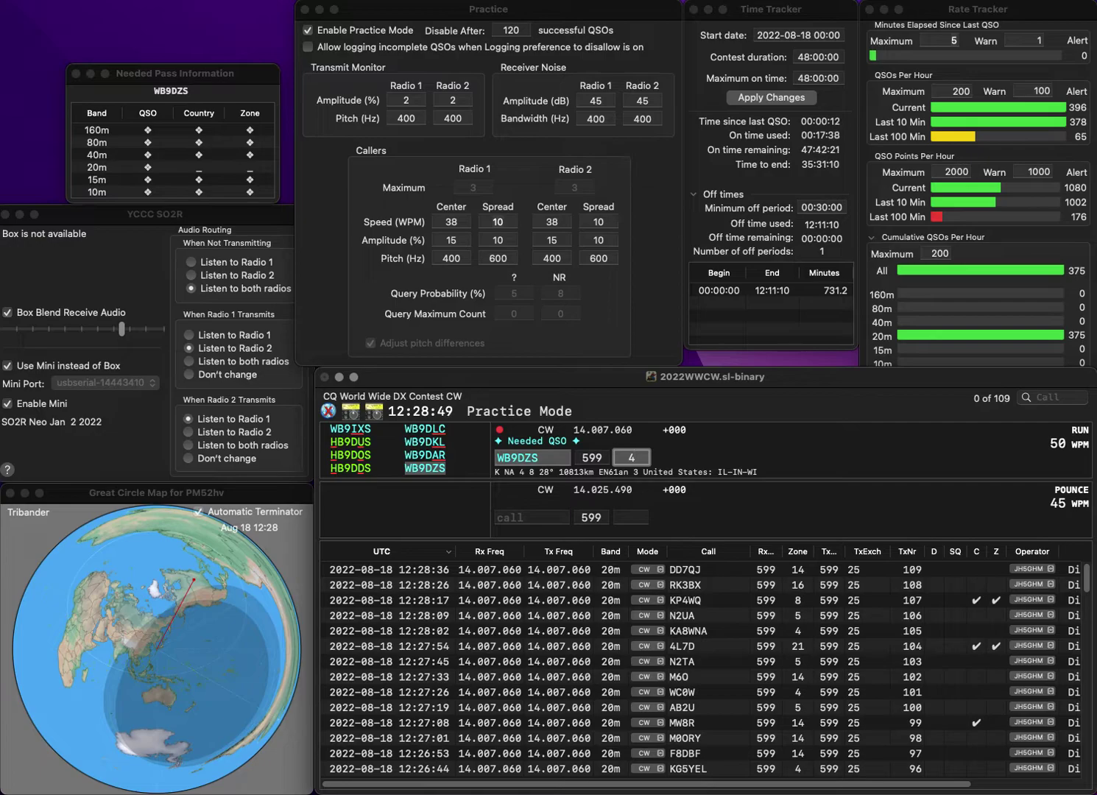
pyautogui.press('Return')
pyautogui.write('M7CJD')
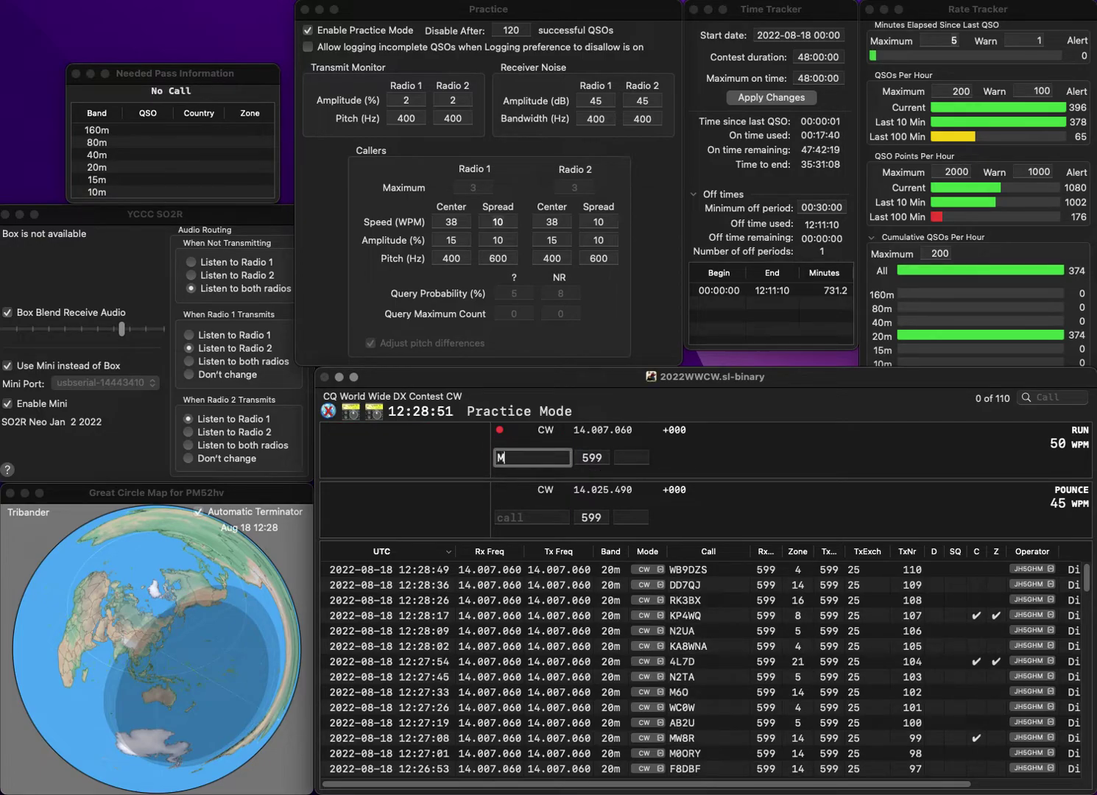
pyautogui.press('space')
pyautogui.write('14')
pyautogui.press('Return')
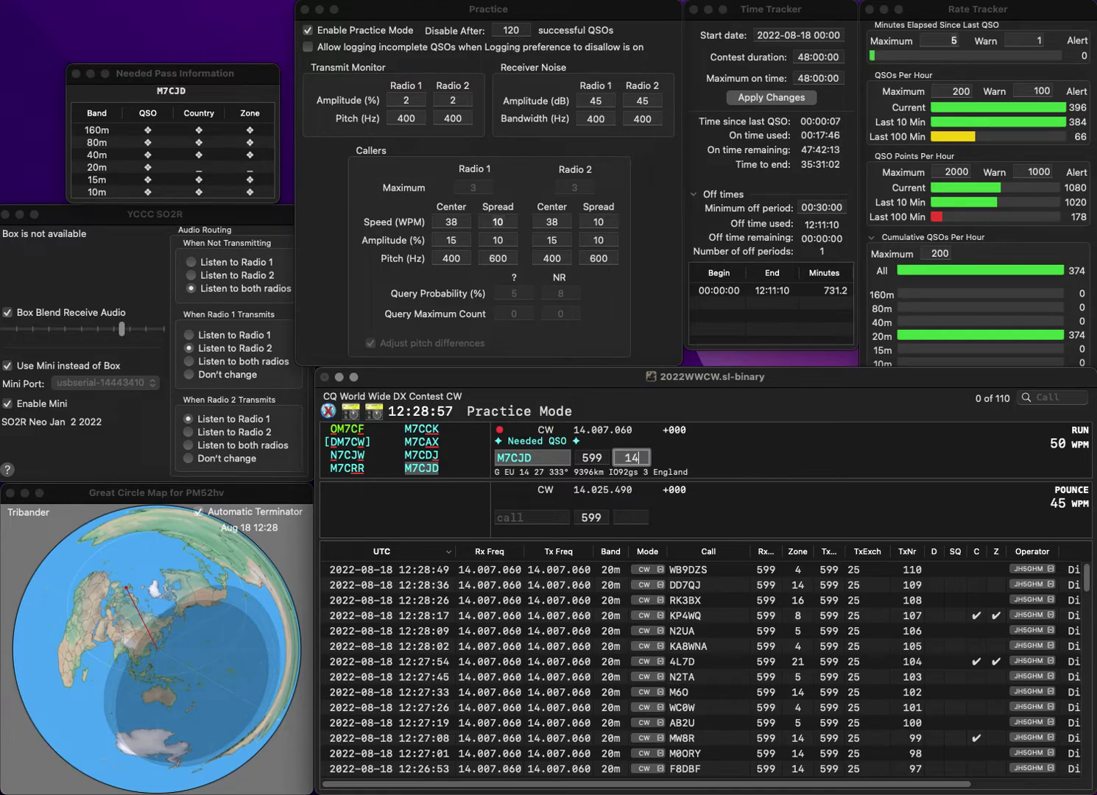
pyautogui.press('Return')
pyautogui.write('WP4OFO/W1')
pyautogui.press('Return')
pyautogui.write('5')
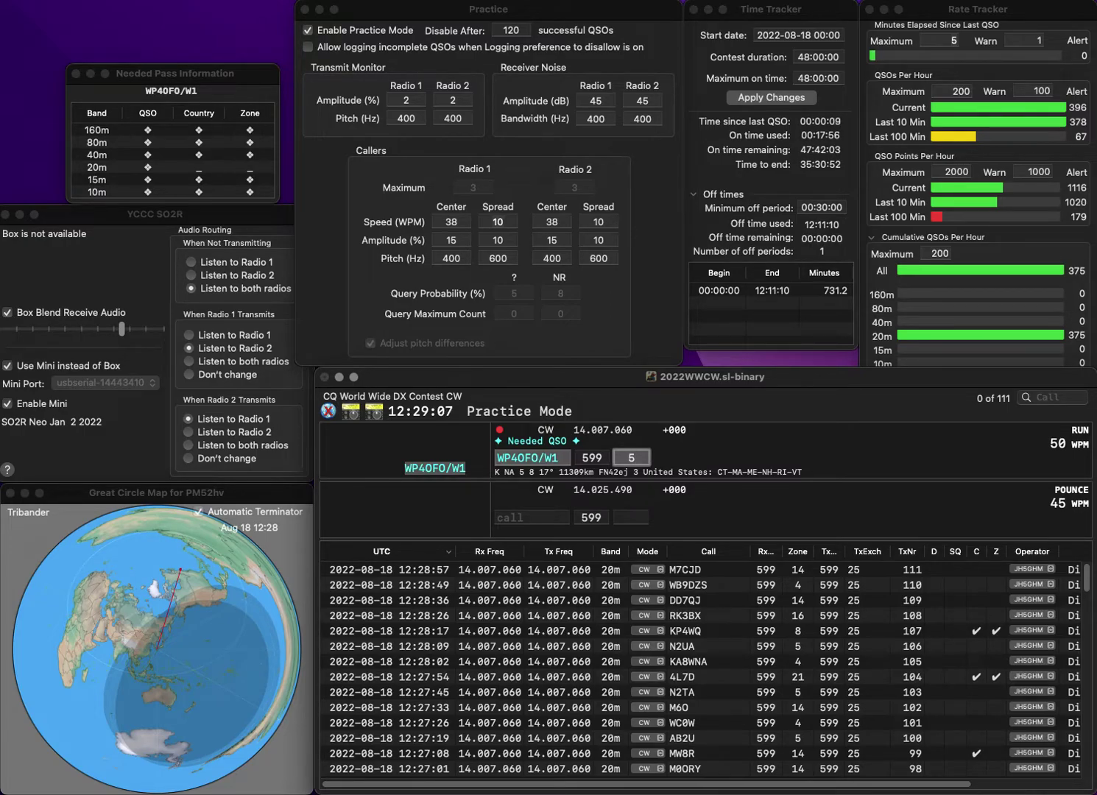
pyautogui.press('Return')
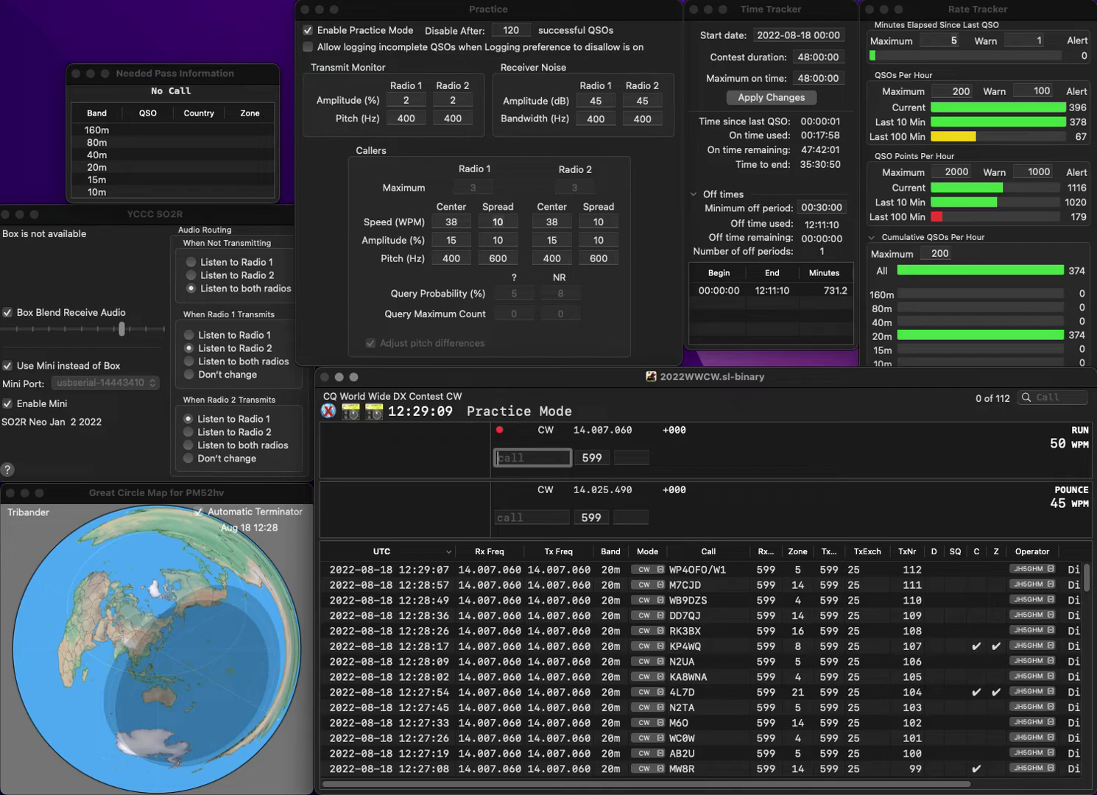
pyautogui.write('PU2W')
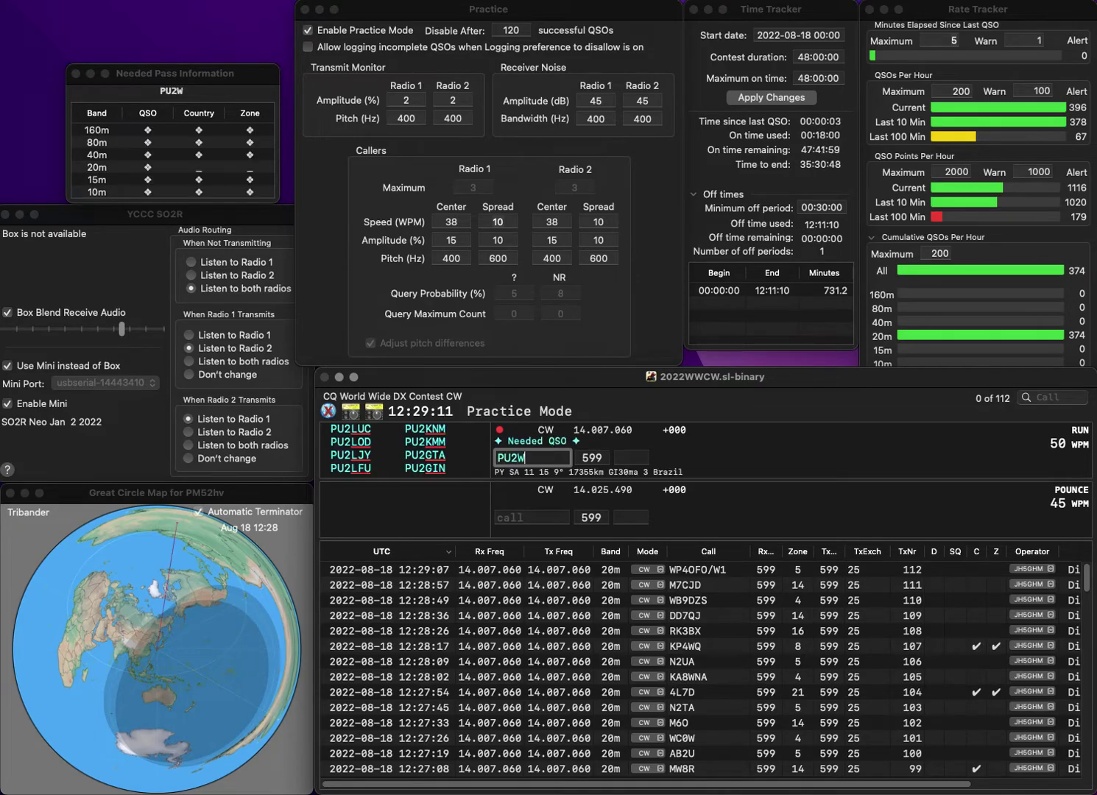
pyautogui.write('DX')
pyautogui.press('space')
pyautogui.write('11')
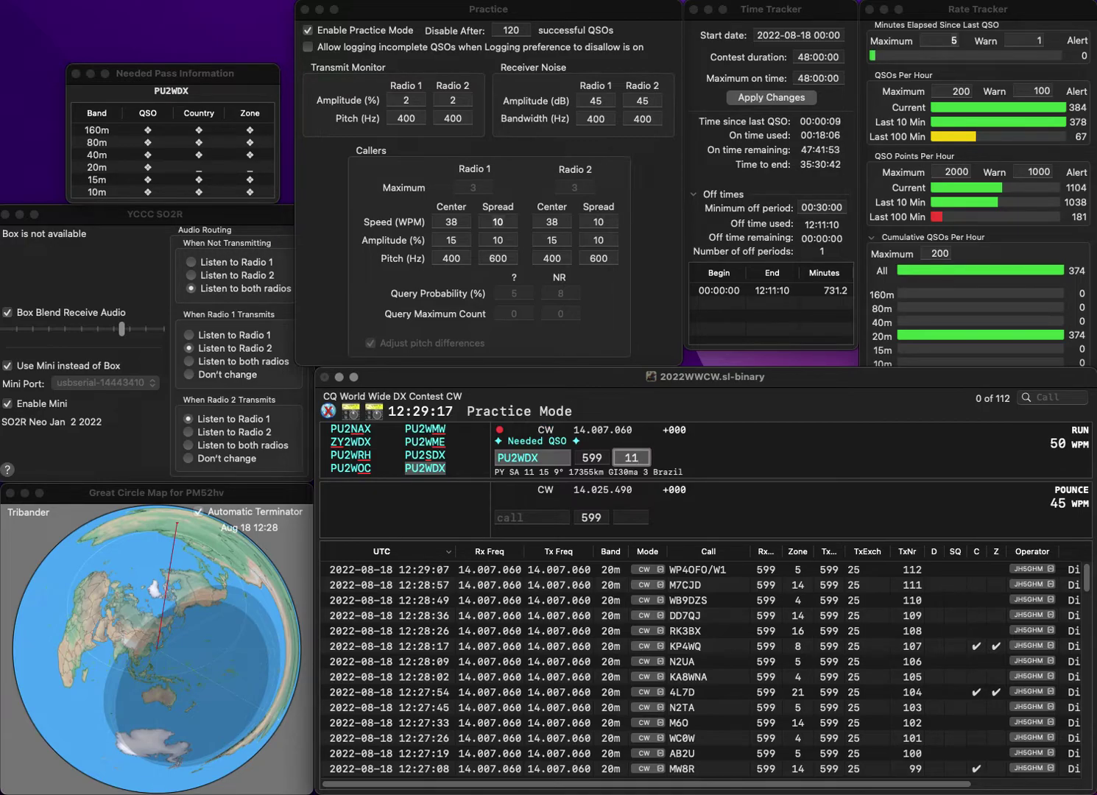
pyautogui.press('Return')
# Log a run-radio contact with WB4DNL and zone 5, correcting the callsign's last two letters to NL.
pyautogui.write('WB4DDN')
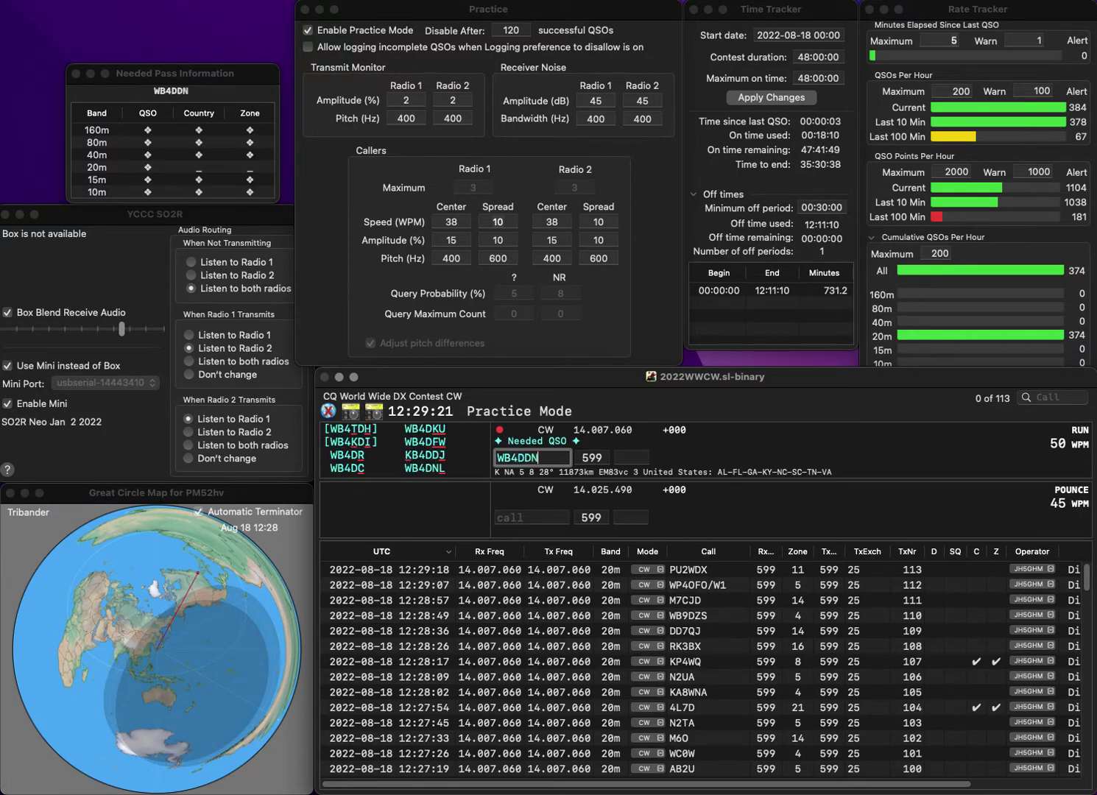
pyautogui.press('BackSpace')
pyautogui.press('BackSpace')
pyautogui.write('NL')
pyautogui.press('space')
pyautogui.write('5')
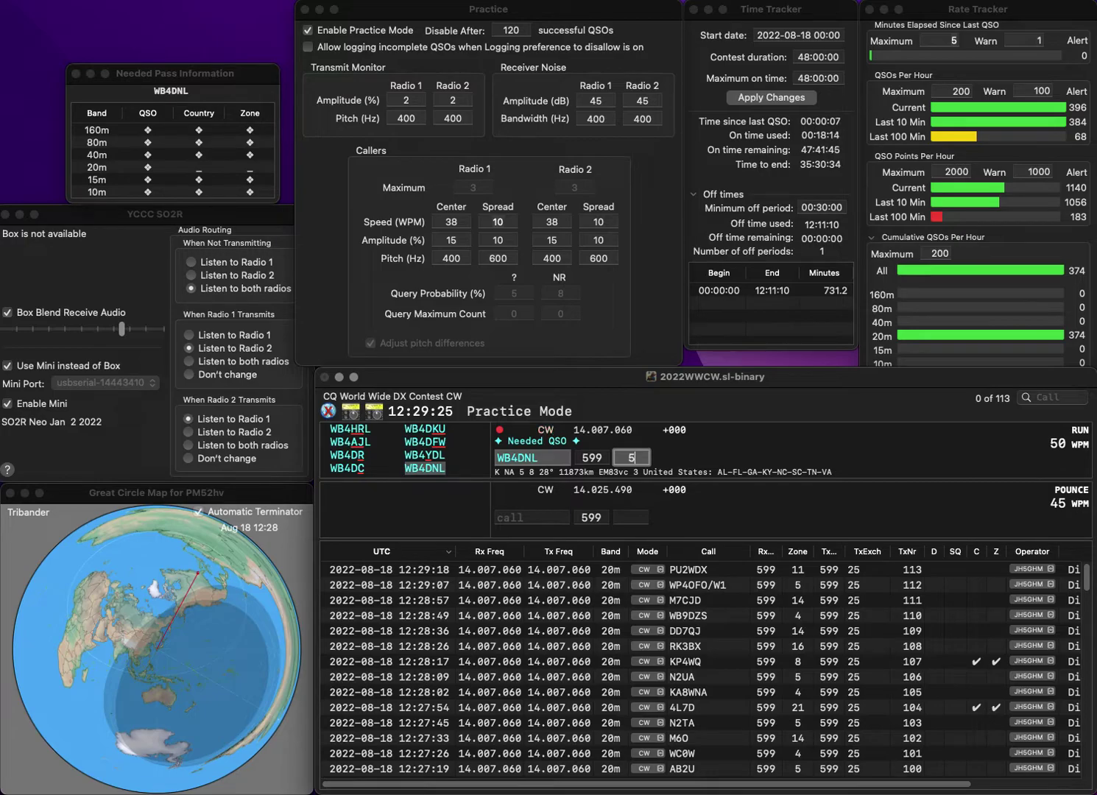
pyautogui.press('Return')
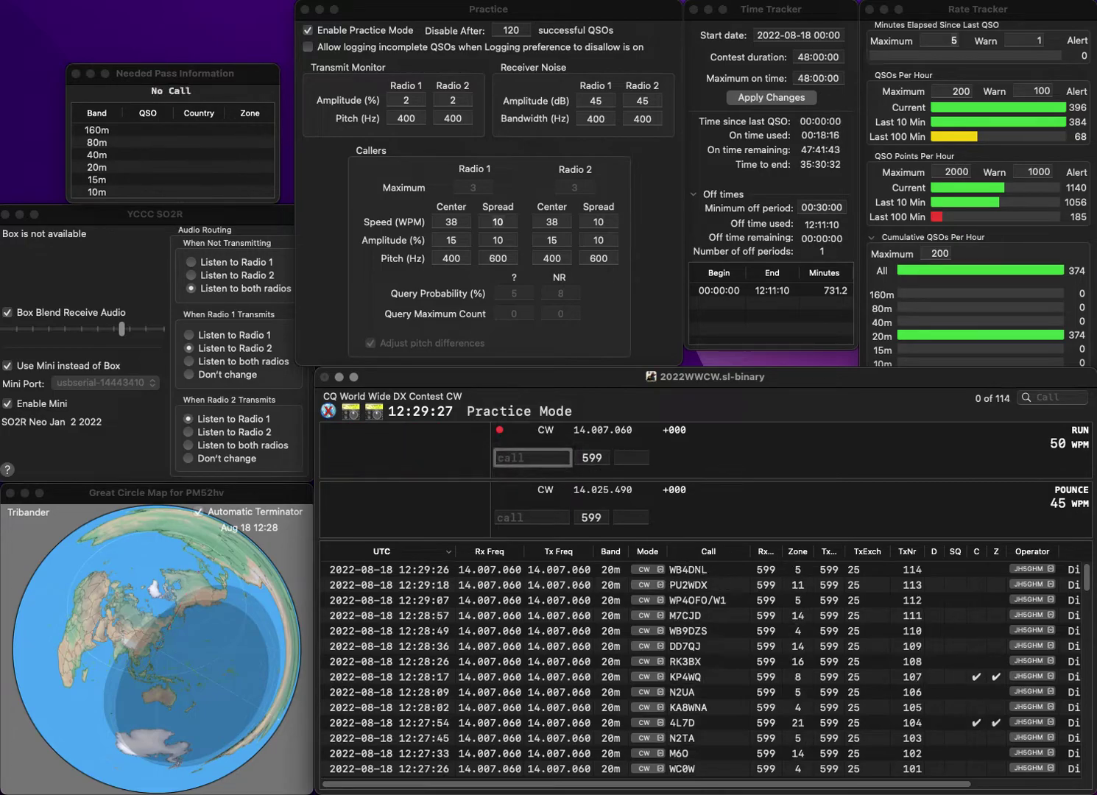
# Log two run-radio contacts: DS1STV with zone 25 and KN1B with zone 5.
pyautogui.write('DS1S')
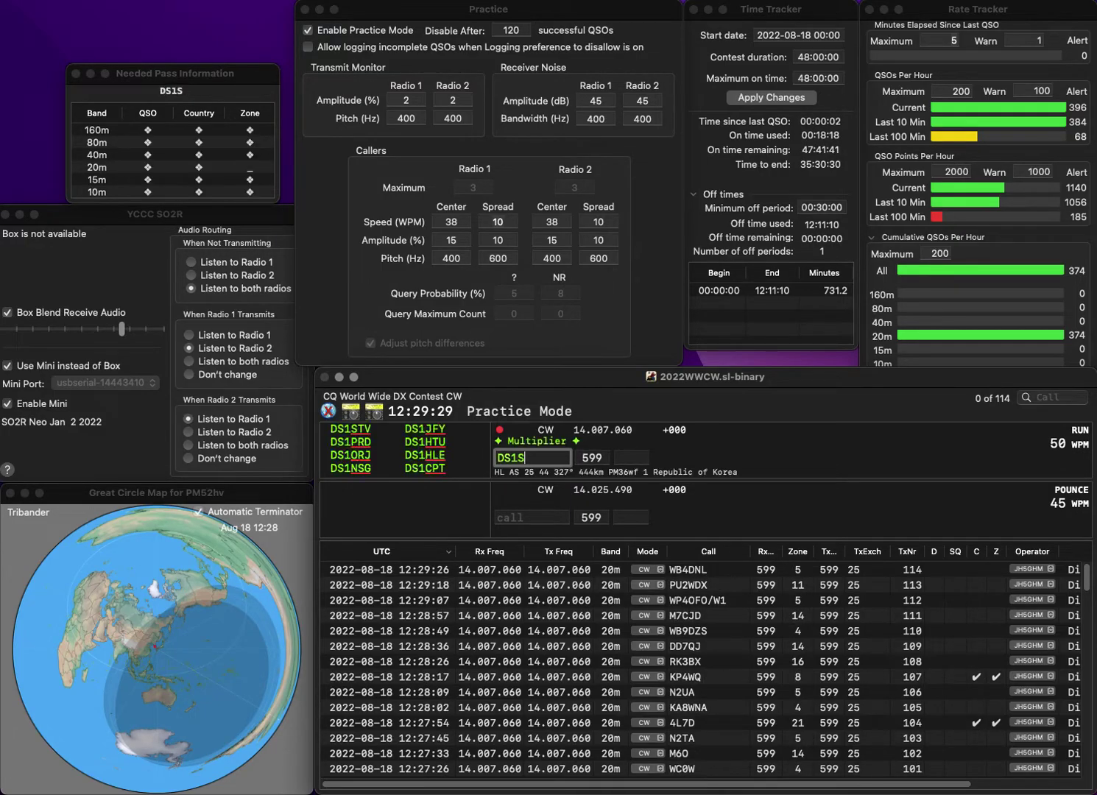
pyautogui.write('TV')
pyautogui.press('Return')
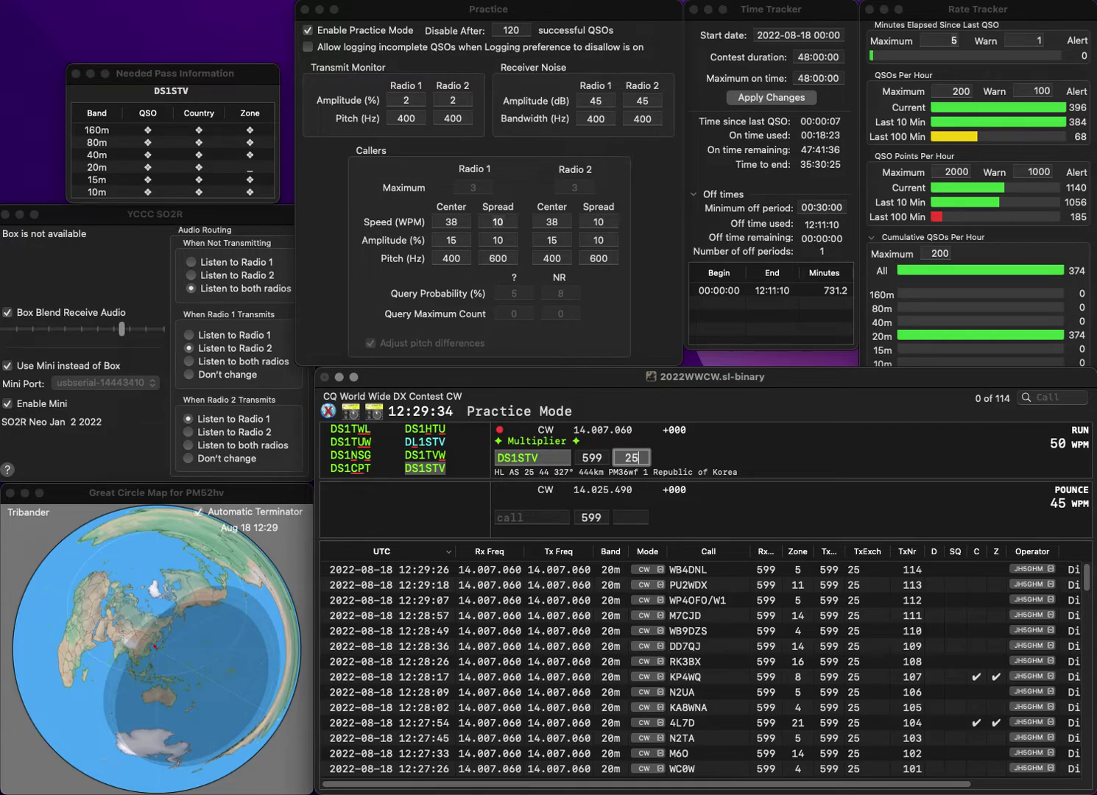
pyautogui.press('Return')
pyautogui.write('KN1B')
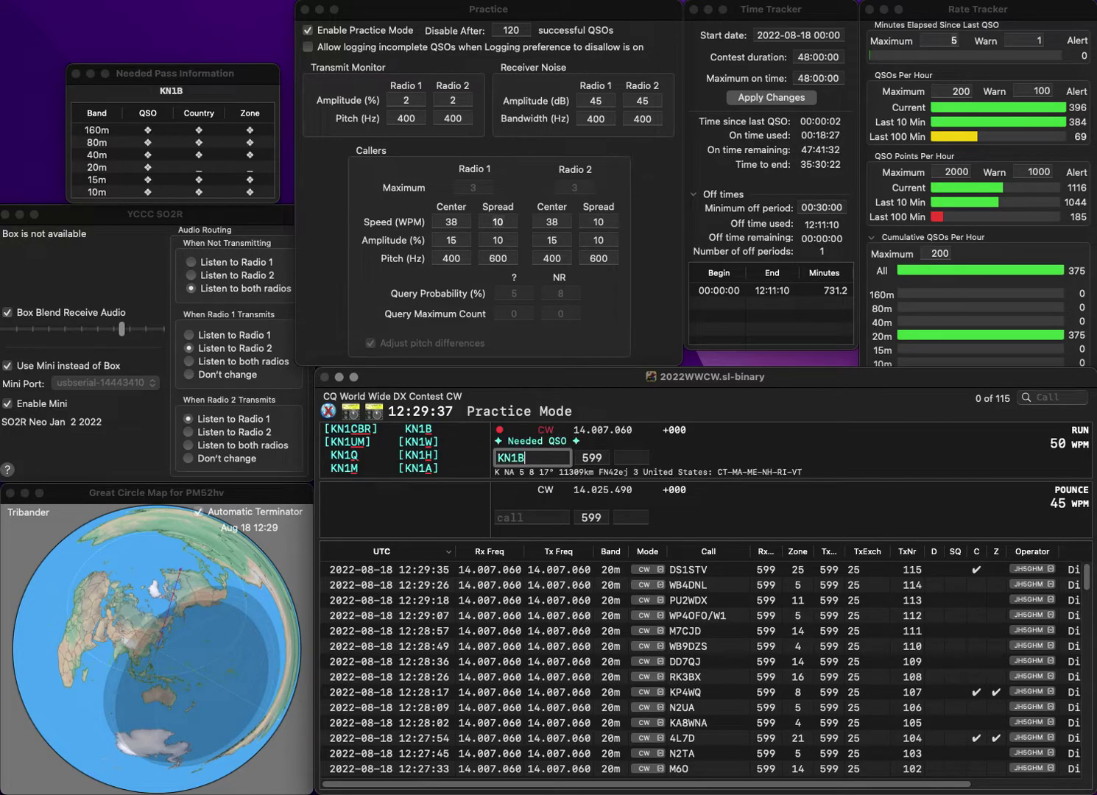
pyautogui.press('space')
pyautogui.write('5')
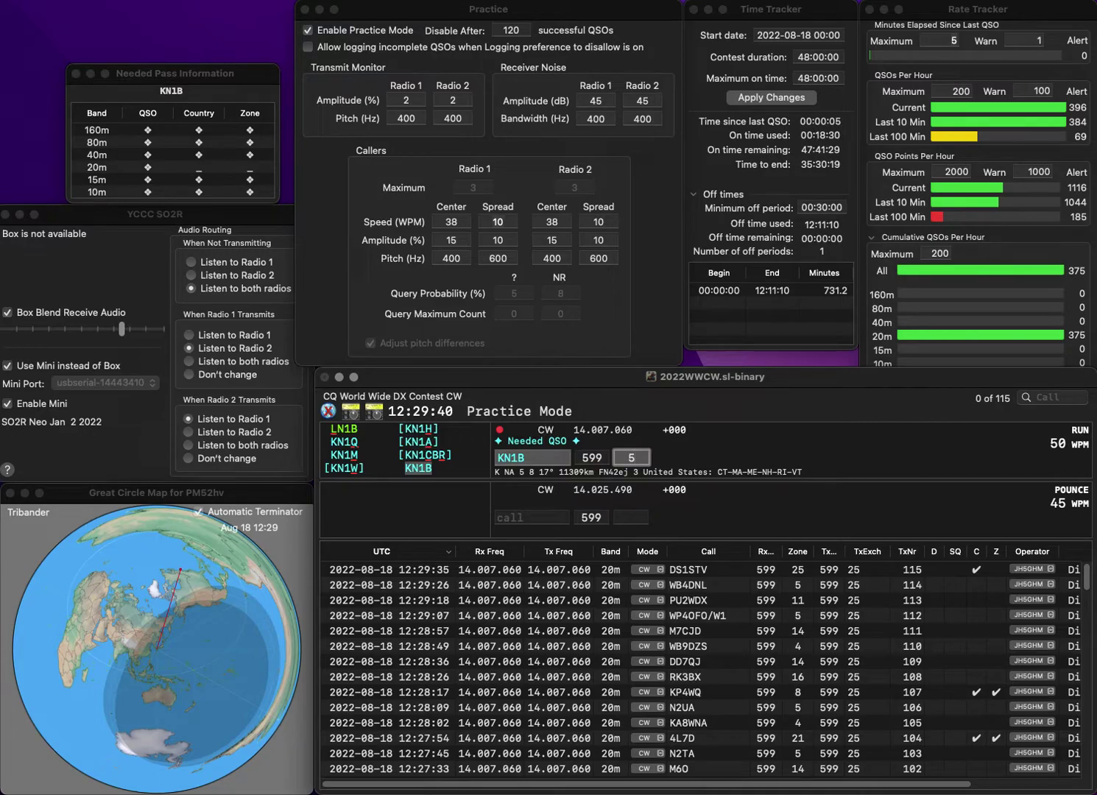
pyautogui.press('Return')
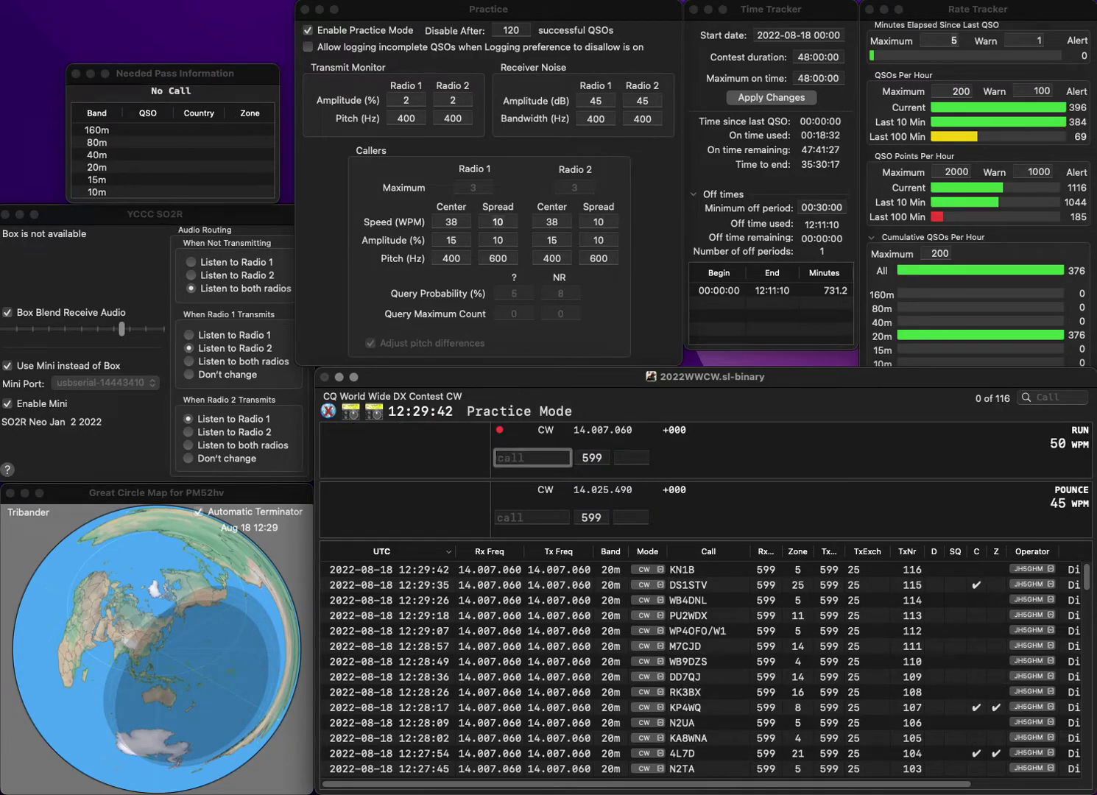
pyautogui.write('KU5Y')
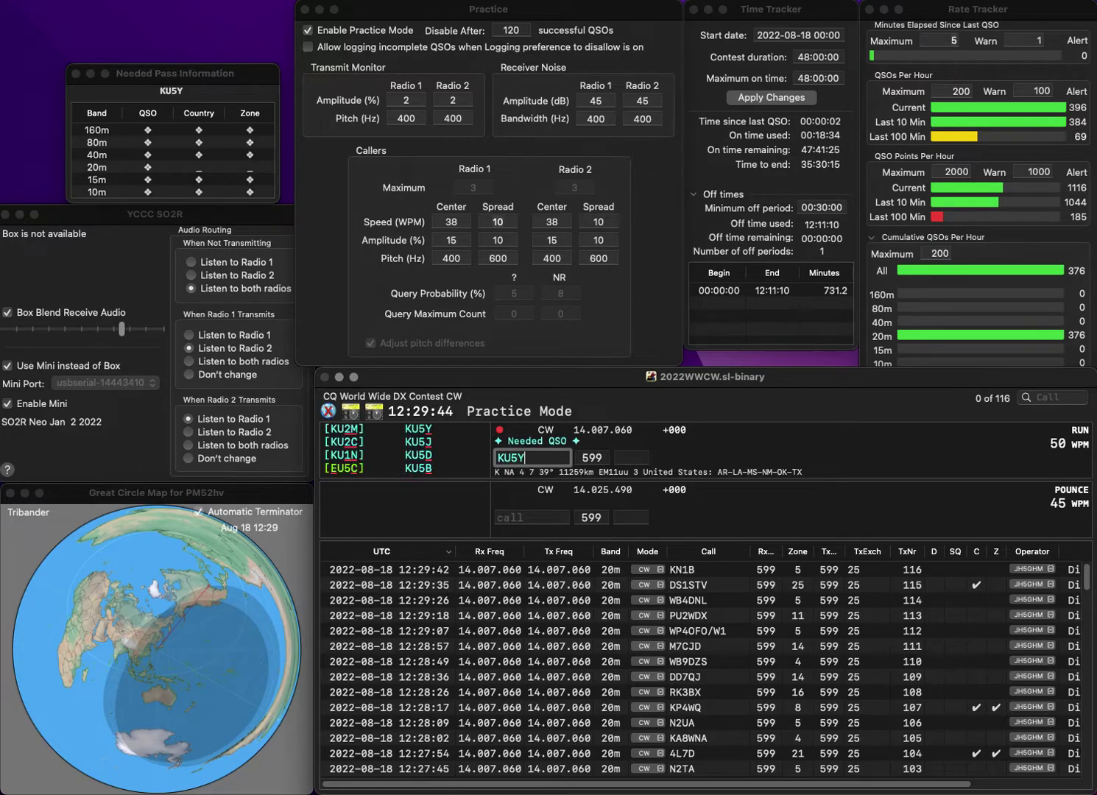
pyautogui.press('space')
pyautogui.write('4')
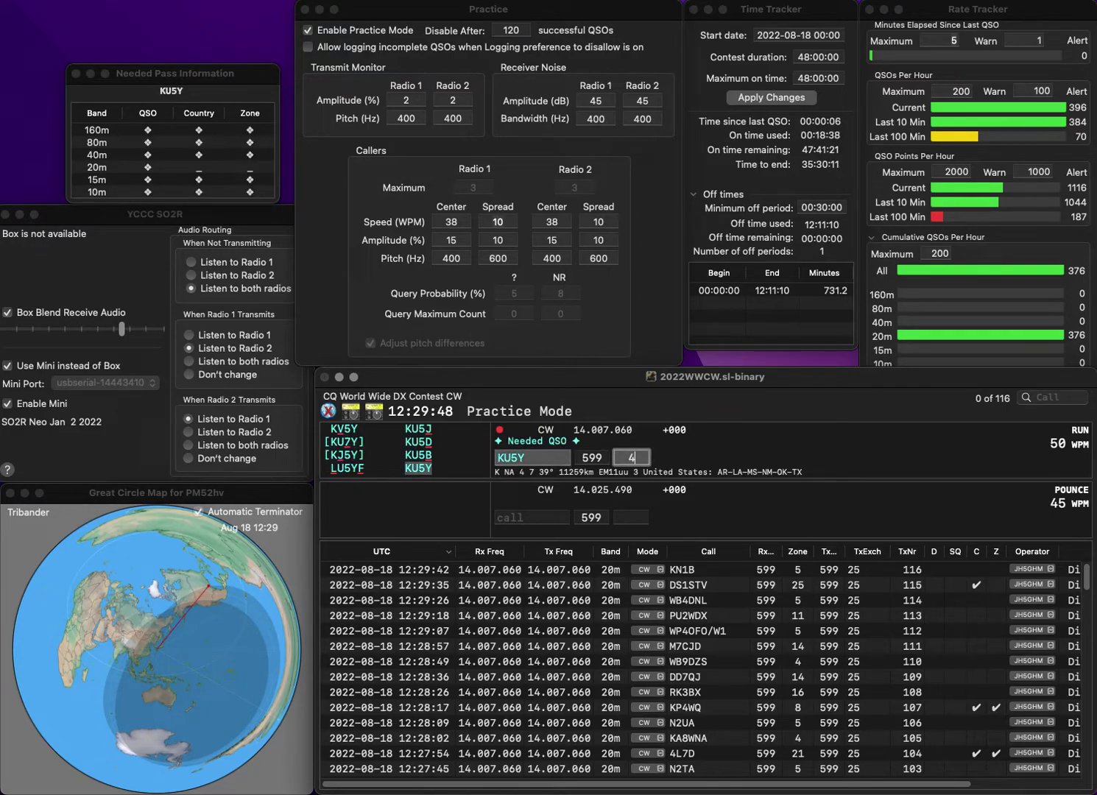
pyautogui.press('Return')
pyautogui.write('WA0FAA')
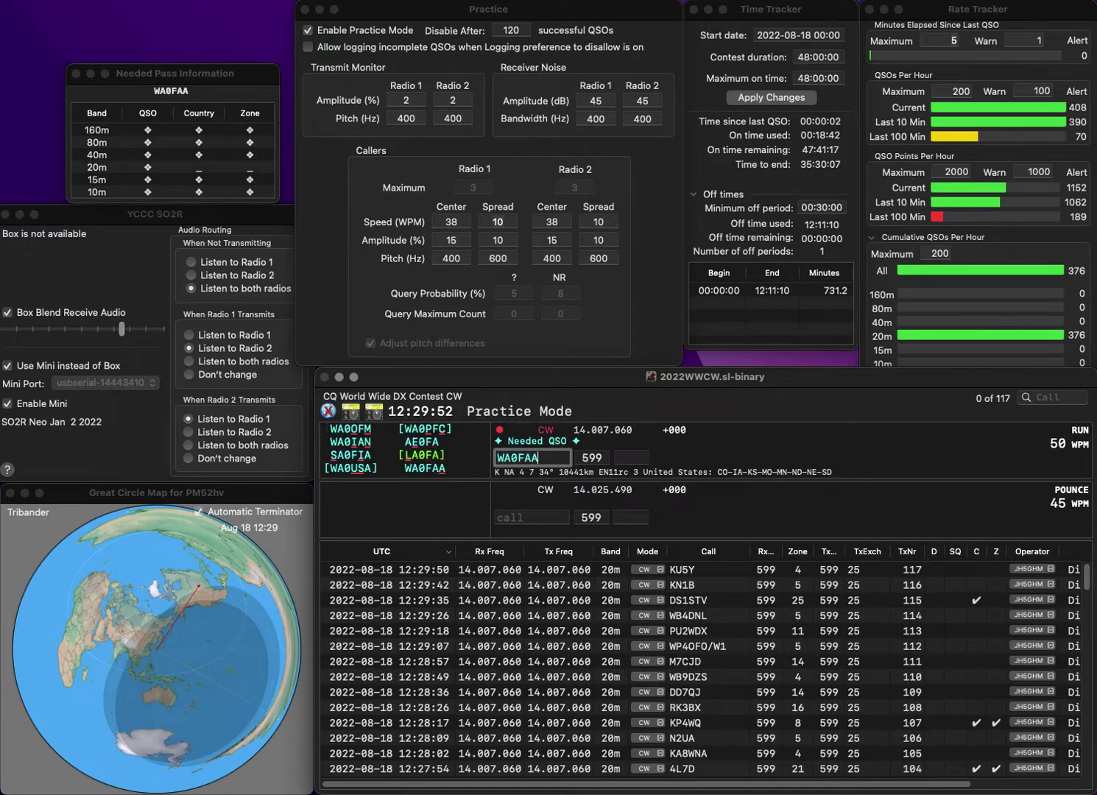
pyautogui.press('Return')
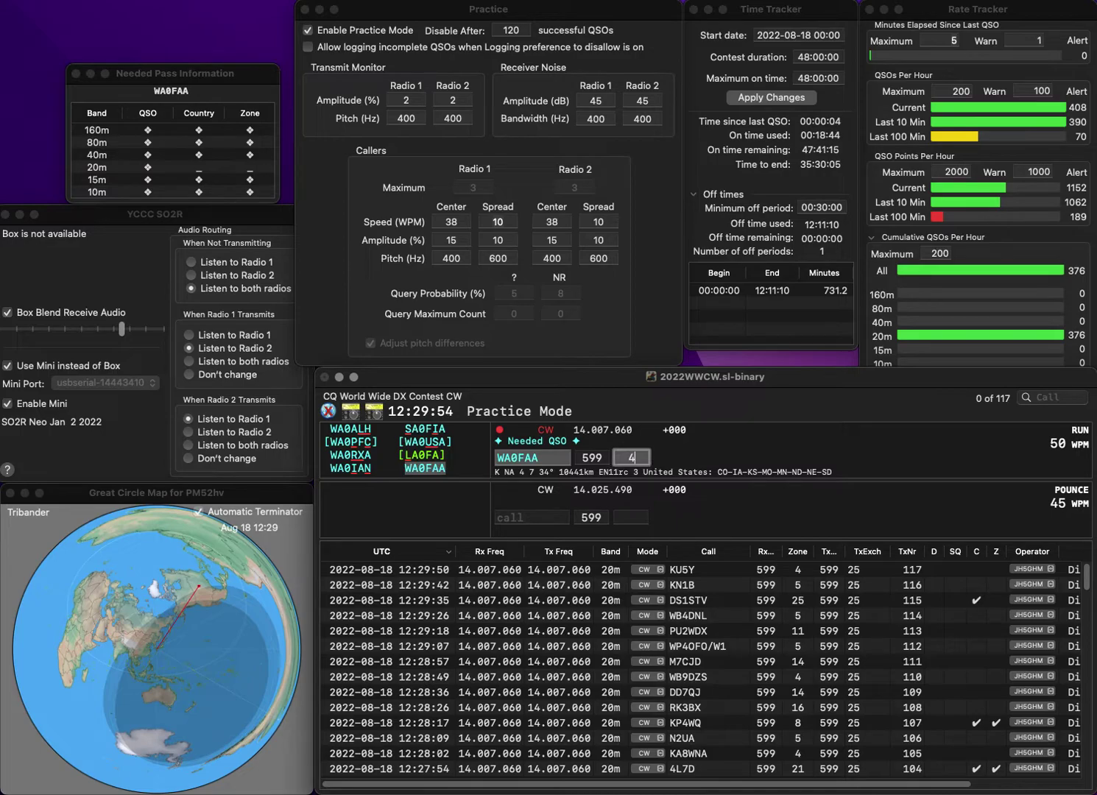
pyautogui.press('Return')
# Log a run-radio contact with IR8I and zone 15, correcting the digit in the callsign to 8.
pyautogui.write('IR9I')
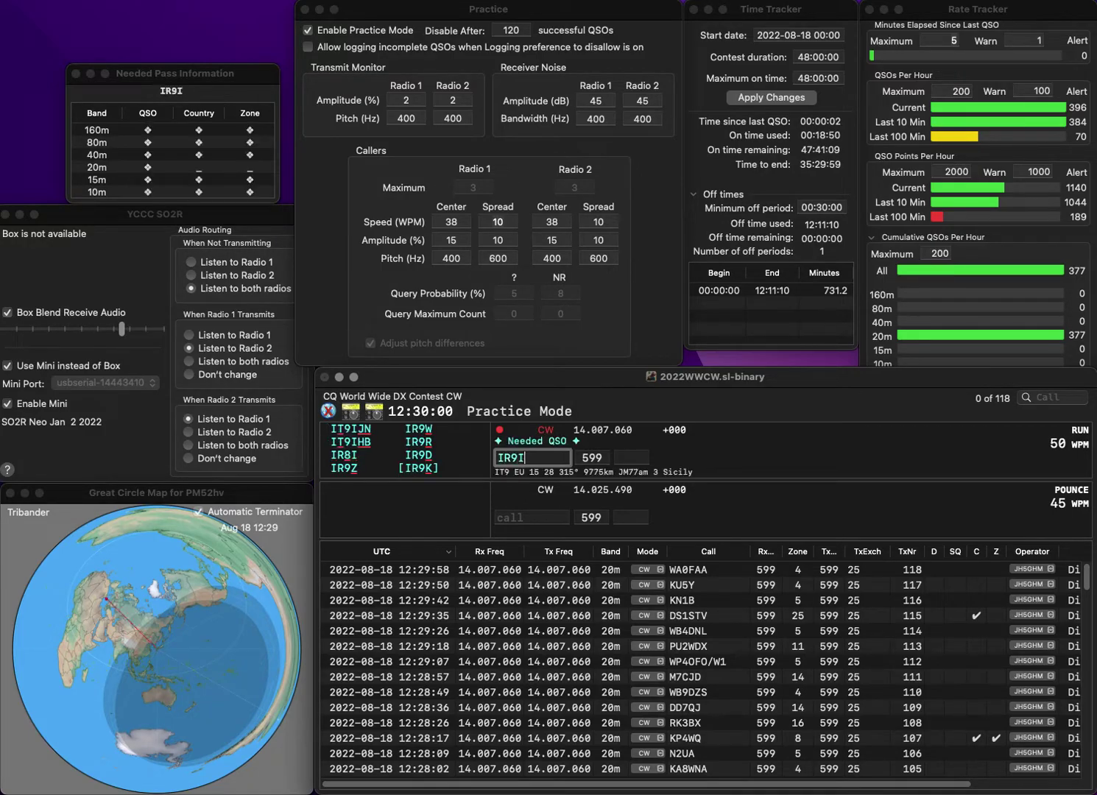
pyautogui.press('BackSpace')
pyautogui.press('BackSpace')
pyautogui.write('8I')
pyautogui.press('space')
pyautogui.write('15')
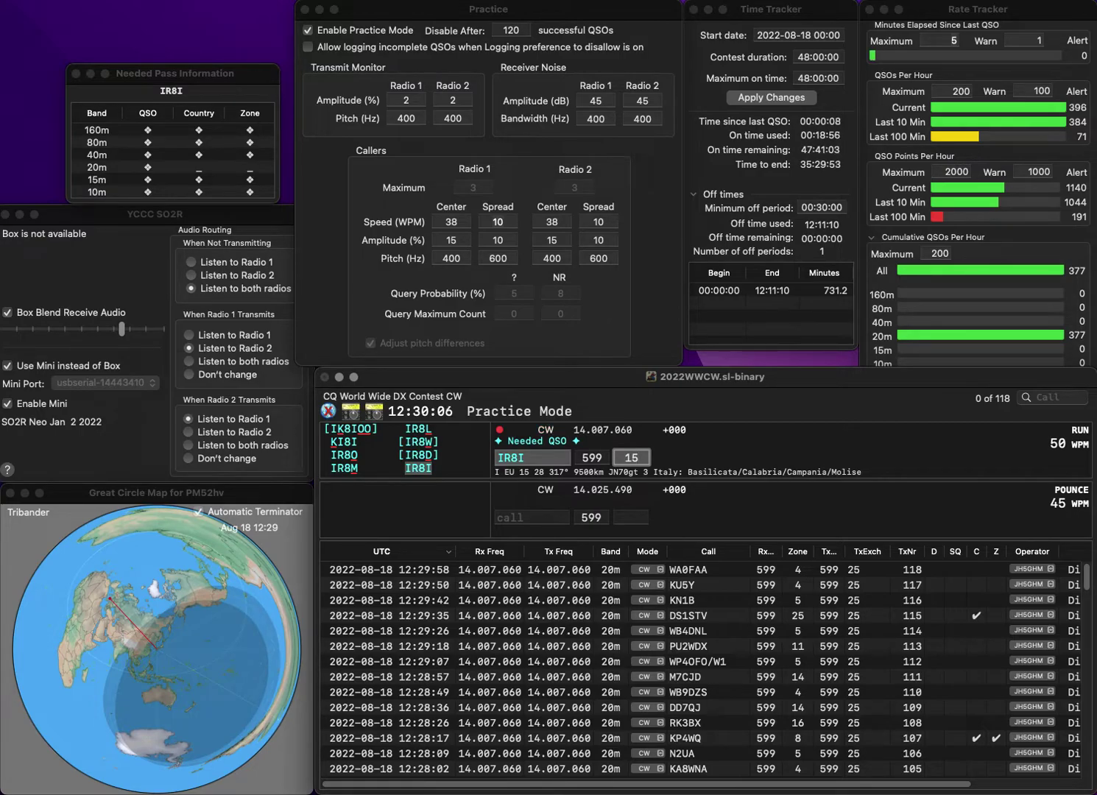
pyautogui.press('Return')
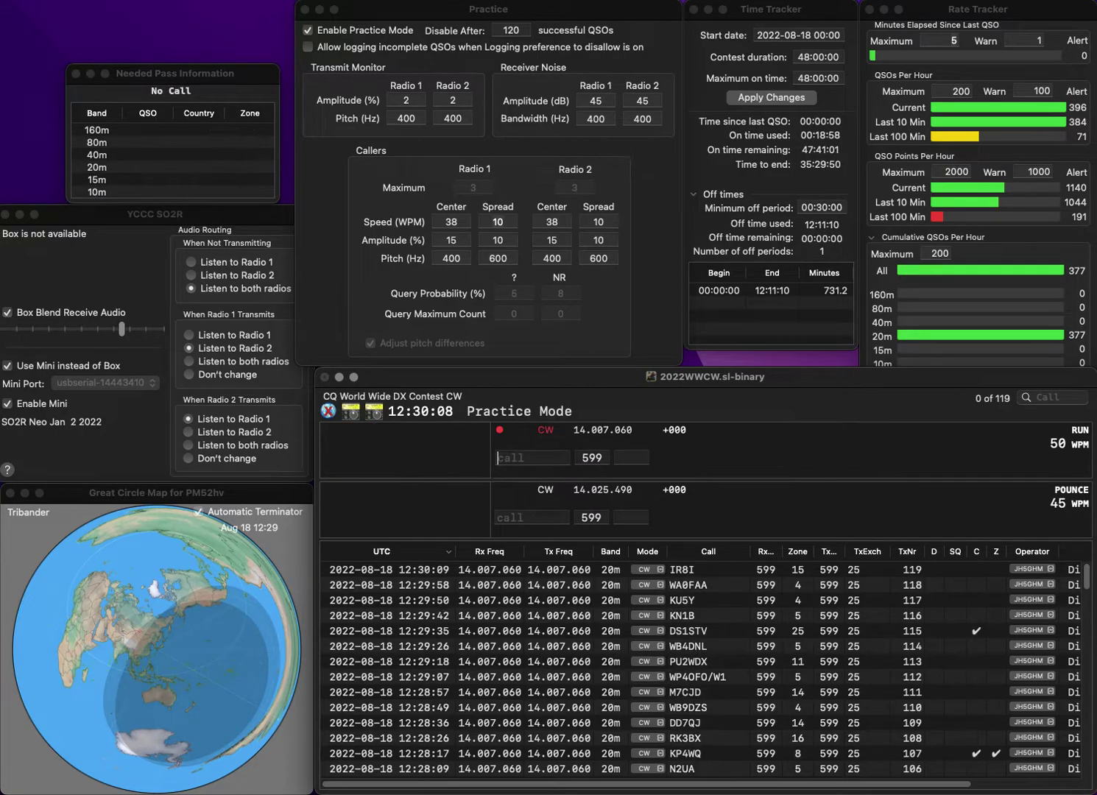
pyautogui.write('P')
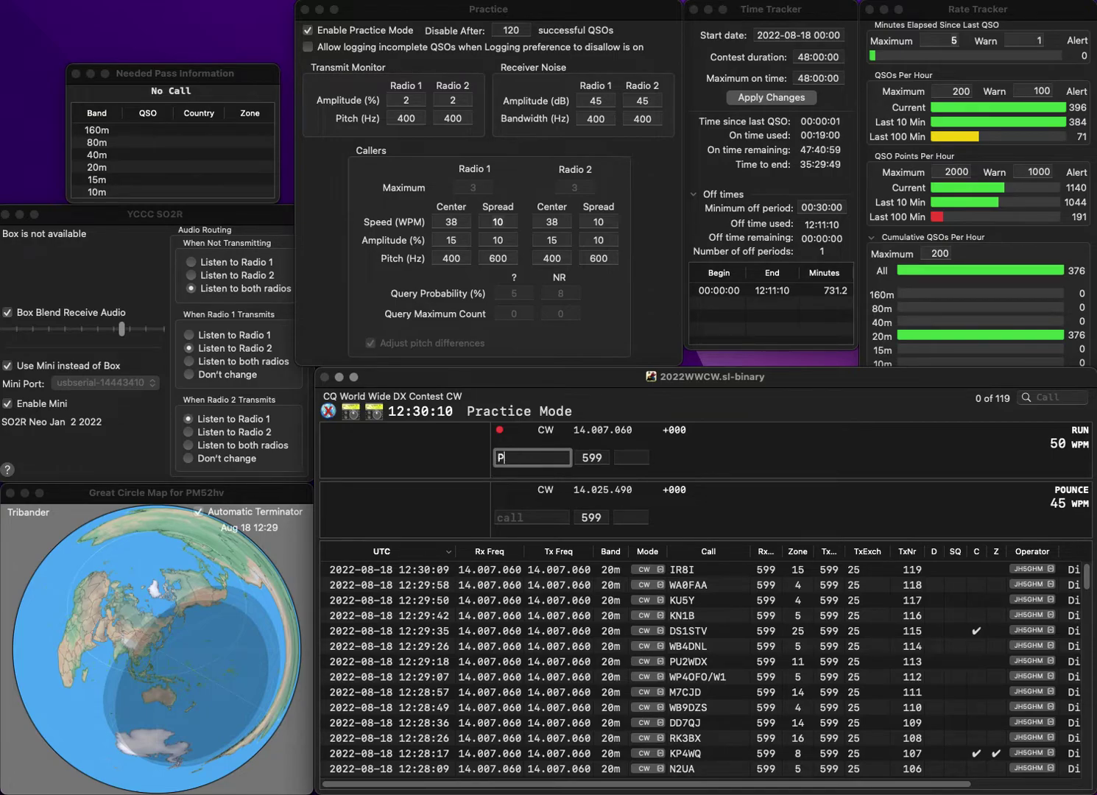
pyautogui.write('U2YBW')
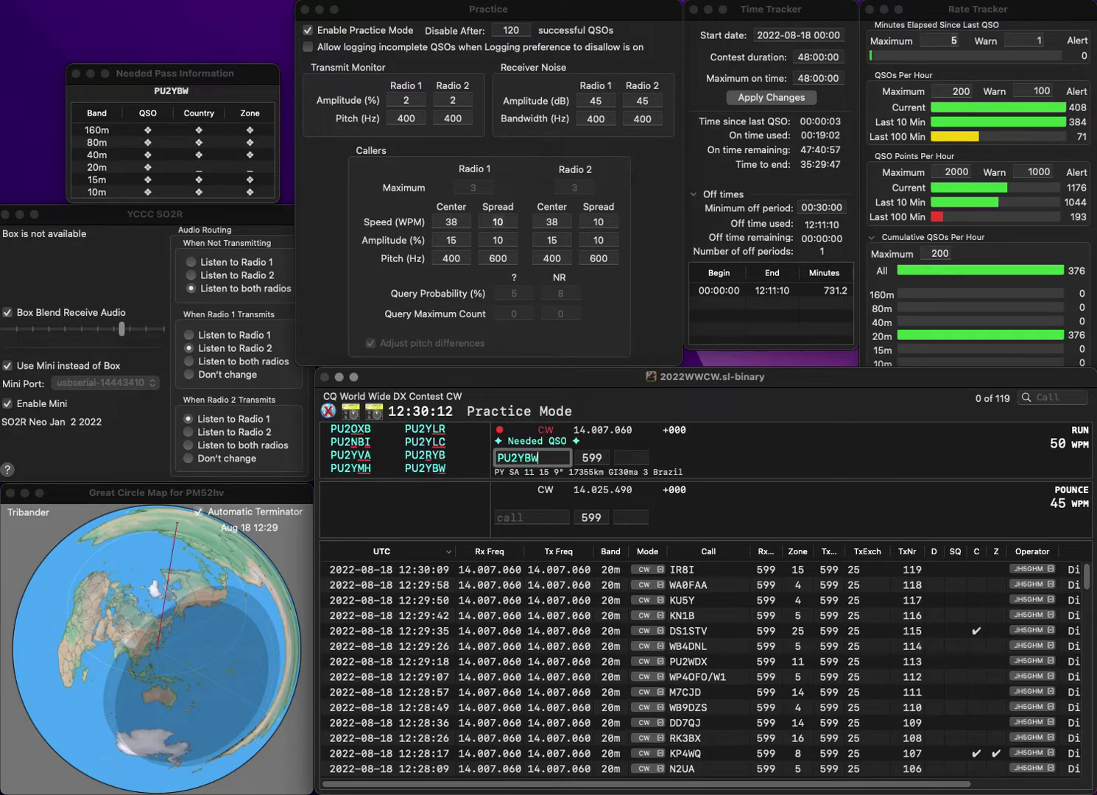
pyautogui.press('space')
pyautogui.write('11')
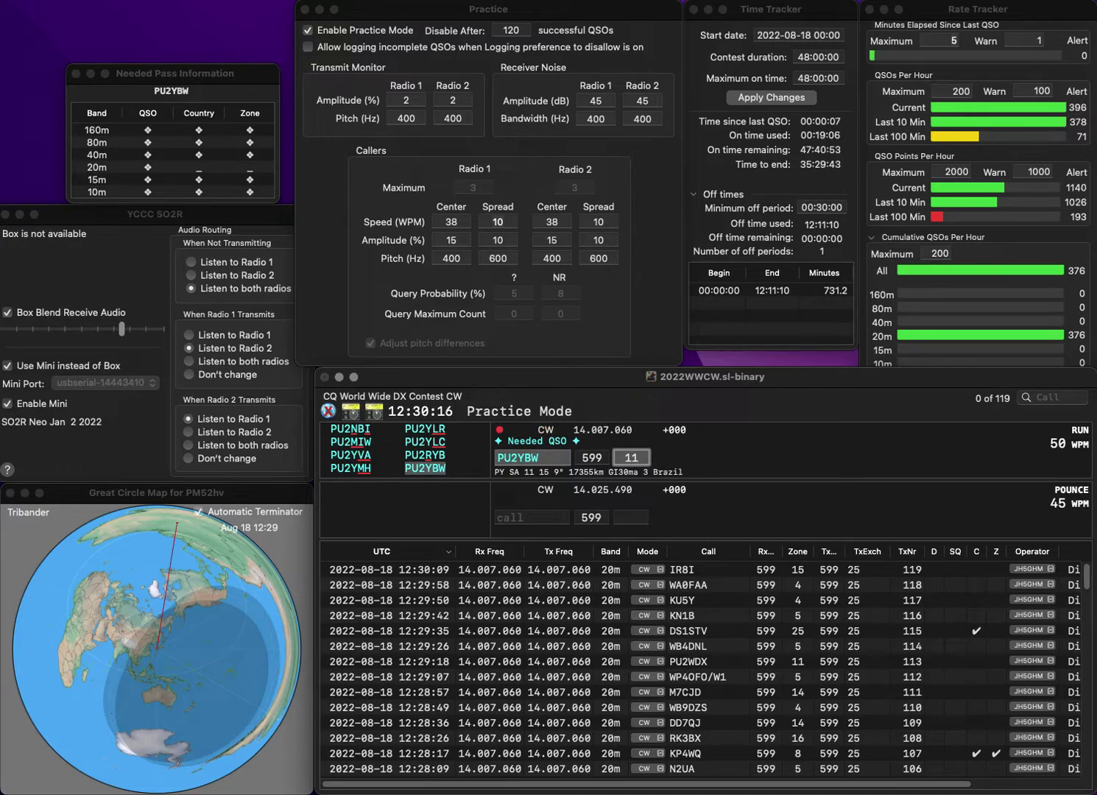
pyautogui.press('Return')
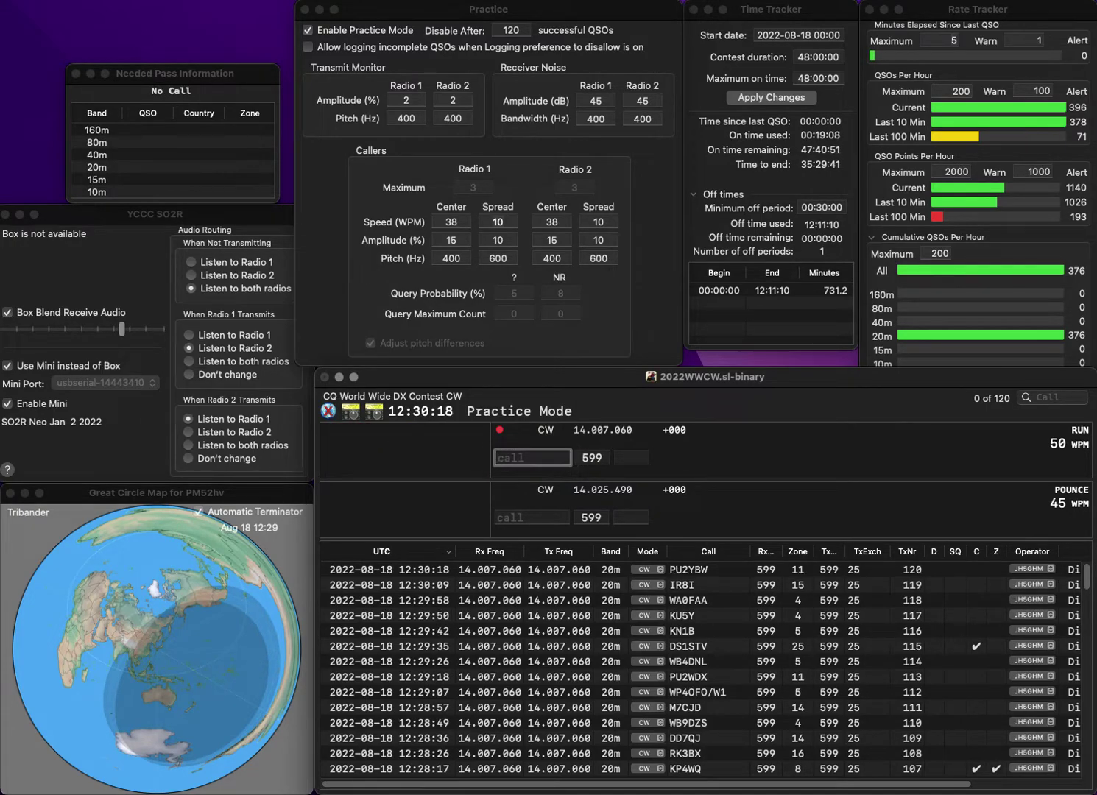
pyautogui.write('PG1R')
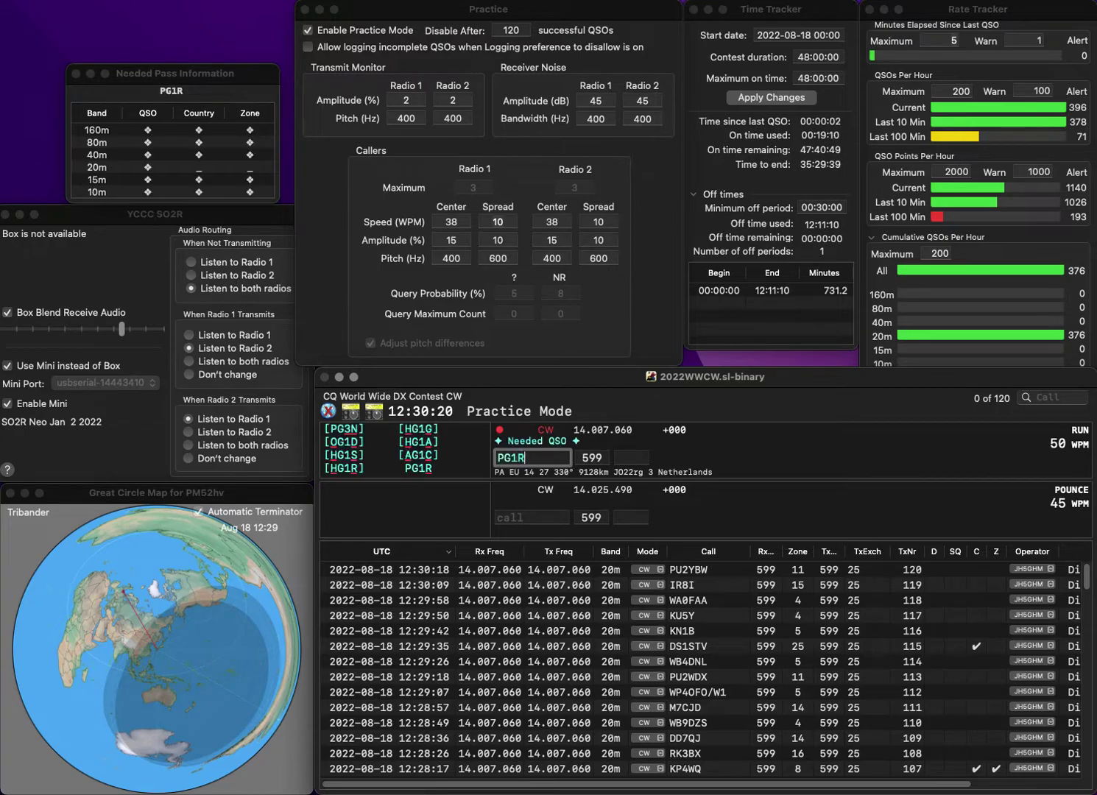
pyautogui.press('space')
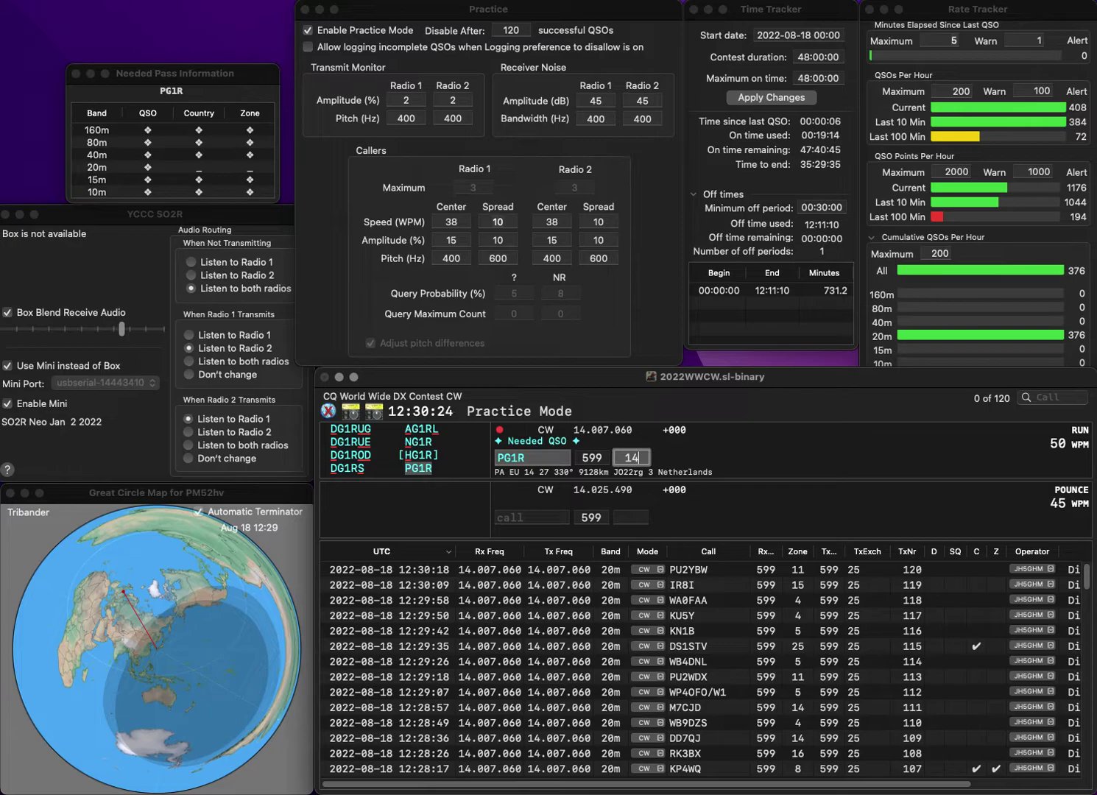
pyautogui.press('Return')
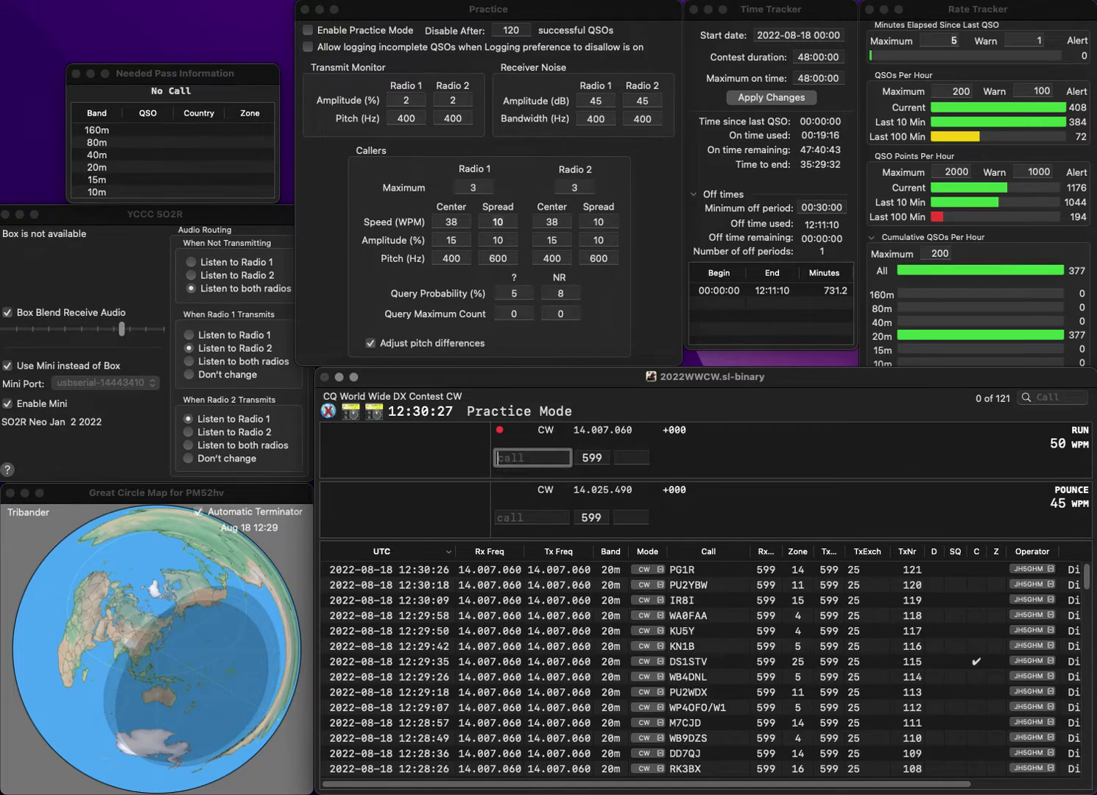